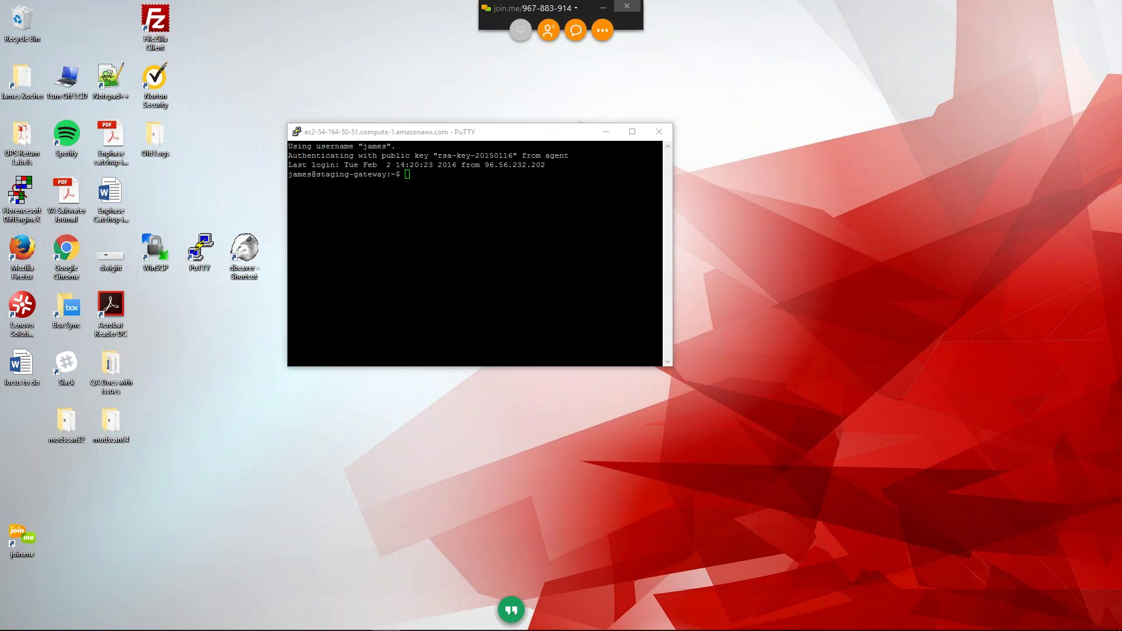
Step: End the join.me task in Task Manager and close Task Manager
key(ctrl+shift+Escape)
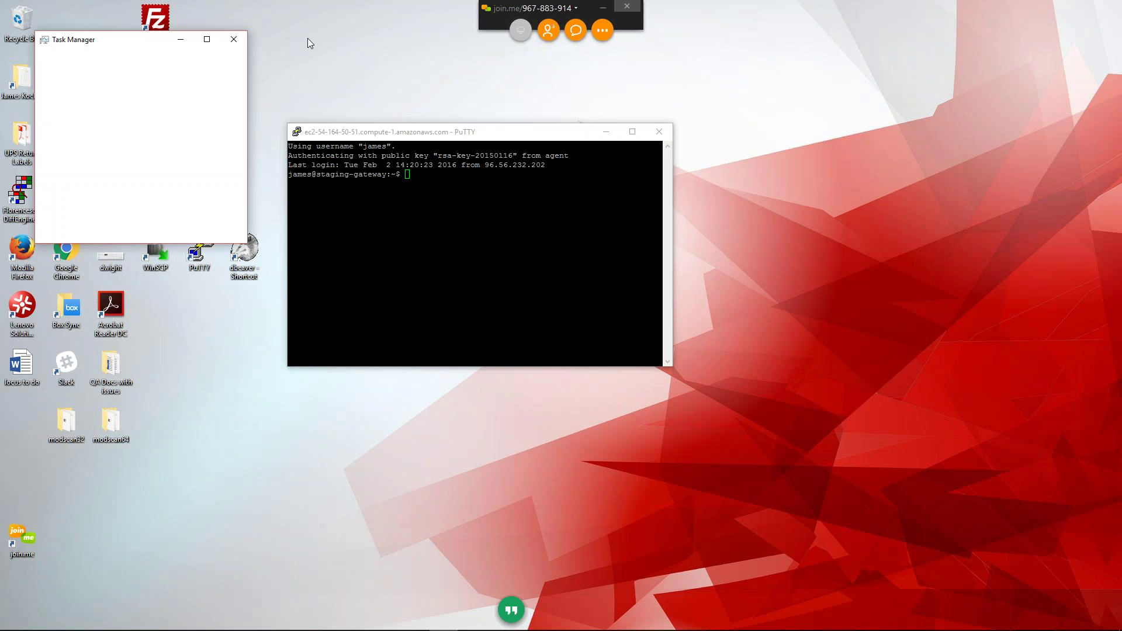
right_click(75, 90)
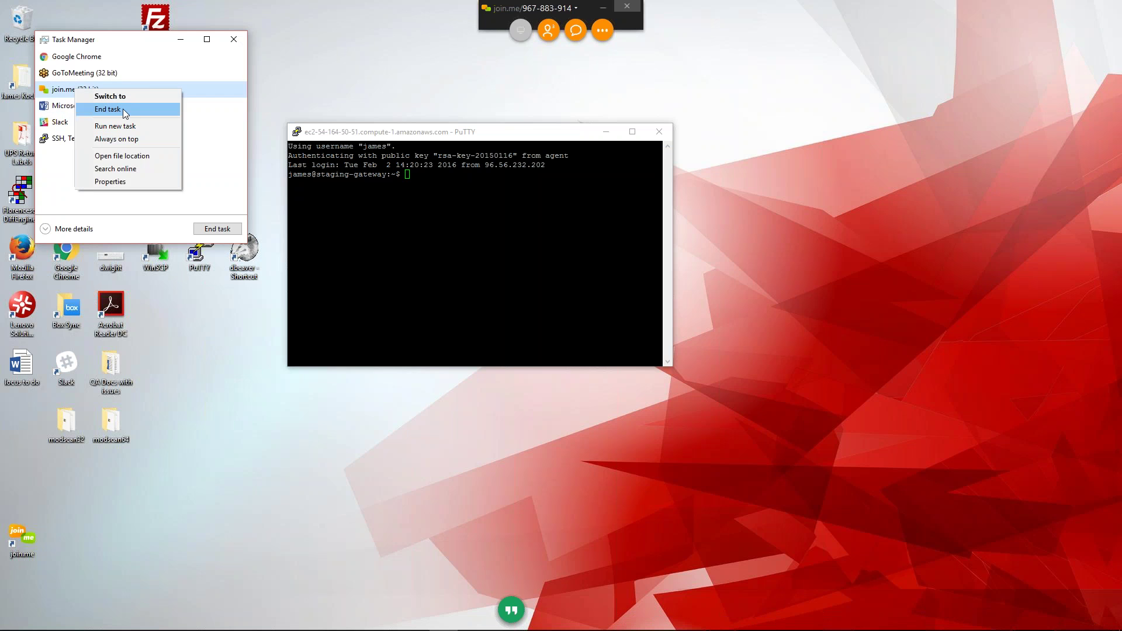
click(135, 110)
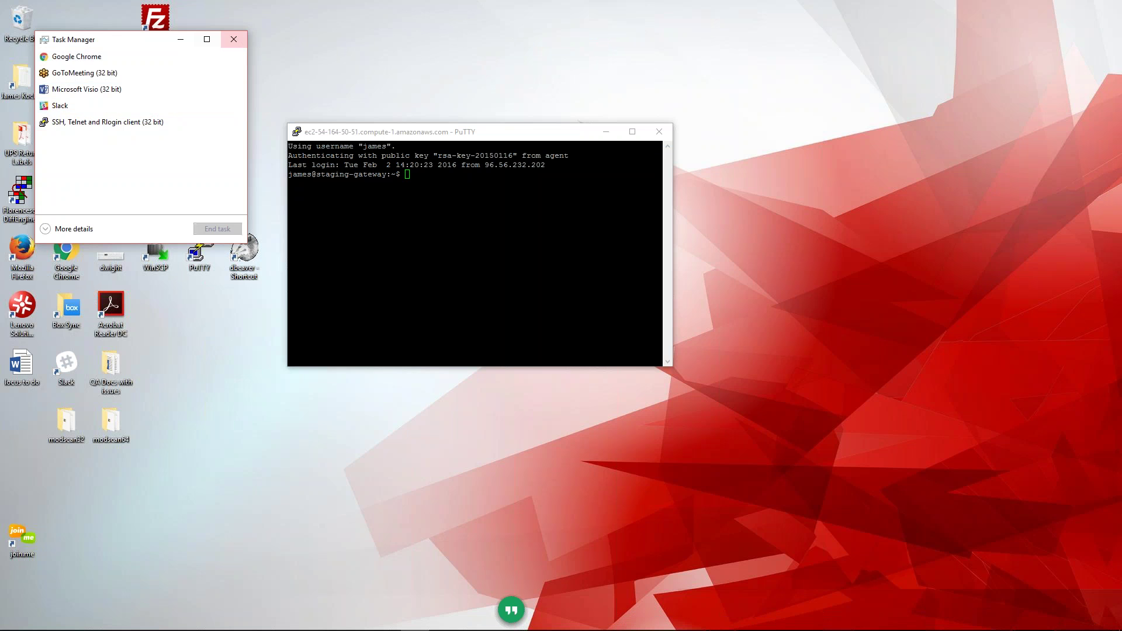
click(234, 39)
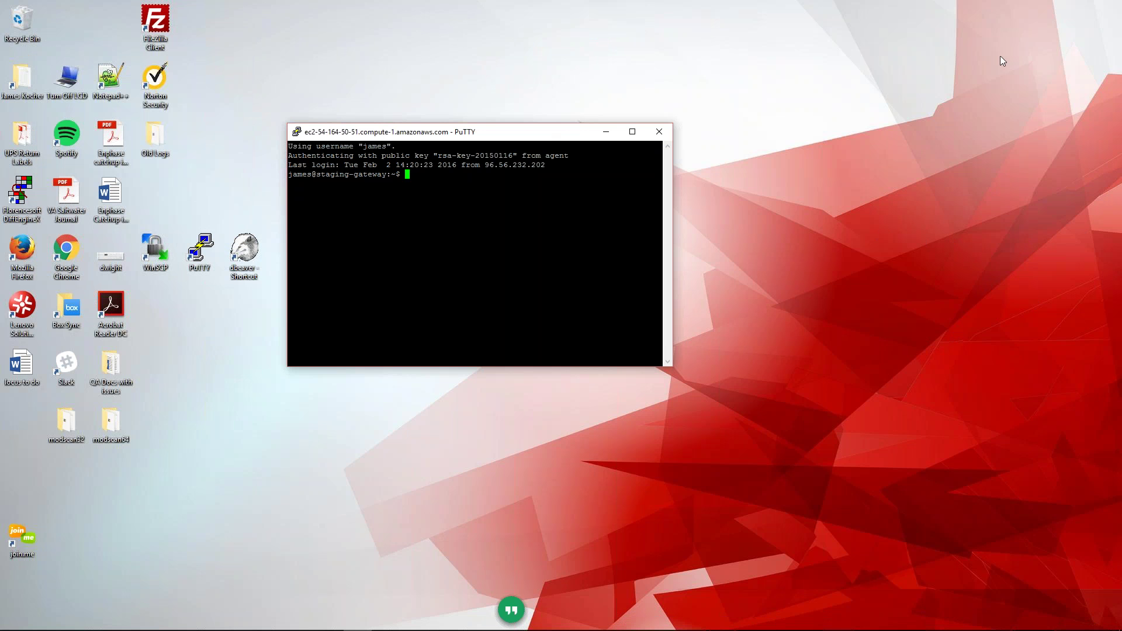
Step: Open the saved staging-gateway session from PuTTY and close that extra session, keeping the existing terminal open
click(1000, 101)
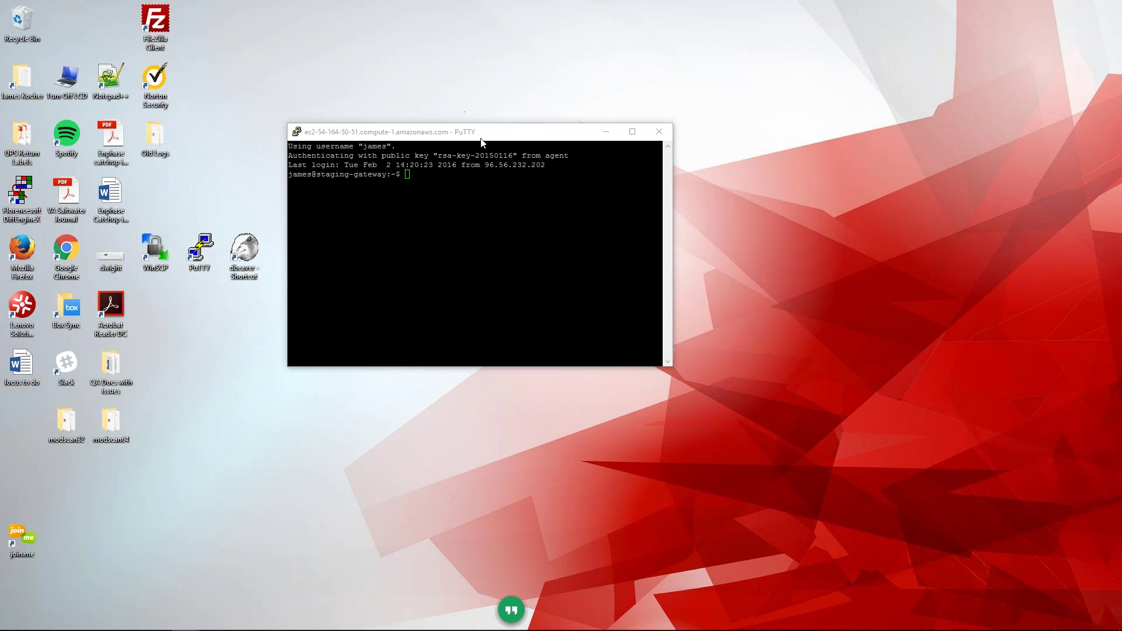
click(536, 138)
double_click(199, 248)
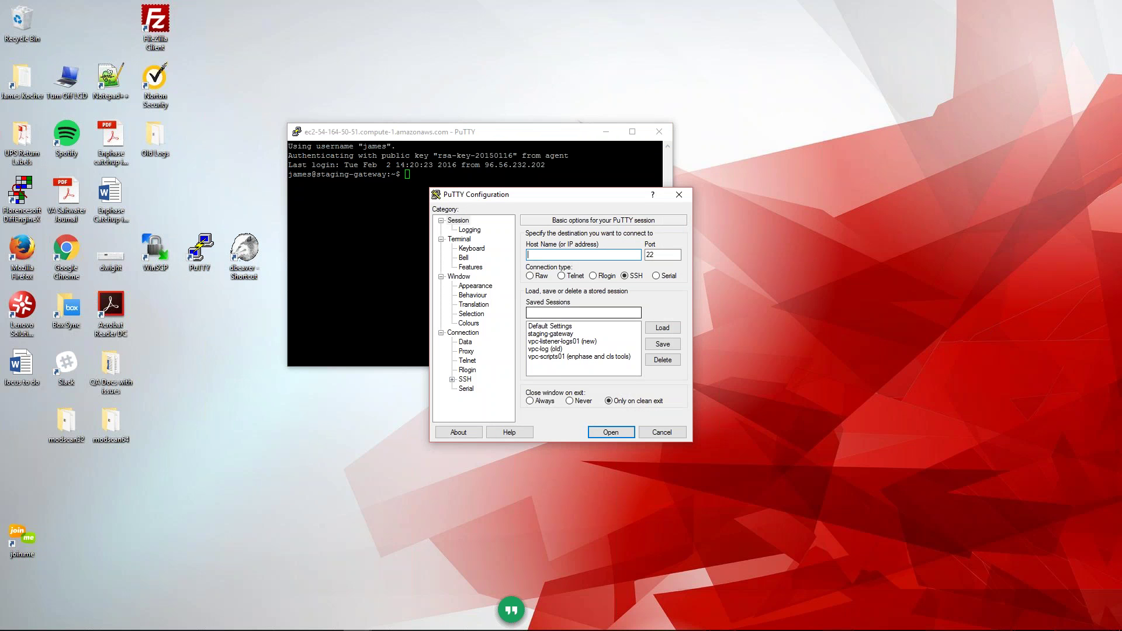
click(566, 334)
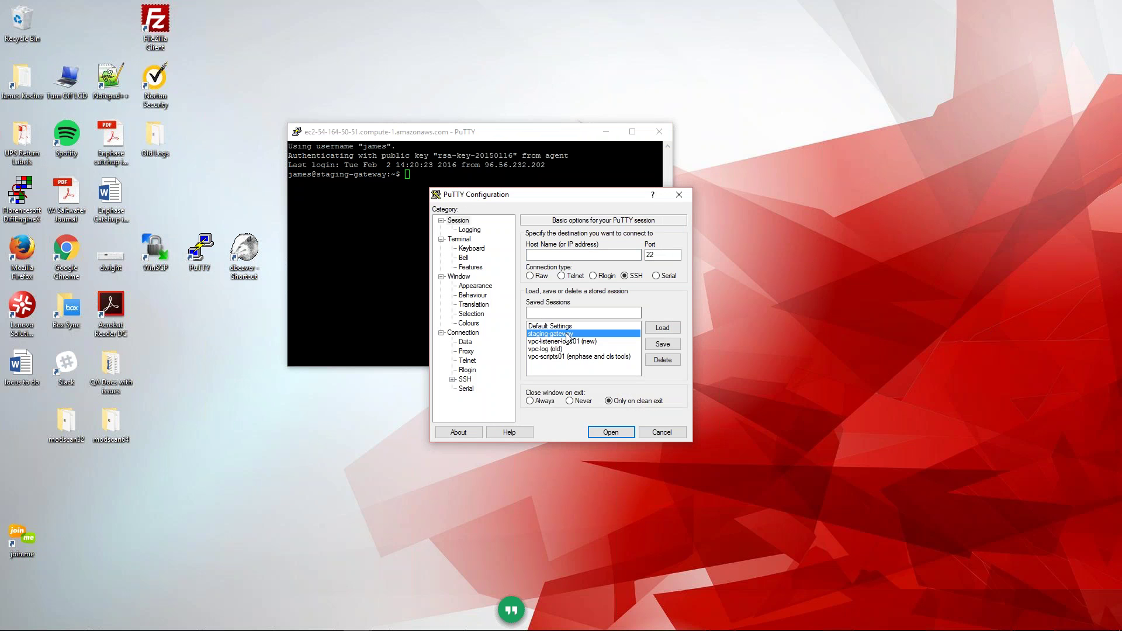
double_click(565, 333)
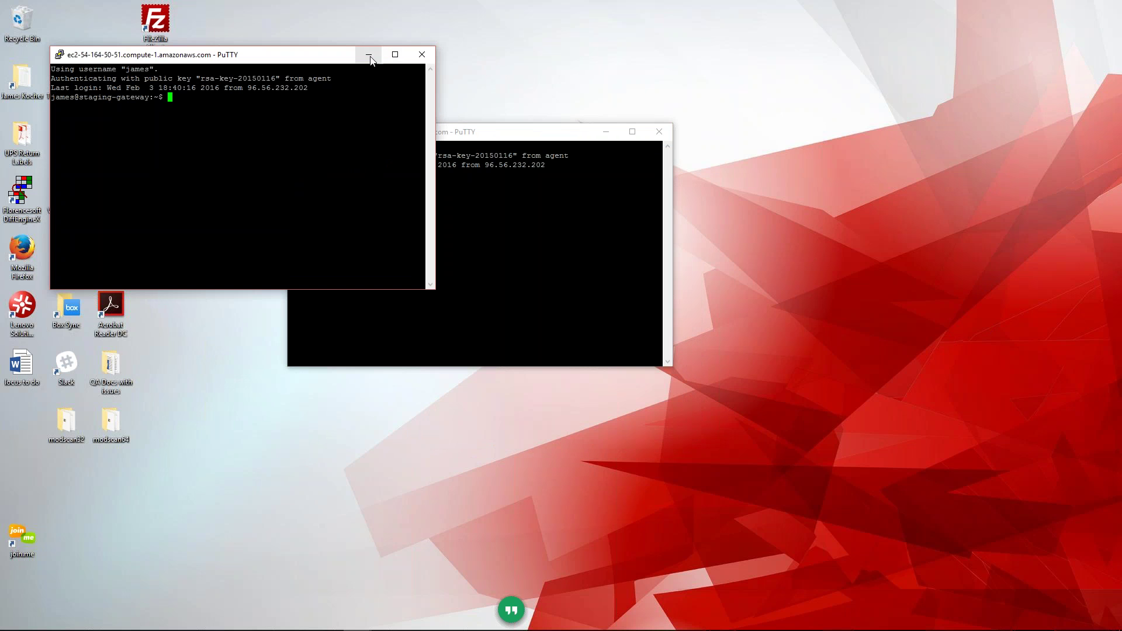
click(422, 55)
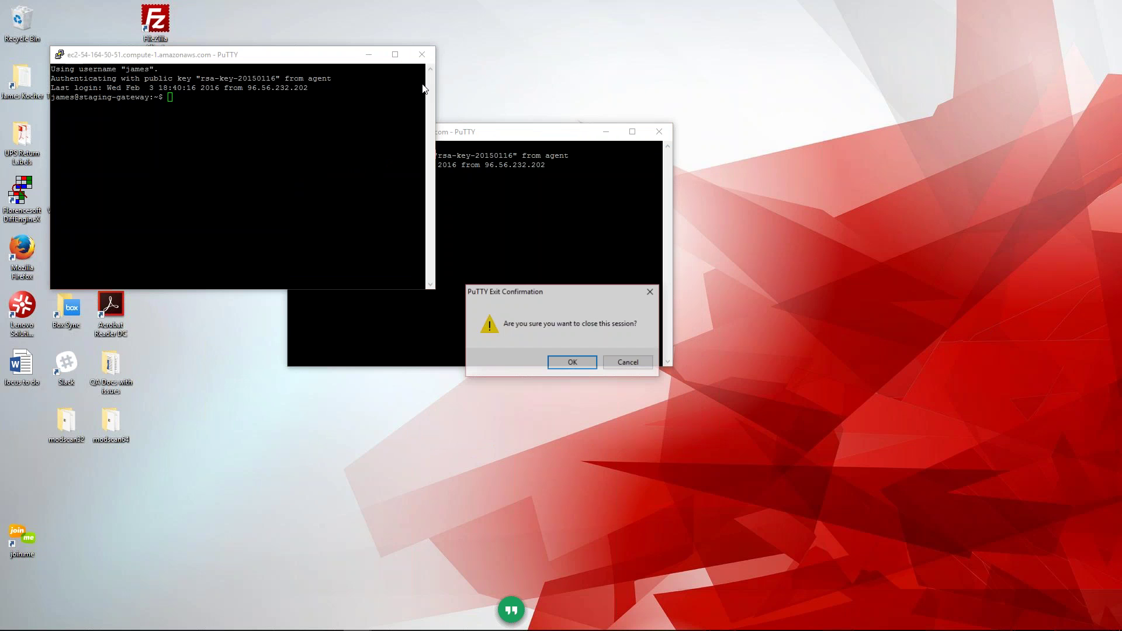
click(572, 362)
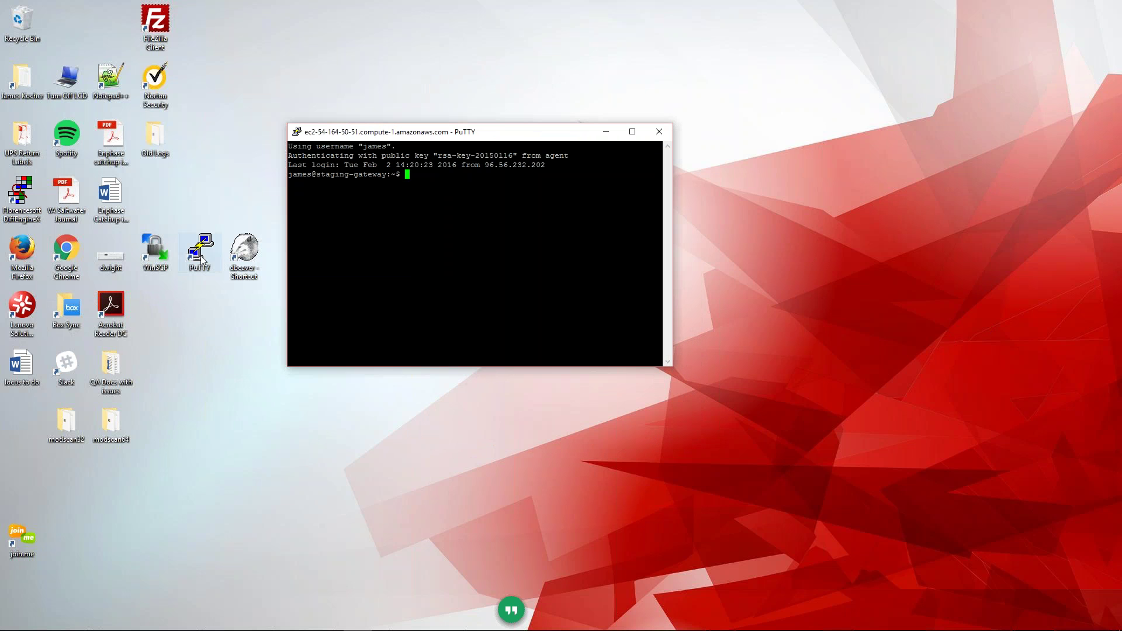
Step: Bring up DBeaver from the desktop and maximize its window
click(248, 252)
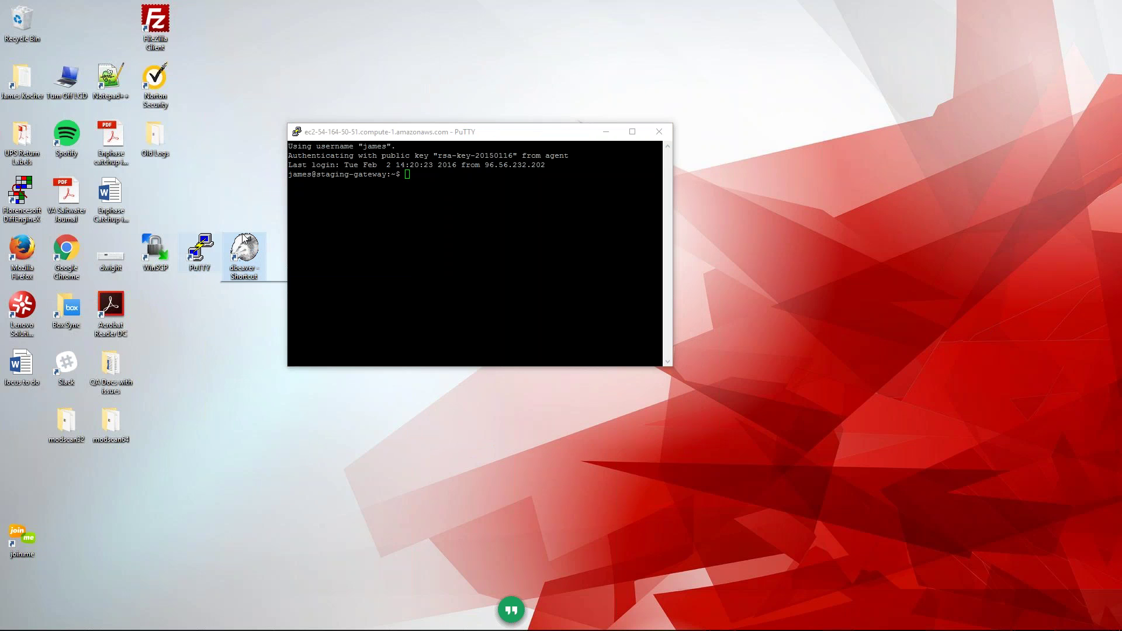
double_click(256, 252)
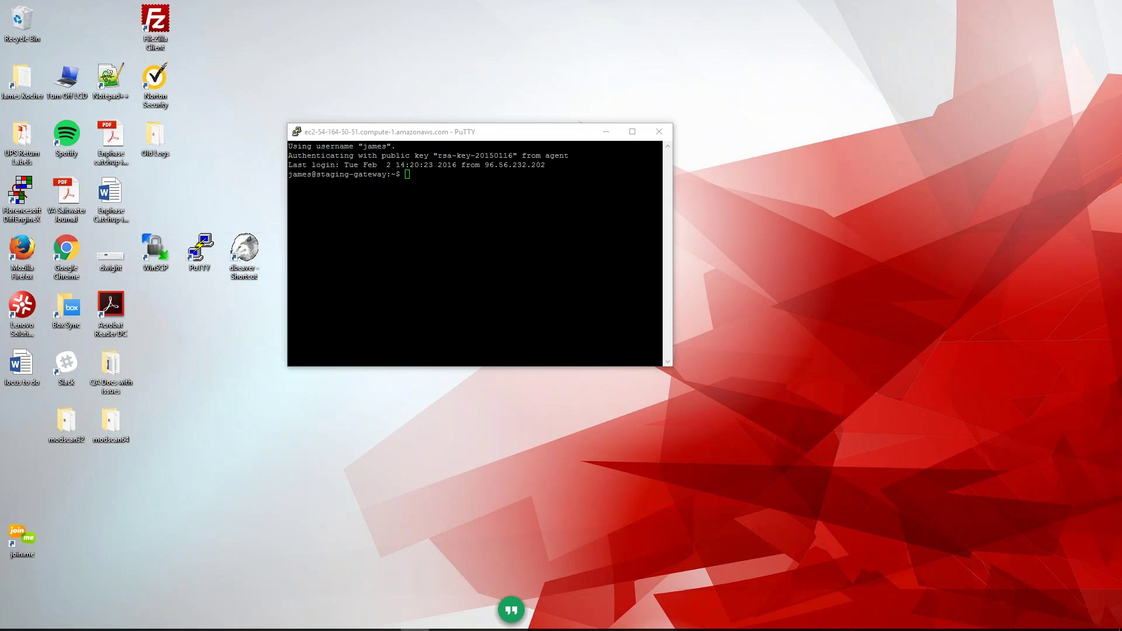
click(422, 619)
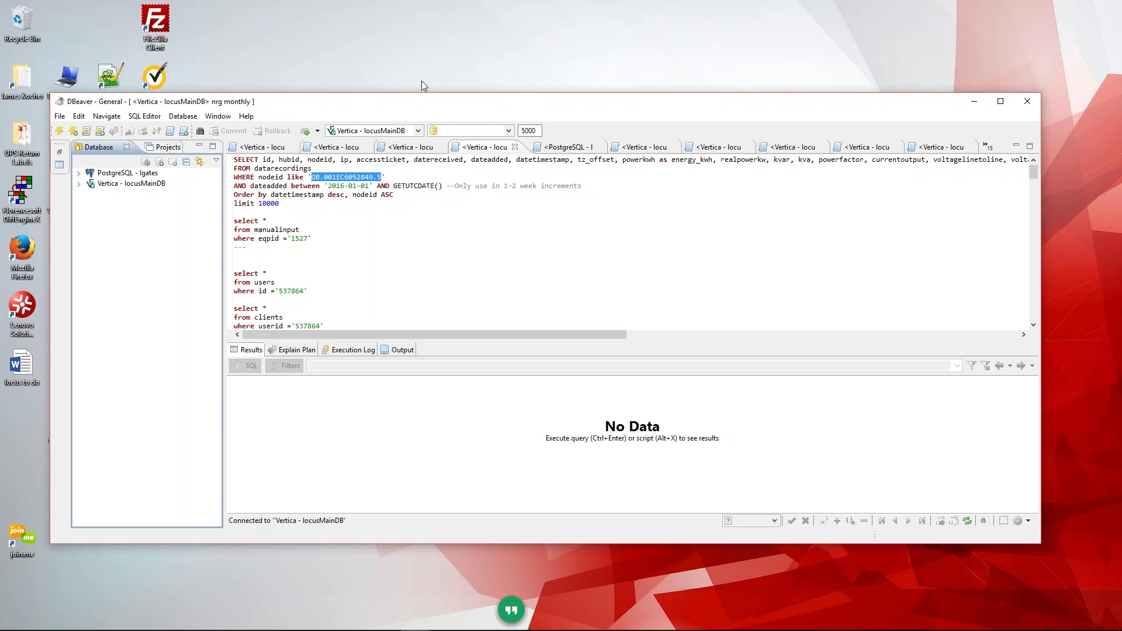
drag(525, 113, 461, 2)
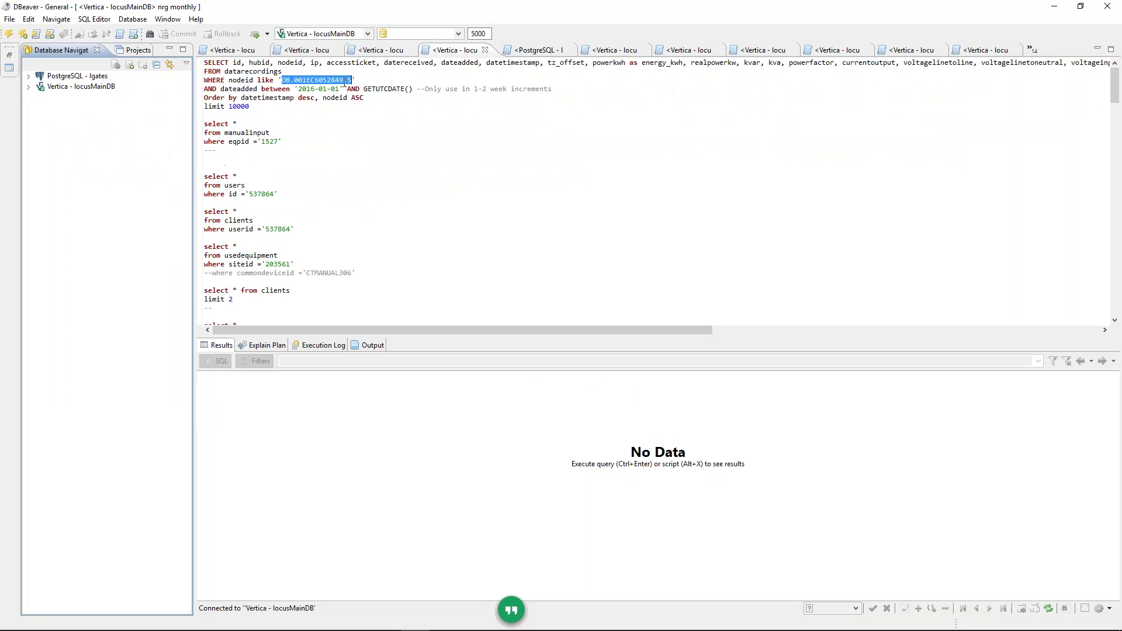
Step: Run the datarecordings query for node OB.001EC6052849.5 and inspect the datetimestamp values in rows 4 to 12
click(363, 80)
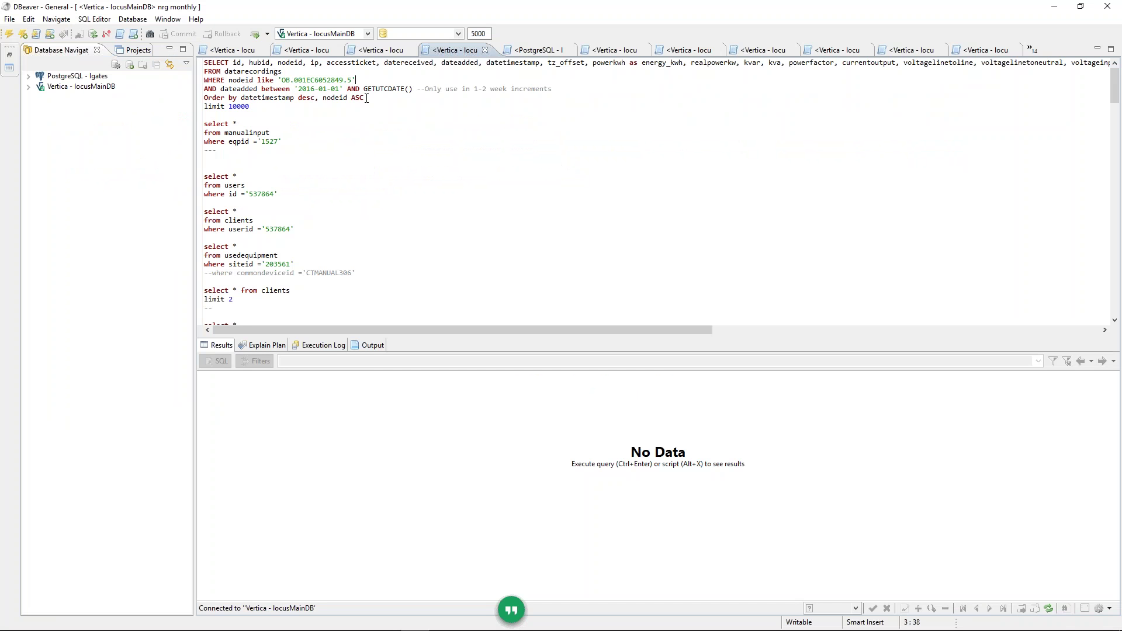
key(ctrl+Return)
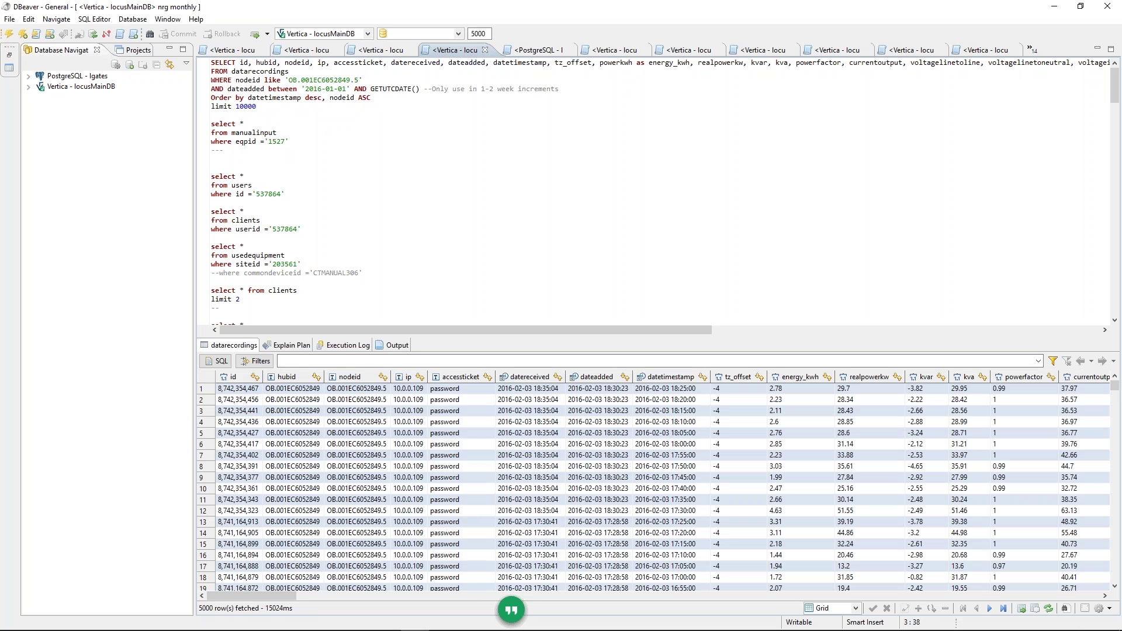
drag(643, 422, 672, 511)
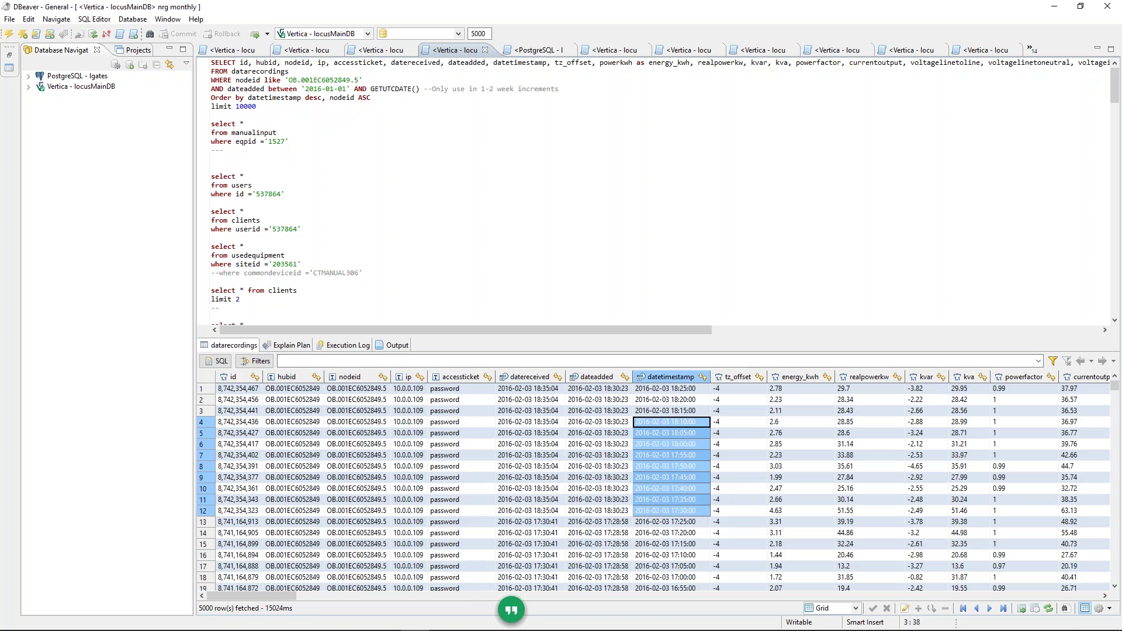
click(692, 423)
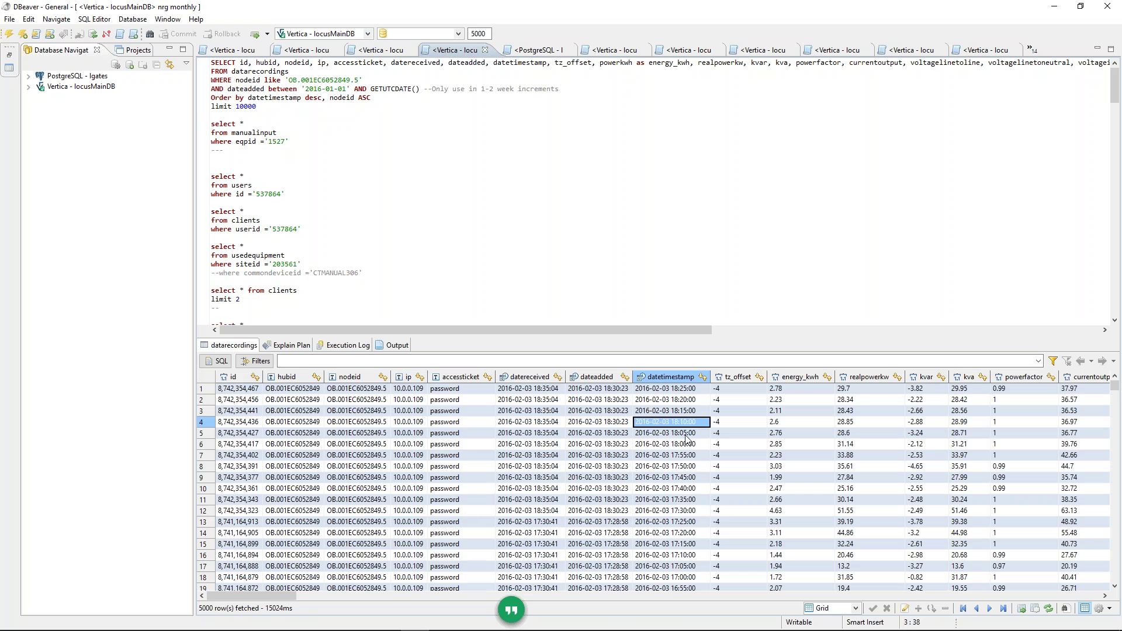
Step: Switch to SolarOS in Chrome, reload it, and open the chart for Ardent Site from the fleet list
mouse_move(176, 626)
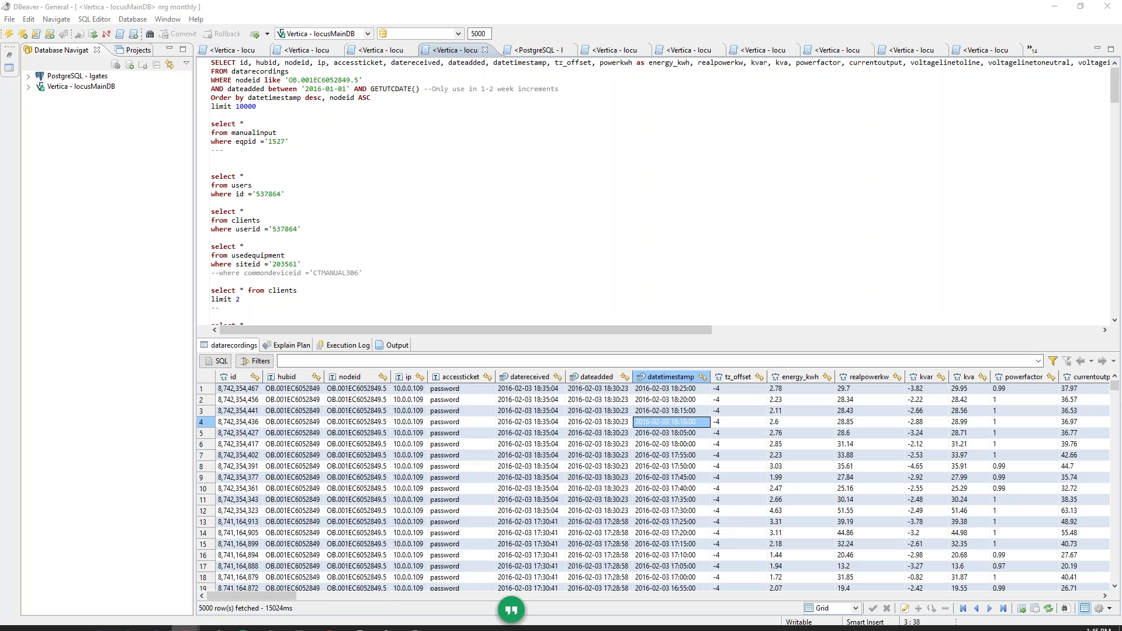
key(alt+Tab)
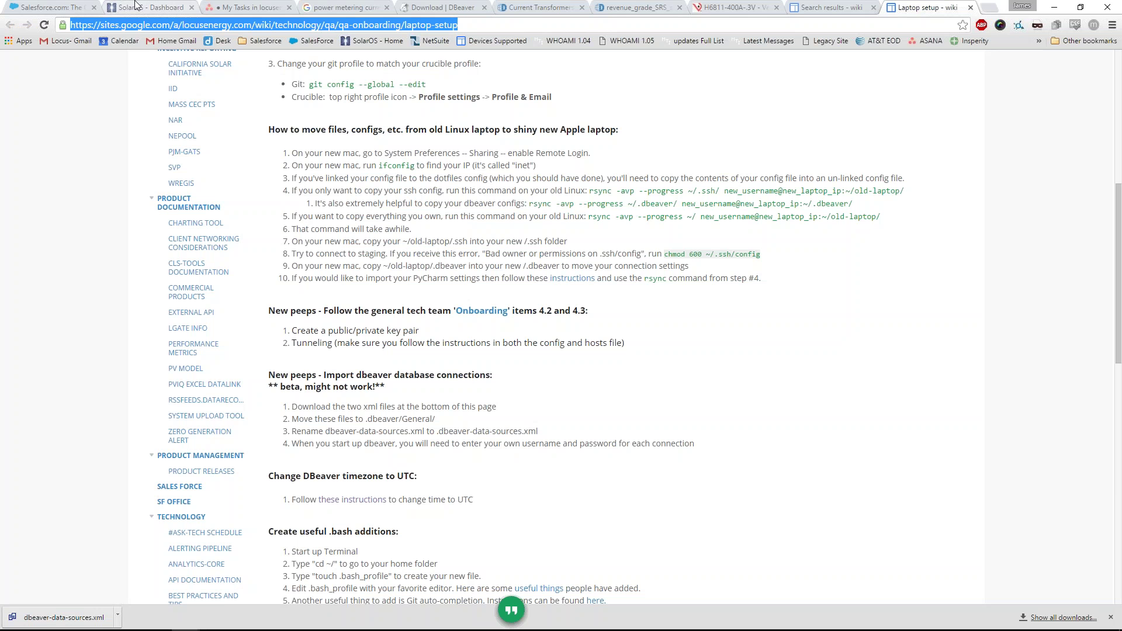
click(148, 8)
key(F5)
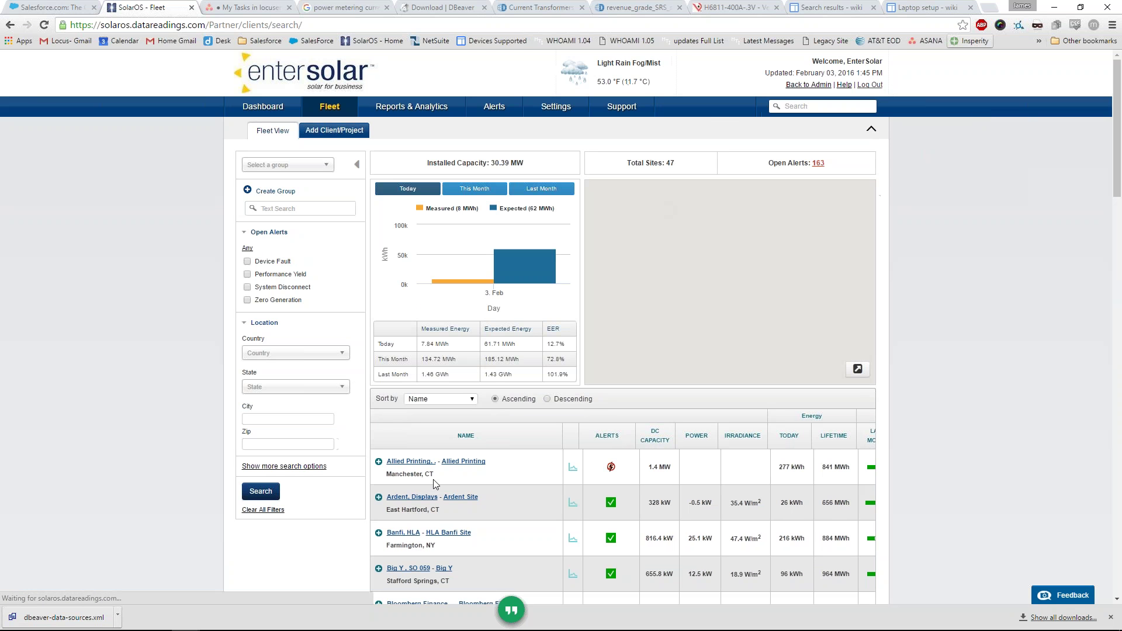
click(572, 504)
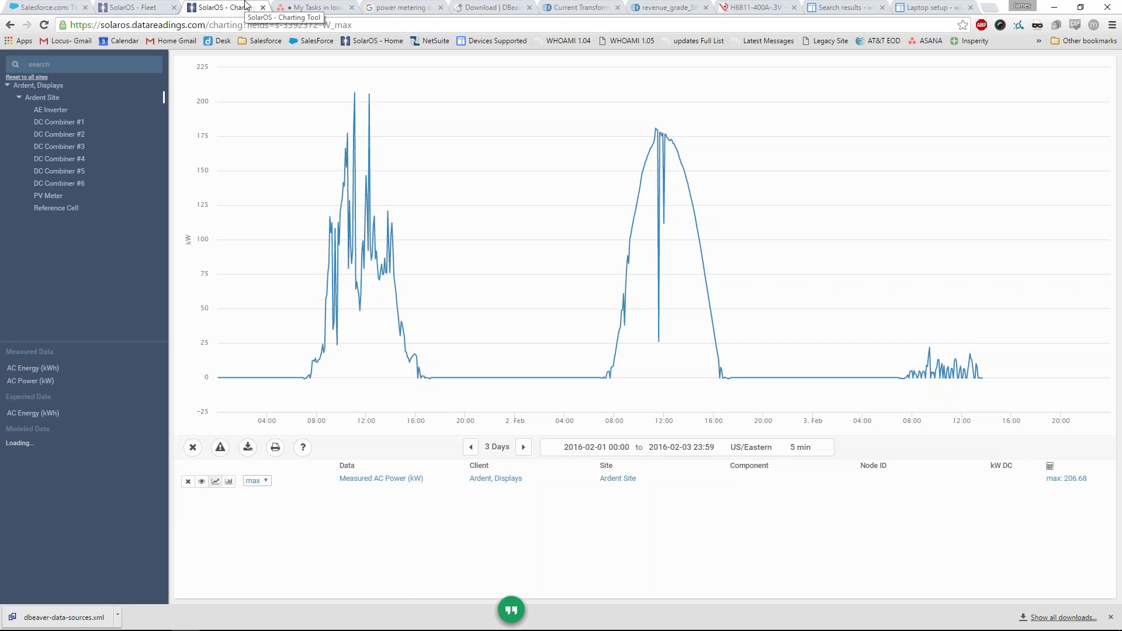
Step: Examine the chart's date range settings and granularity options from 5 min to Yearly, leaving without applying changes
click(802, 453)
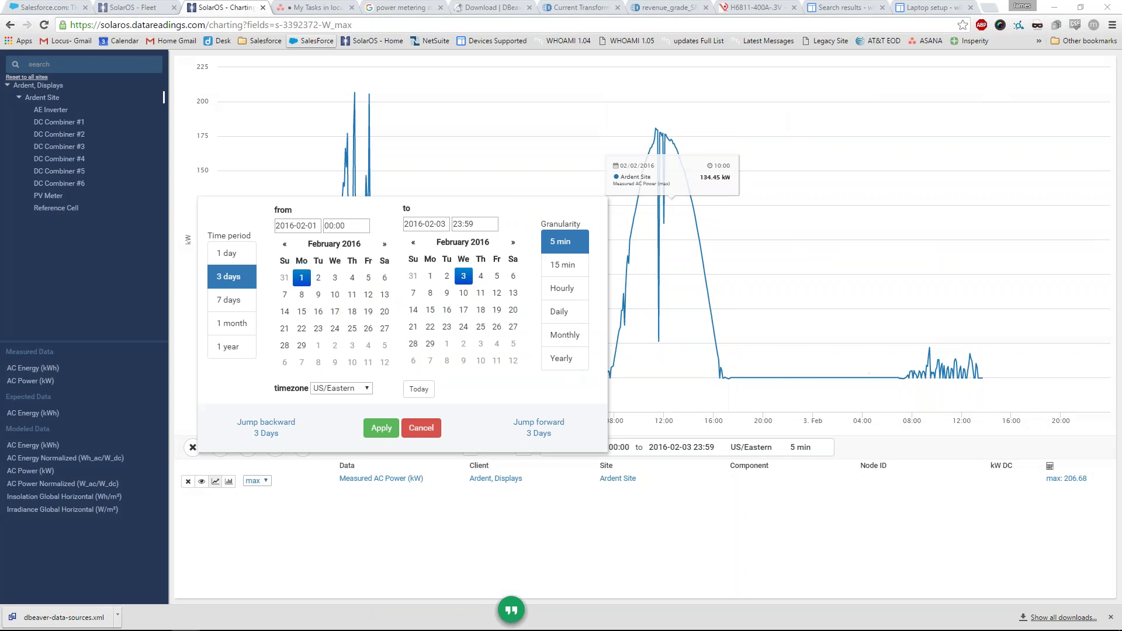
click(574, 242)
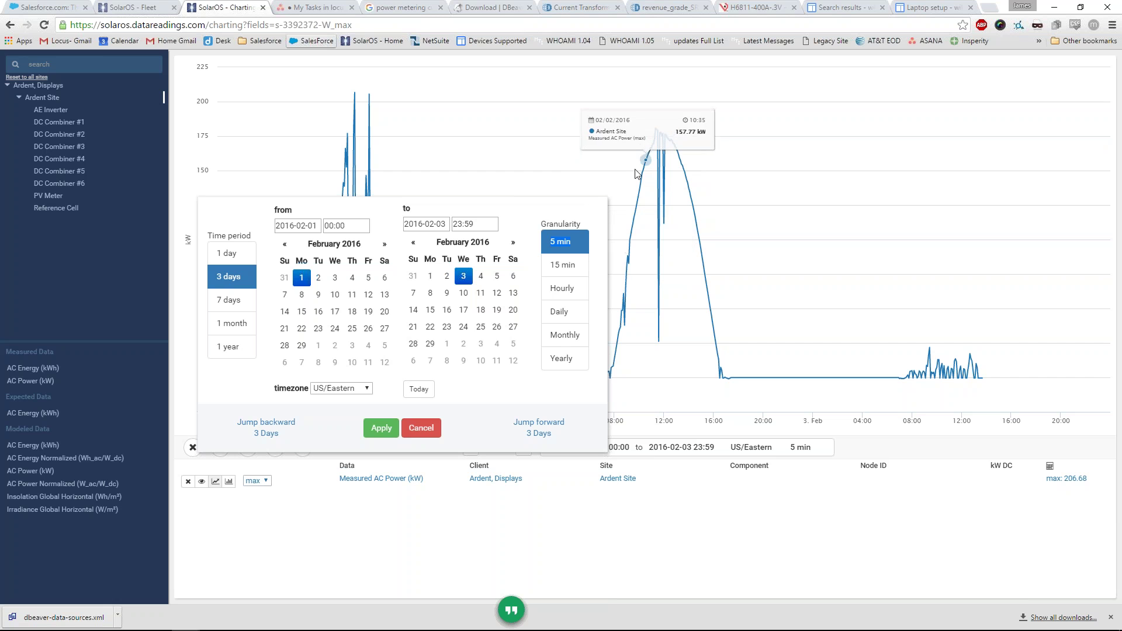
click(555, 265)
click(555, 315)
click(558, 334)
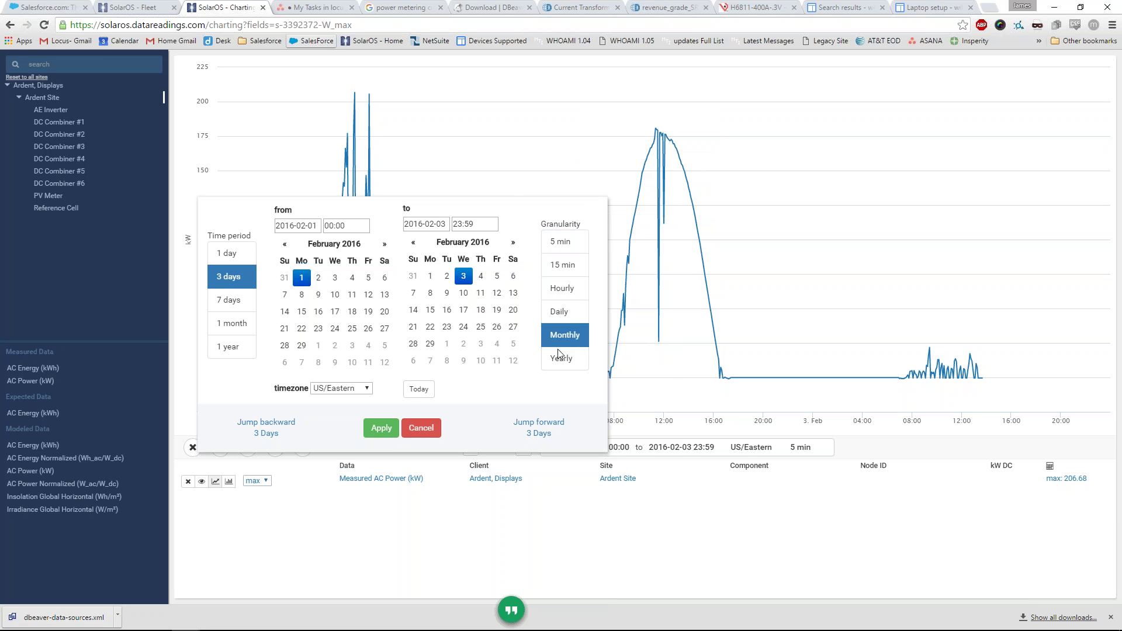
click(560, 355)
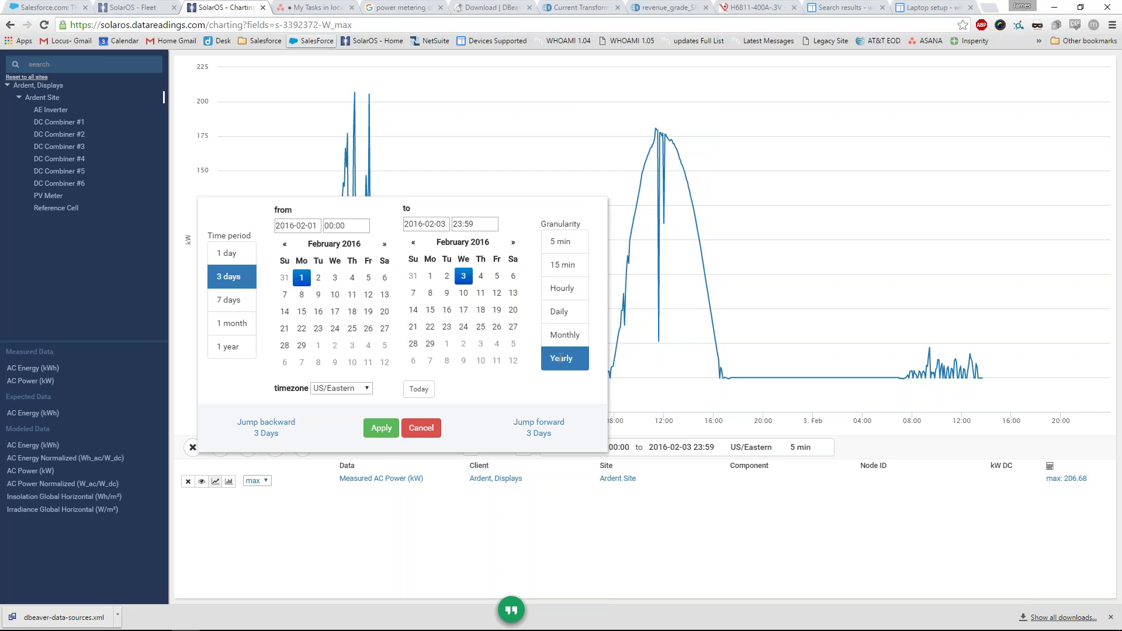
click(573, 241)
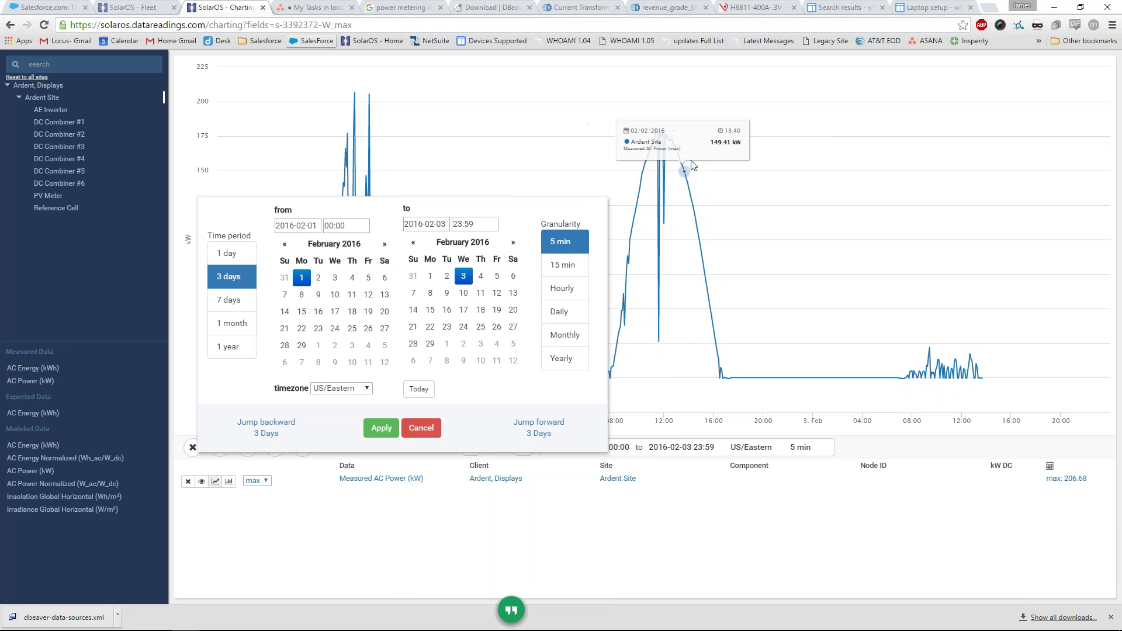
click(420, 428)
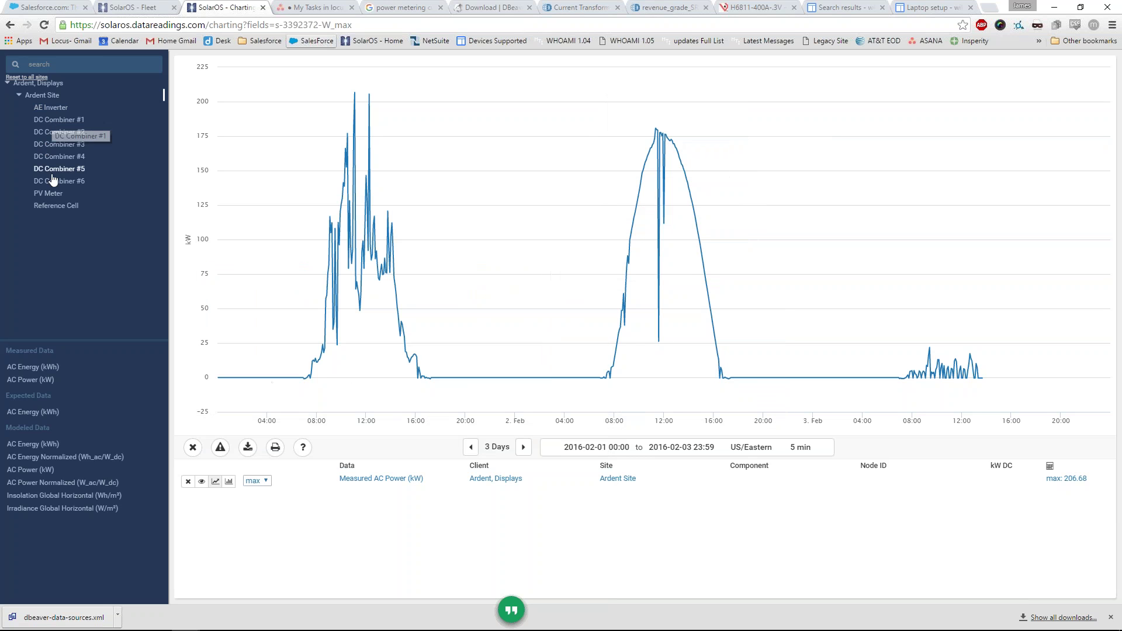
Step: Add the PV Meter's measured AC Power (kW) to the chart and copy the meter's node ID
click(45, 194)
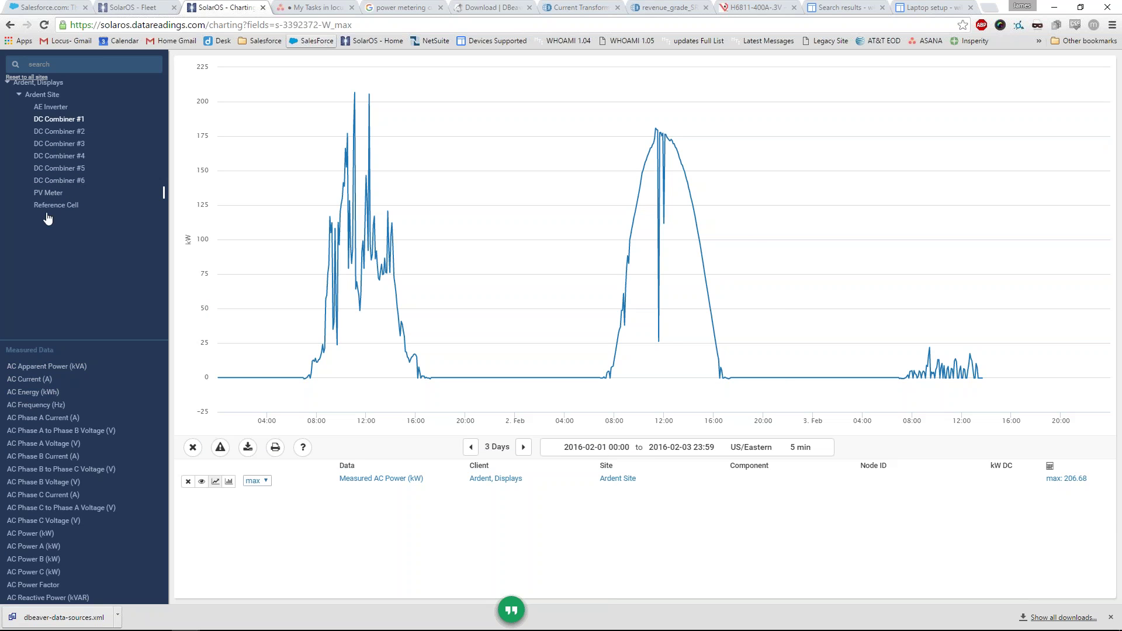
click(34, 533)
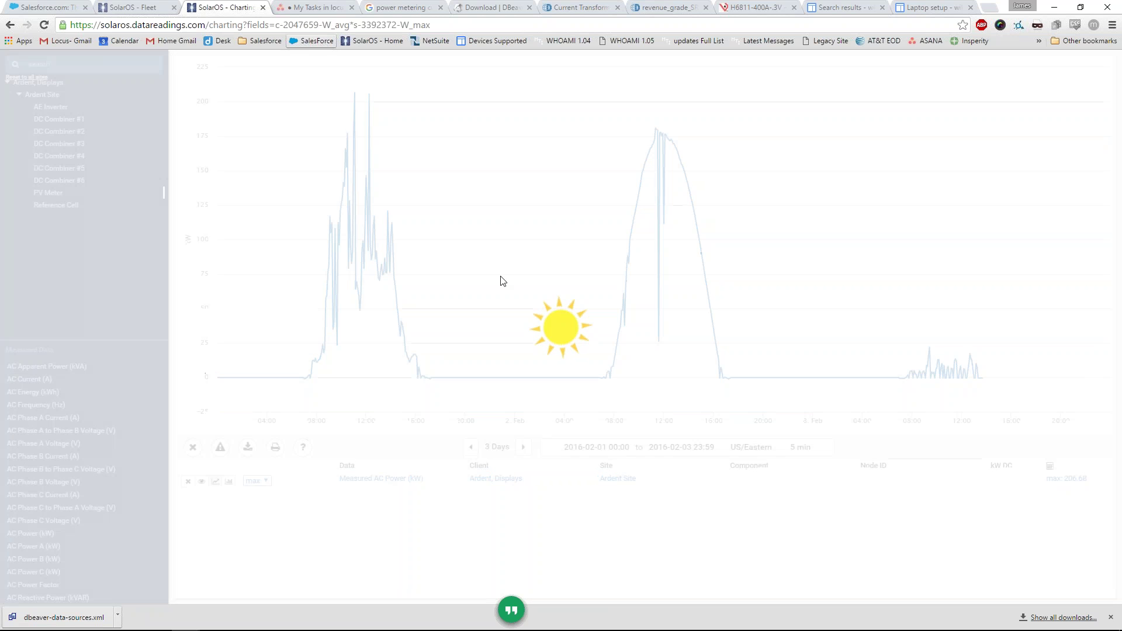
drag(934, 495, 859, 497)
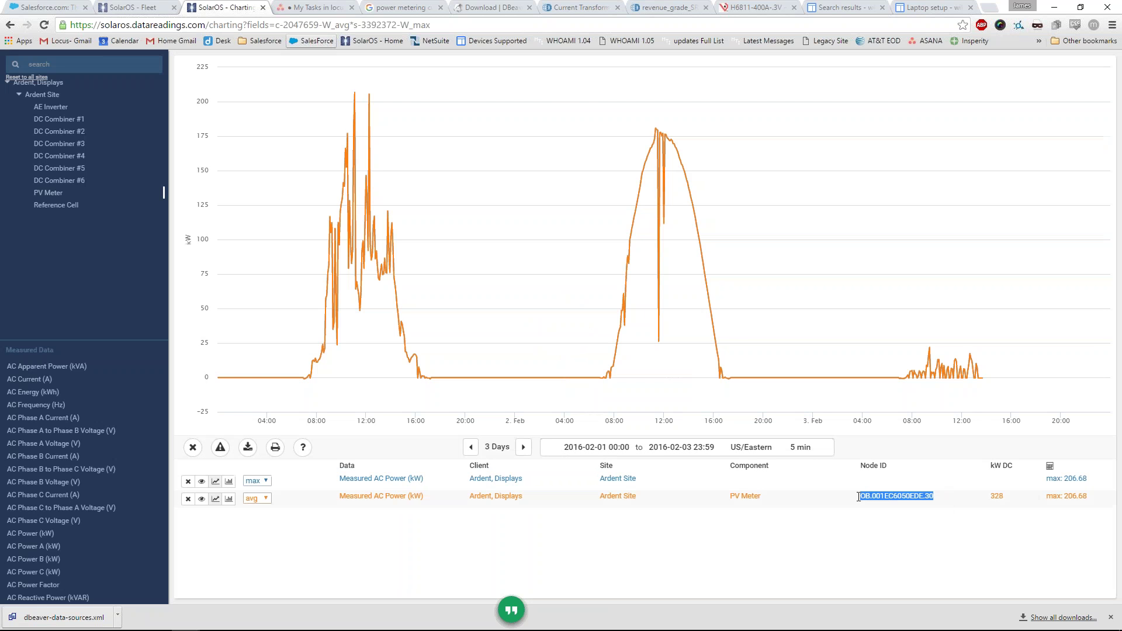
right_click(865, 499)
click(885, 505)
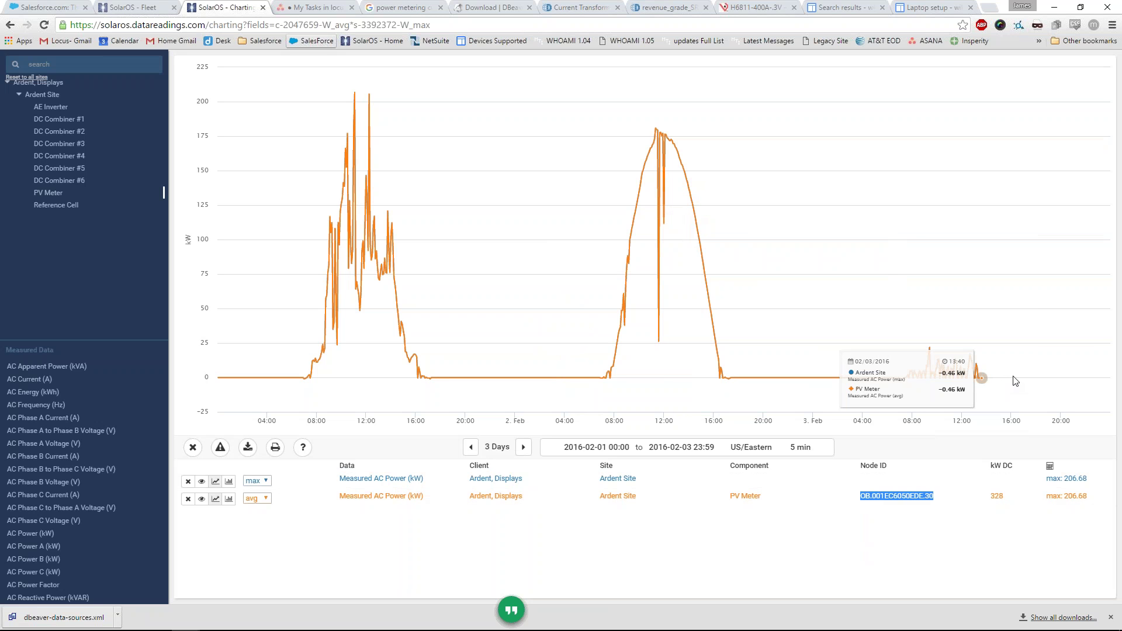
Step: Switch to DBeaver, replace the node ID in the datarecordings query with OB.001EC6050EDE.30, and run it
key(alt+Tab)
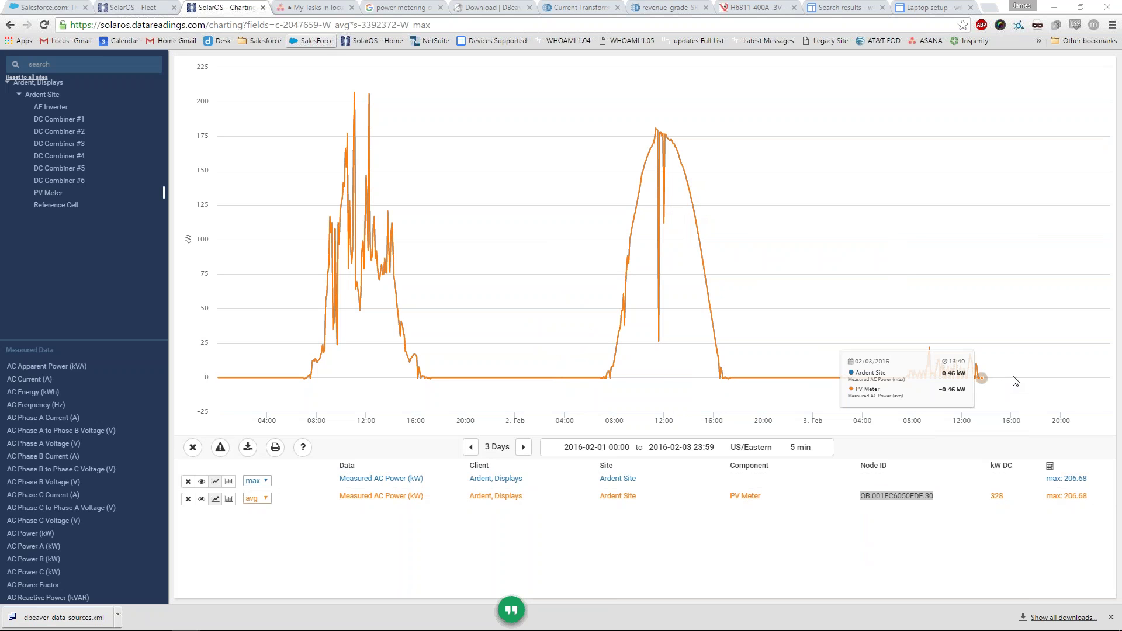
key(alt+Tab)
key(alt+Tab)
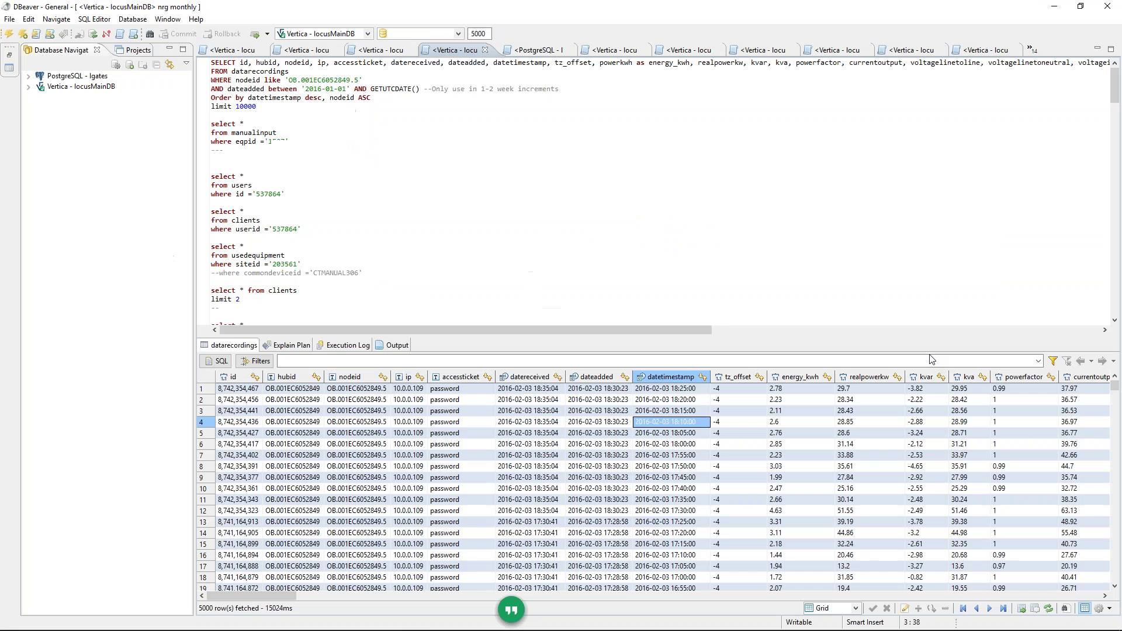
drag(359, 80, 289, 80)
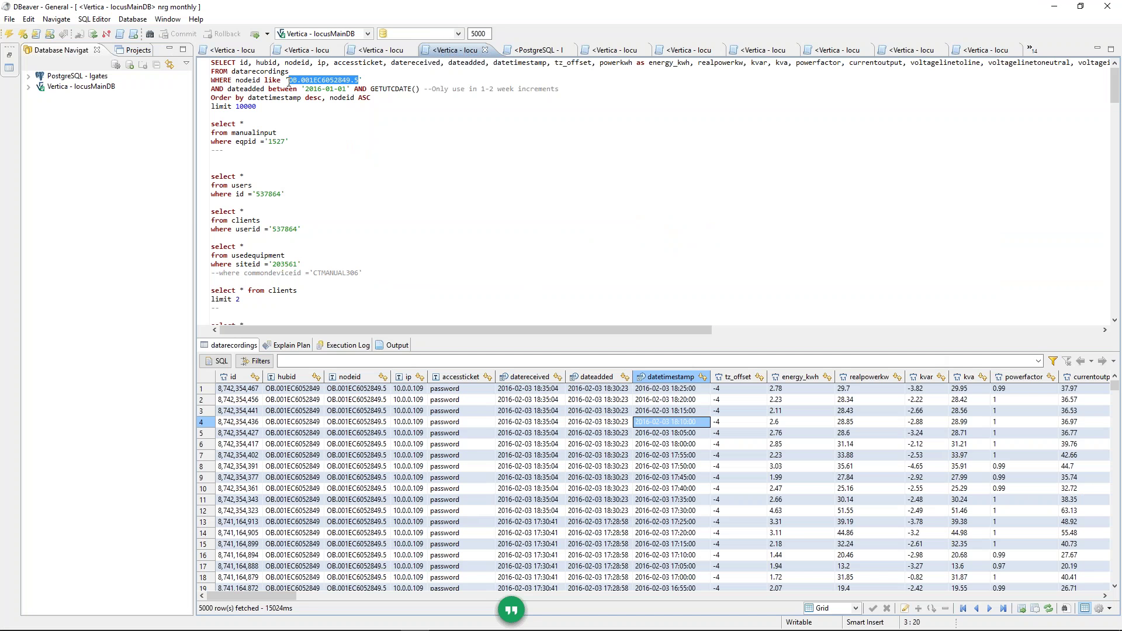
key(ctrl+v)
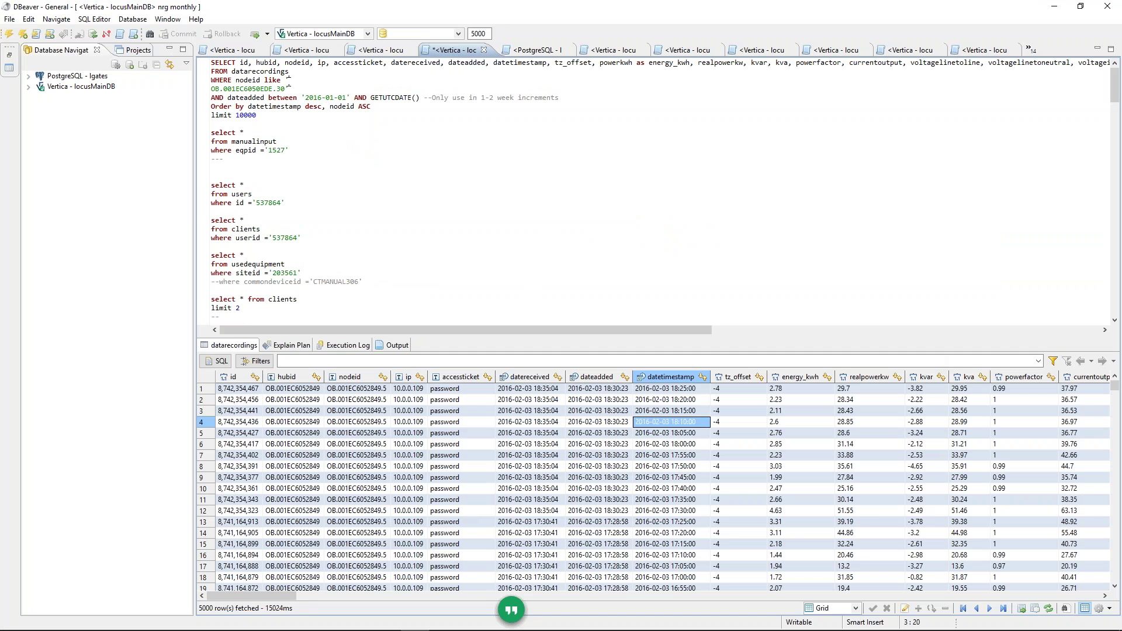
click(289, 80)
key(Delete)
key(ctrl+Return)
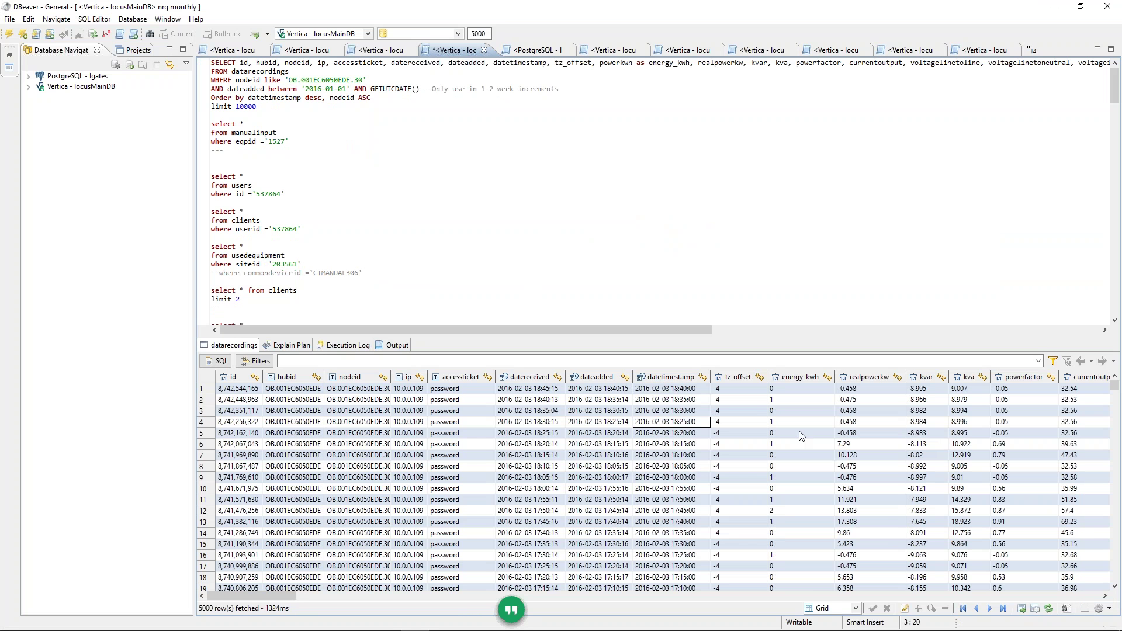
Step: Compare the realpowerkw values in the first six rows with the PV Meter's latest AC Power readings on the SolarOS chart
click(743, 411)
click(671, 390)
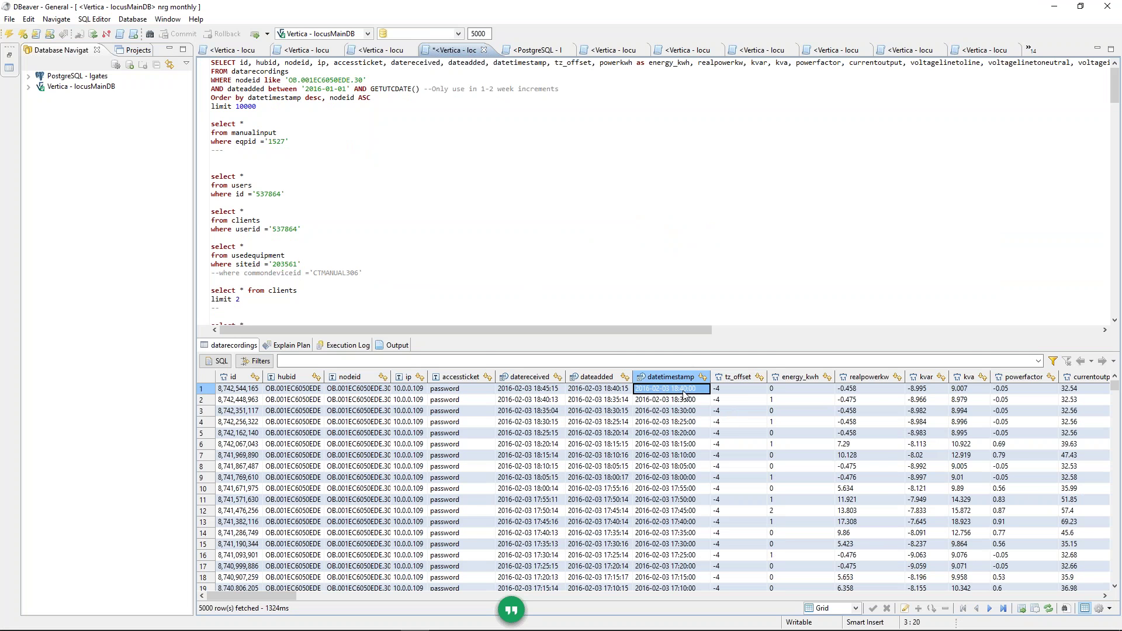
click(862, 390)
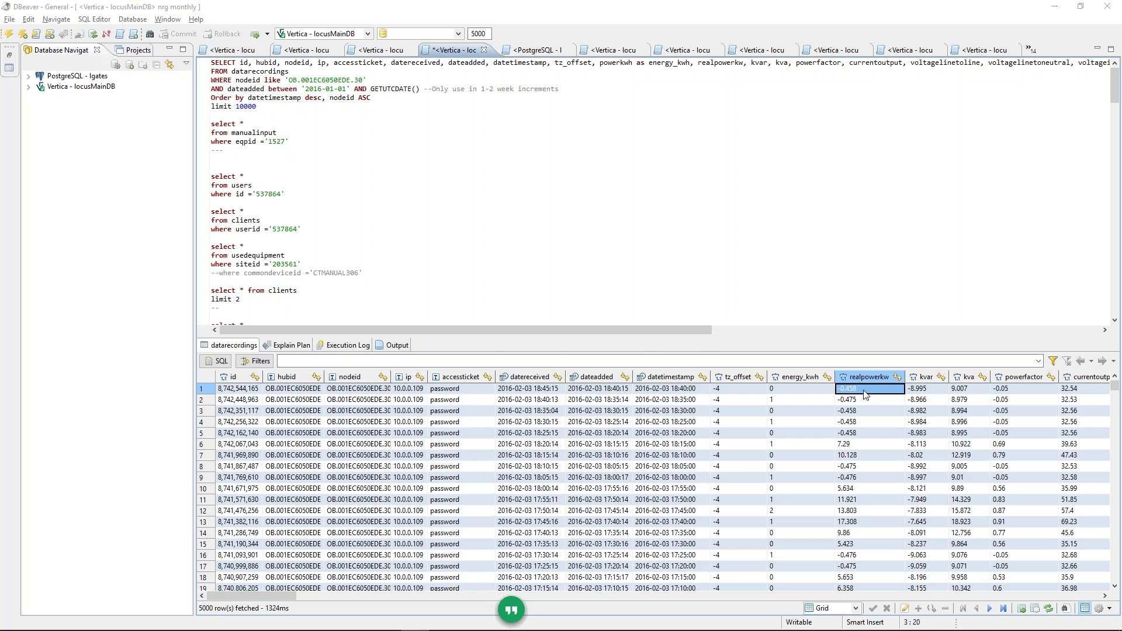
key(alt+Tab)
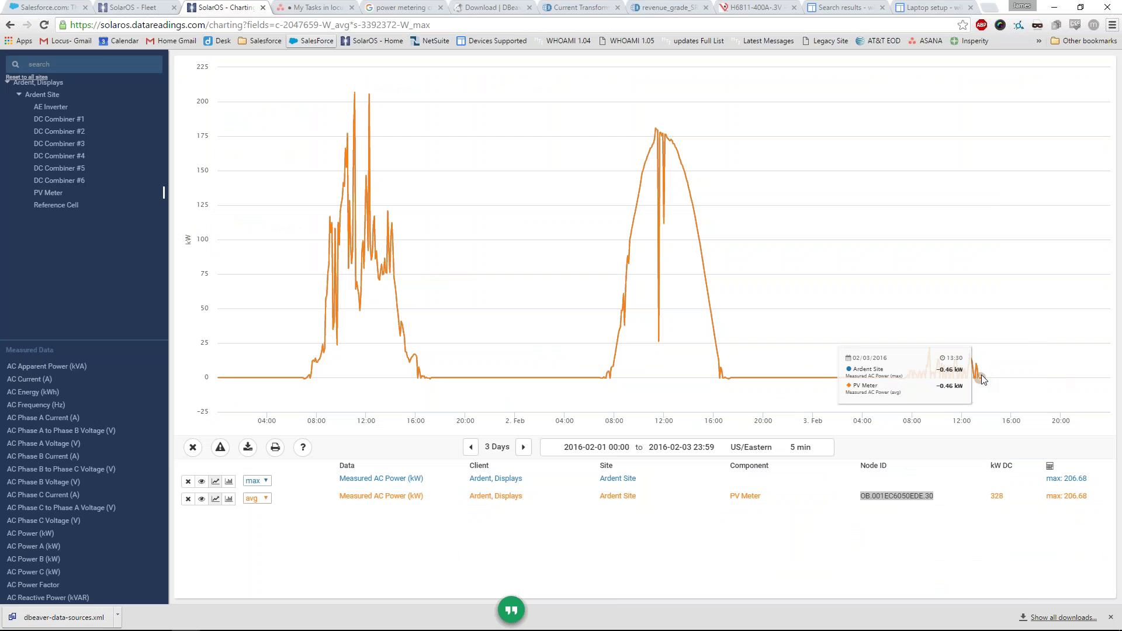
key(alt+Tab)
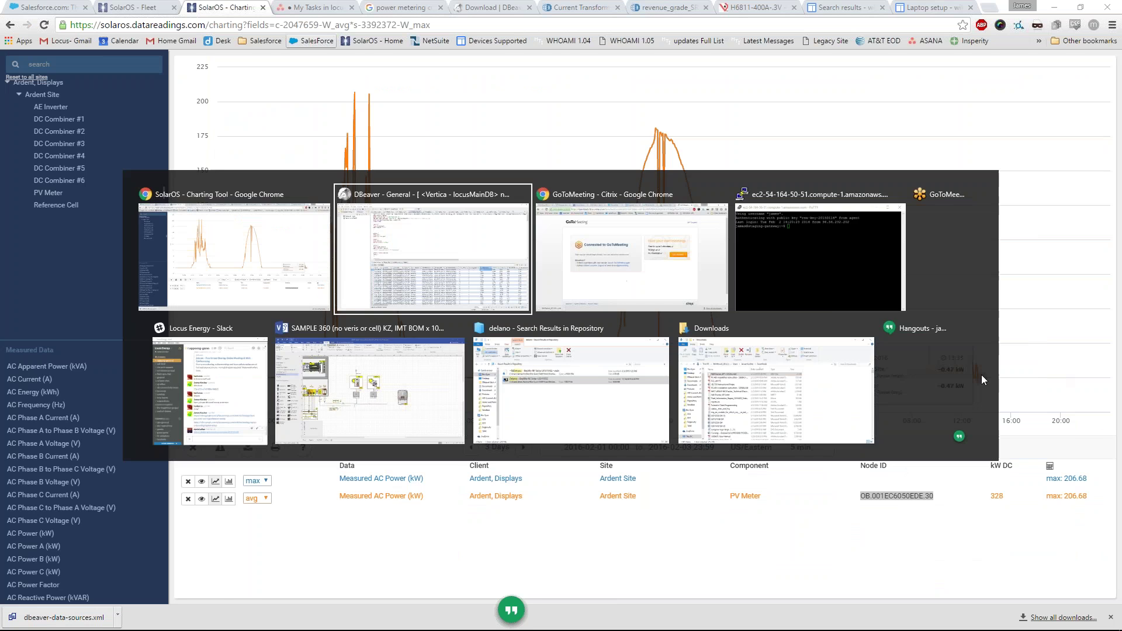
click(867, 401)
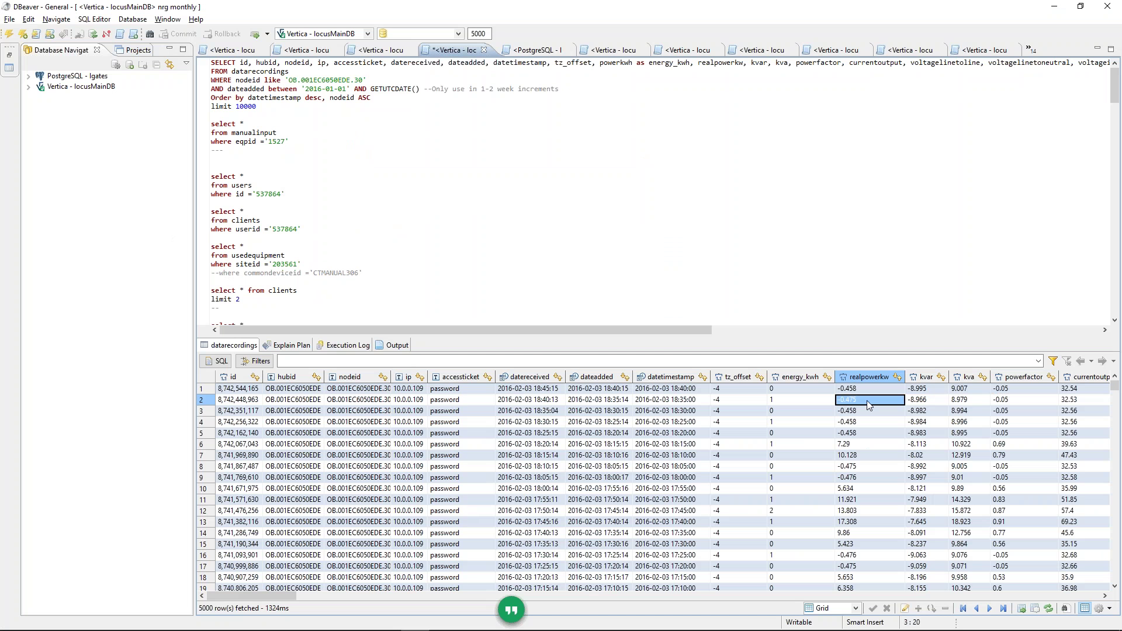
drag(866, 390, 869, 447)
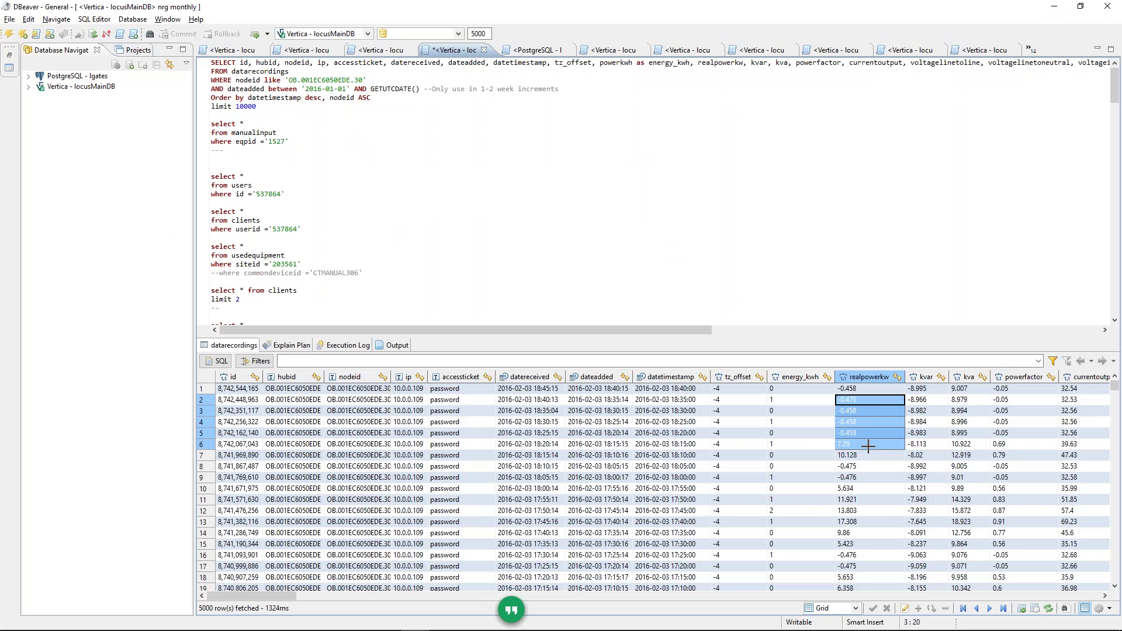
click(867, 391)
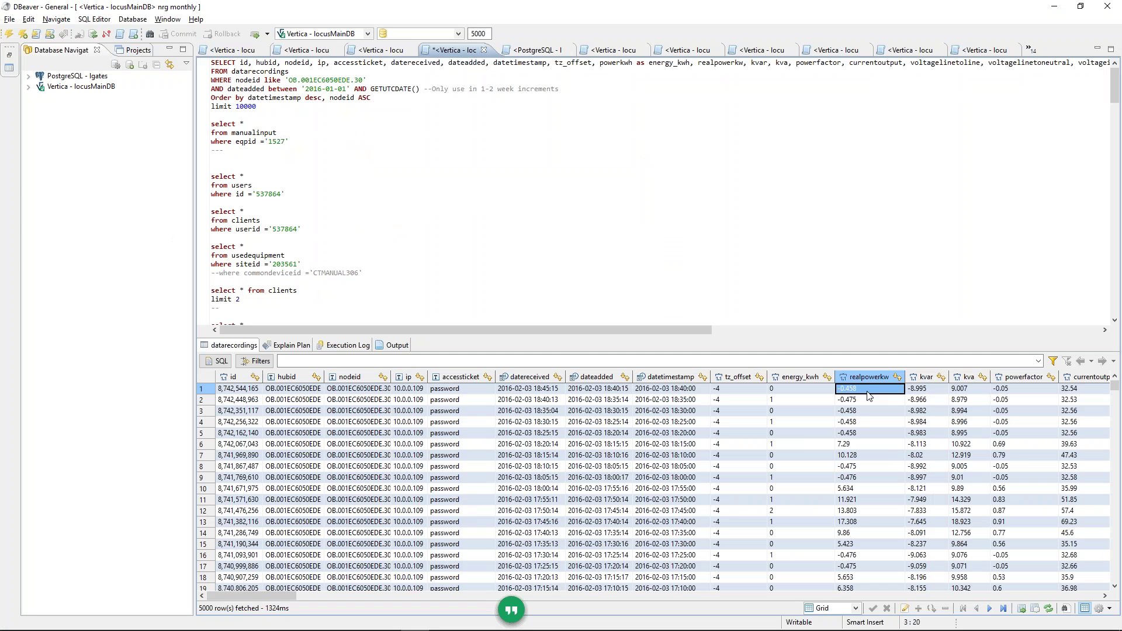
Step: Check the first row's datetimestamp against the system's EST and UTC clocks and the latest chart reading's time, then return to DBeaver
click(676, 391)
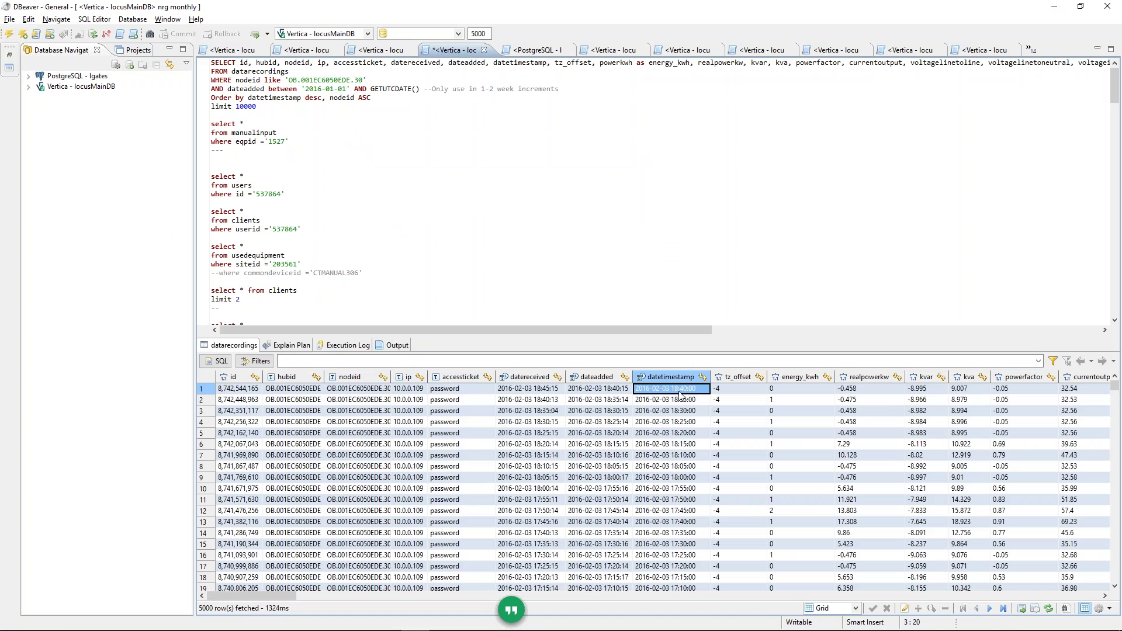
mouse_move(1102, 626)
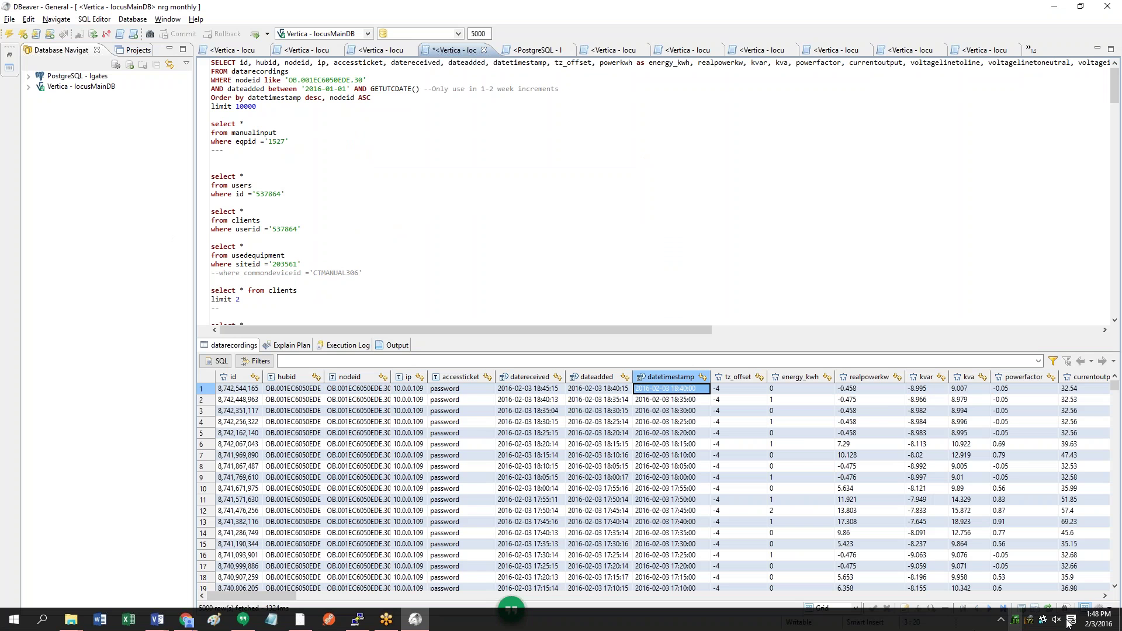
click(1102, 624)
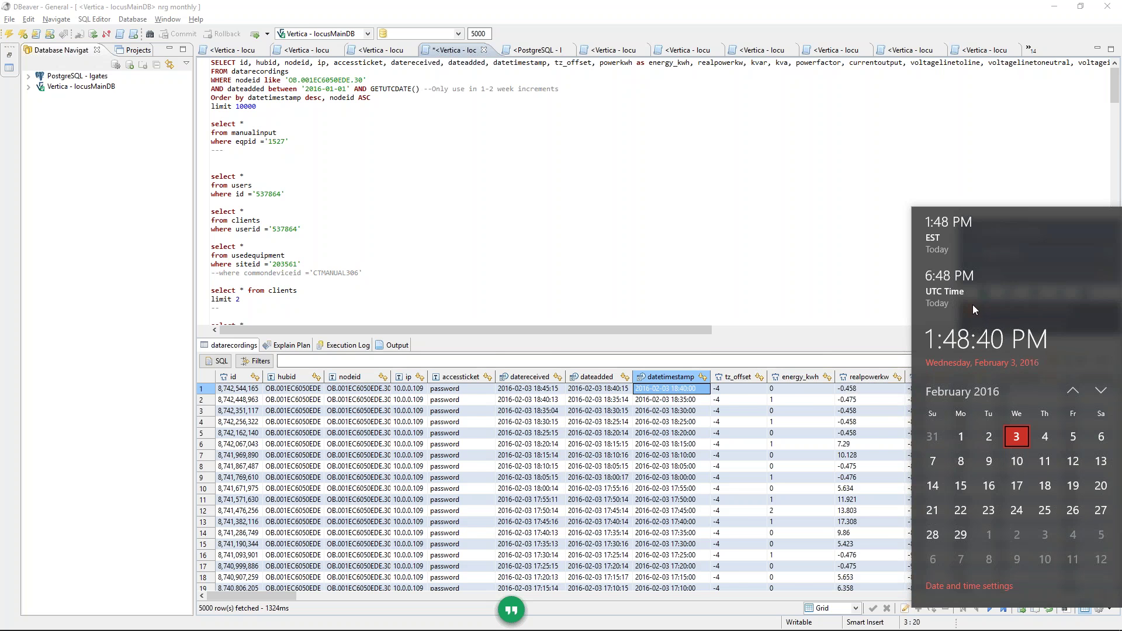
key(alt+Tab)
key(Tab)
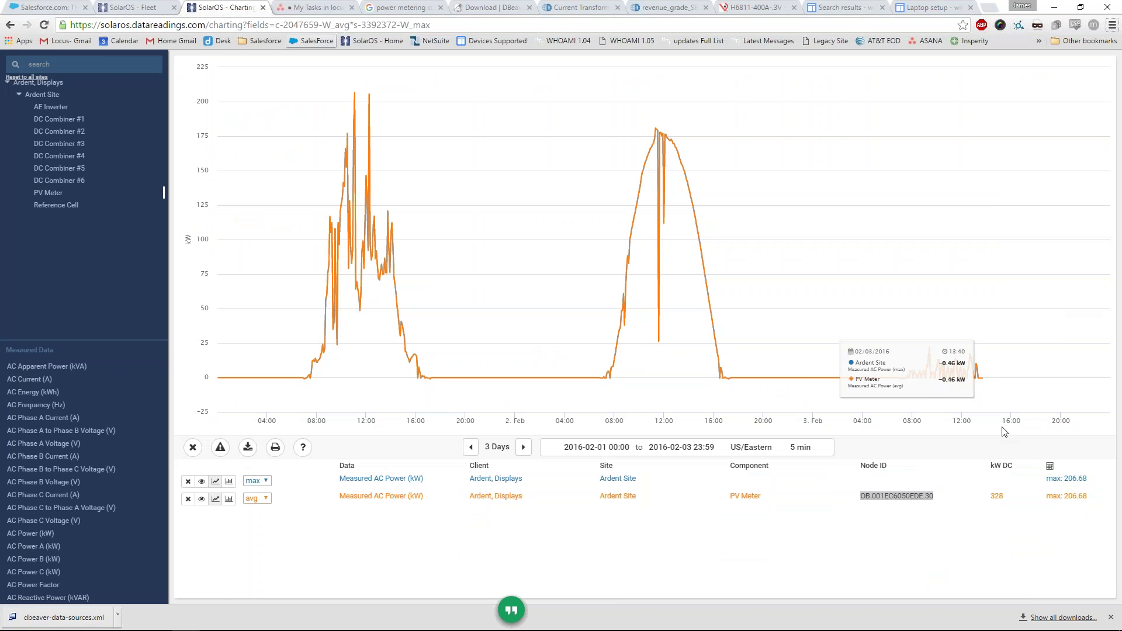
key(alt+Tab)
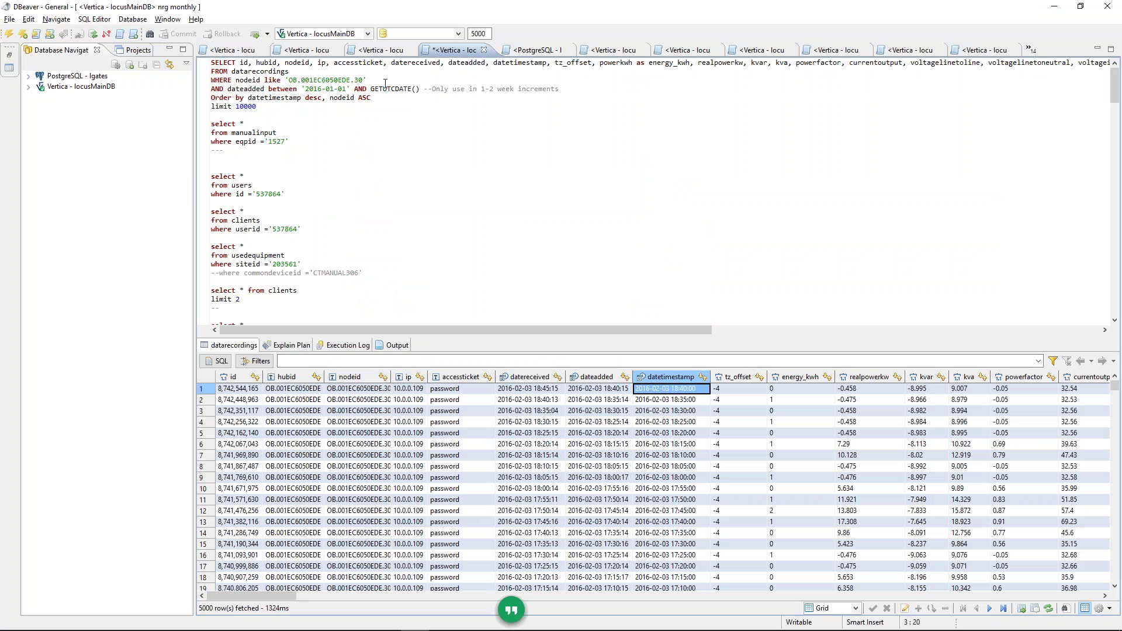
Step: Run the usedequipment query for siteid '203561'
click(378, 82)
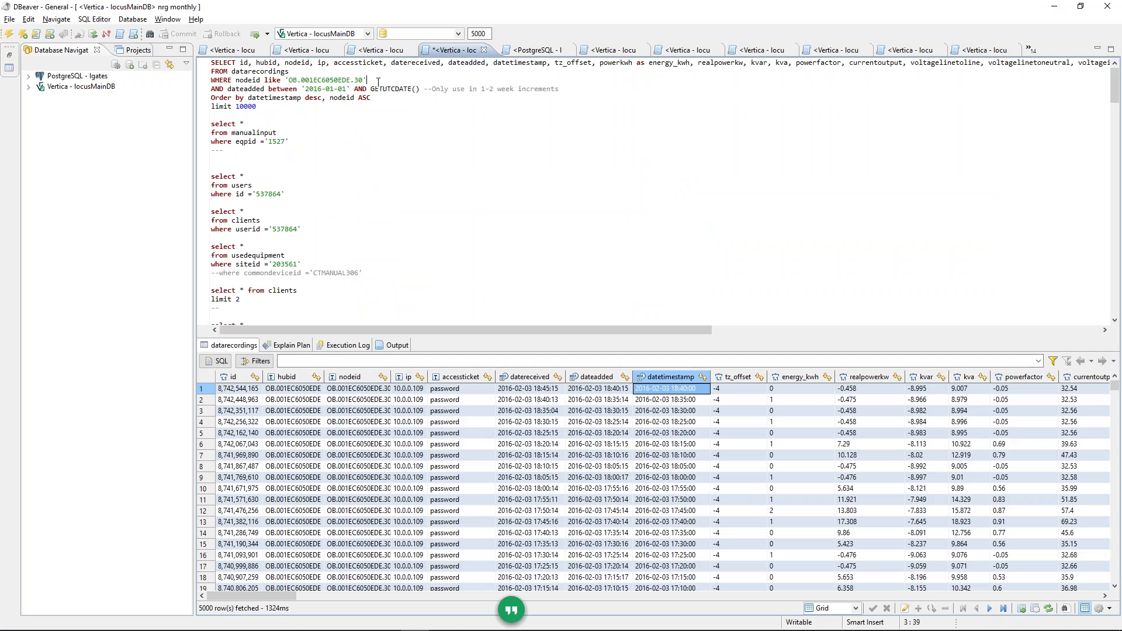
drag(269, 106, 202, 61)
click(294, 97)
scroll(315, 135, down, 2)
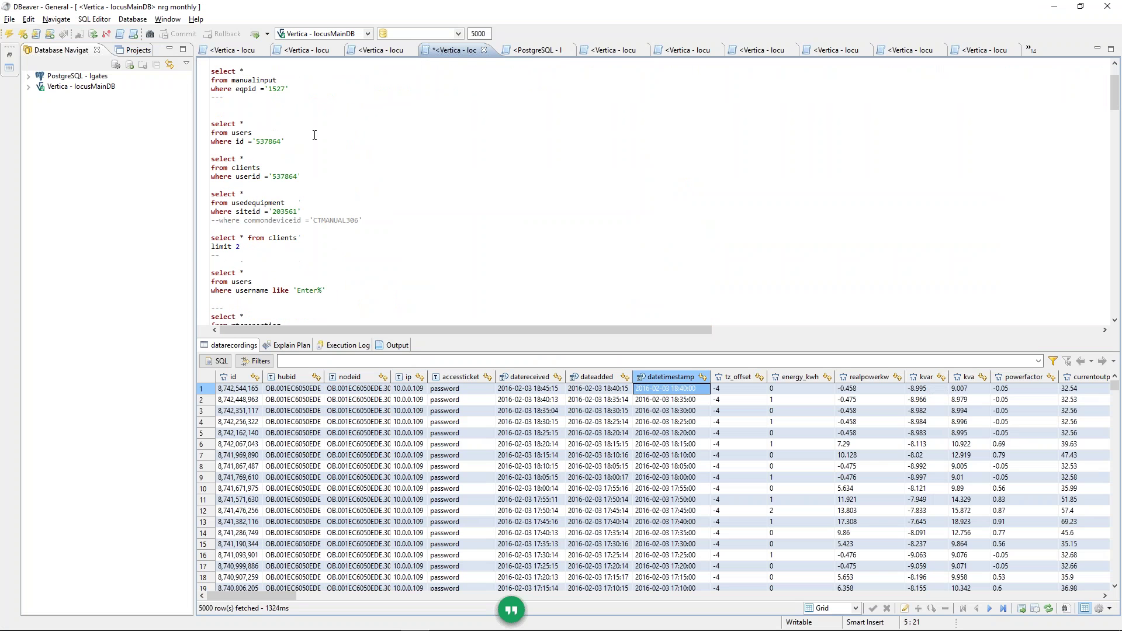
drag(301, 203, 302, 212)
click(302, 214)
key(ctrl+Return)
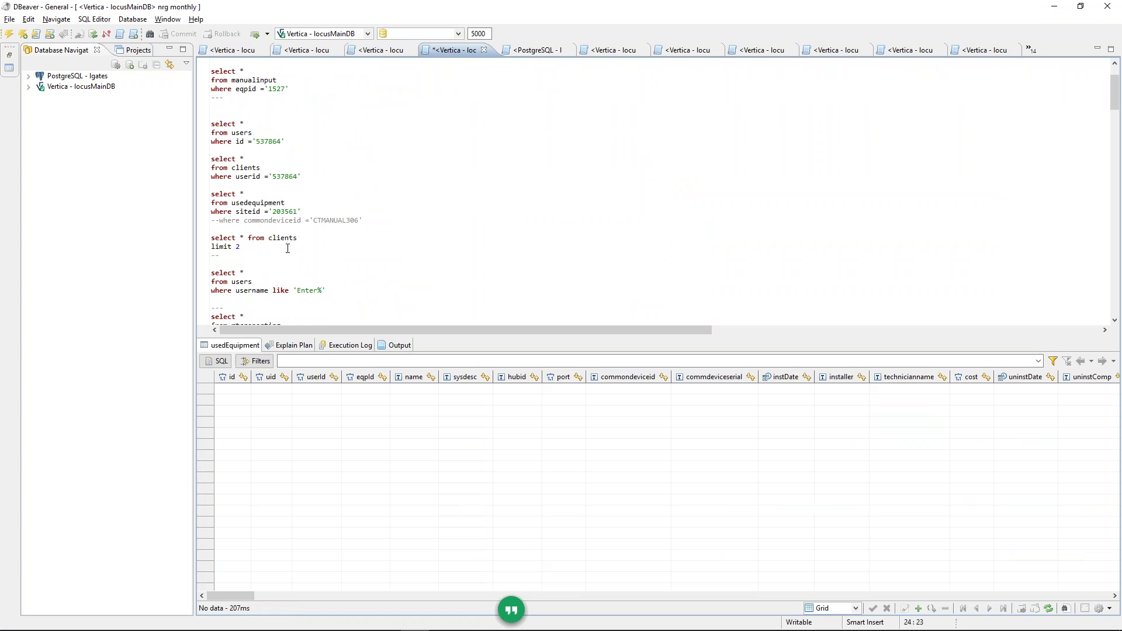
Step: Run the users query for usernames like 'Enter%' and inspect the returned username and id fields
scroll(292, 246, down, 1)
scroll(333, 215, down, 2)
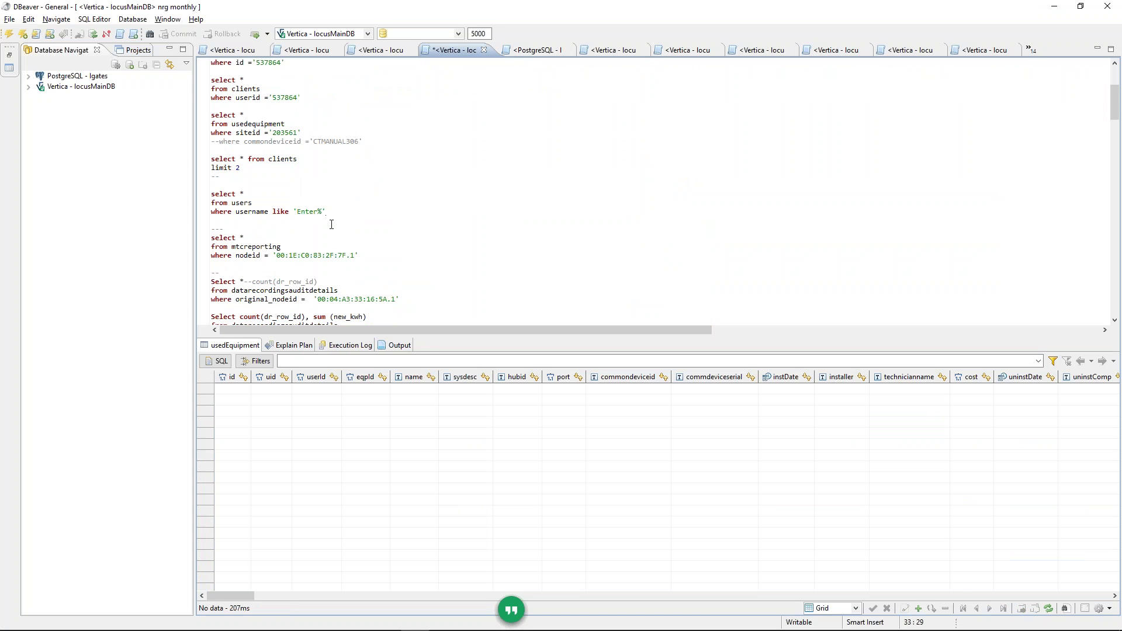
key(ctrl+Return)
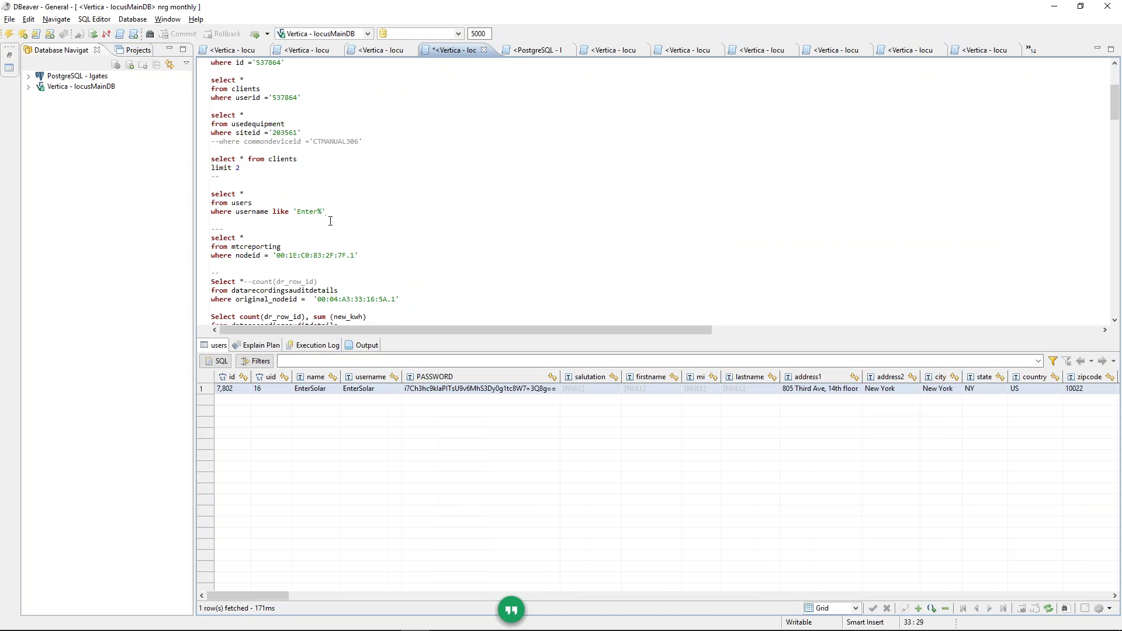
click(443, 390)
click(378, 390)
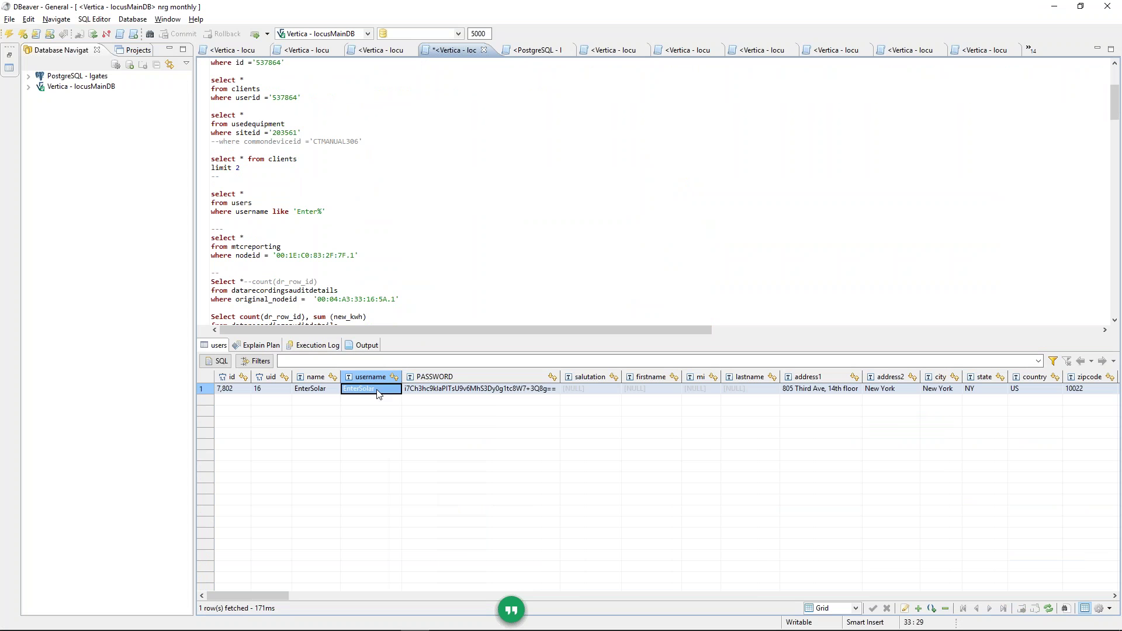
click(227, 391)
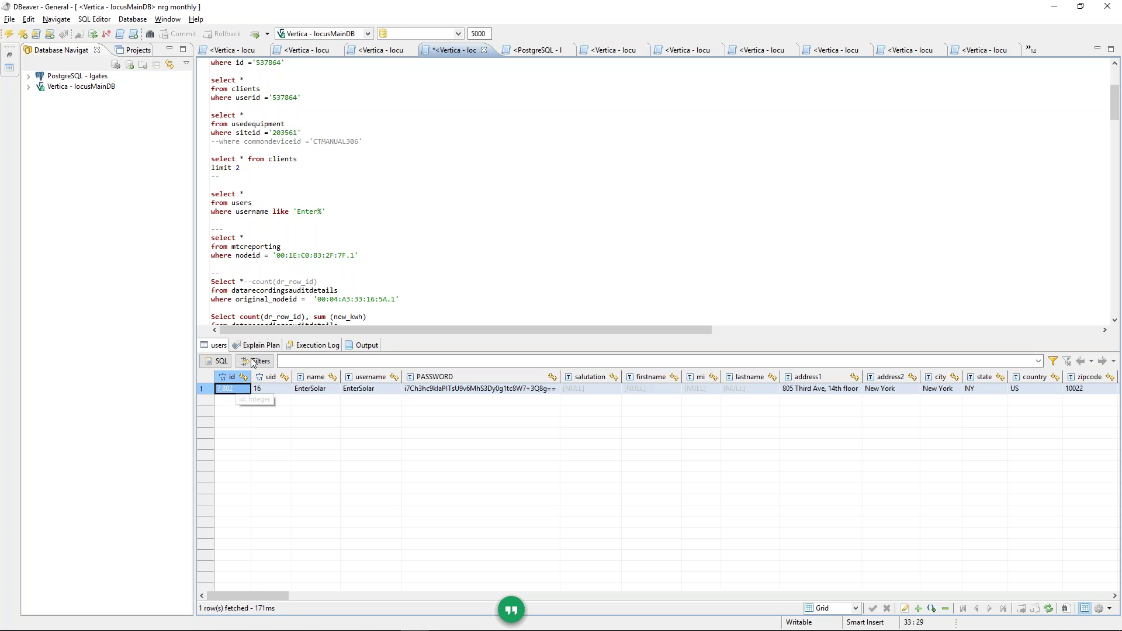
Step: Expand the public schema's tables under Vertica - locusMainDB and look through the table list to its end
scroll(349, 245, down, 1)
scroll(349, 245, down, 6)
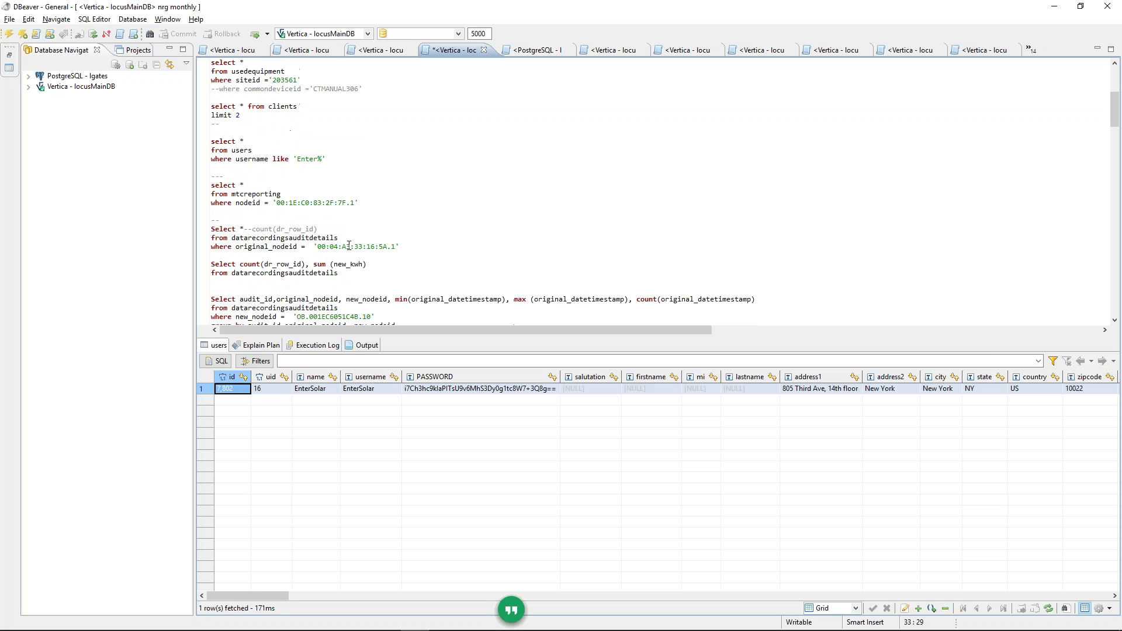
scroll(348, 245, down, 3)
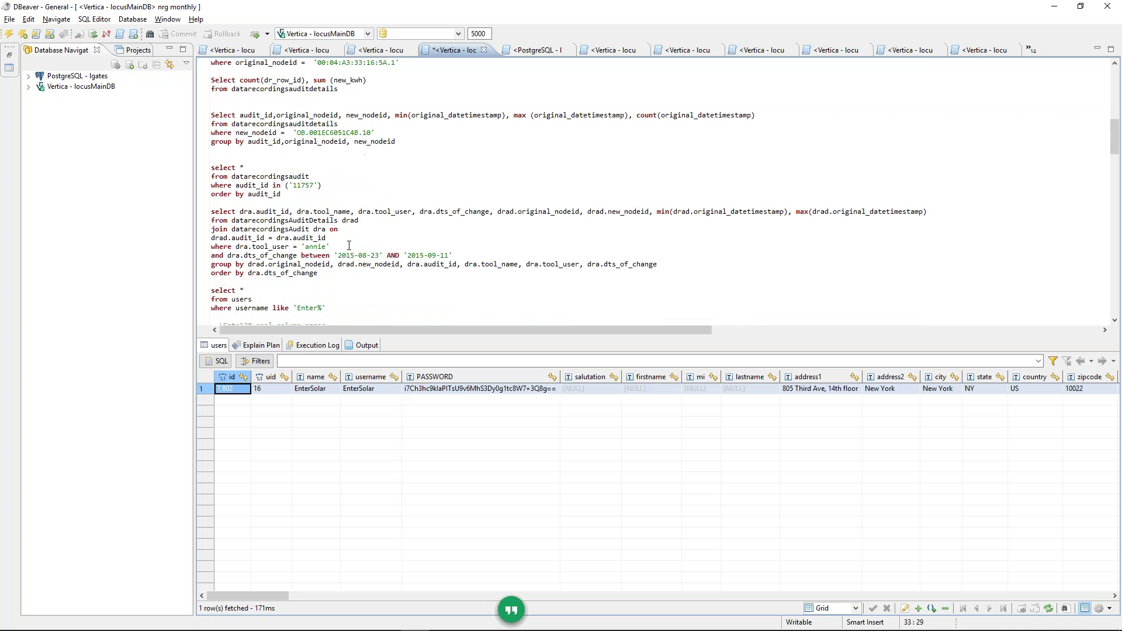
click(26, 91)
click(28, 88)
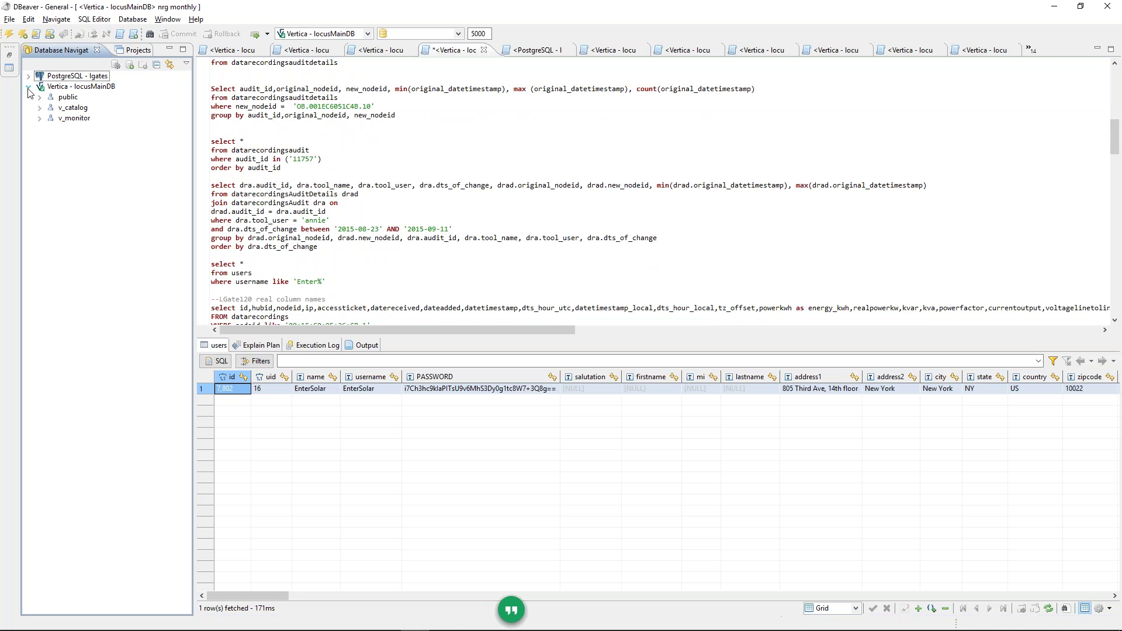
click(40, 97)
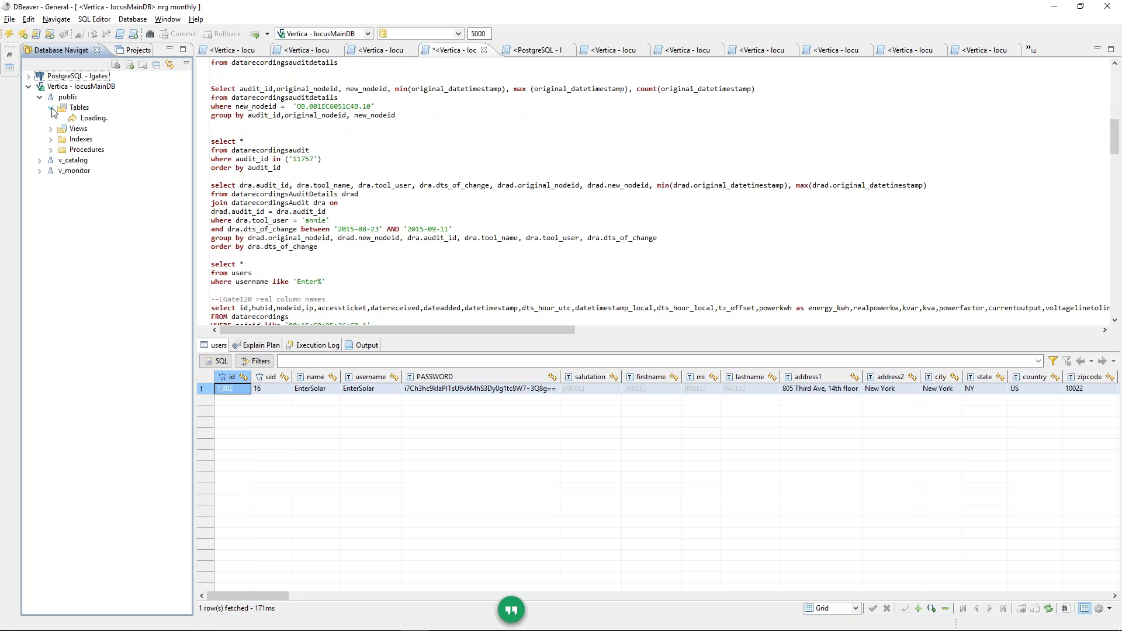
click(51, 108)
scroll(139, 284, down, 6)
scroll(139, 285, down, 20)
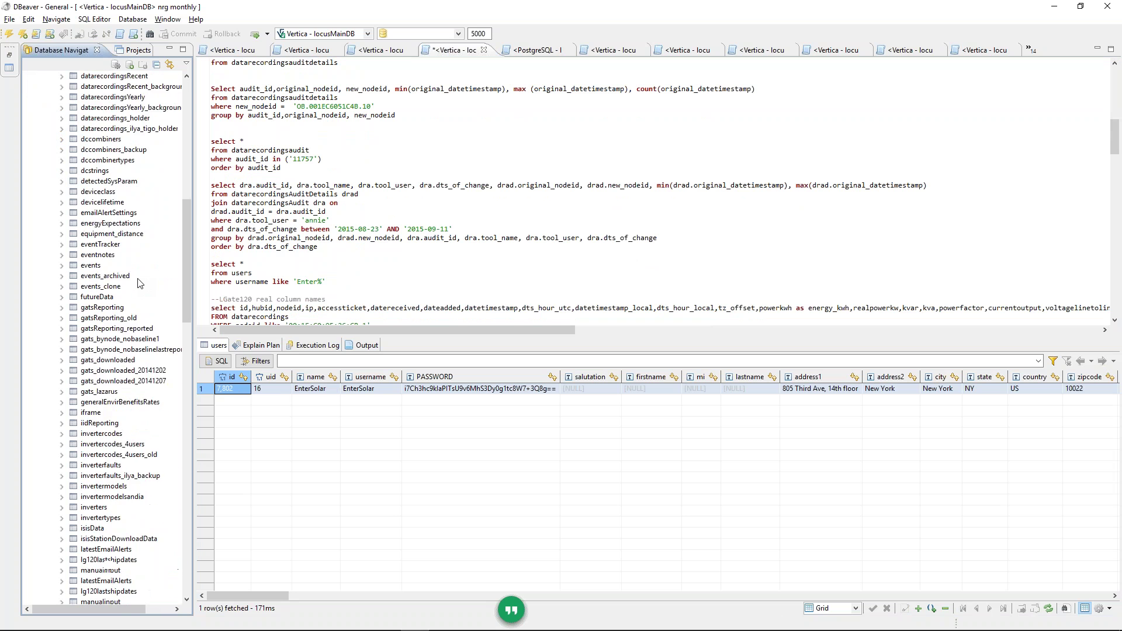
scroll(138, 283, down, 20)
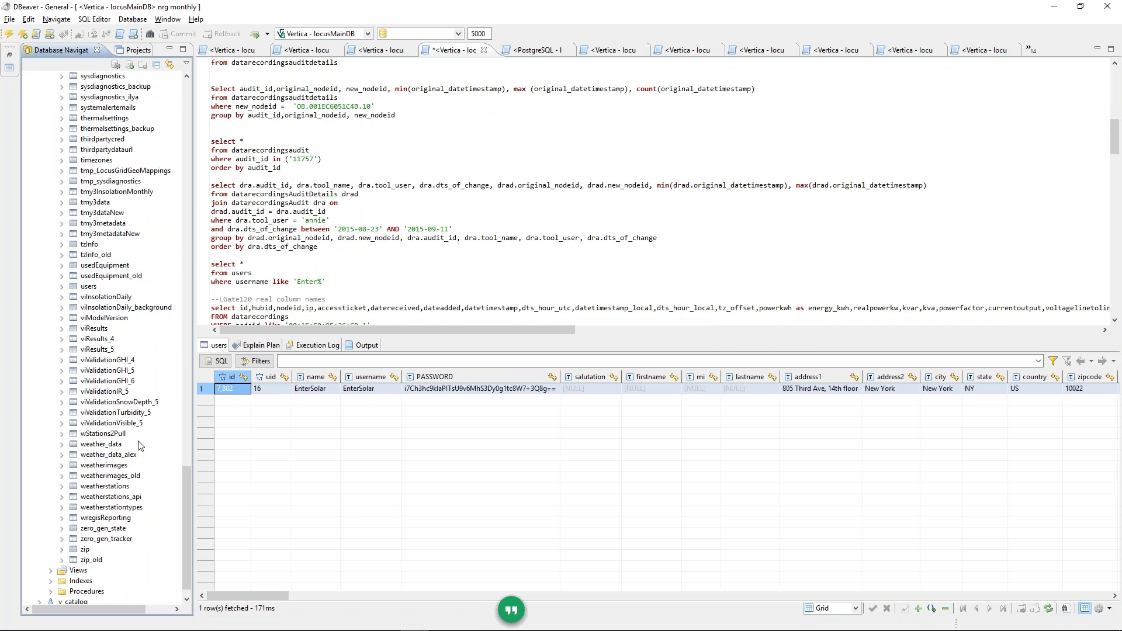
Step: Switch to SolarOS in Chrome, open Allied Printing from the fleet, view its site details, and return to DBeaver
key(alt+Tab)
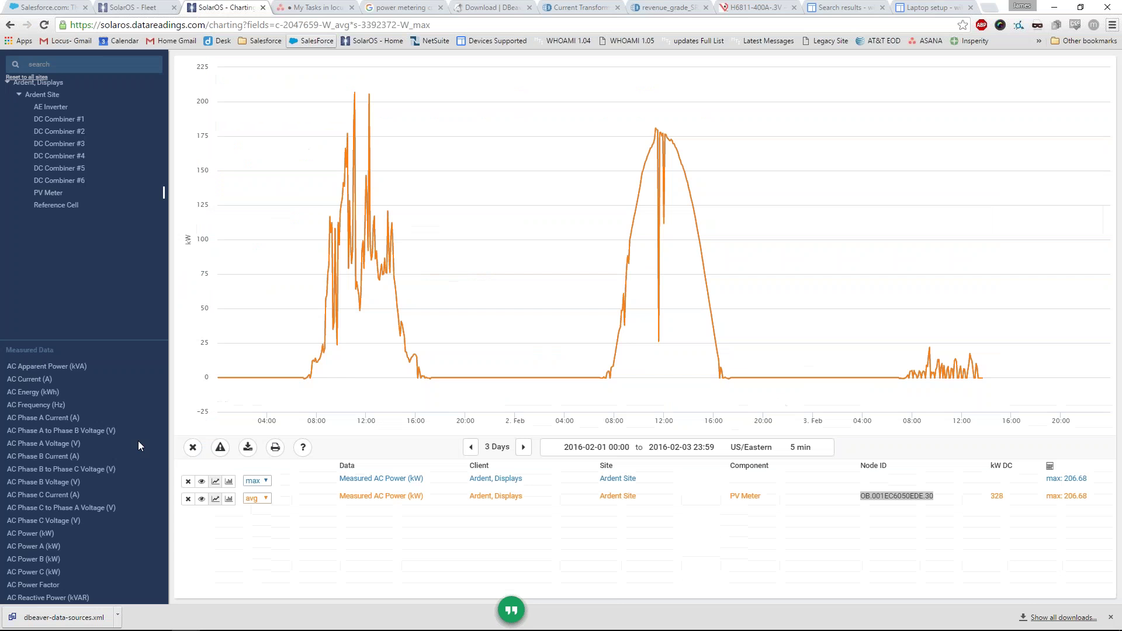
click(146, 6)
click(269, 216)
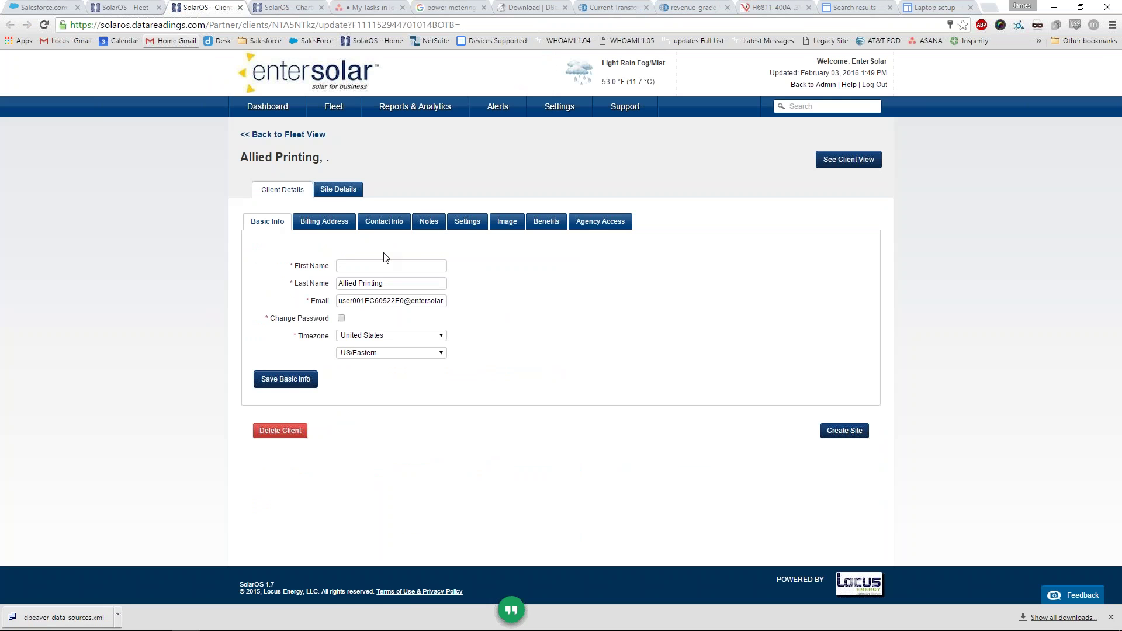
click(339, 191)
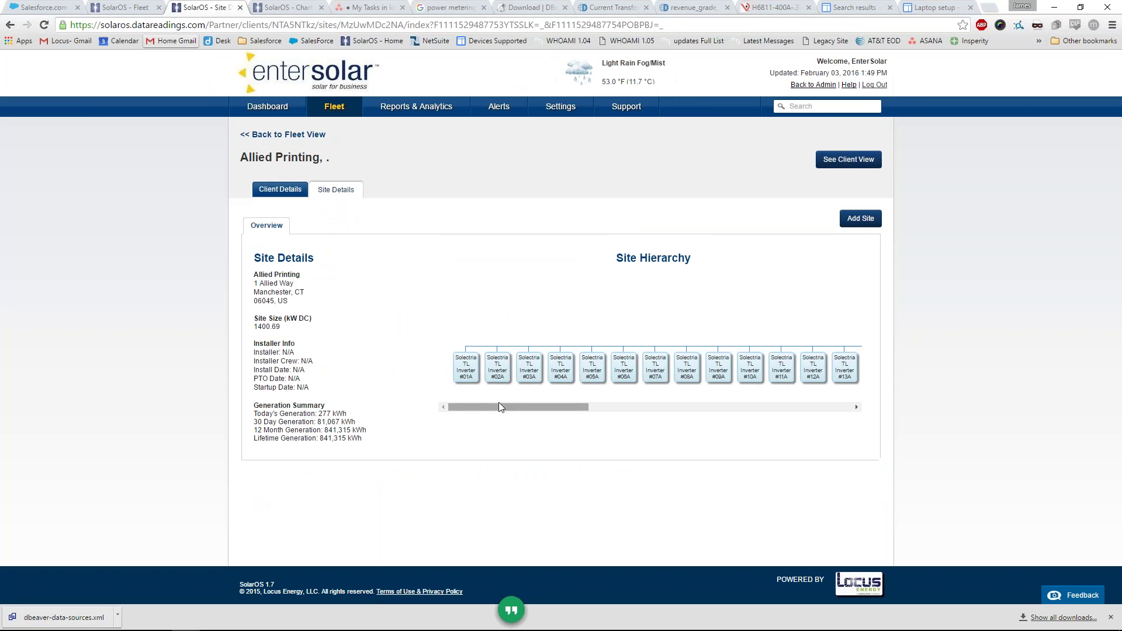
drag(500, 405, 433, 427)
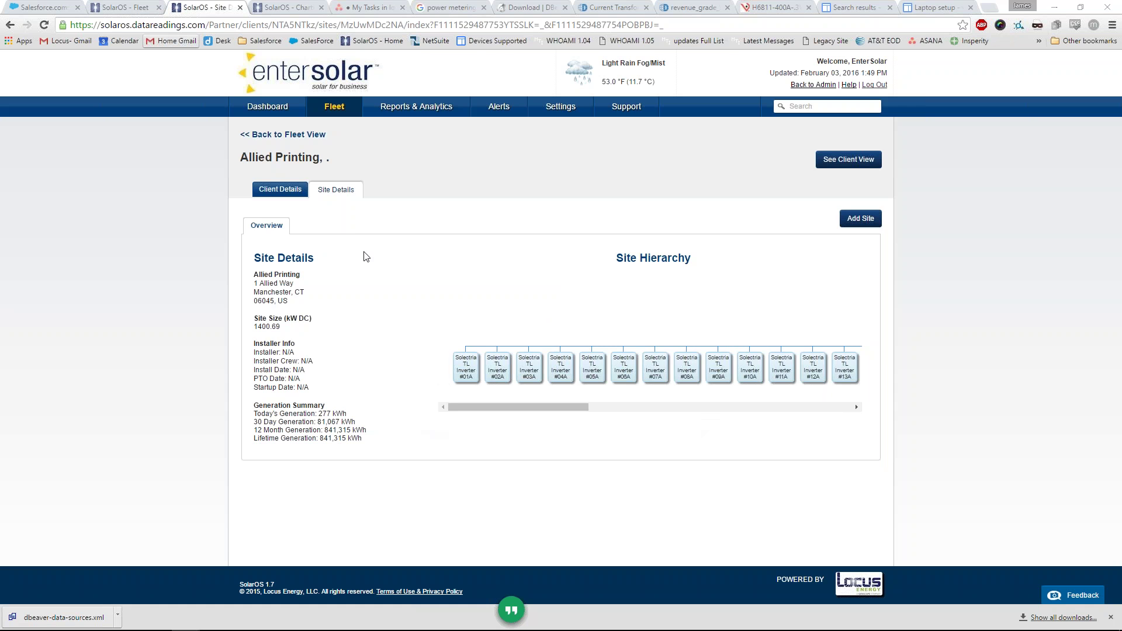
key(alt+Tab)
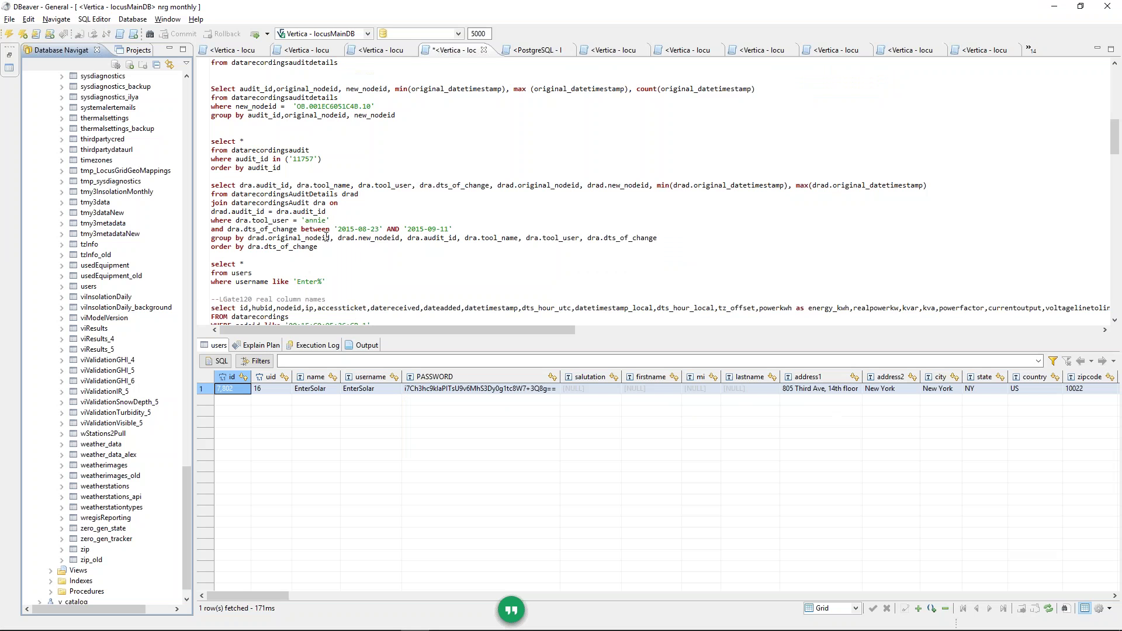
Step: Run the datarecordingsdaily query for nodeids like 'OB.001EC6052574.%', ordered by datetimestamp and nodeid
scroll(329, 239, down, 1)
scroll(330, 239, down, 10)
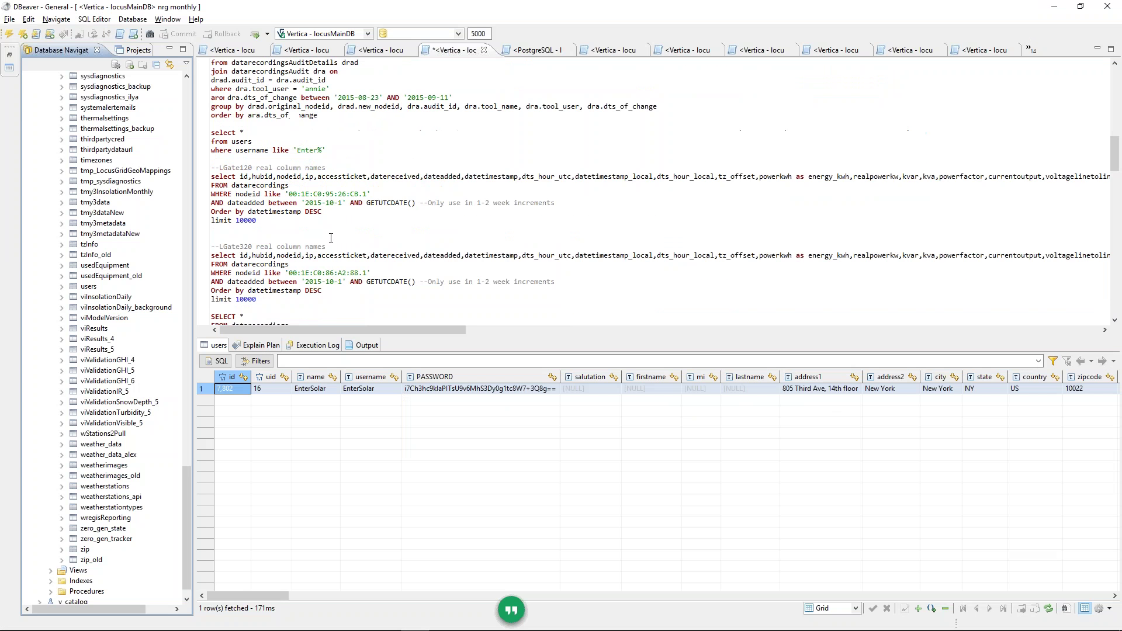
click(339, 222)
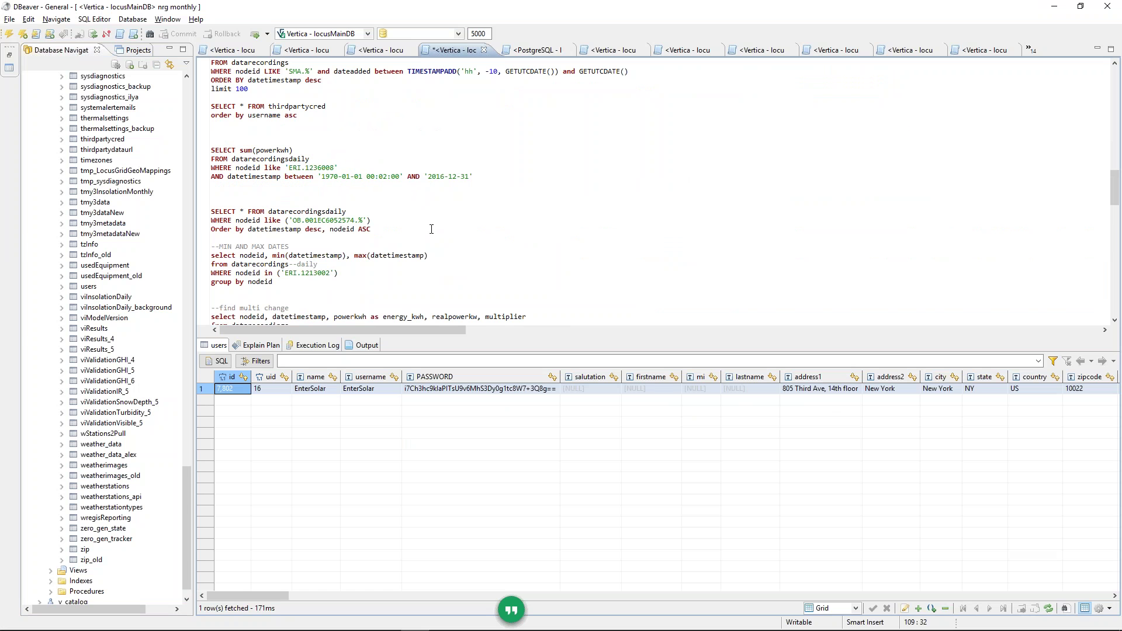
key(ctrl+Return)
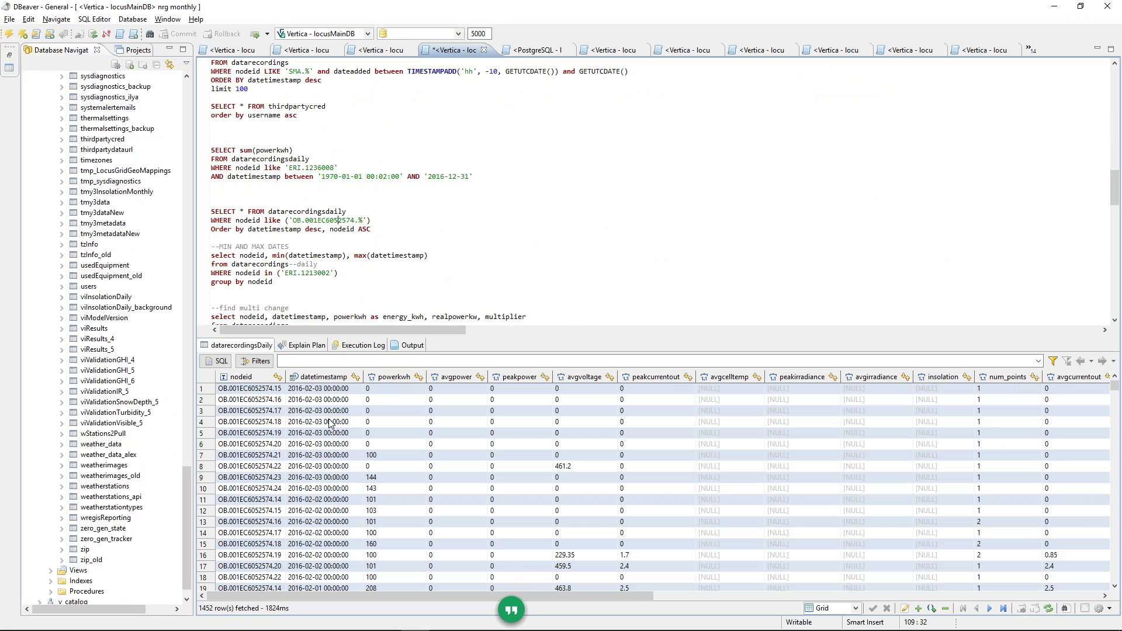
Step: Return to the start of the Vertica - locusMainDB public table list and select the Lgate120Anomaly table
scroll(125, 403, up, 2)
scroll(123, 404, up, 20)
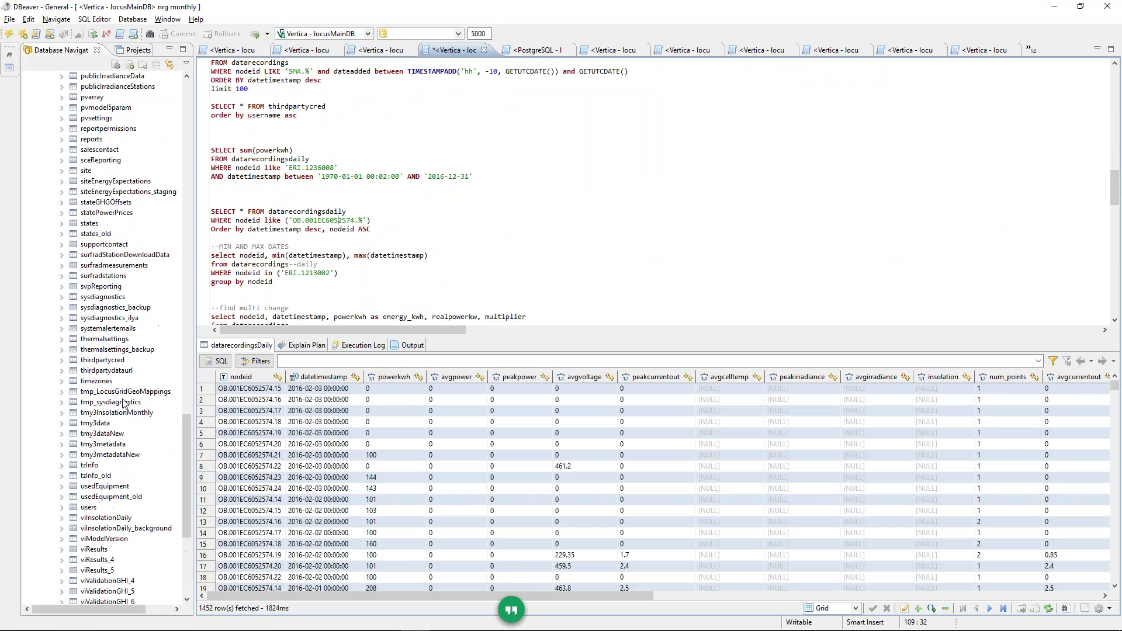
scroll(119, 393, up, 18)
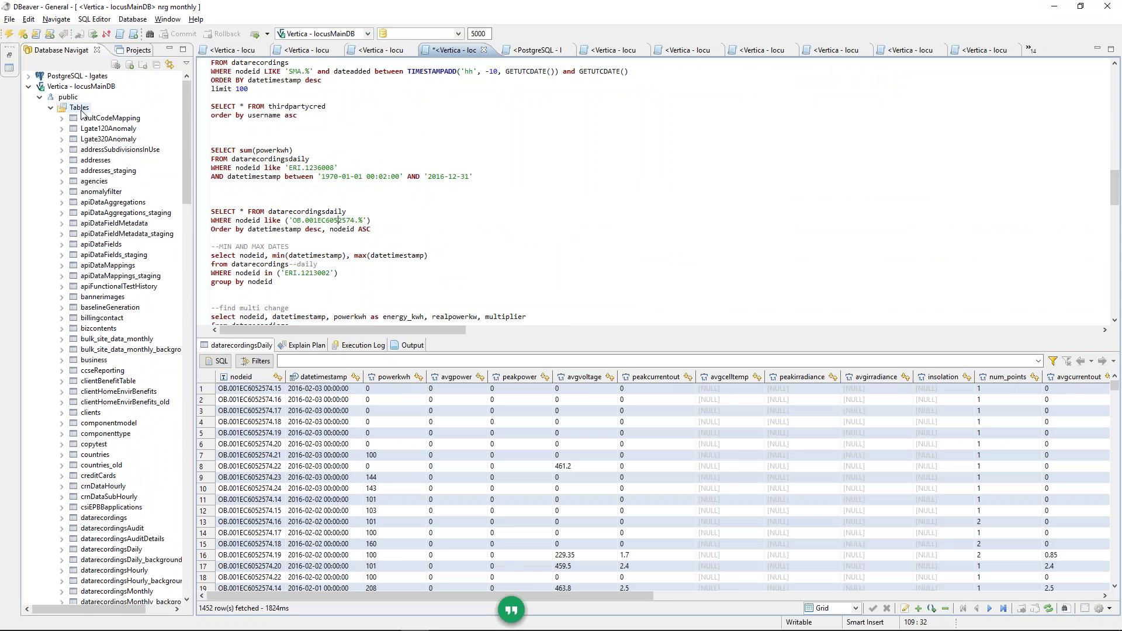
click(94, 119)
click(101, 130)
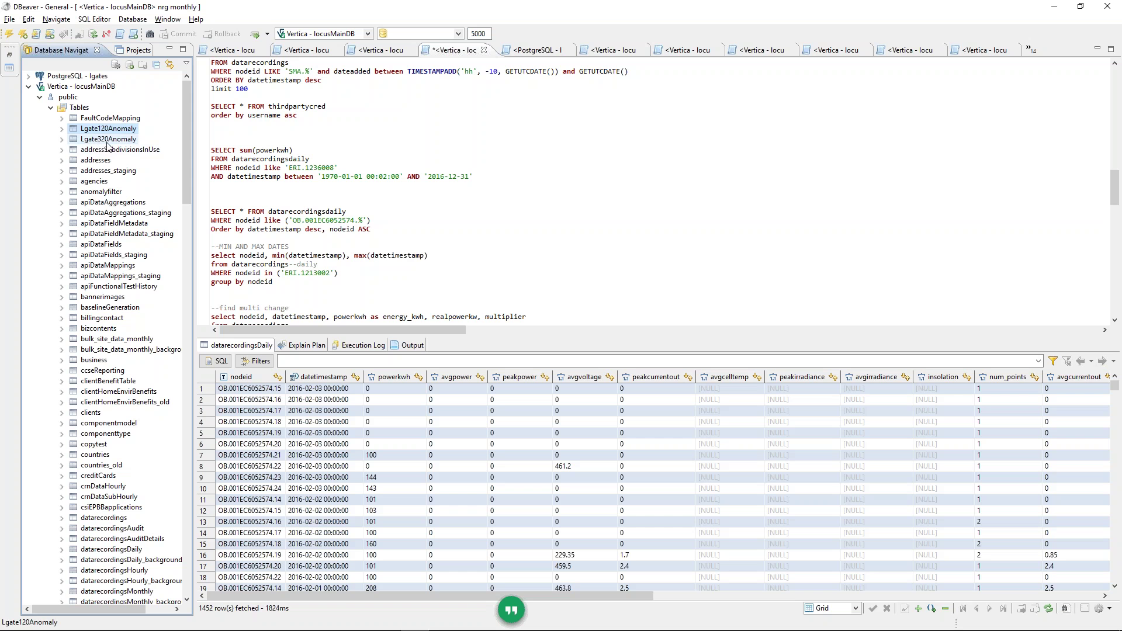
Step: Return to the datarecordings query for nodeid 'OB.001EC6050EDE.30' at the beginning of the script
click(370, 137)
scroll(370, 137, up, 15)
scroll(370, 137, up, 10)
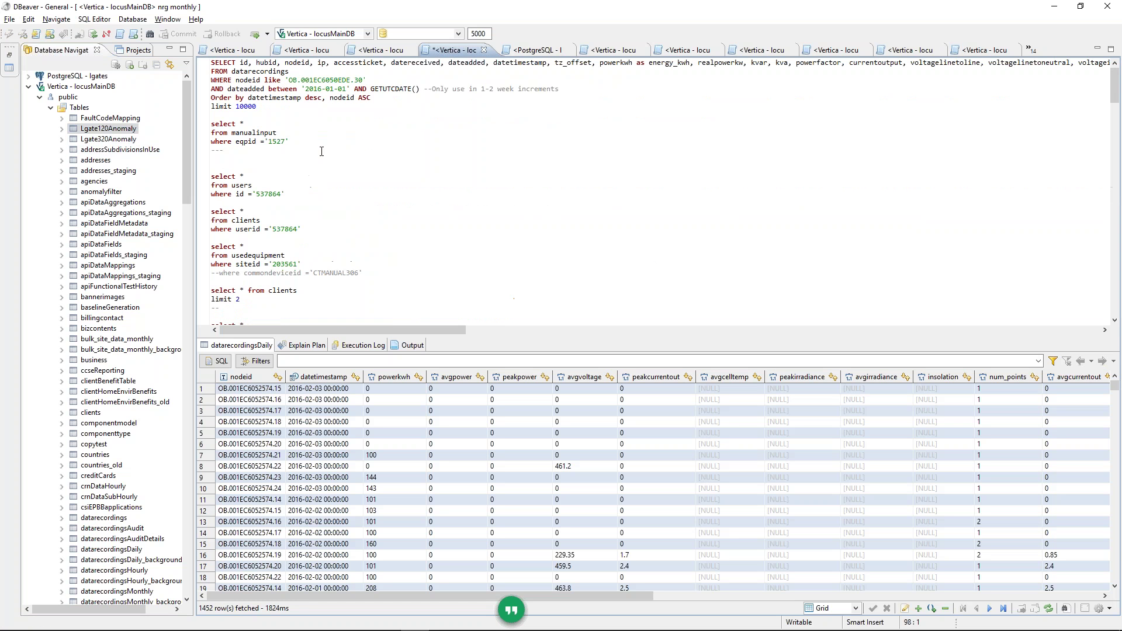
click(254, 106)
click(286, 99)
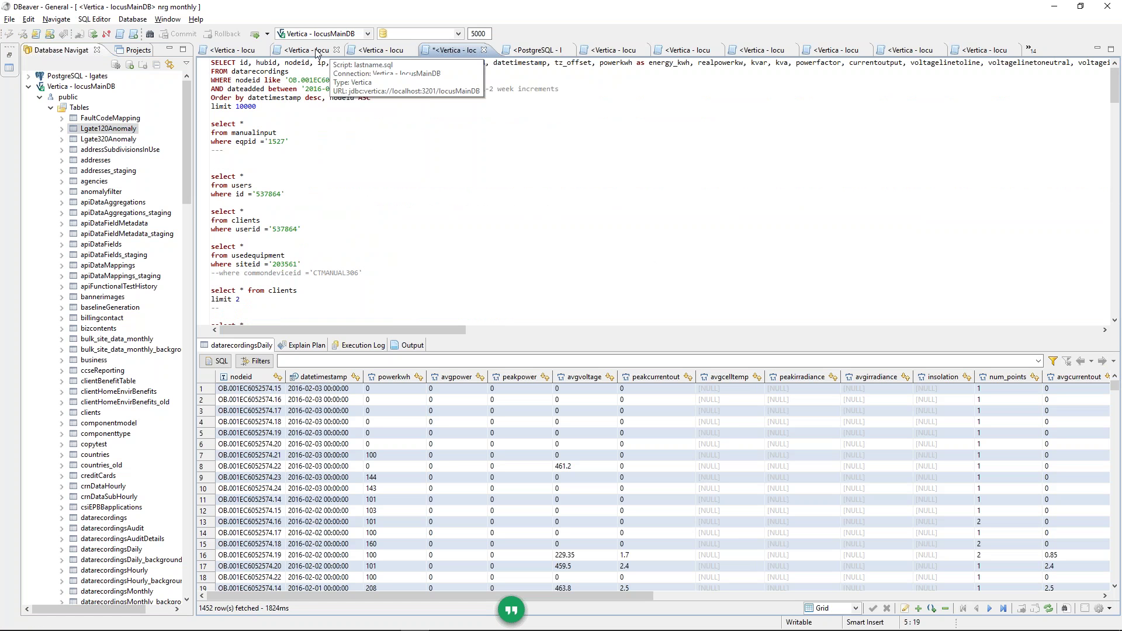
Step: Open the Single Username Search script and run its user lookup by username with the client, equipment and agency joins
click(222, 51)
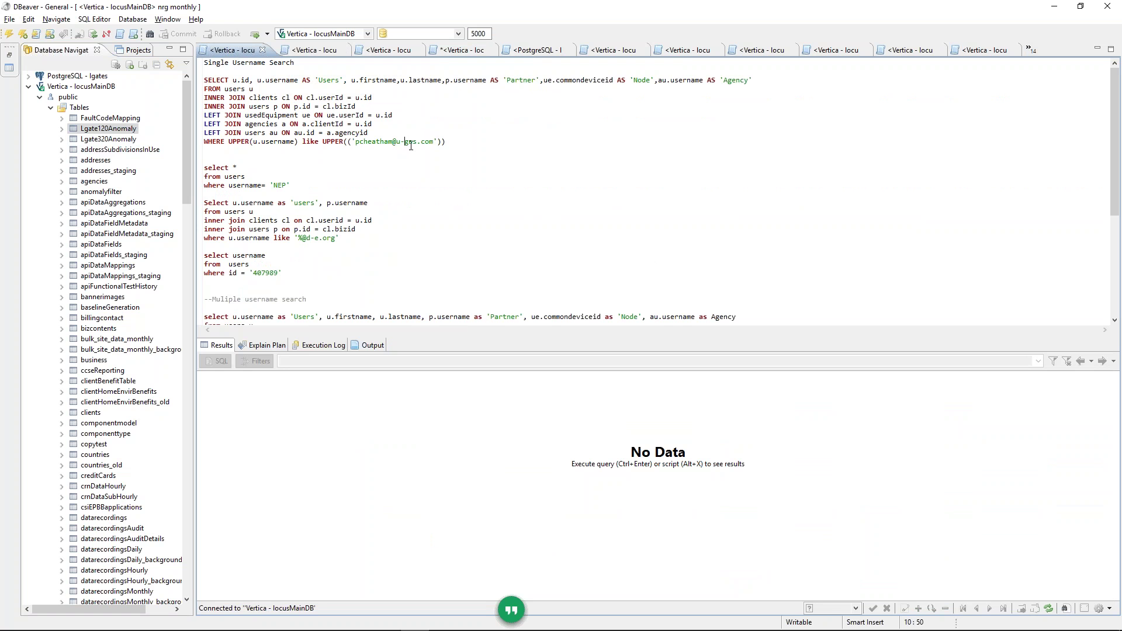
click(438, 143)
click(310, 145)
drag(430, 141, 435, 142)
click(438, 142)
click(454, 142)
key(Left)
key(Left)
key(Left)
key(ctrl+Return)
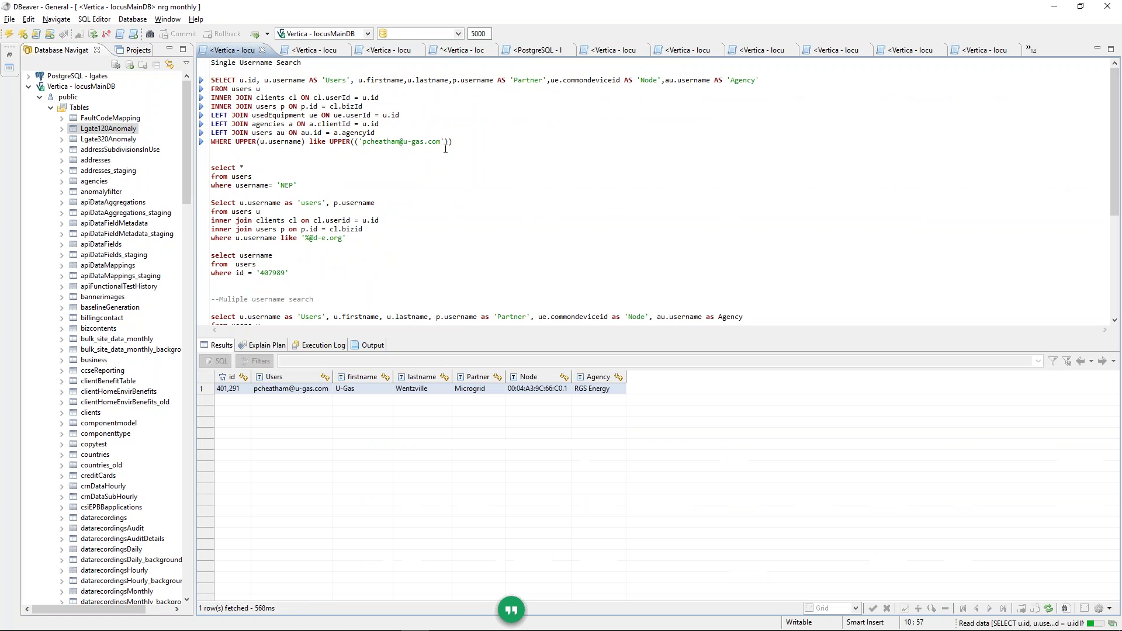
Step: Examine the username lookup's WHERE condition and join clauses, and select the id value in its result row
drag(248, 141, 482, 143)
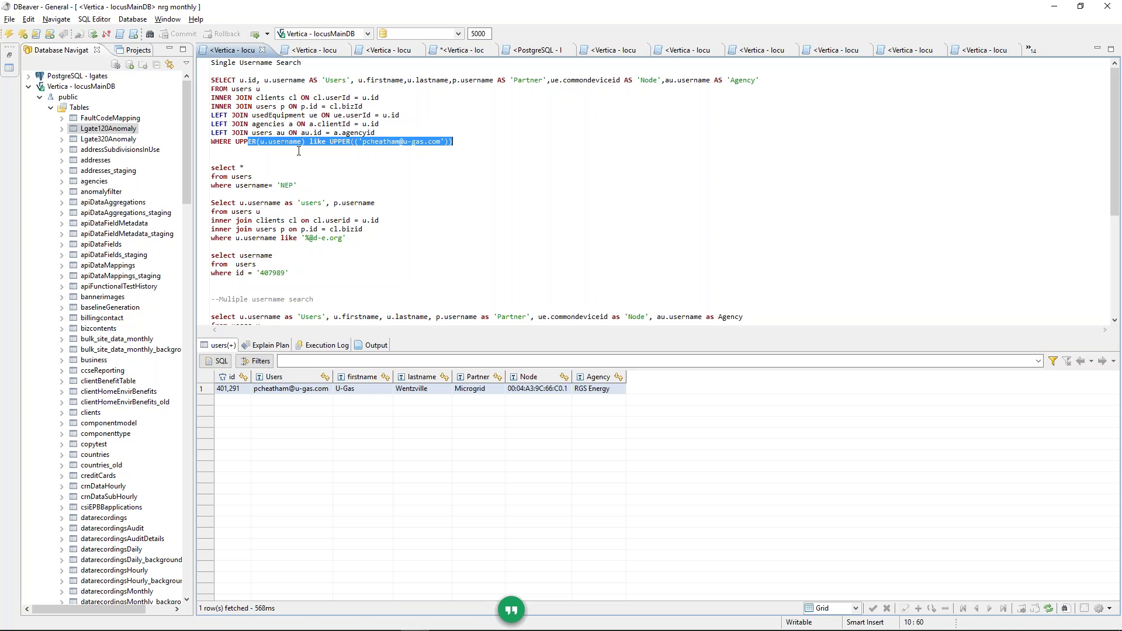
click(458, 140)
drag(456, 142, 380, 142)
click(380, 143)
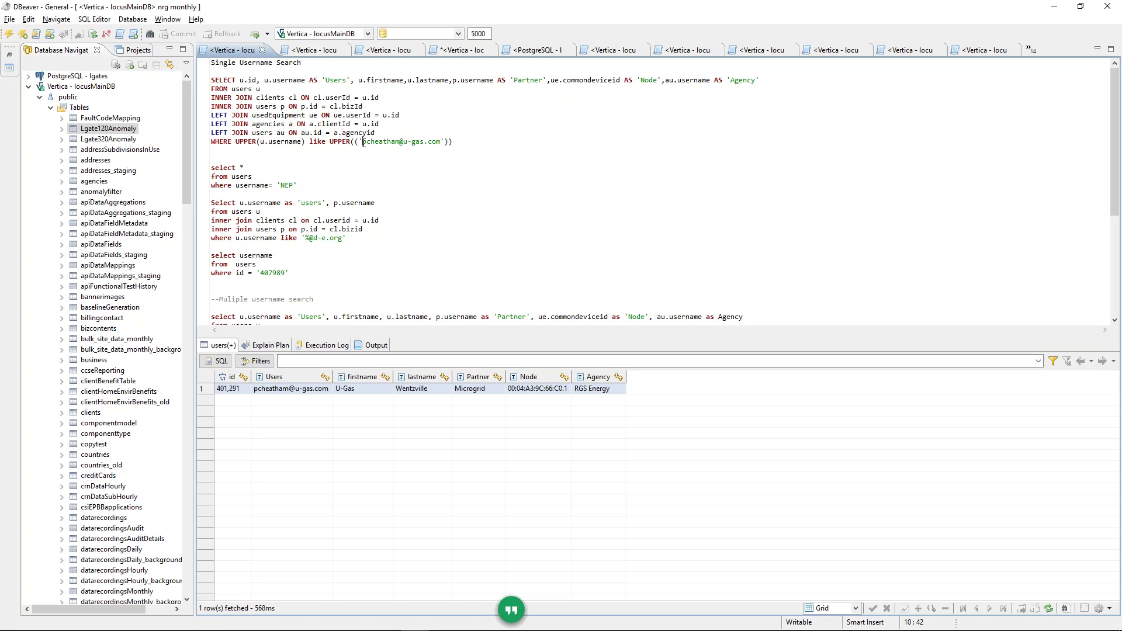
drag(362, 142, 412, 143)
click(433, 142)
drag(212, 98, 393, 134)
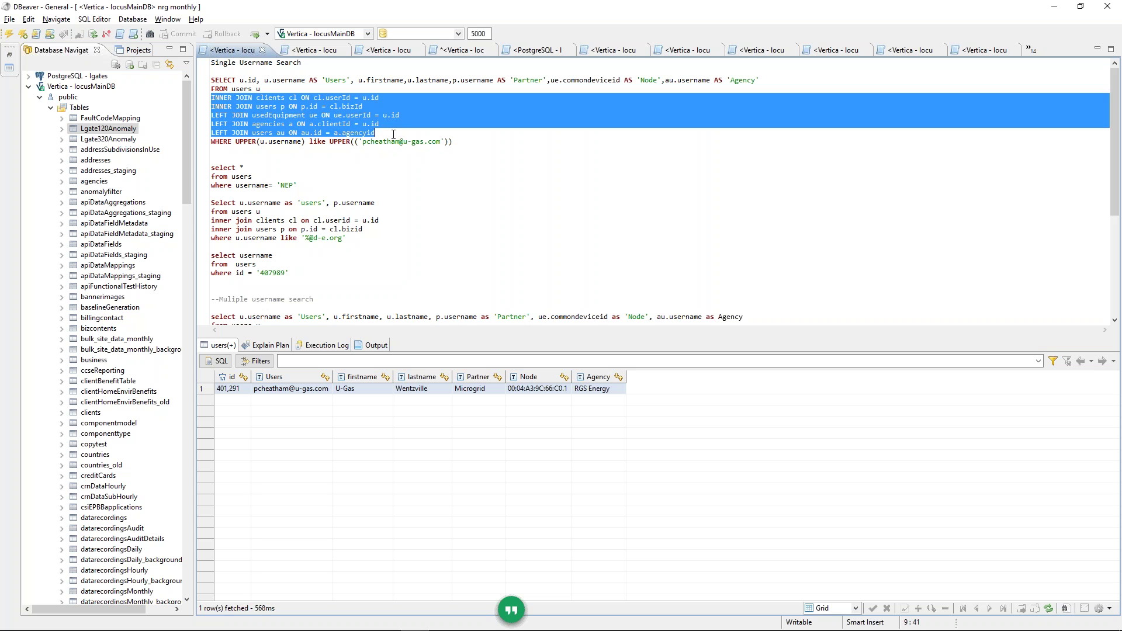
click(394, 135)
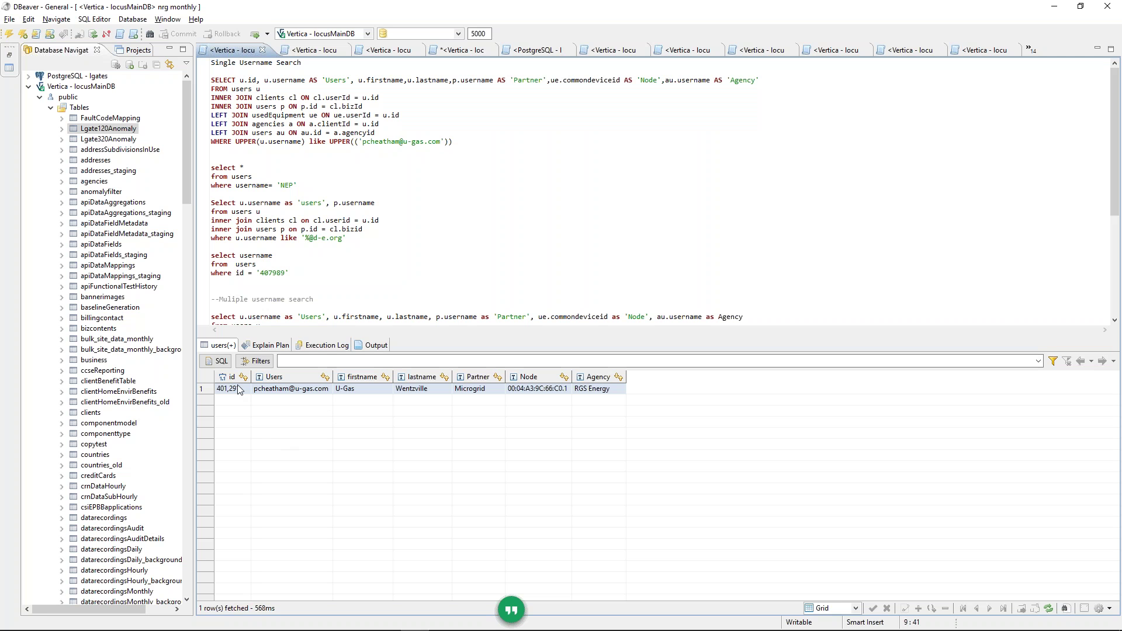
drag(240, 390, 265, 374)
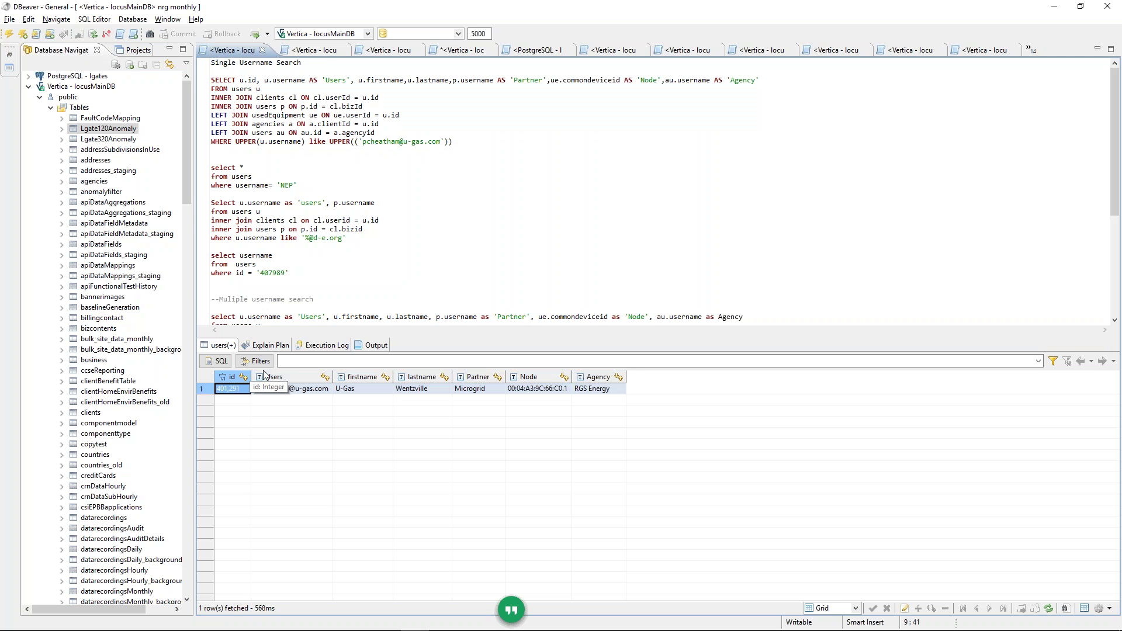
Step: Open the Last Name Lookup script, run its first query by last name, and inspect the returned usernames and nodes
click(324, 52)
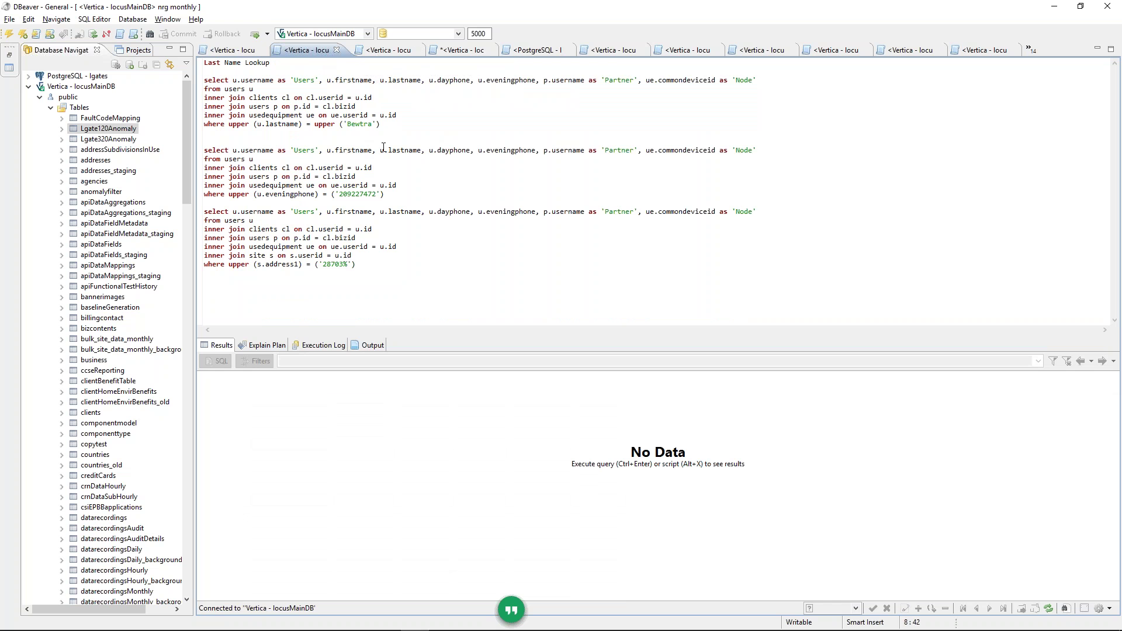
key(ctrl+Return)
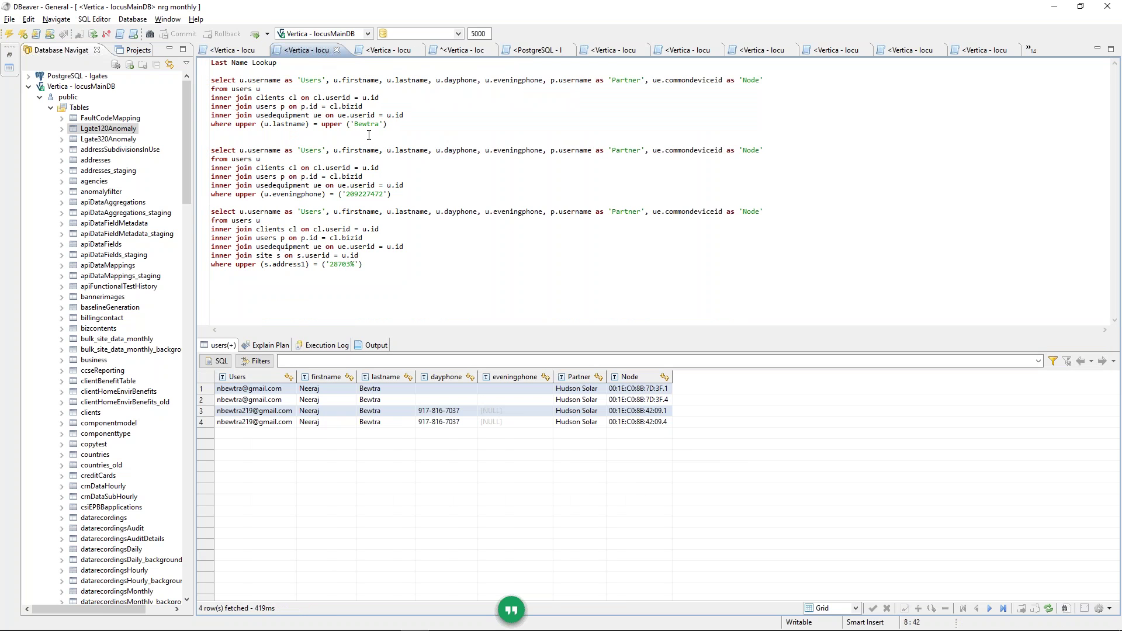
click(375, 125)
drag(630, 389, 249, 429)
click(271, 409)
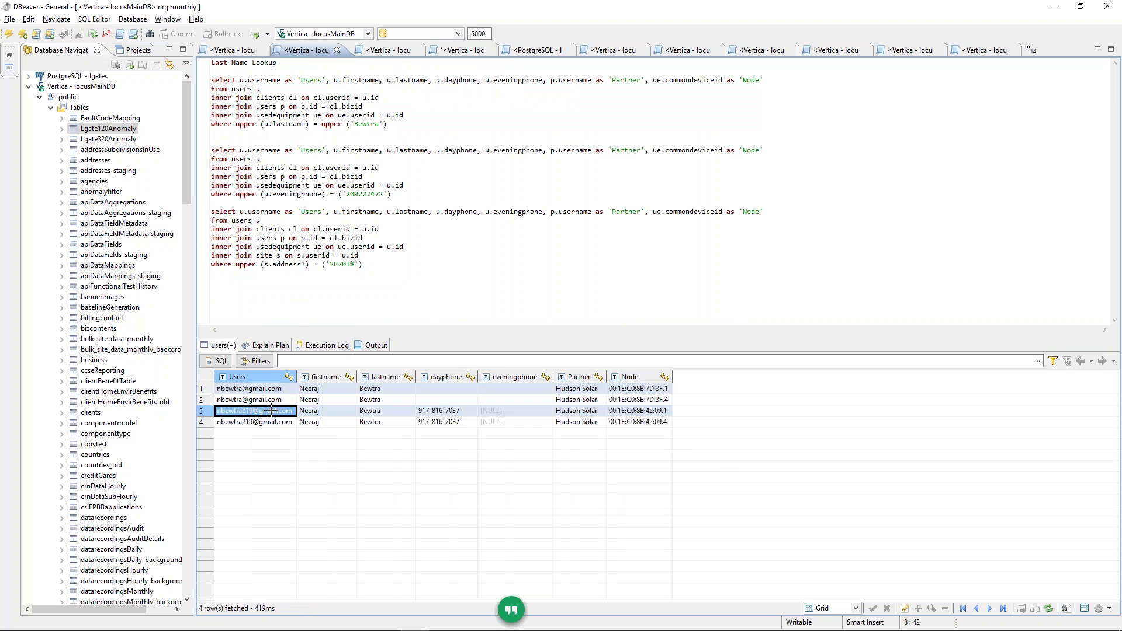
click(278, 390)
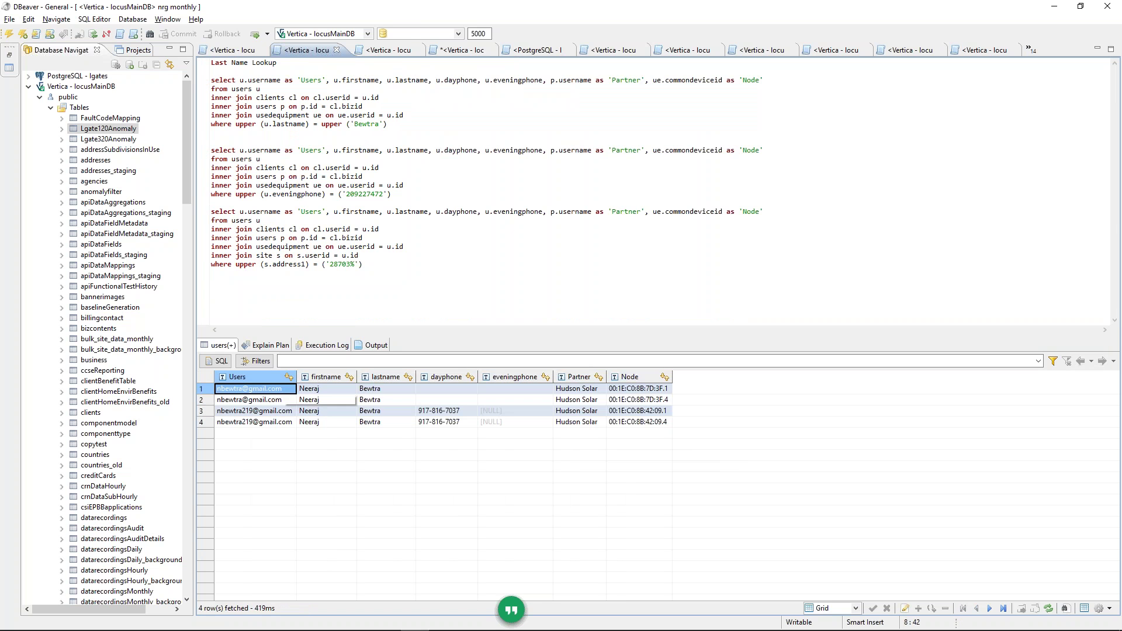
Step: View the commondeviceid query in the Single Device ID script and return to the datarecordings script
click(399, 50)
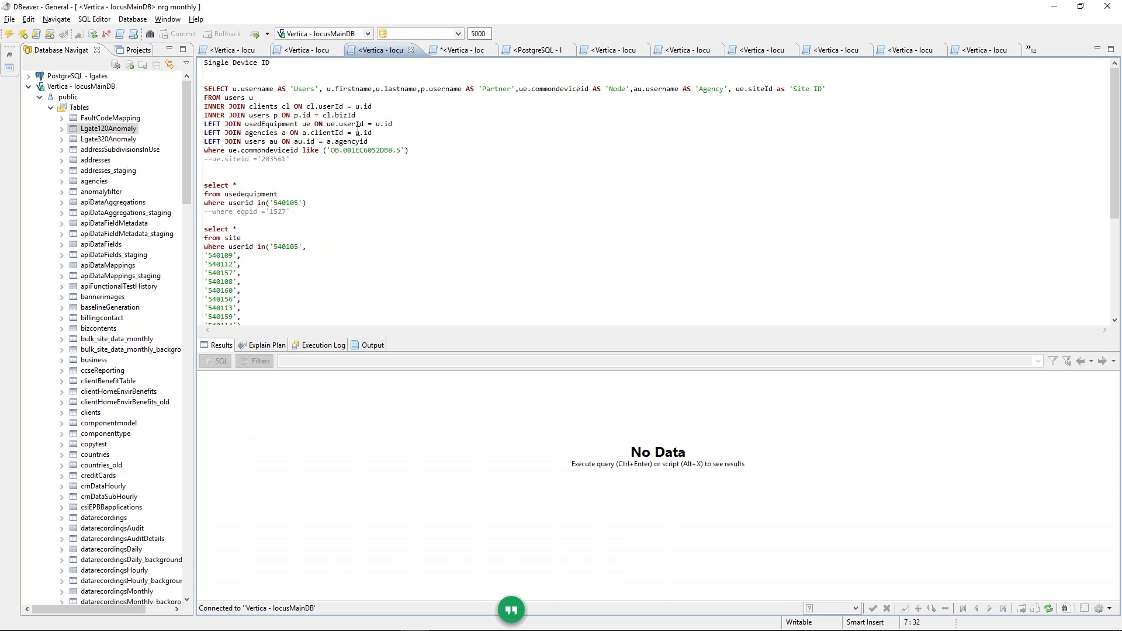
click(402, 151)
click(460, 50)
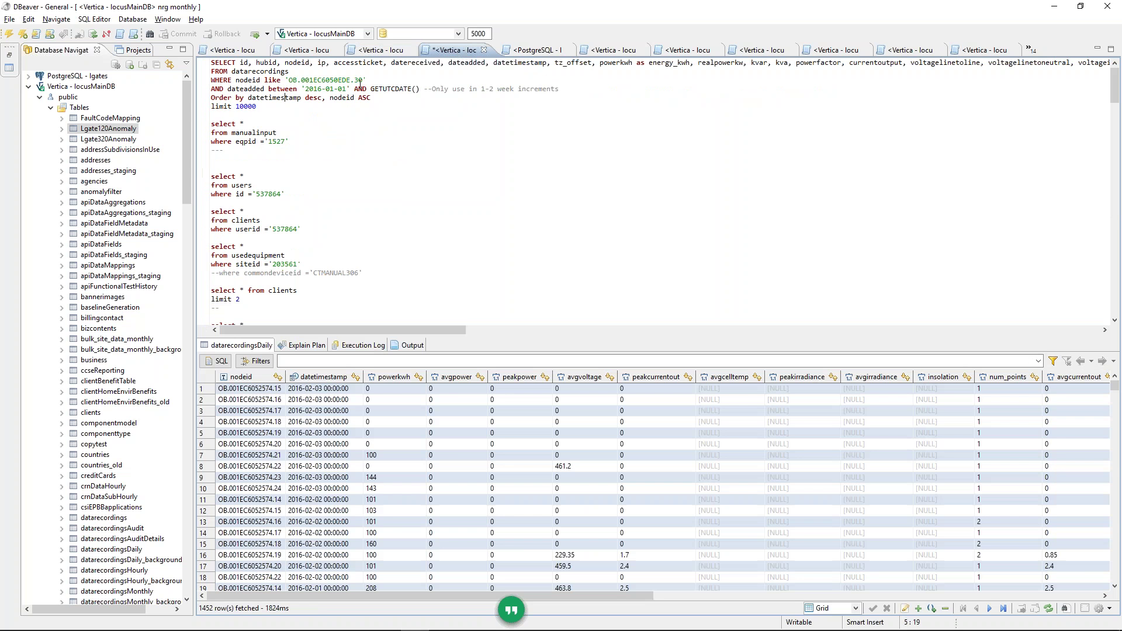
Step: Run the datarecordings query for nodeid 'OB.001EC6050EDE.30' since '2016-01-01' and inspect its tz_offset column
key(ctrl+Return)
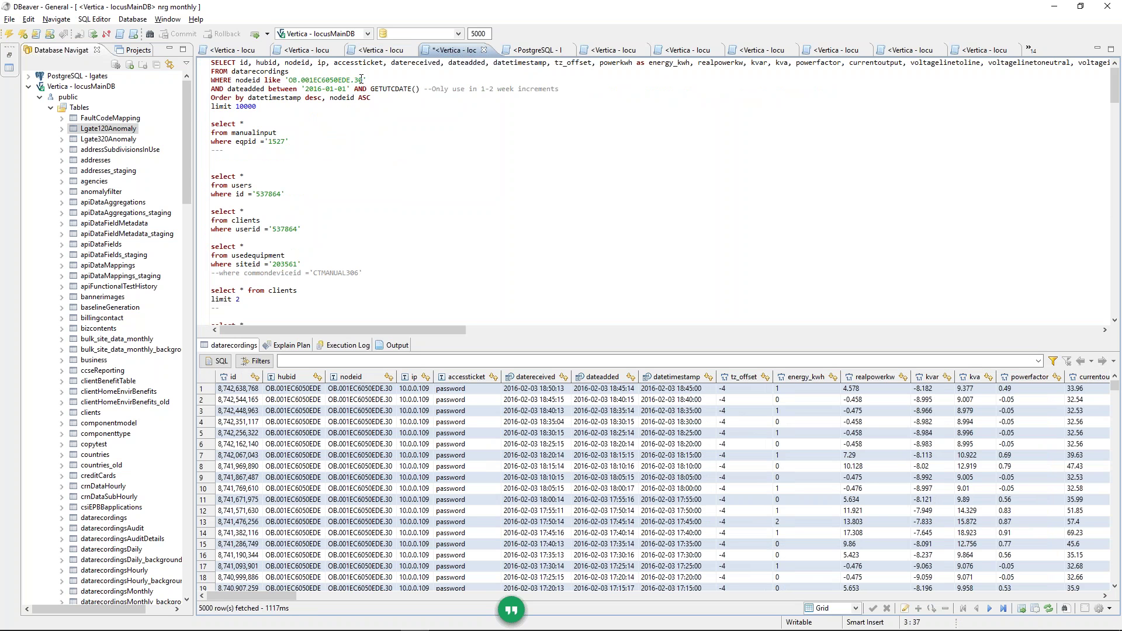
drag(363, 81, 298, 81)
click(738, 412)
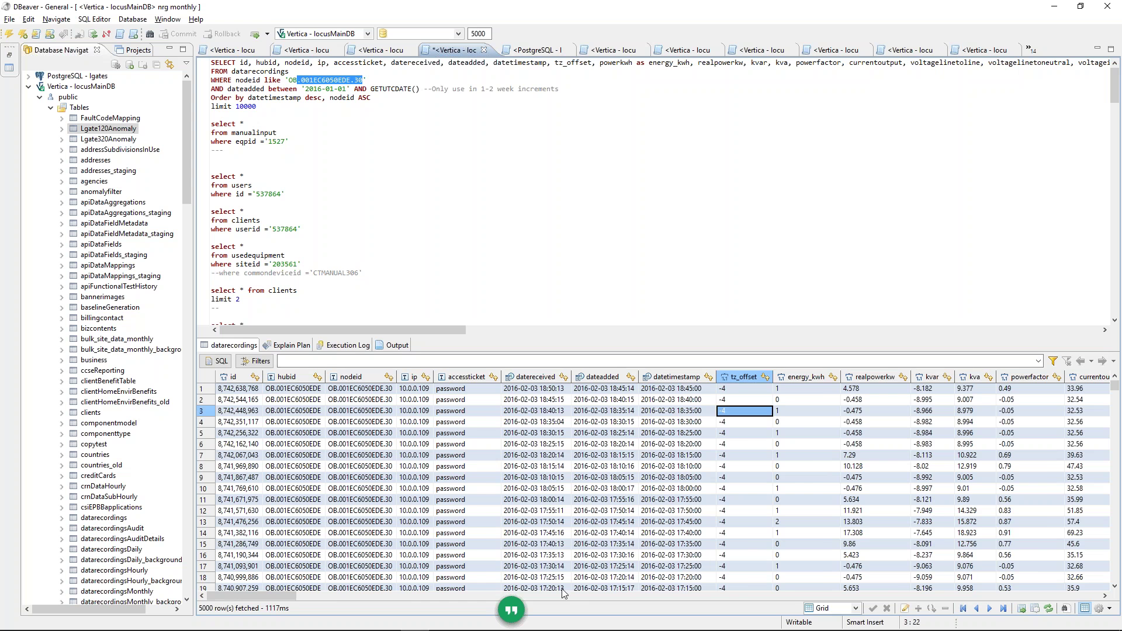
mouse_move(251, 595)
mouse_down()
mouse_move(1102, 593)
mouse_move(229, 595)
mouse_up()
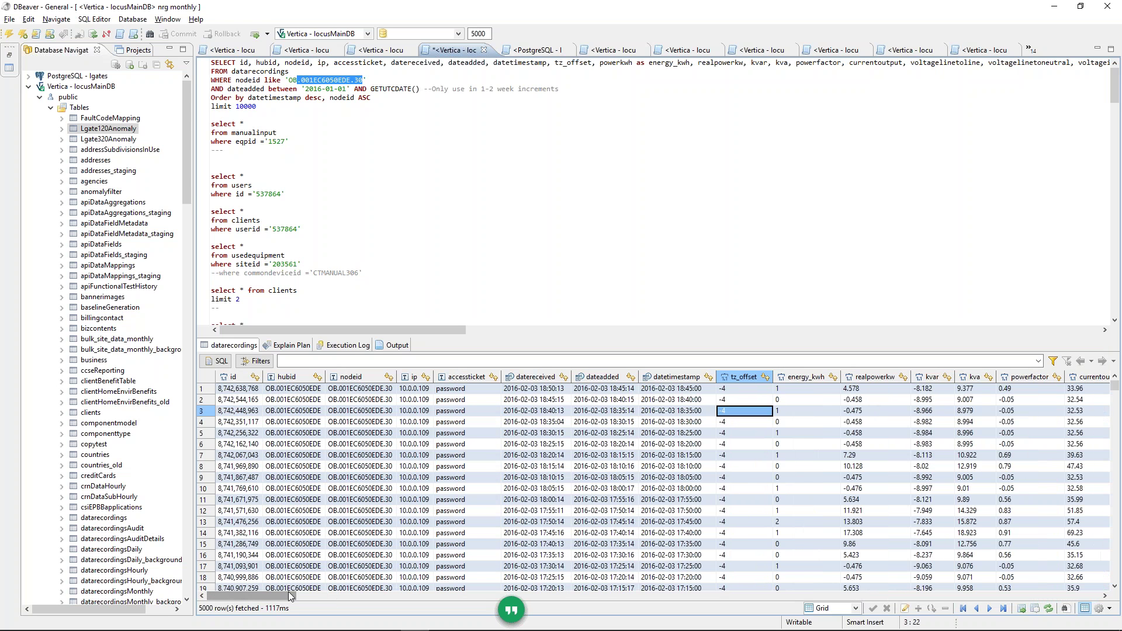
Step: Examine the datarecordings query's SELECT list from id through powerfactor and currentoutput
click(373, 77)
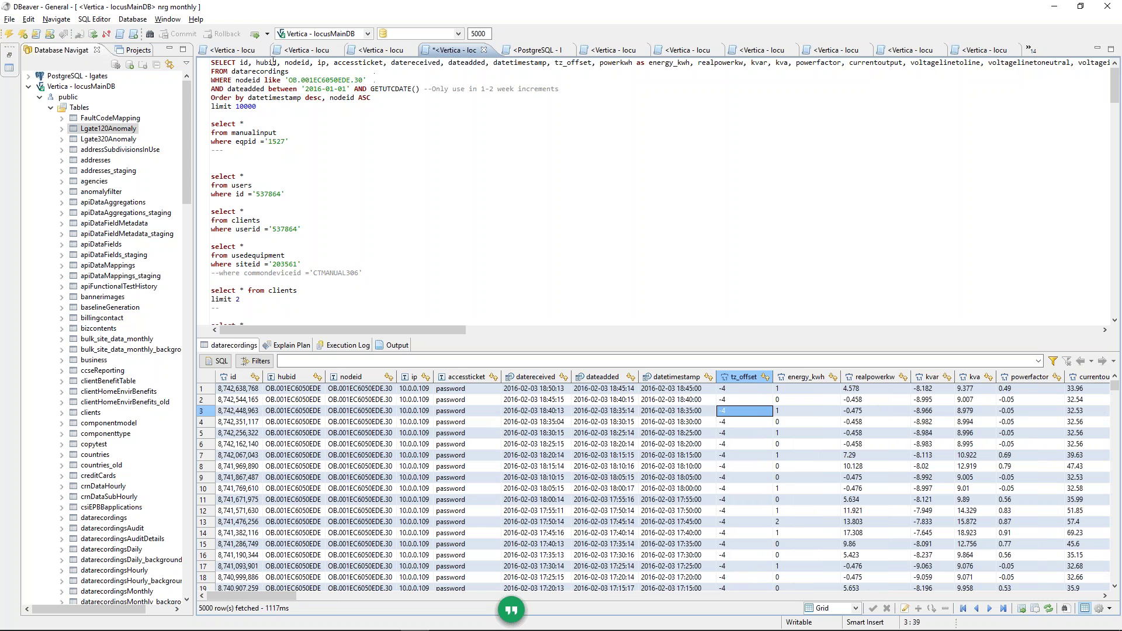
drag(211, 62, 304, 62)
click(241, 62)
click(261, 63)
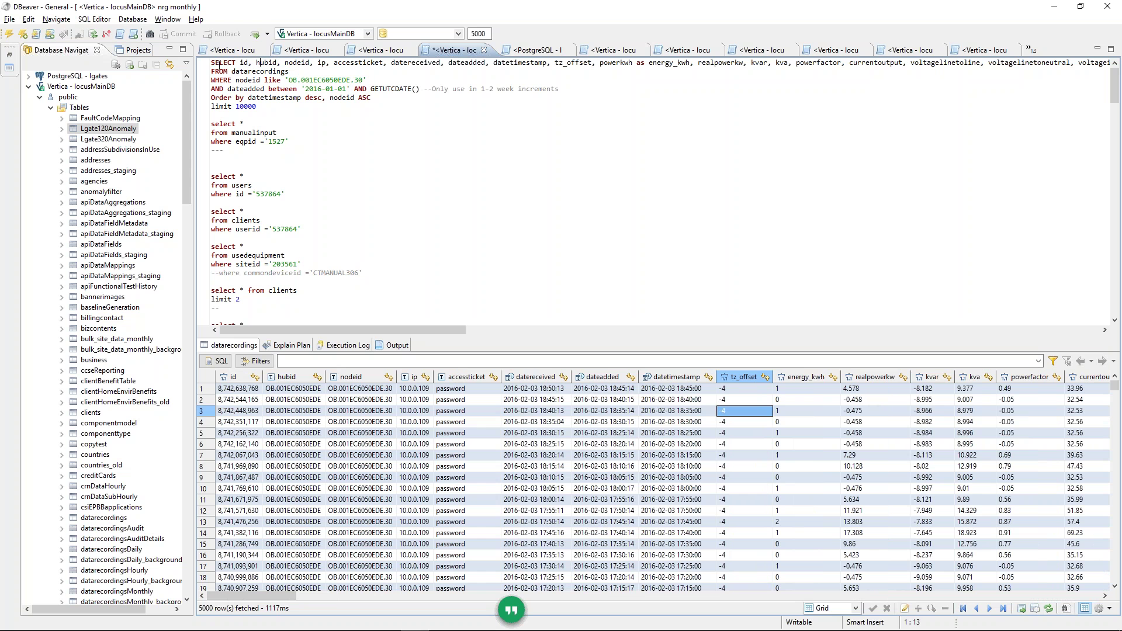
click(228, 63)
drag(212, 62, 905, 66)
click(449, 63)
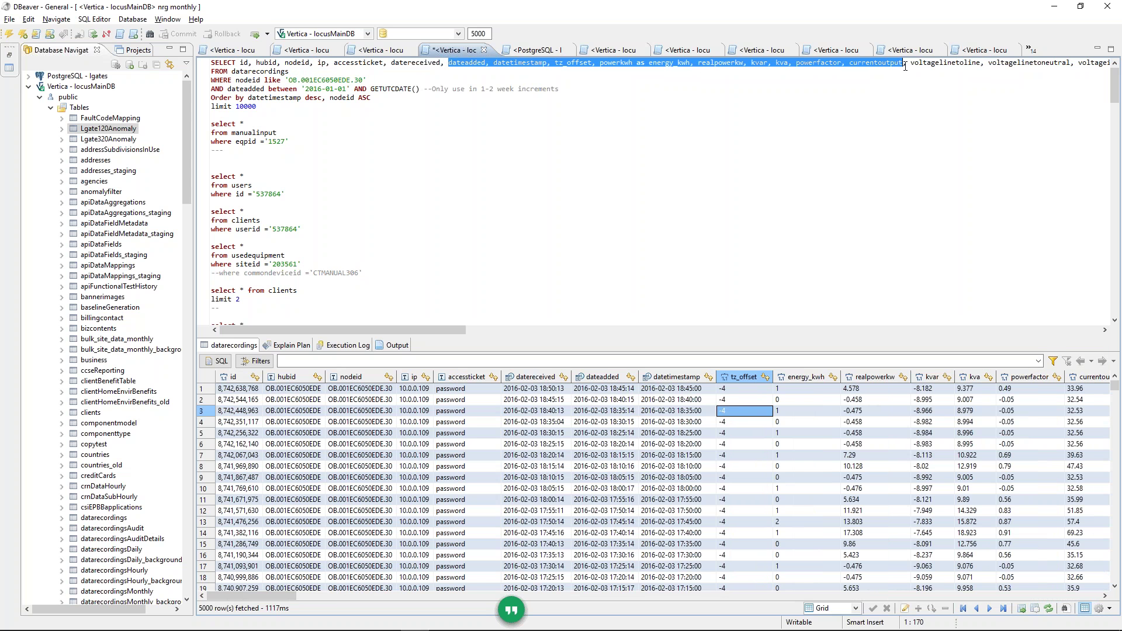
click(794, 71)
drag(771, 64, 801, 63)
click(807, 63)
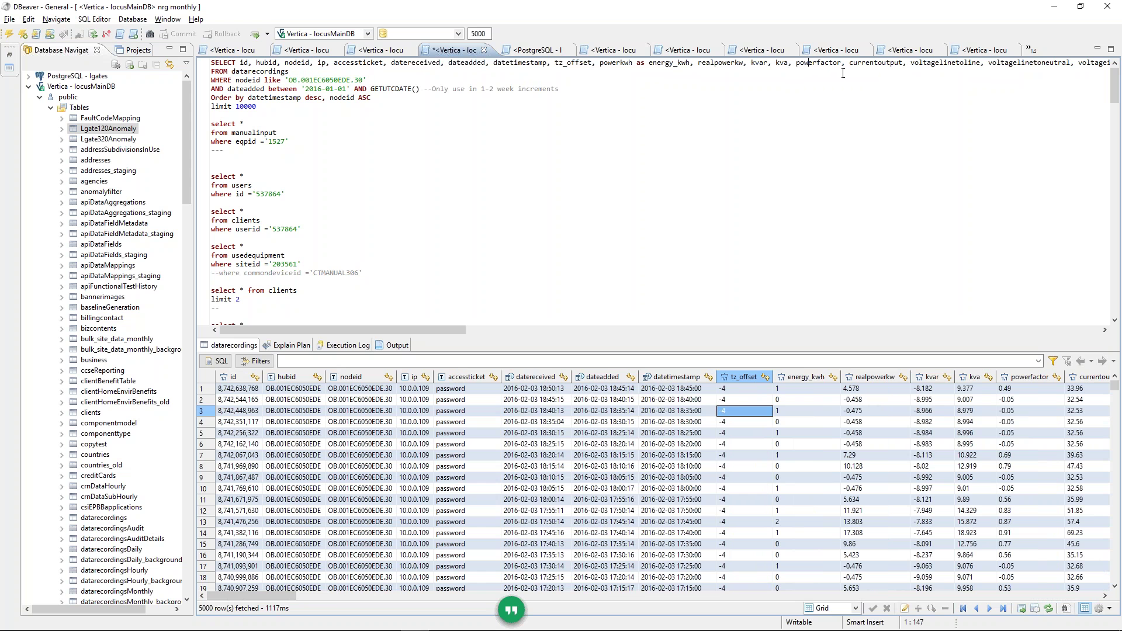
Step: Look through the remaining columns of the datarecordings SELECT list, such as voltage, acfrequency and irradiance, alongside the result grid
click(944, 63)
key(Right)
key(Right)
key(Right)
key(Right)
key(Right)
key(Right)
key(Right)
key(Right)
key(Right)
key(Right)
key(Right)
key(Right)
key(Right)
key(Right)
key(Right)
key(Right)
key(Right)
key(Right)
key(Right)
key(Right)
key(Down)
drag(234, 598, 412, 598)
drag(448, 330, 595, 327)
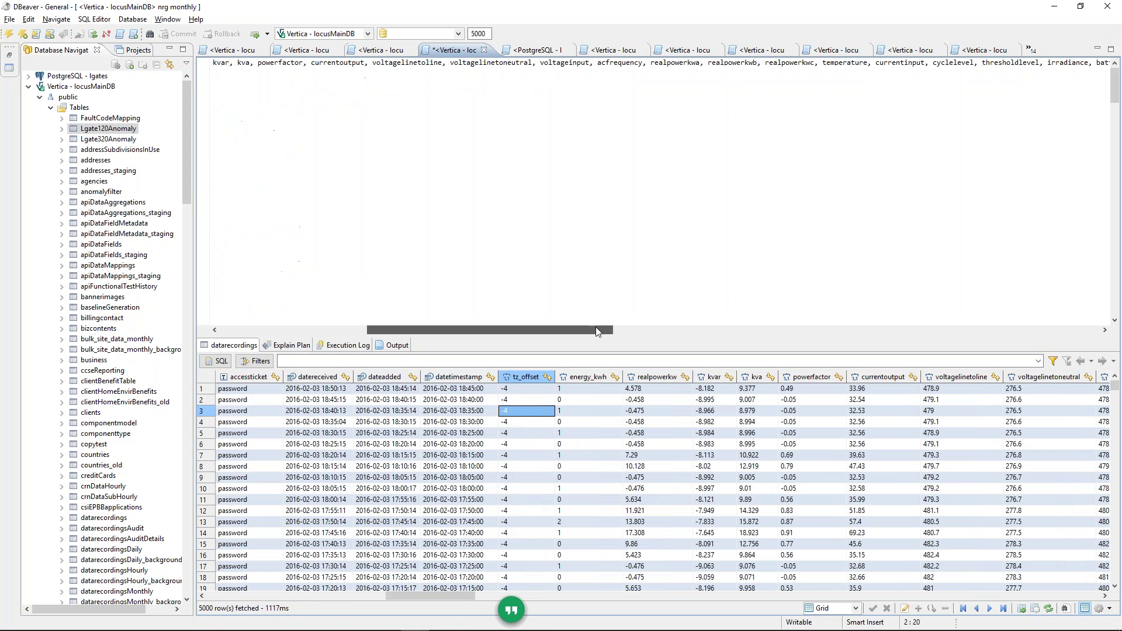
click(727, 64)
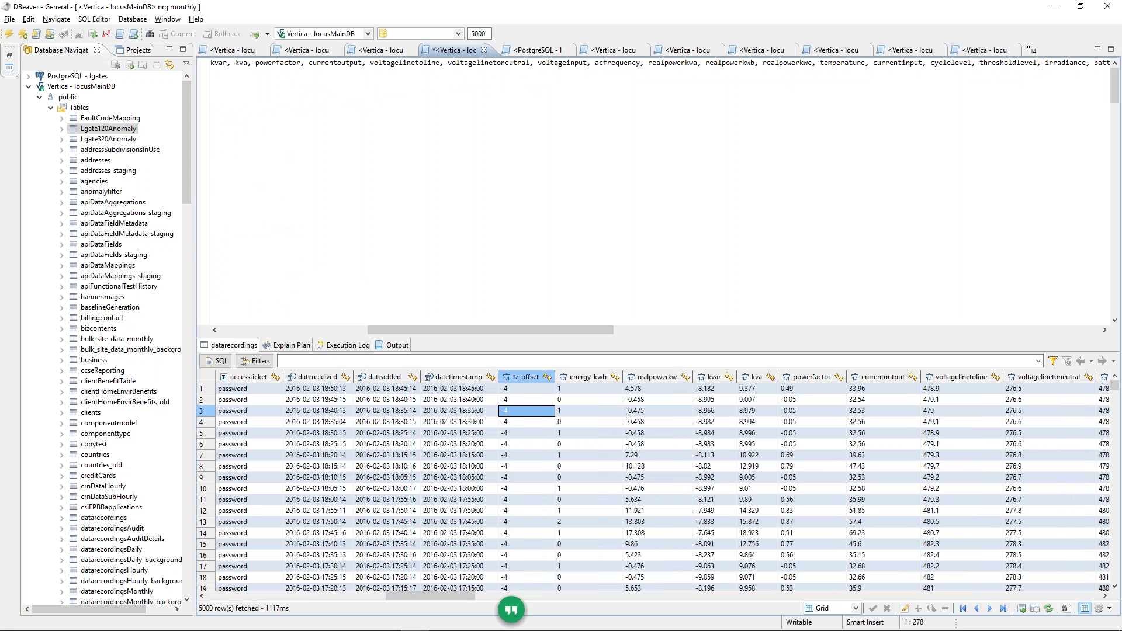
drag(470, 330, 290, 335)
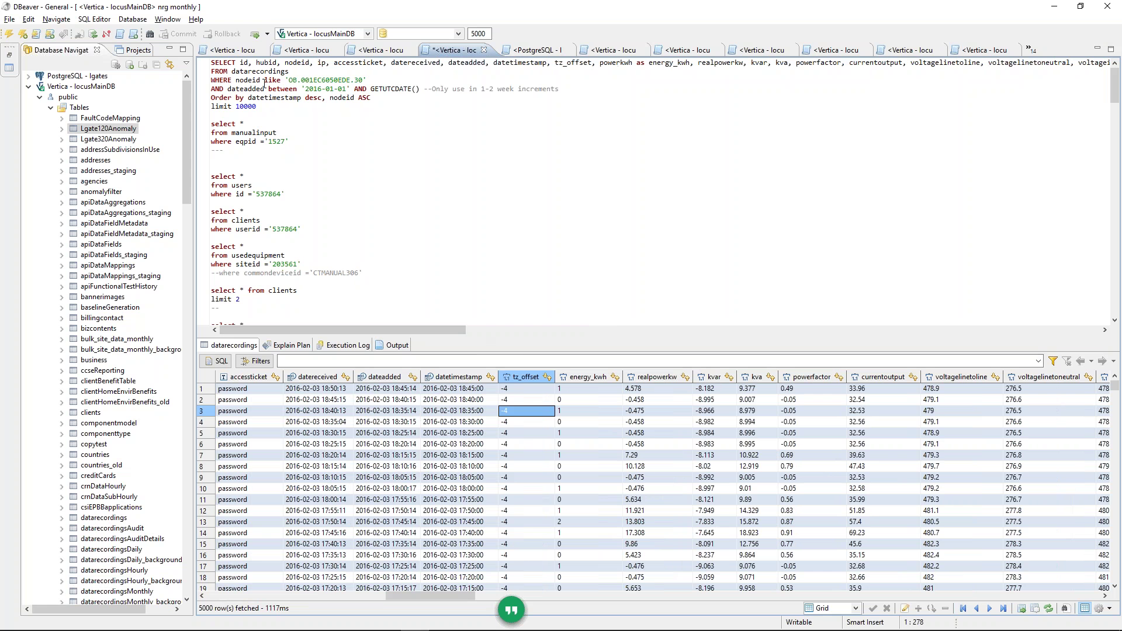
Step: Highlight the FROM datarecordings clause of the query to examine its source table
mouse_move(211, 70)
mouse_down()
mouse_move(311, 78)
mouse_move(210, 72)
mouse_up()
click(298, 69)
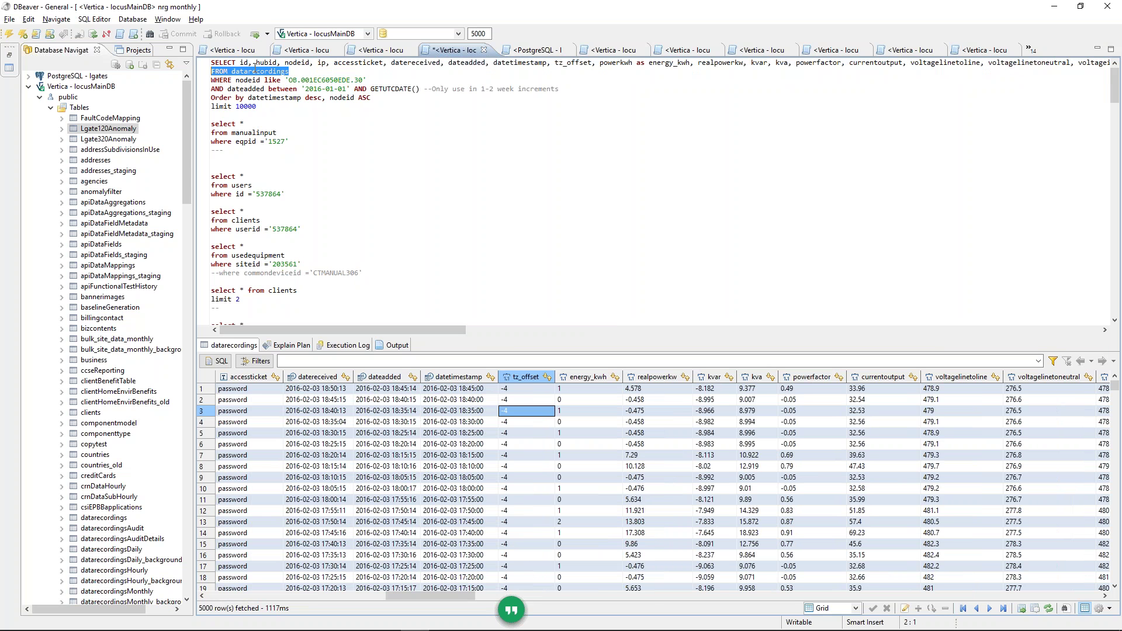
click(262, 70)
triple_click(261, 71)
double_click(274, 71)
click(294, 71)
mouse_move(293, 71)
mouse_down()
mouse_move(211, 72)
mouse_move(289, 72)
mouse_up()
Step: Highlight the WHERE nodeid condition of the datarecordings query and the first columns of its SELECT list
click(271, 82)
drag(213, 80, 377, 83)
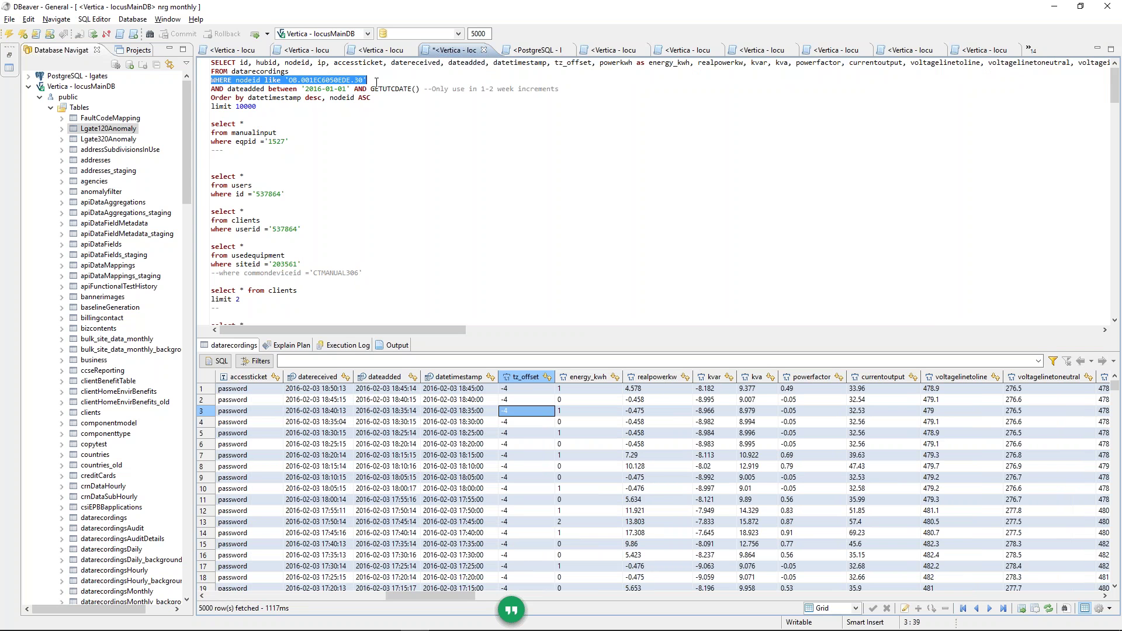
drag(212, 80, 367, 80)
click(262, 81)
click(365, 80)
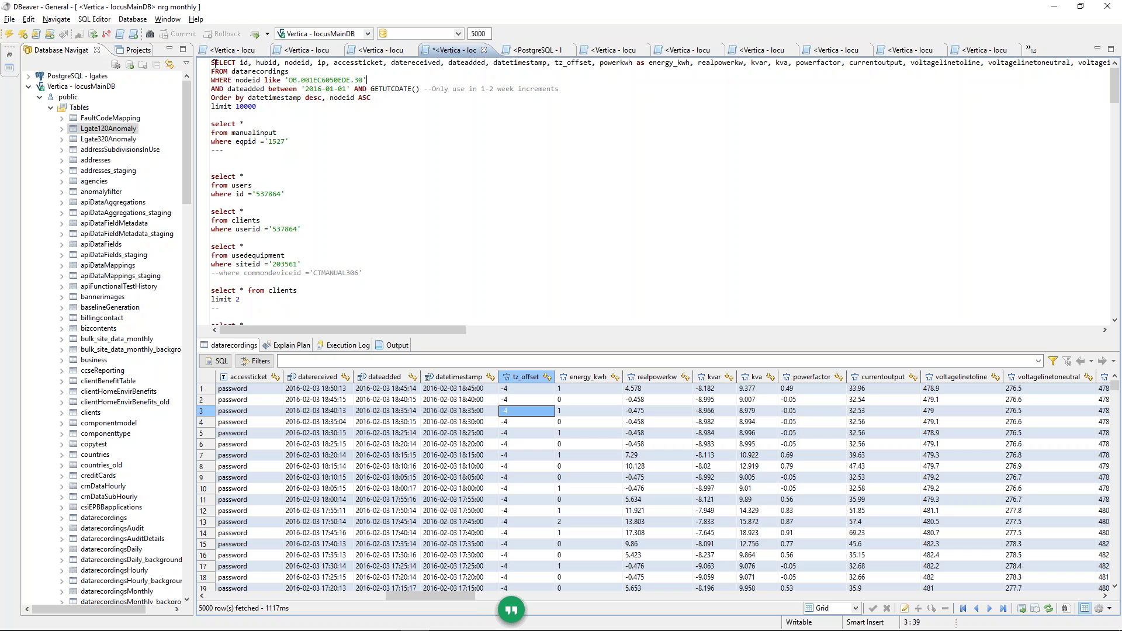
drag(213, 62, 429, 62)
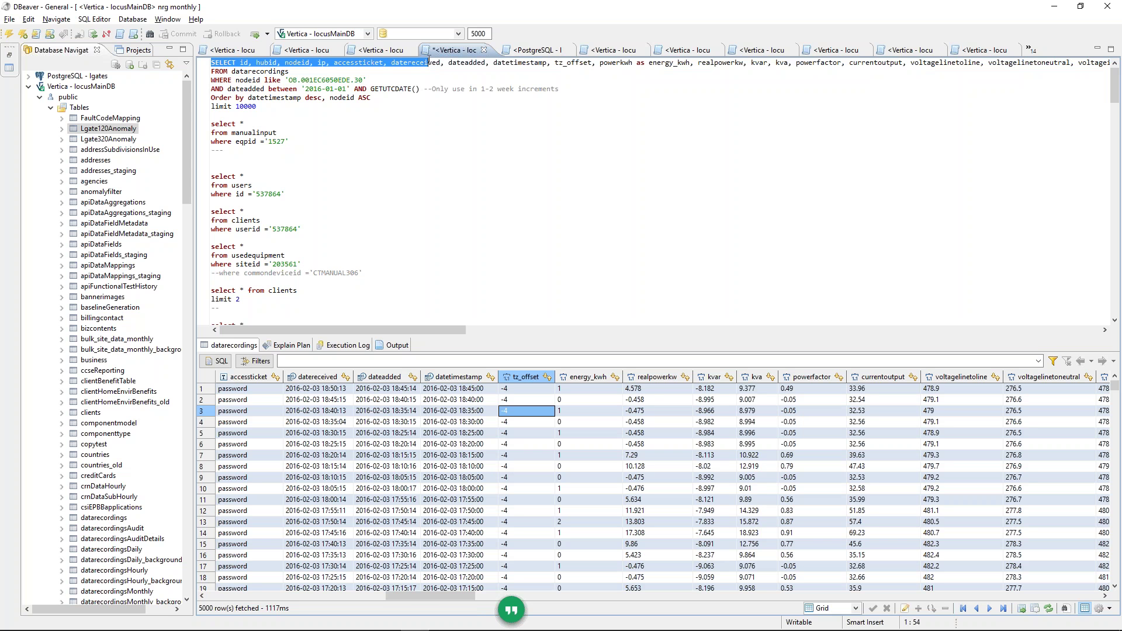
Step: Highlight the WHERE nodeid condition and the dateadded between '2016-01-01' and GETUTCDATE() condition of the datarecordings query
click(299, 72)
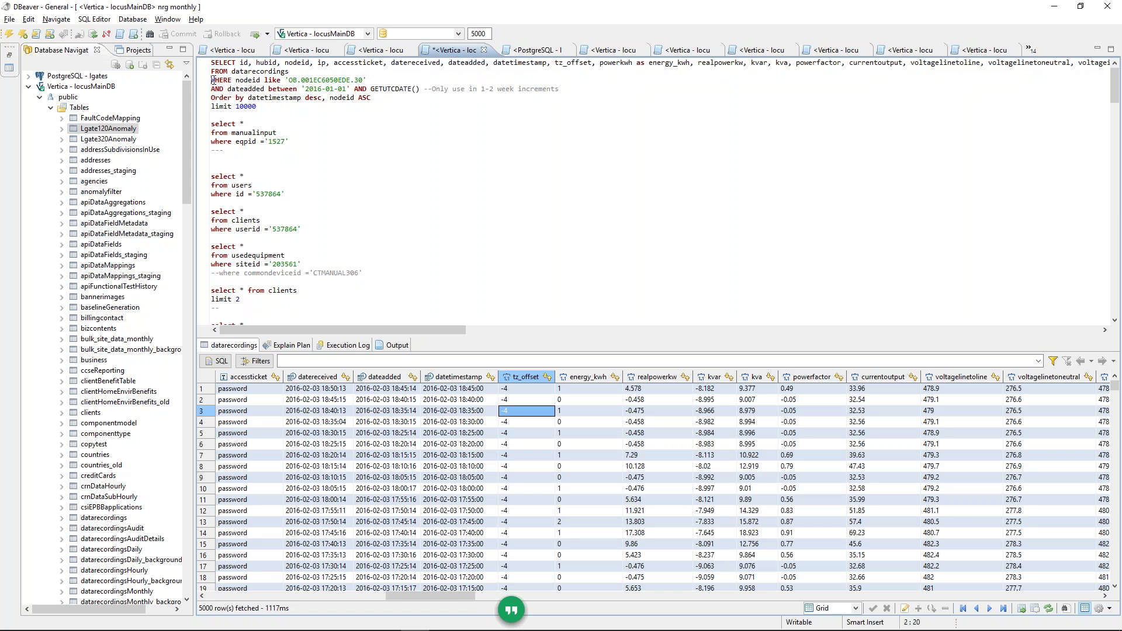
drag(212, 80, 359, 78)
click(359, 79)
drag(211, 89, 419, 89)
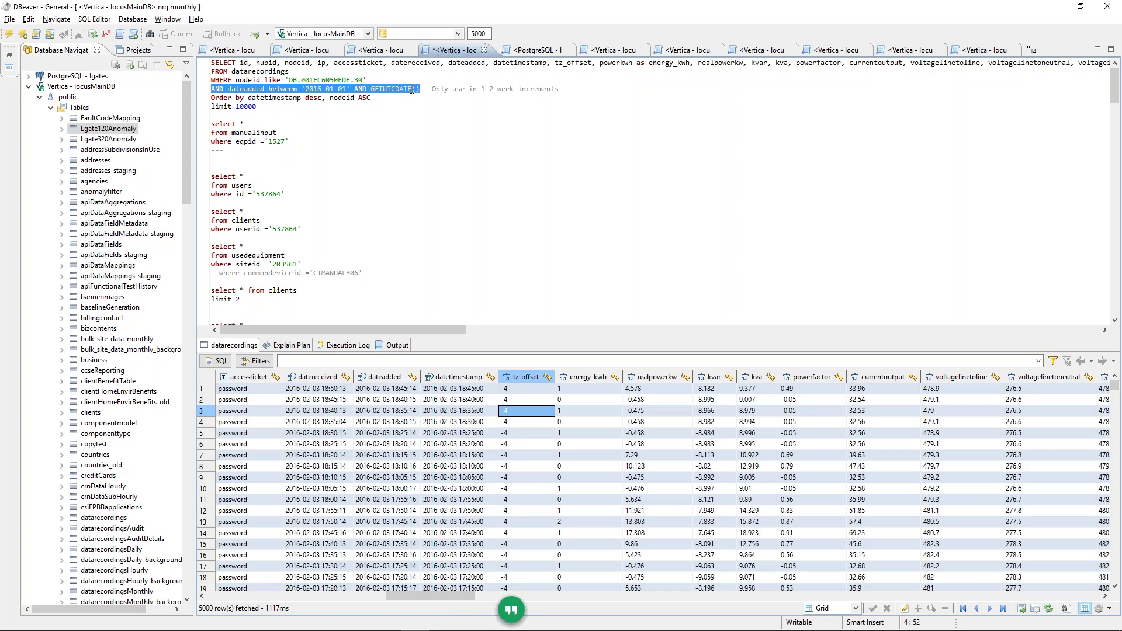
Step: Examine the Order by datetimestamp and nodeid ASC clause, comparing it with the first ten datetimestamp values in the results
click(219, 97)
drag(212, 98, 303, 102)
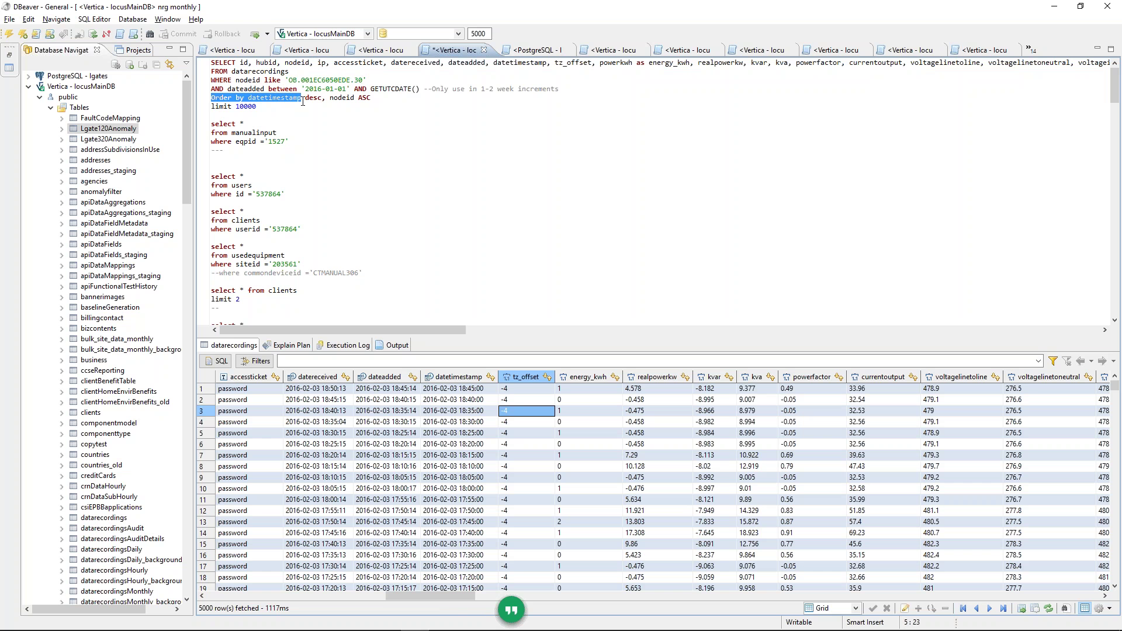
drag(461, 389, 468, 489)
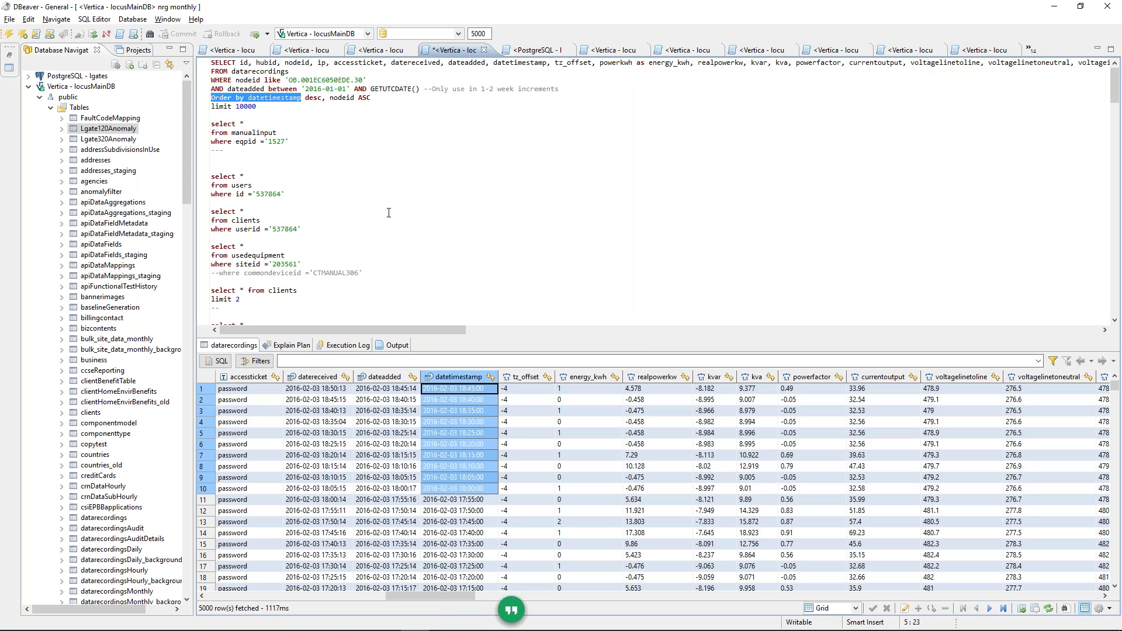
drag(330, 98, 376, 99)
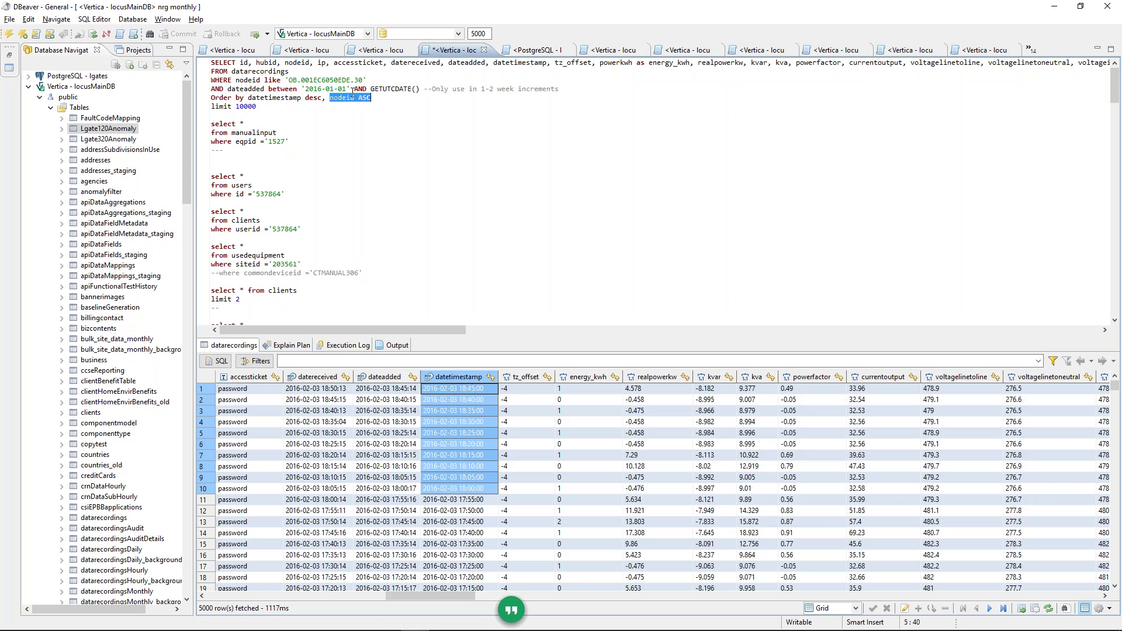
Step: Rerun the datarecordings query and check its desc and ASC sort keywords against the datetimestamp and nodeid result columns
key(Down)
key(ctrl+Return)
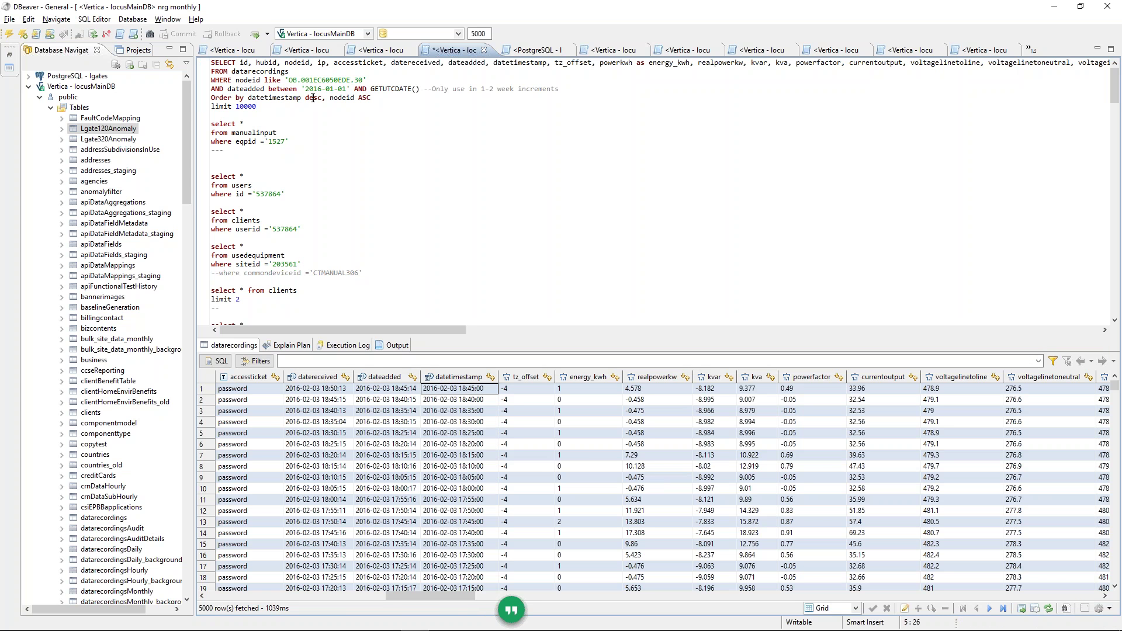
double_click(314, 97)
double_click(364, 98)
click(434, 457)
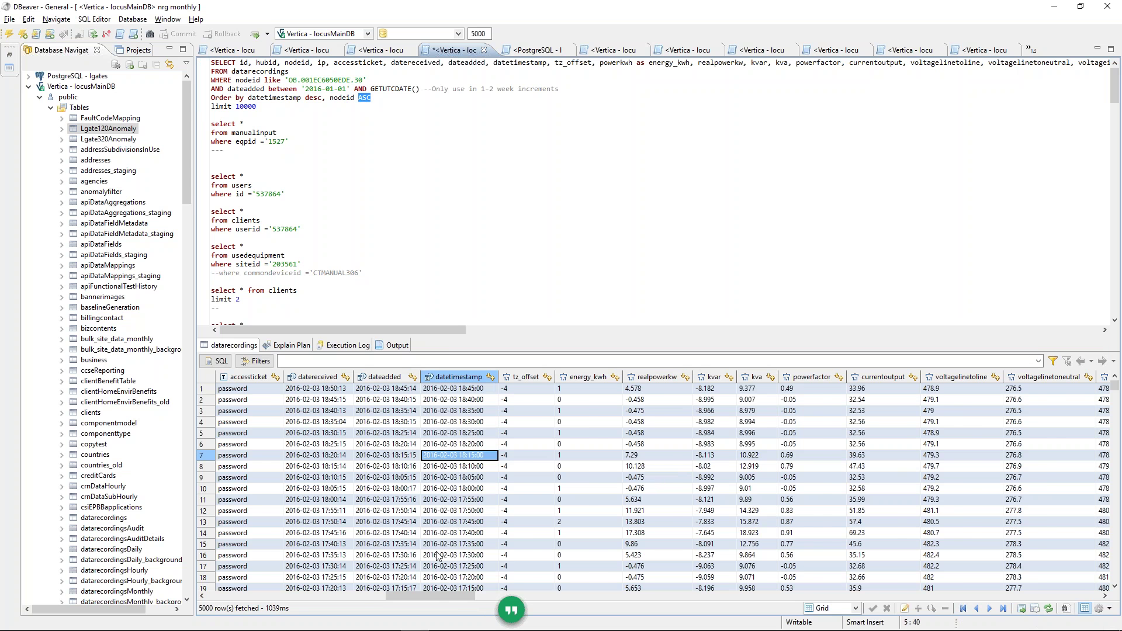
drag(437, 597, 255, 596)
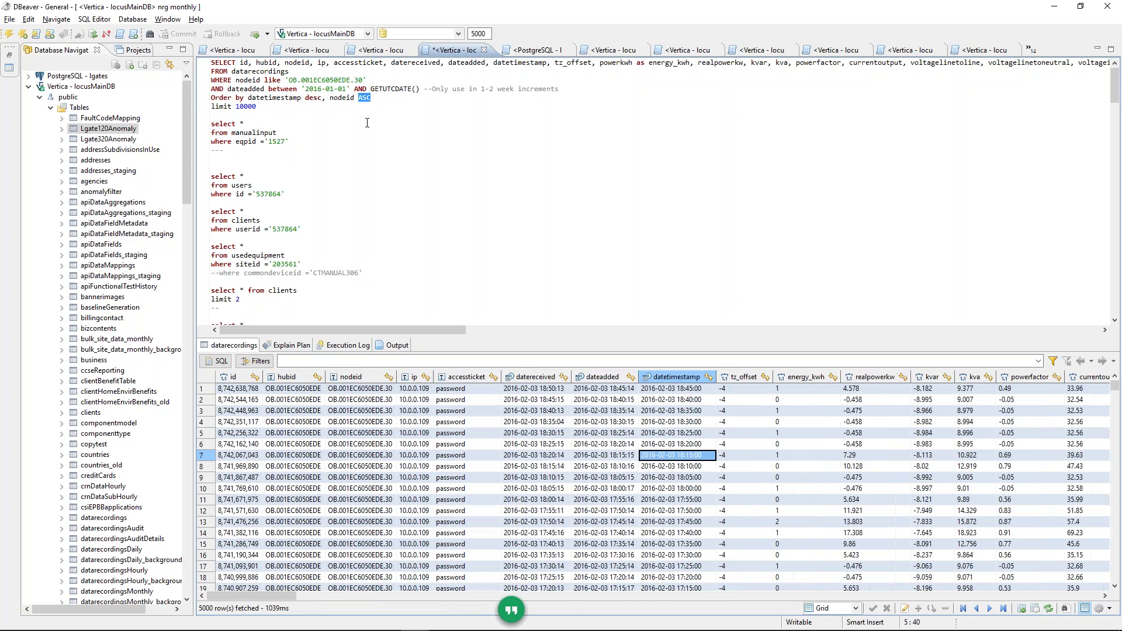
Step: Examine the nodeid ASC part of the Order by clause and execute the datarecordings query again
click(343, 102)
double_click(349, 99)
click(363, 98)
click(316, 89)
key(ctrl+Return)
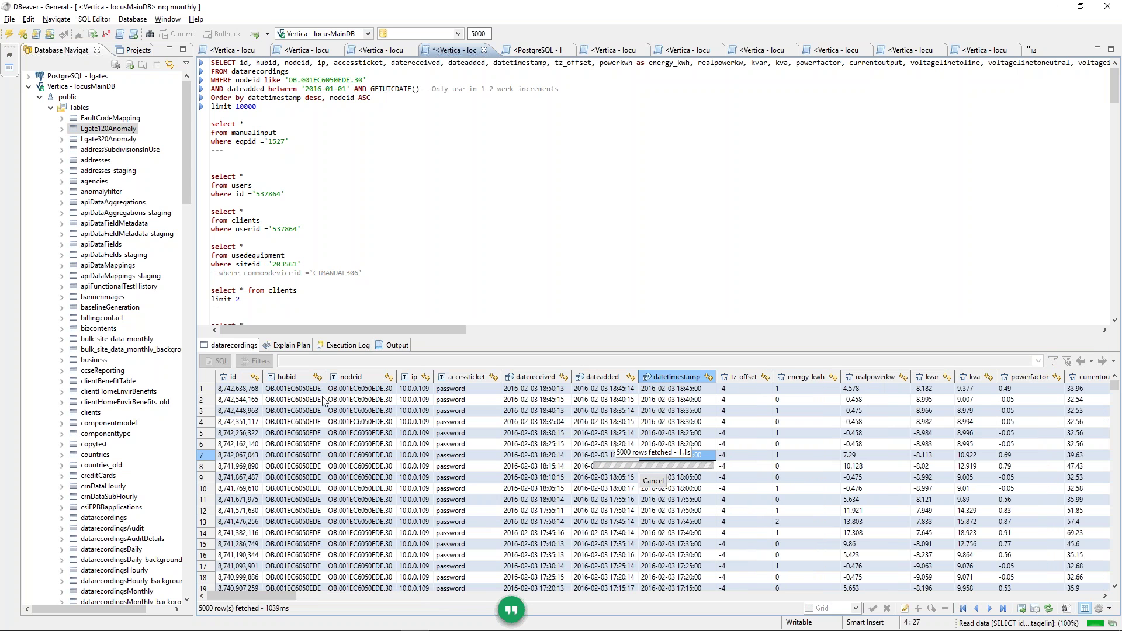
Step: Step up and down through the id column of the first nine result rows to compare the record ids
click(240, 390)
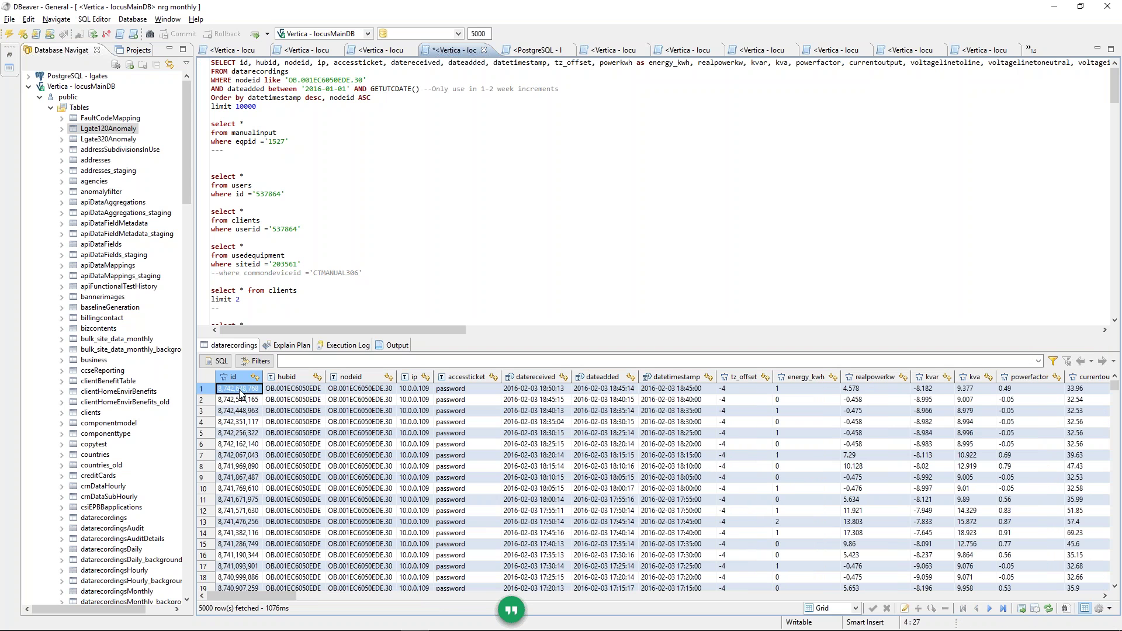
click(243, 411)
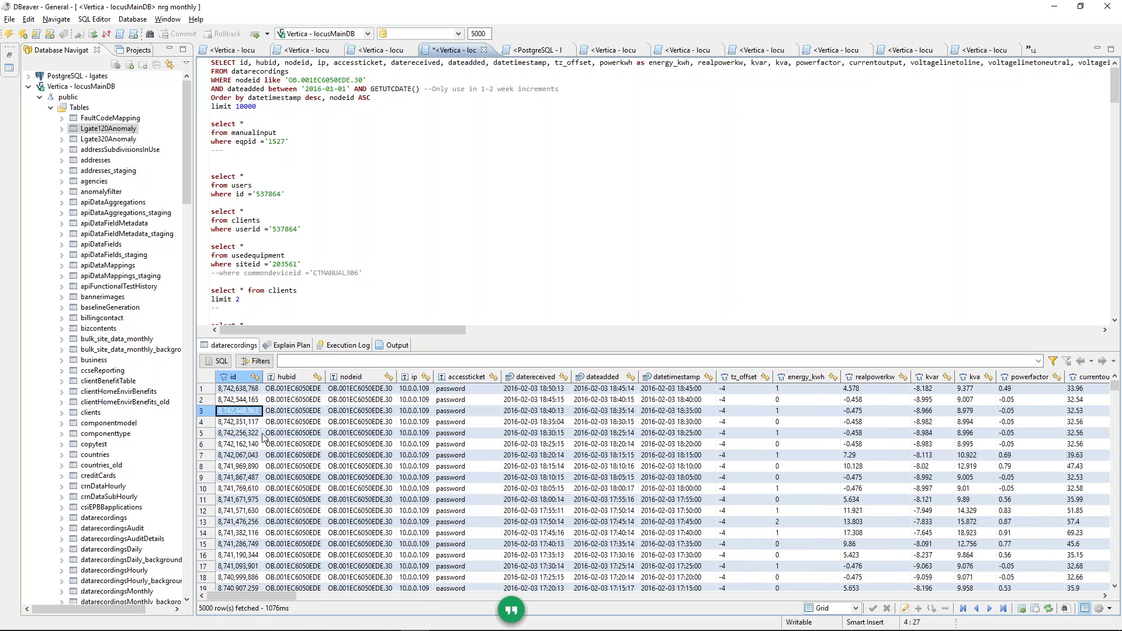
key(Up)
key(Up)
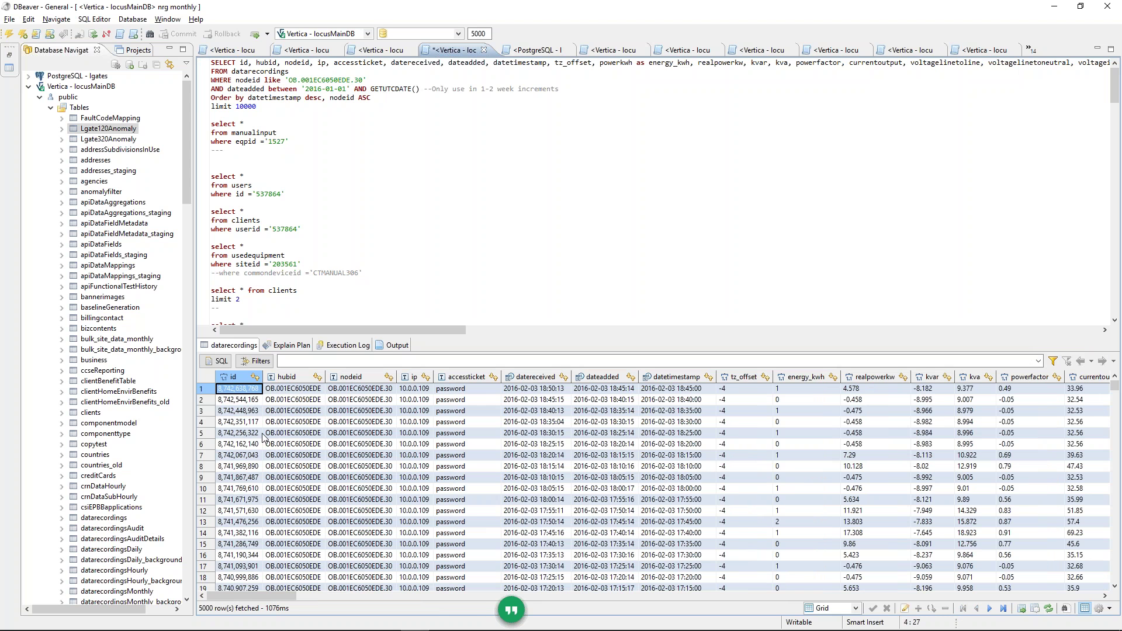
key(Down)
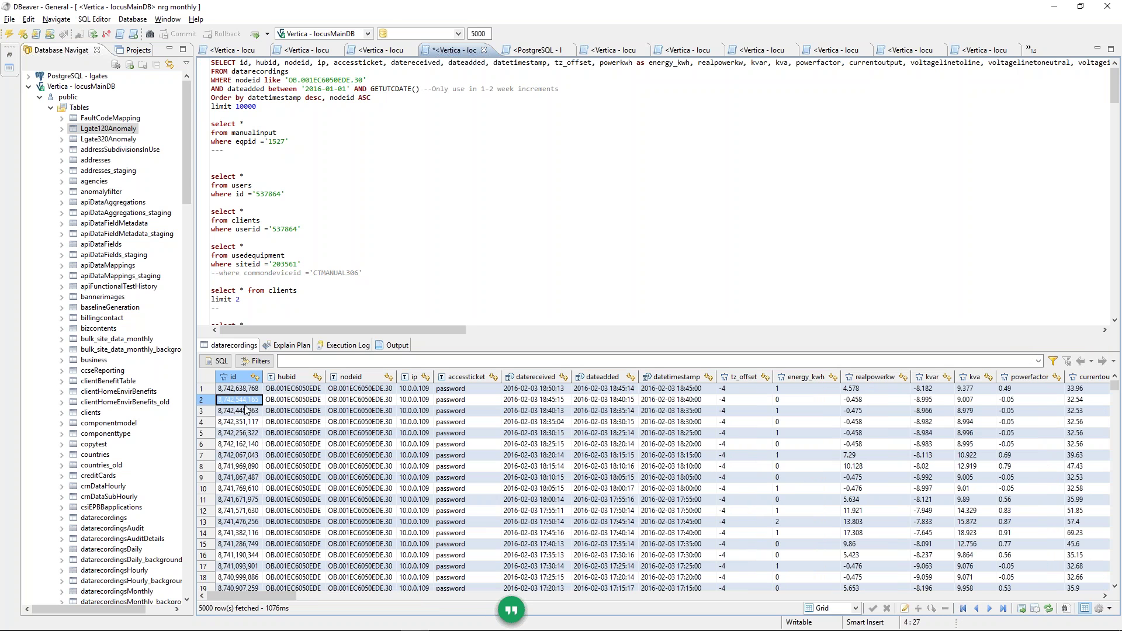
key(Down)
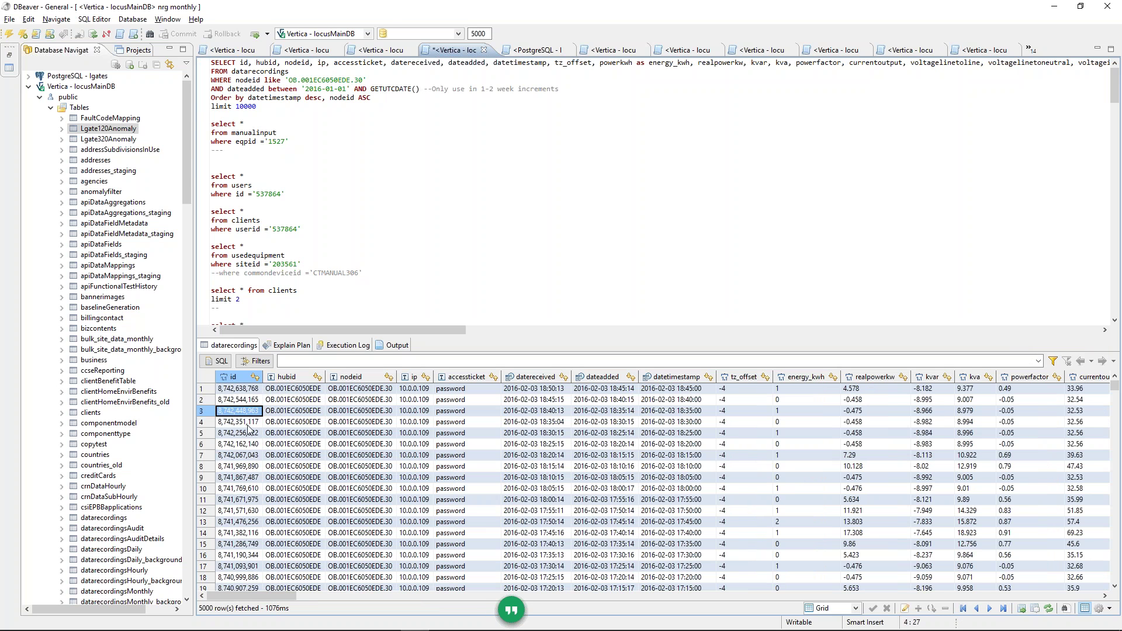
key(Down)
key(Down)
key(Down)
key(Down)
key(Down)
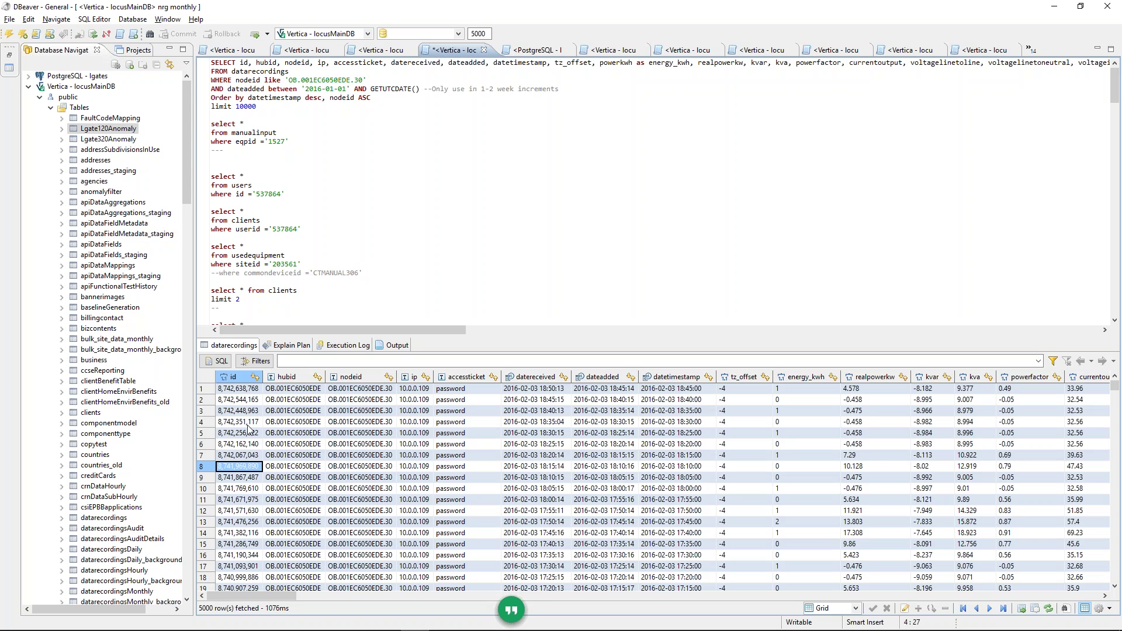
key(Down)
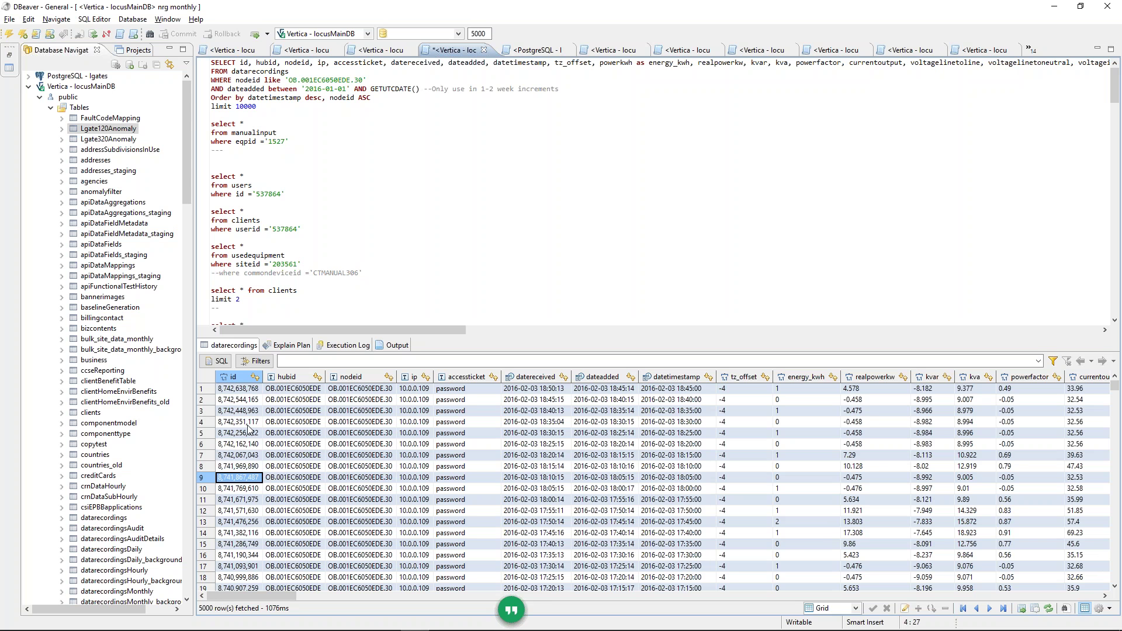
key(Up)
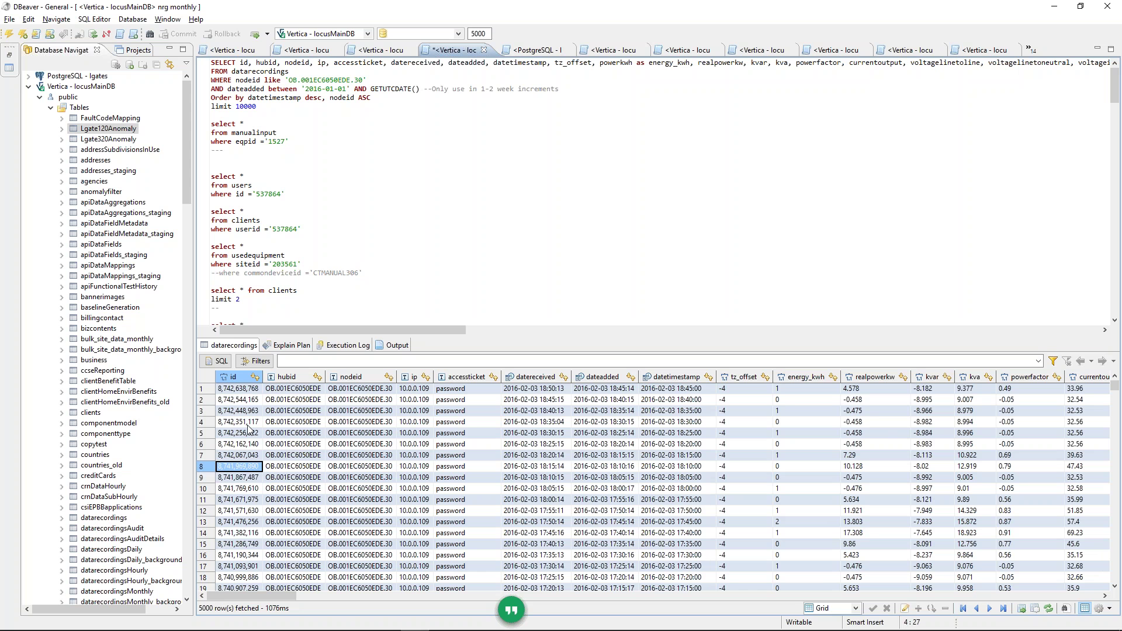
key(Down)
key(Up)
key(Down)
key(Up)
key(Down)
key(Up)
key(Up)
key(Up)
key(Up)
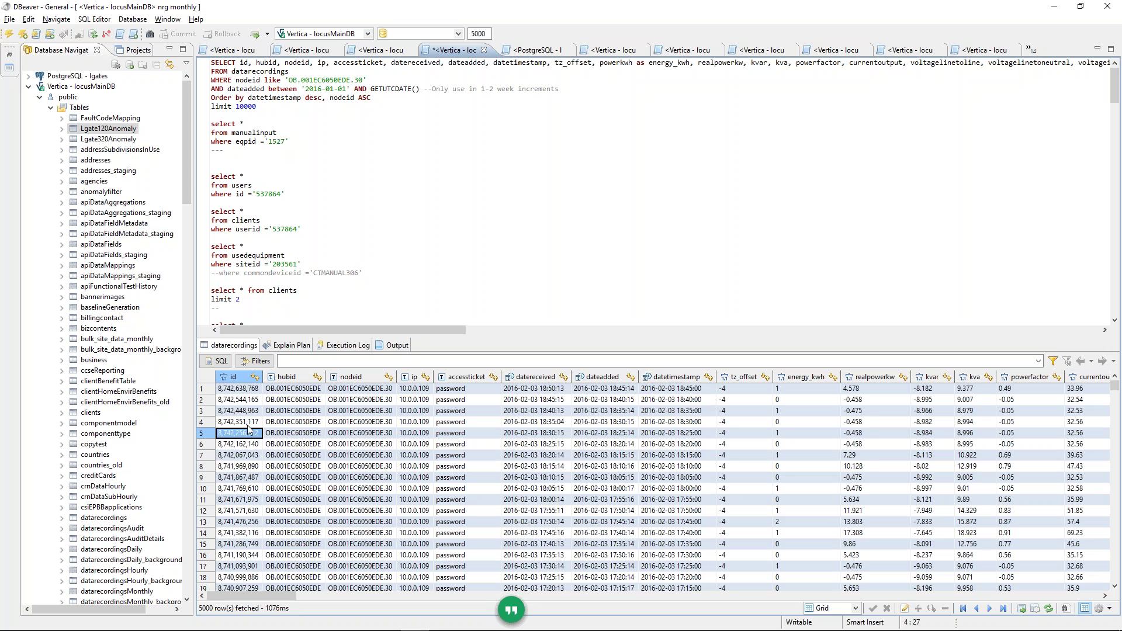
key(Down)
key(Down)
key(Up)
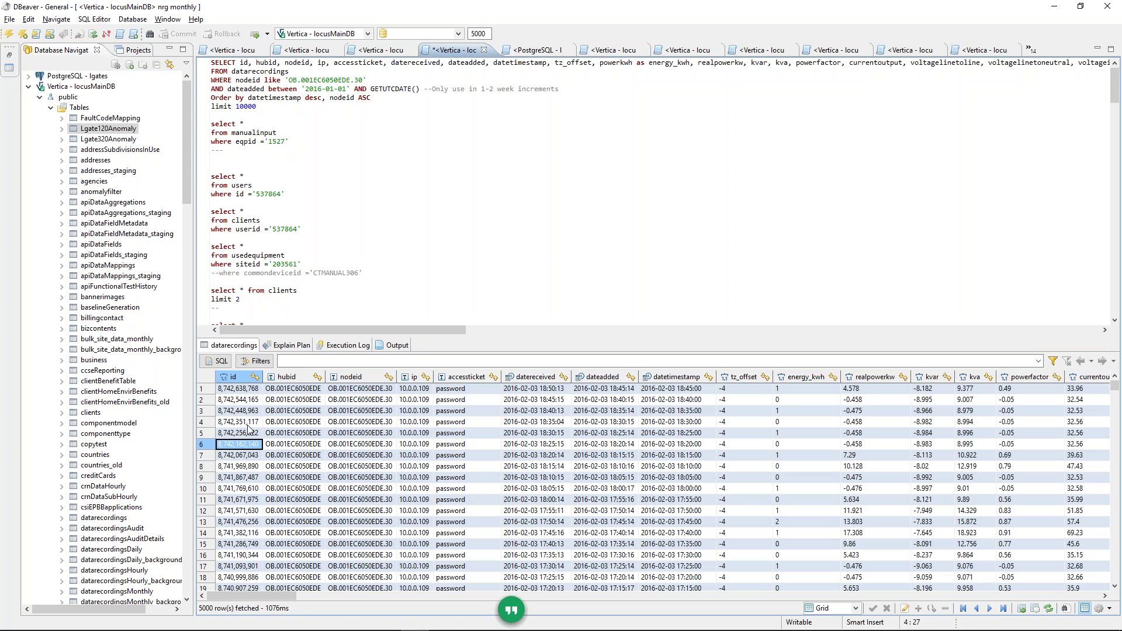
key(Down)
key(Down)
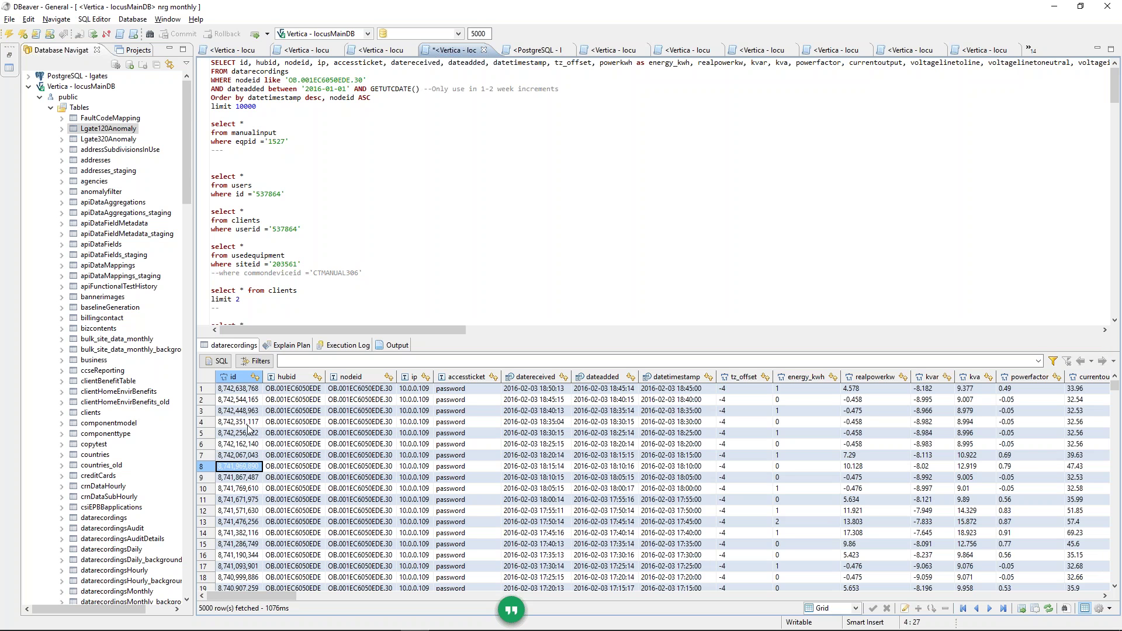
key(Up)
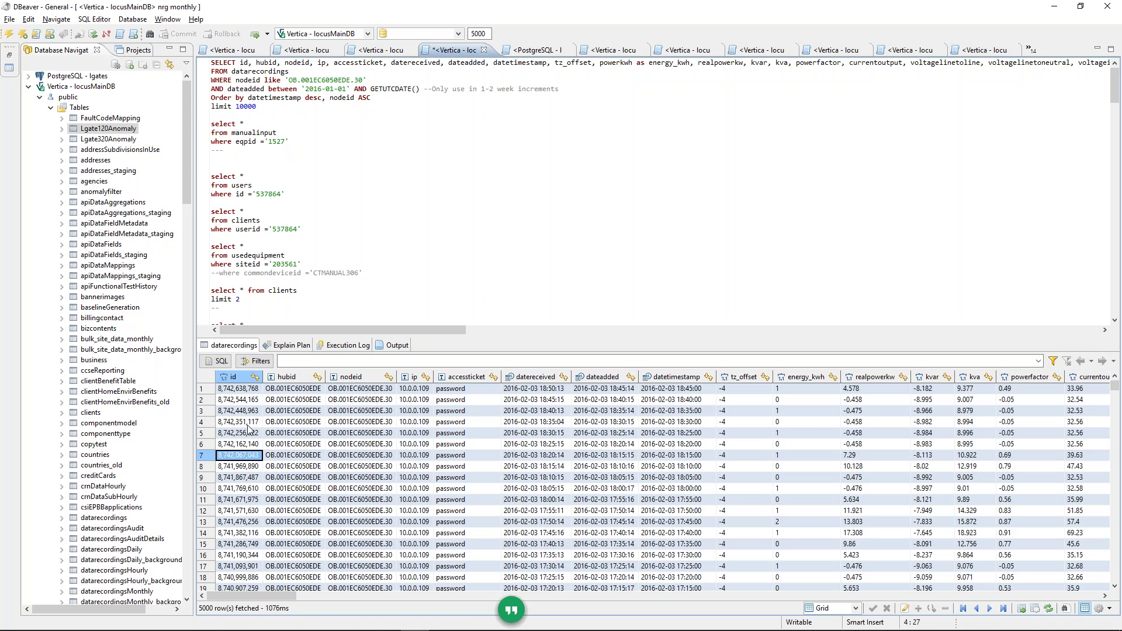
Step: Inspect hubid and id cells in the results and highlight id, hubid, nodeid in the SELECT list
mouse_move(174, 628)
click(288, 456)
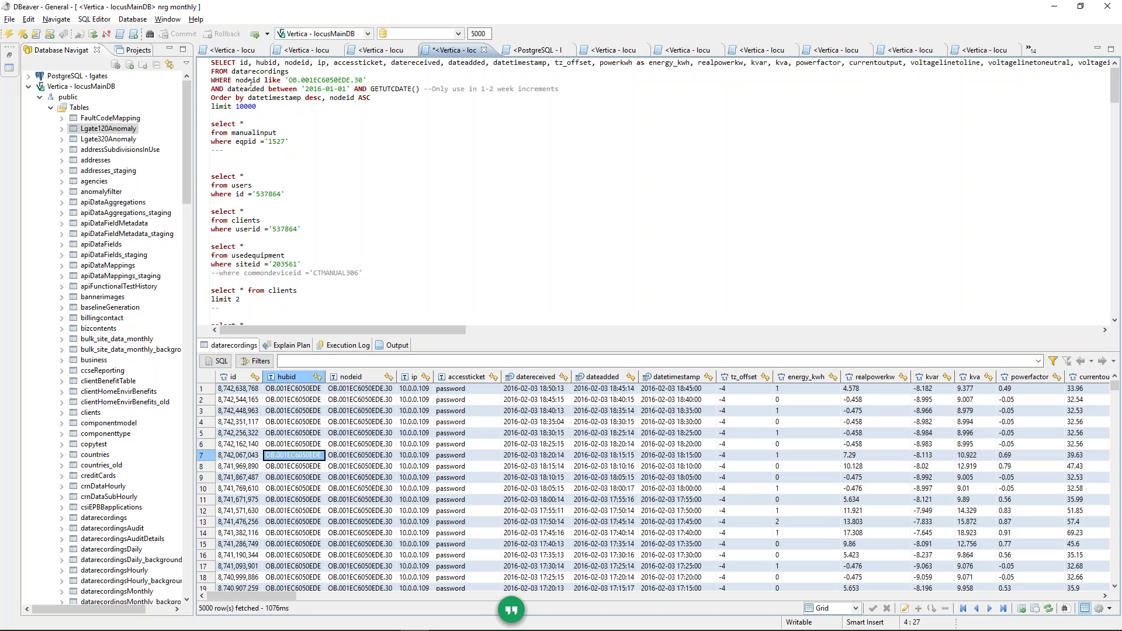
drag(239, 62, 314, 62)
click(245, 62)
drag(241, 63, 311, 63)
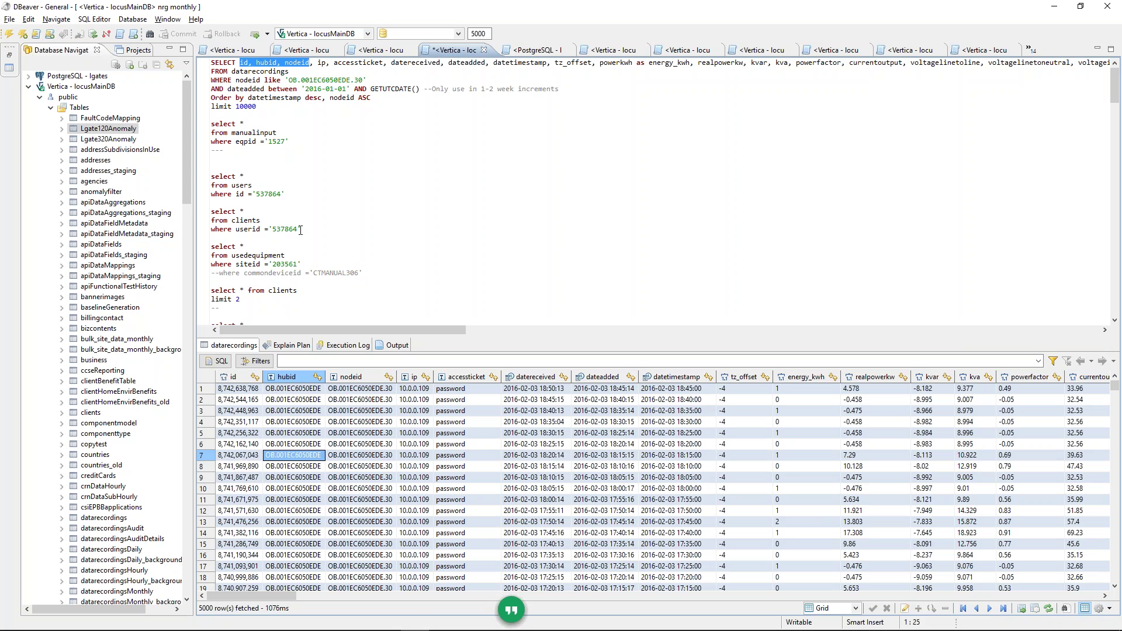
mouse_move(132, 626)
click(239, 411)
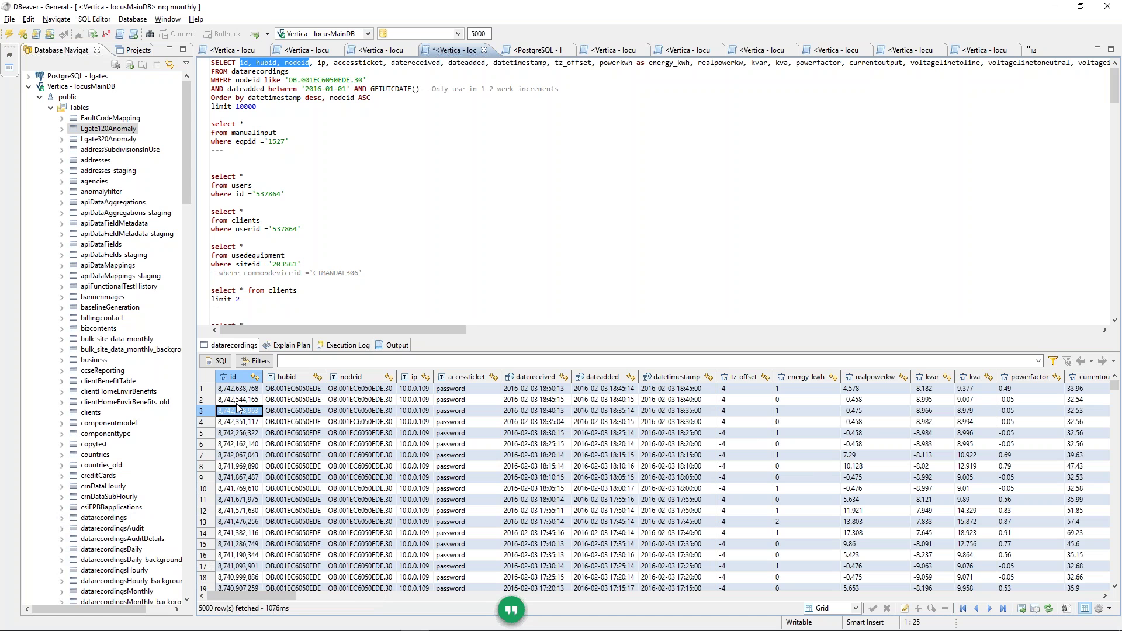
Step: Find the "Use for data migrations" query further down the script and run it
scroll(249, 294, down, 10)
scroll(249, 294, down, 15)
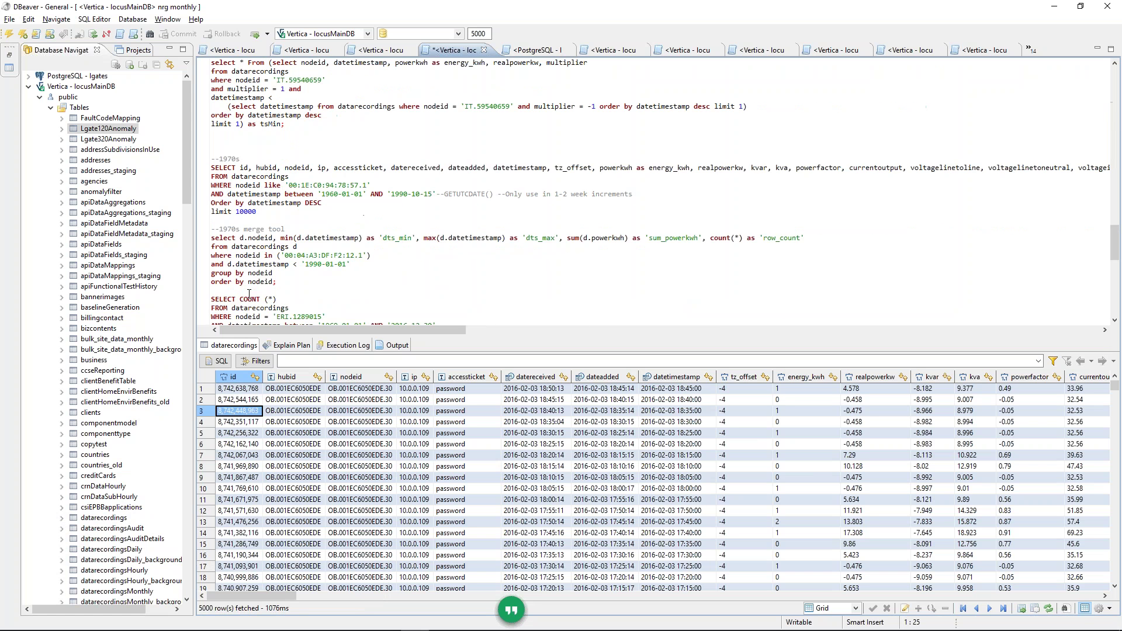
scroll(267, 280, down, 1)
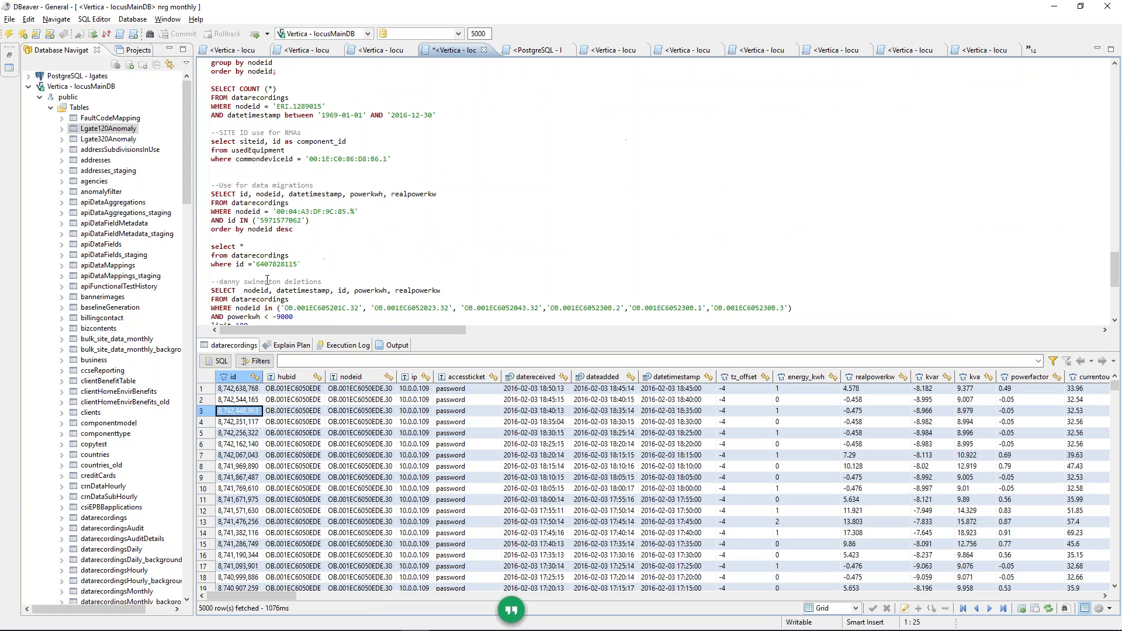
click(299, 211)
key(ctrl+Return)
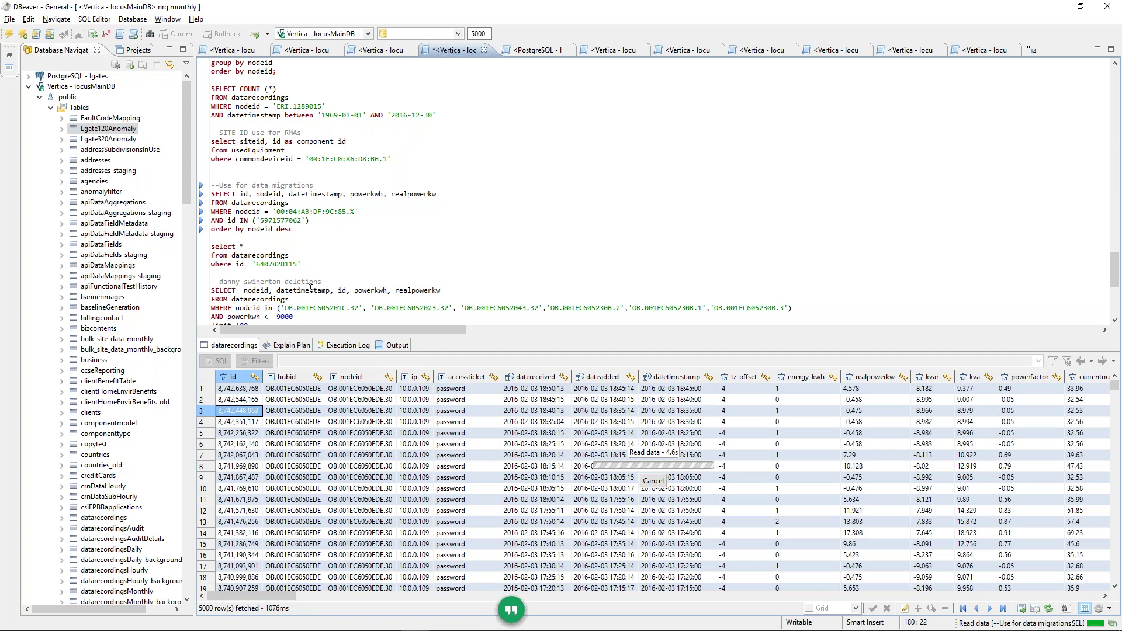
Step: Run the select * from datarecordings query filtered by a single id, just below the data migrations query
click(281, 256)
key(ctrl+Return)
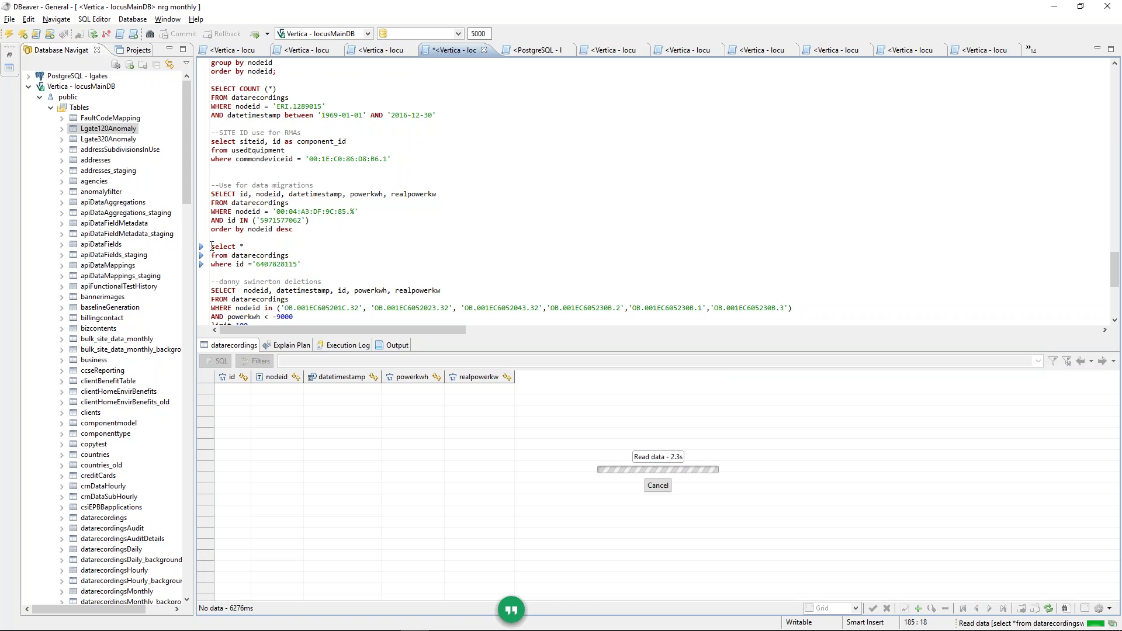
drag(212, 246, 313, 265)
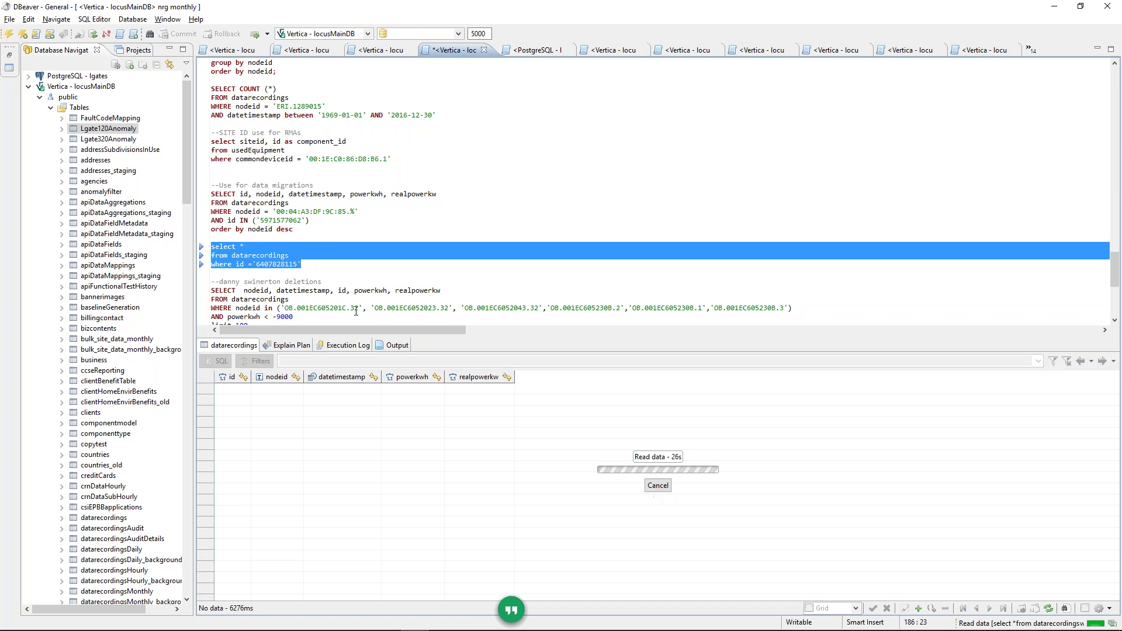
click(302, 266)
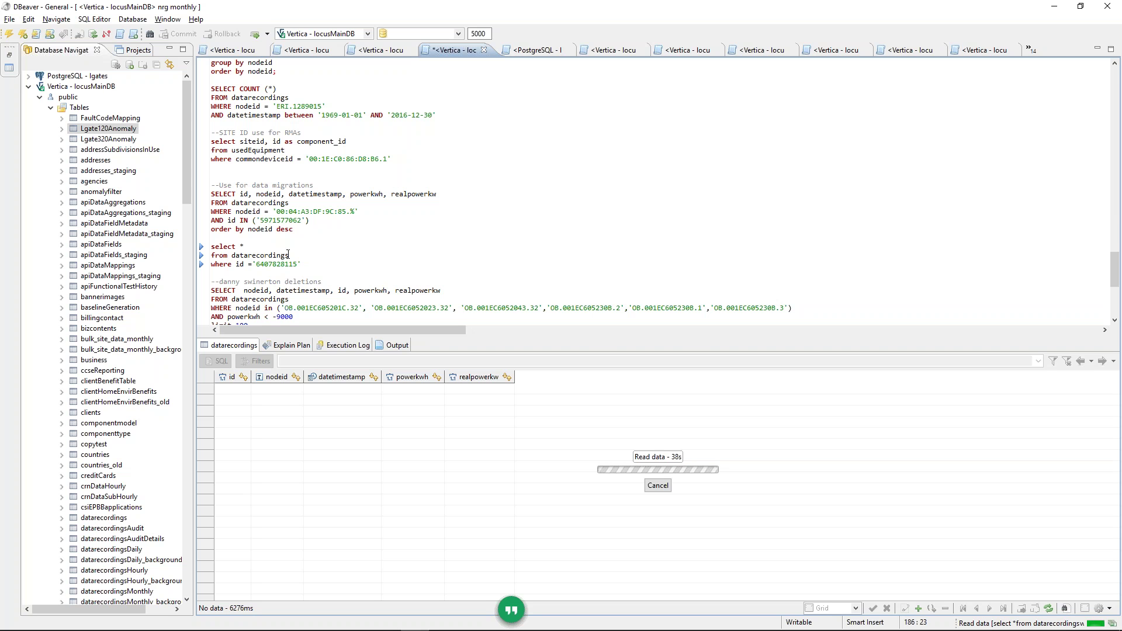
scroll(287, 292, down, 2)
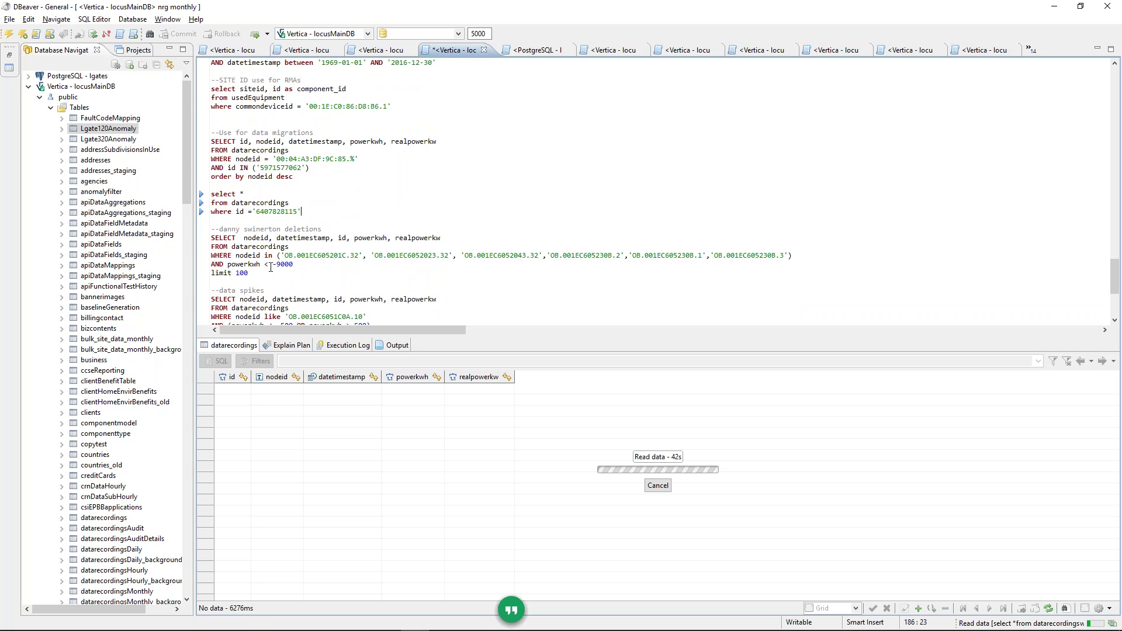
scroll(286, 264, down, 2)
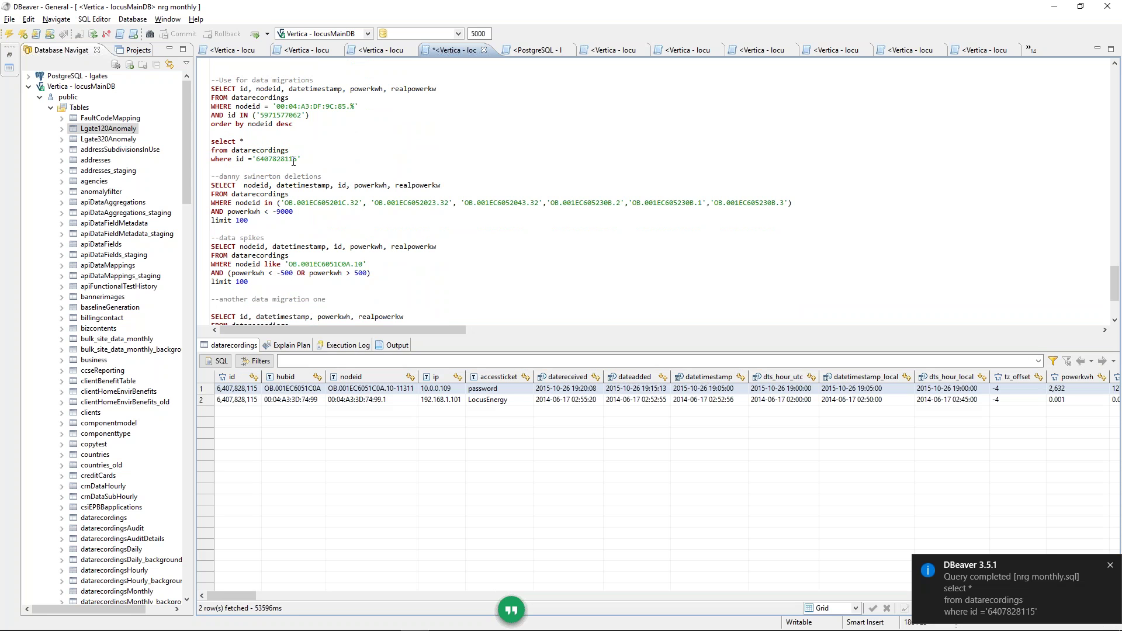
Step: Highlight the whole single-id datarecordings query and its where id condition to examine how it is built
drag(303, 159, 207, 143)
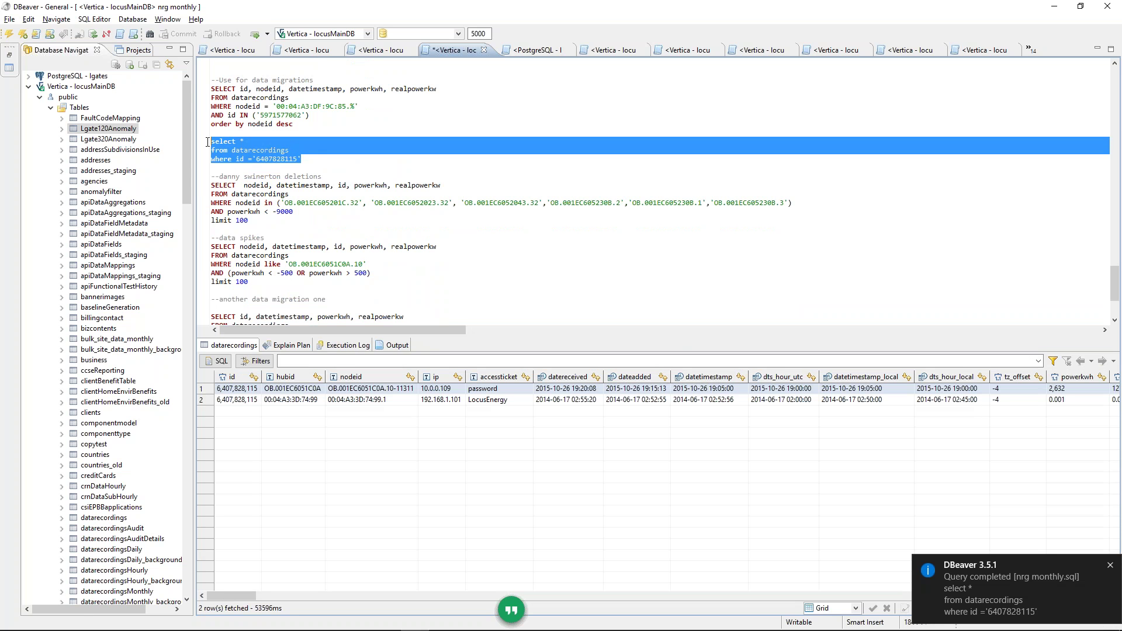
click(283, 157)
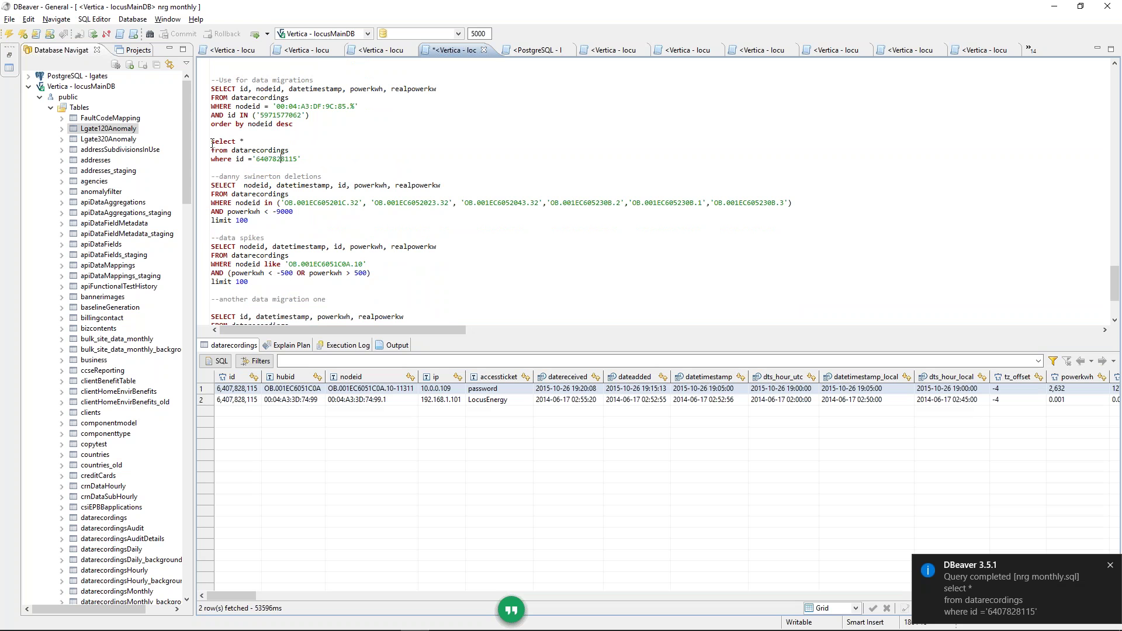
drag(212, 142, 211, 167)
click(242, 141)
mouse_move(212, 151)
mouse_down()
mouse_move(281, 167)
mouse_move(315, 150)
mouse_move(202, 163)
mouse_up()
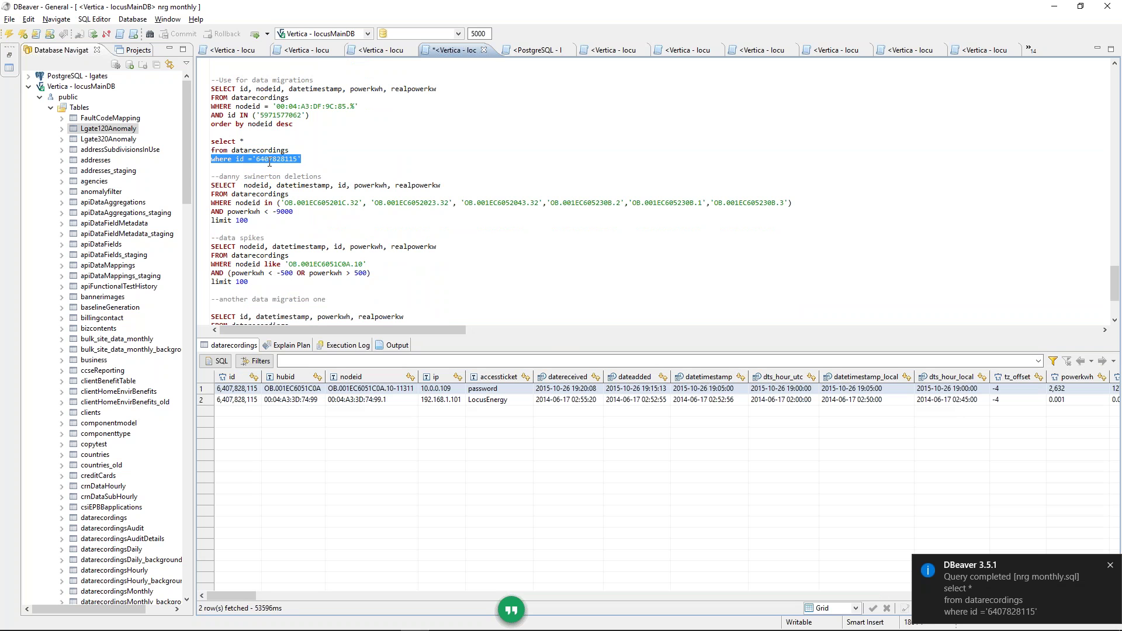
Step: Highlight id, hubid and nodeid in both result rows, compare their id cells, and place the cursor in the query's where line
drag(237, 389, 371, 402)
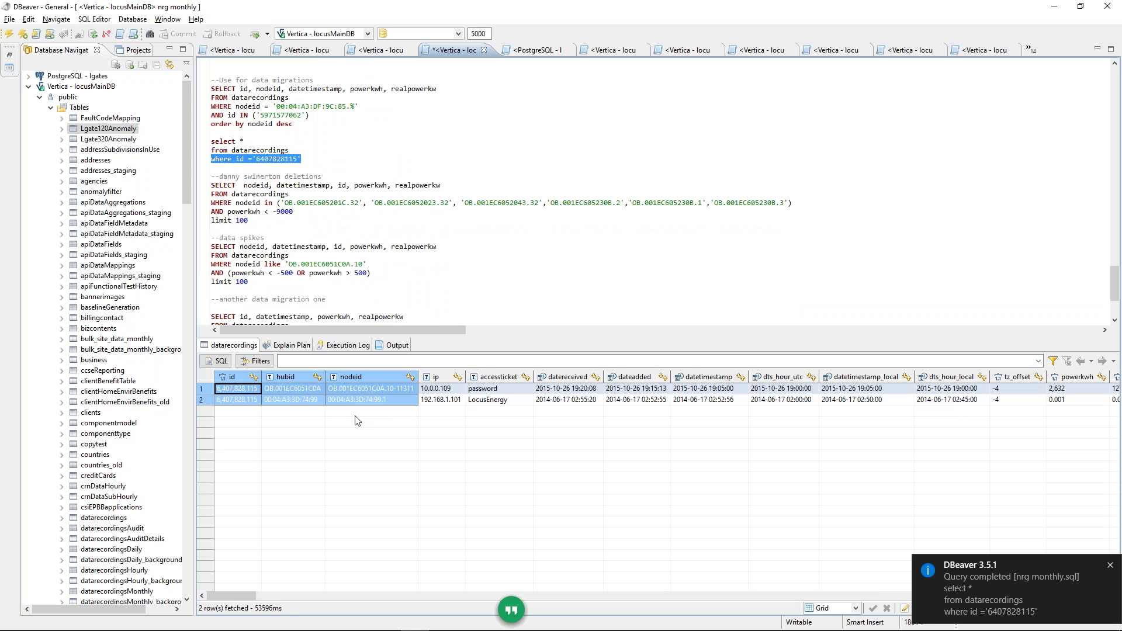
click(246, 399)
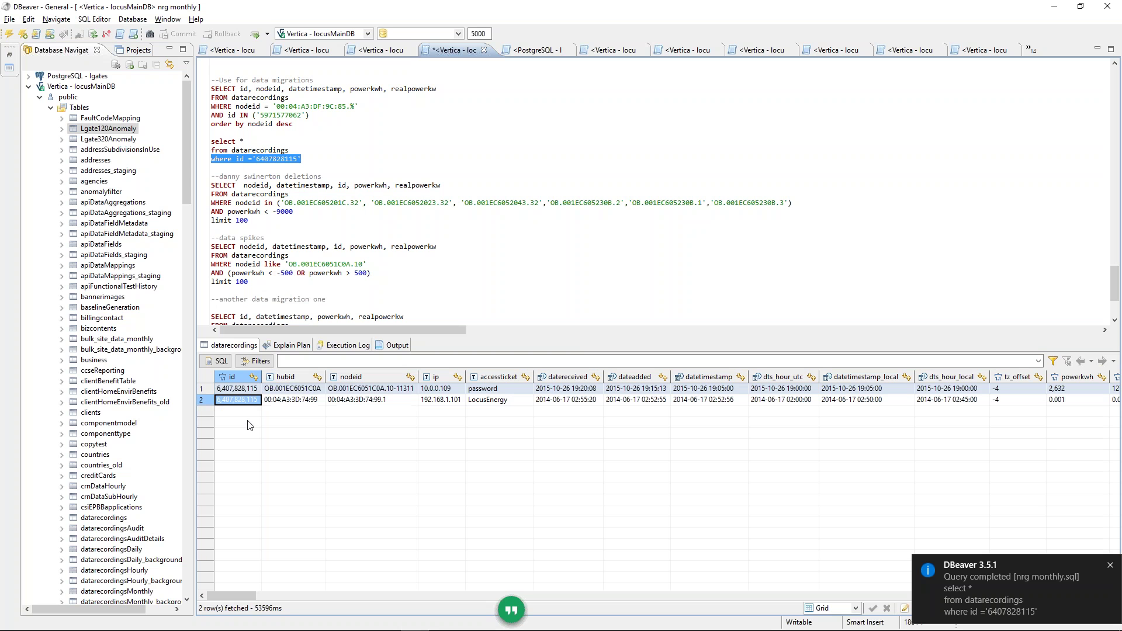
key(Up)
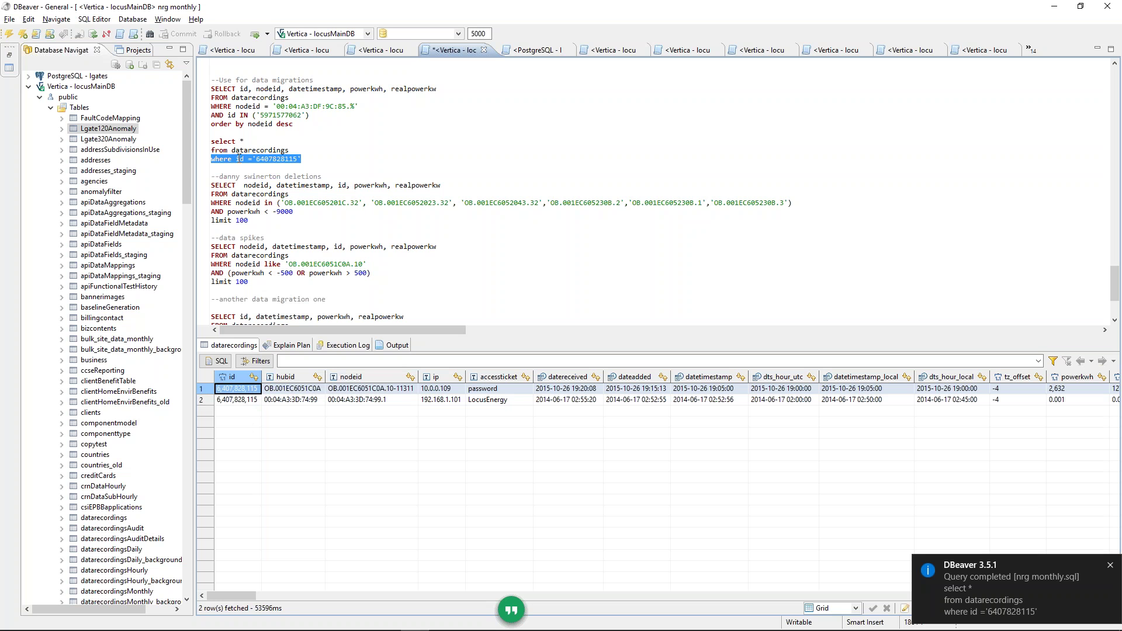
click(240, 157)
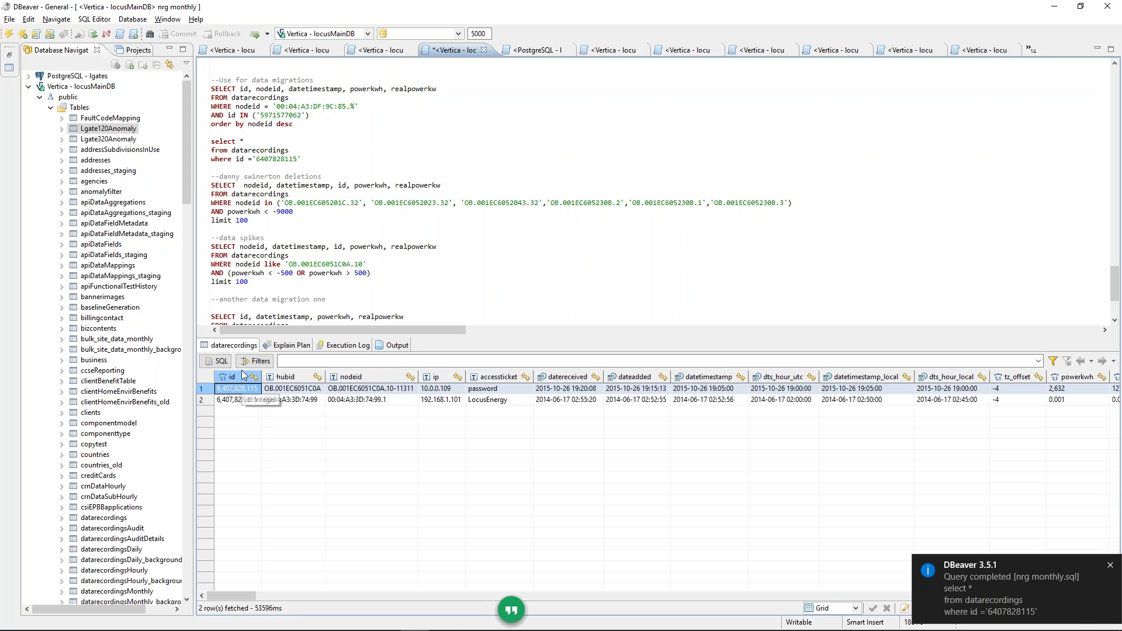
Step: Switch to Excel and create a blank workbook
mouse_move(175, 627)
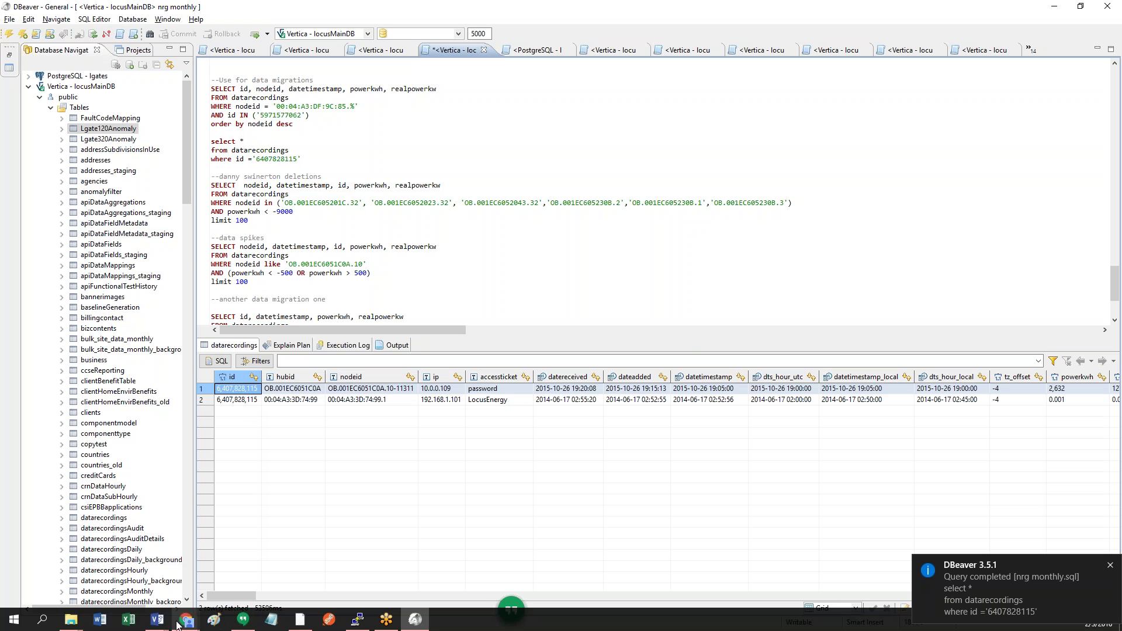
click(130, 623)
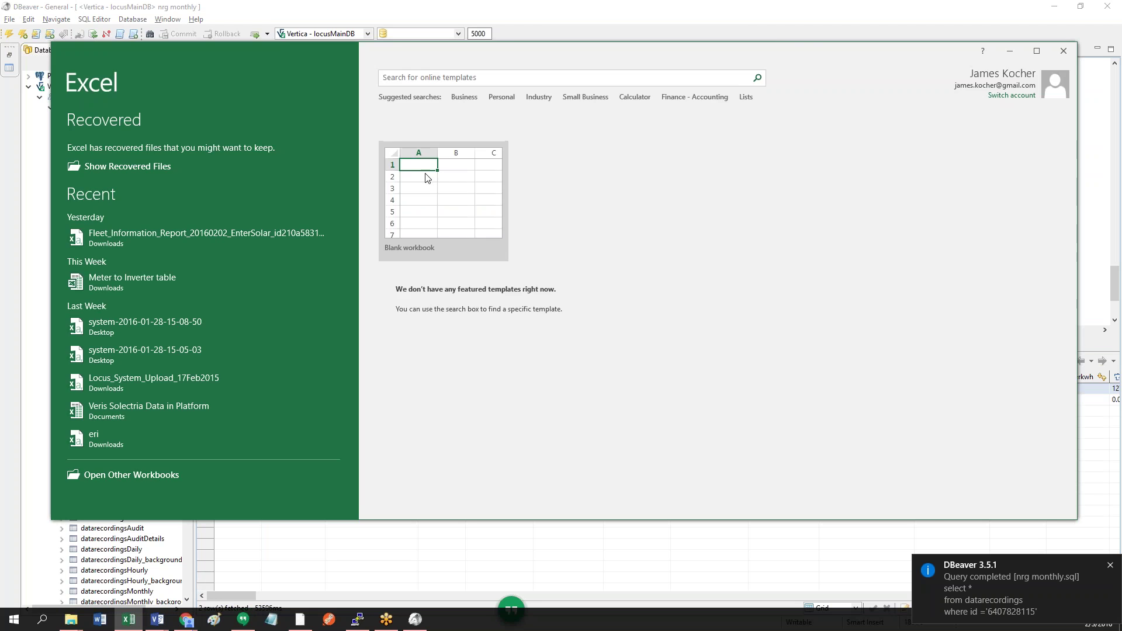
click(425, 174)
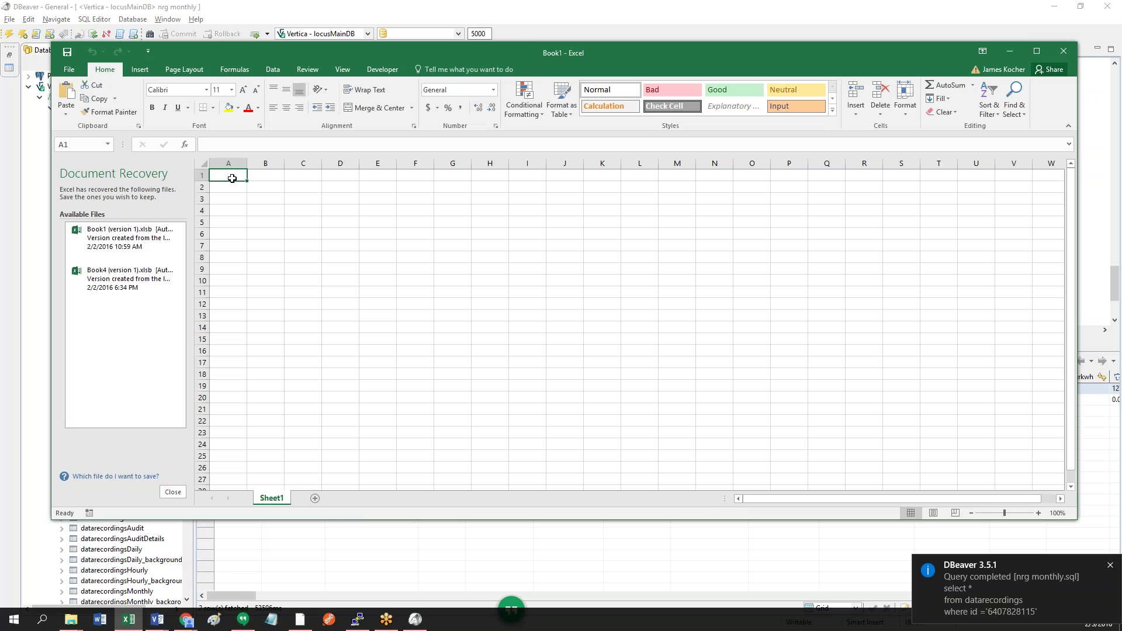
Step: Fill cells A1 to A4 of the sheet with 123, 123, 256 and 156
text(123)
key(Return)
text(123)
key(Return)
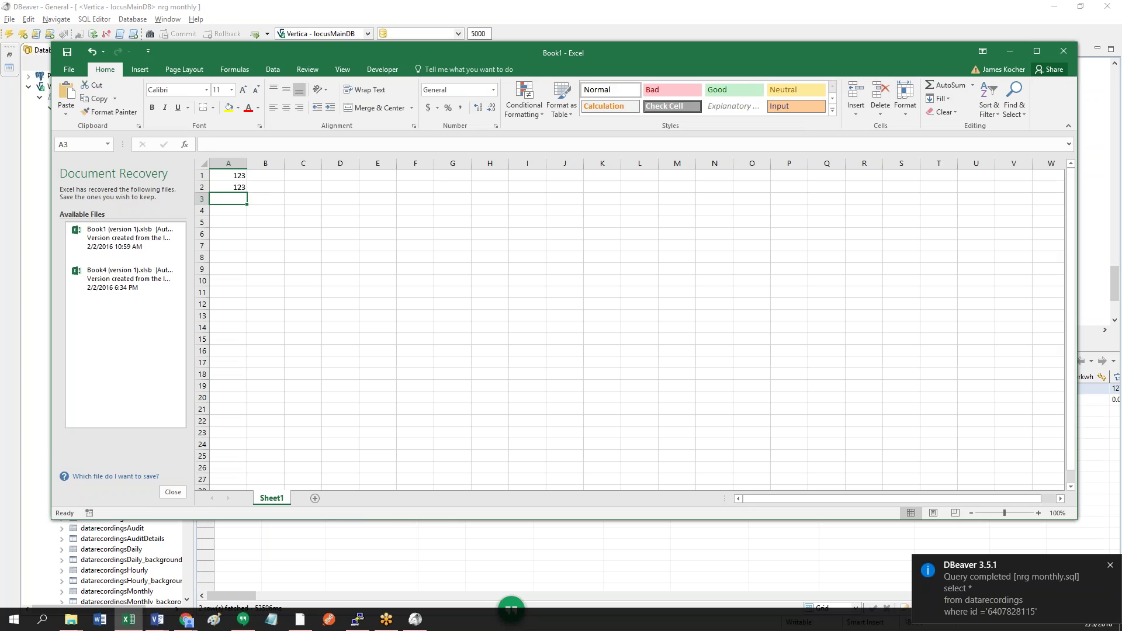
text(256)
key(Return)
text(156)
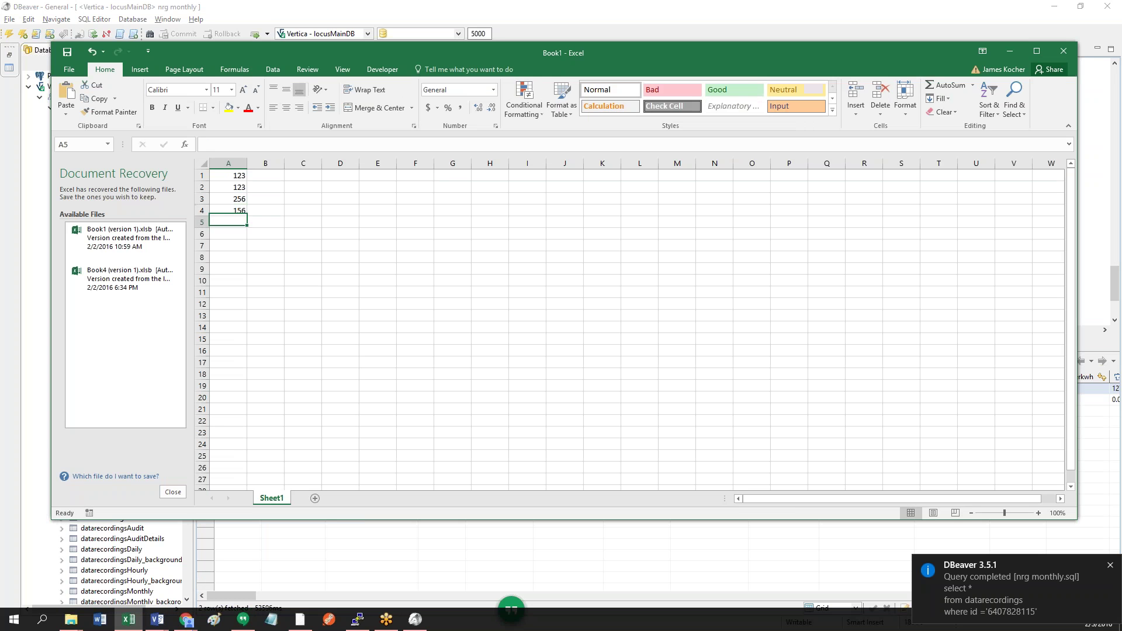
key(Return)
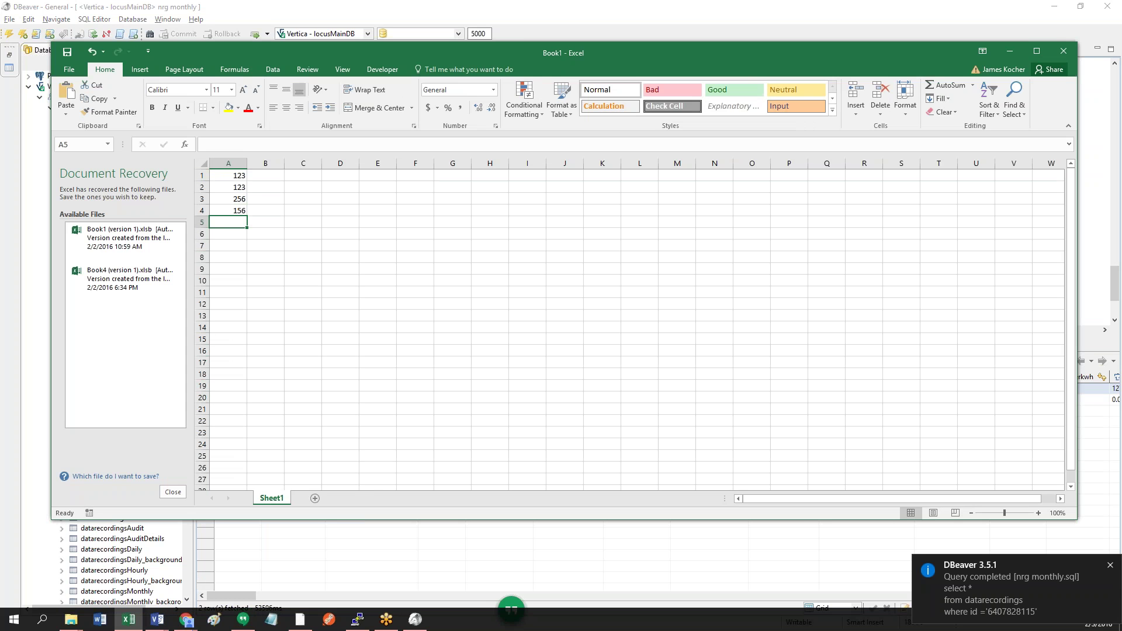
Step: Switch back to DBeaver and inspect the id cell of the second datarecordings result row
click(313, 569)
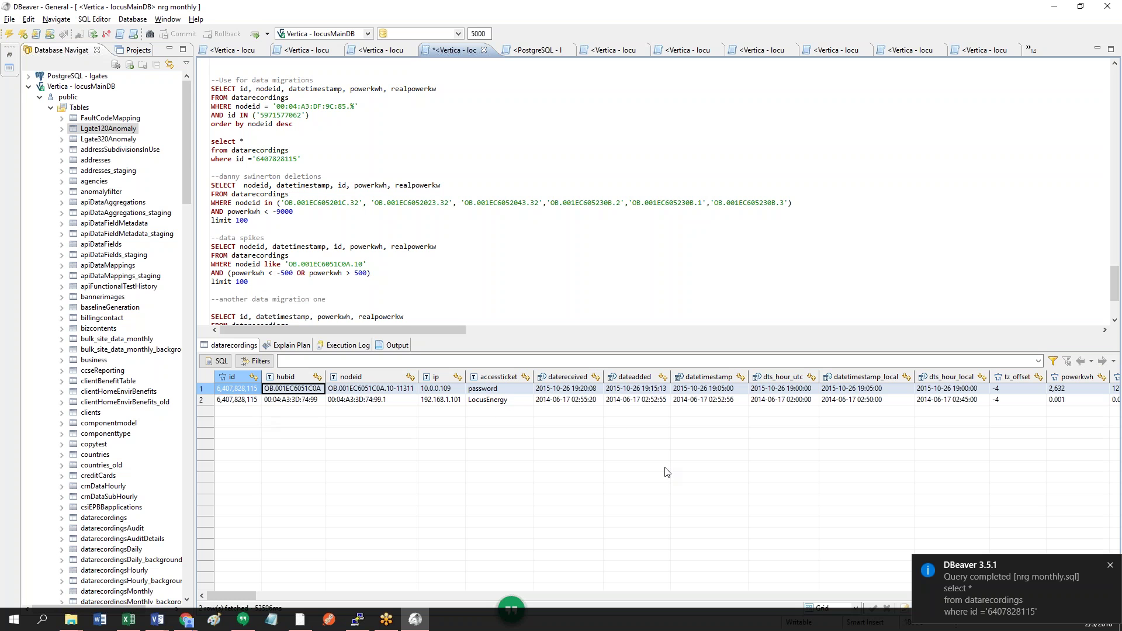
click(253, 403)
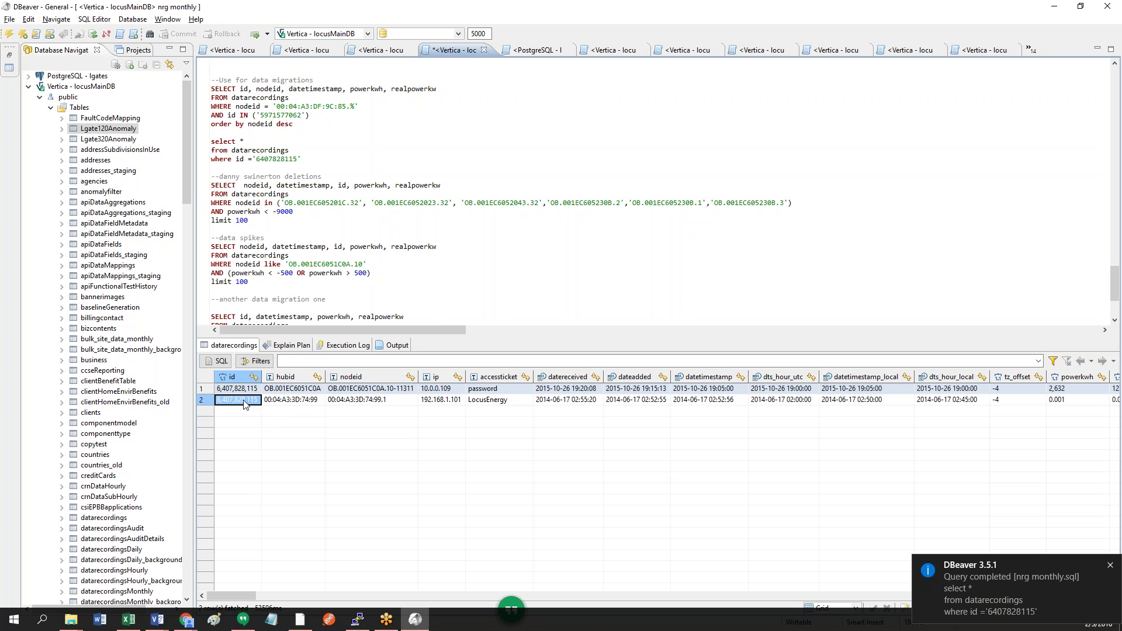
Step: Run the datarecordings query at the very start of the script and highlight the ids of the first six result rows
scroll(351, 263, up, 20)
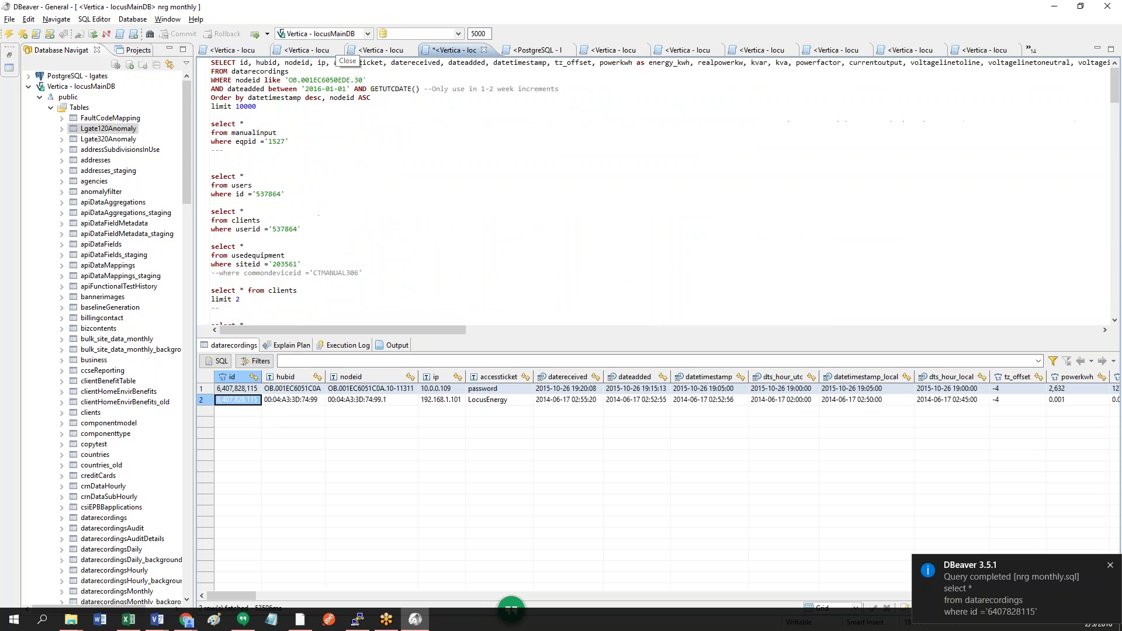
click(349, 62)
key(ctrl+Return)
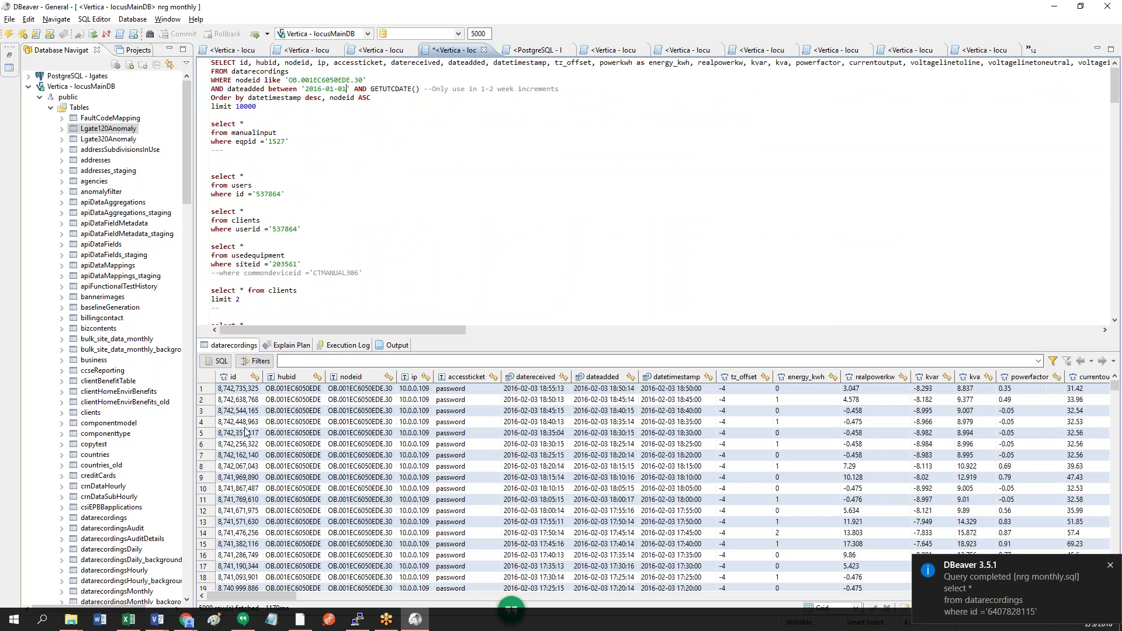
drag(248, 391, 246, 443)
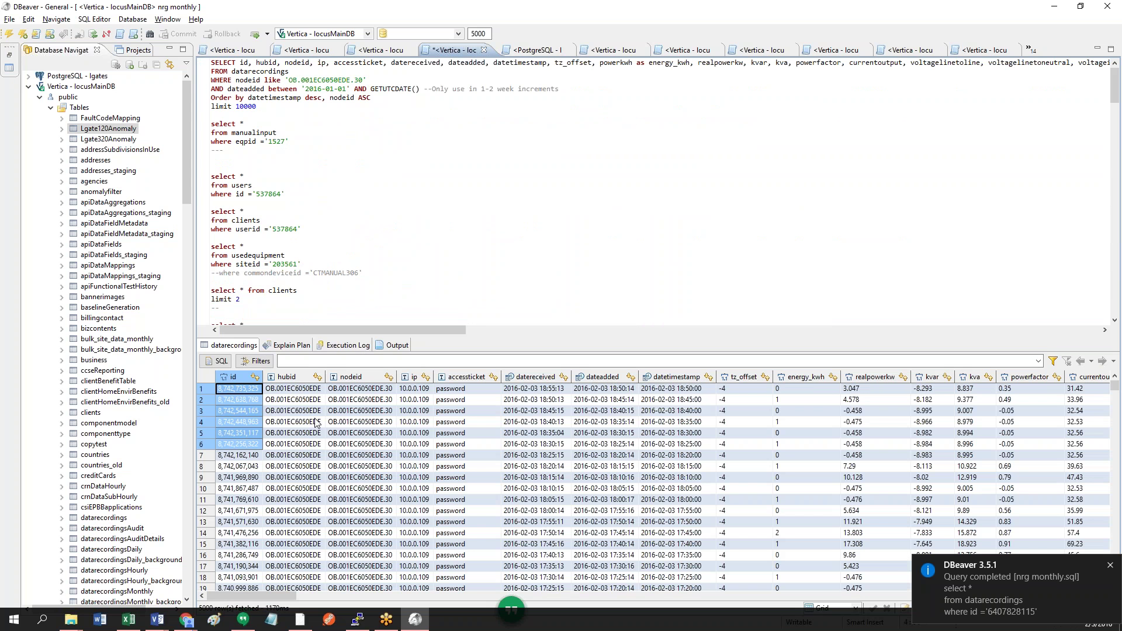
Step: Change the first query's nodeid filter to 'OB.001EC6050EDE.%' and run it again
click(359, 80)
key(BackSpace)
key(BackSpace)
text(%)
key(ctrl+Return)
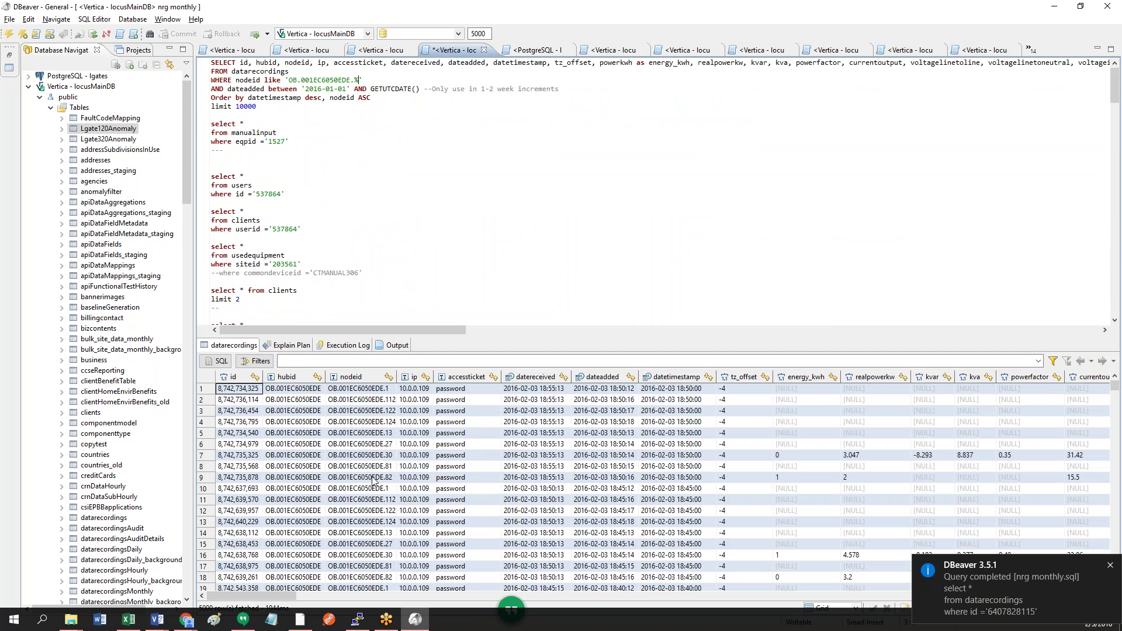
Step: Look through the results and highlight the ids of rows 46 and 47, plus id through nodeid of rows 44 and 45
scroll(364, 498, down, 3)
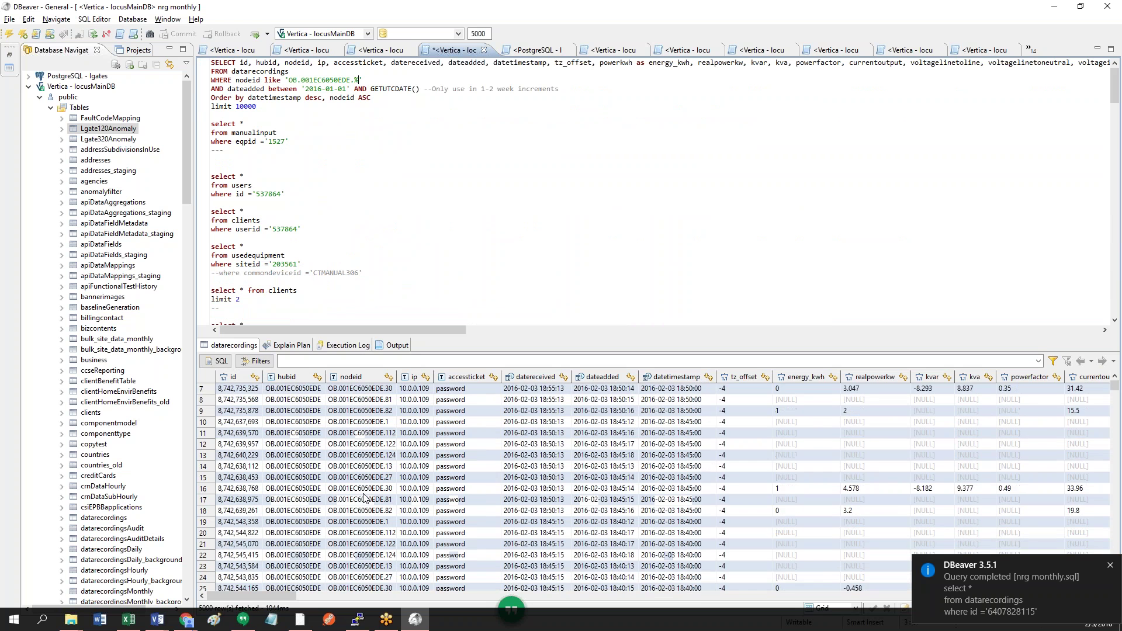
scroll(364, 498, down, 3)
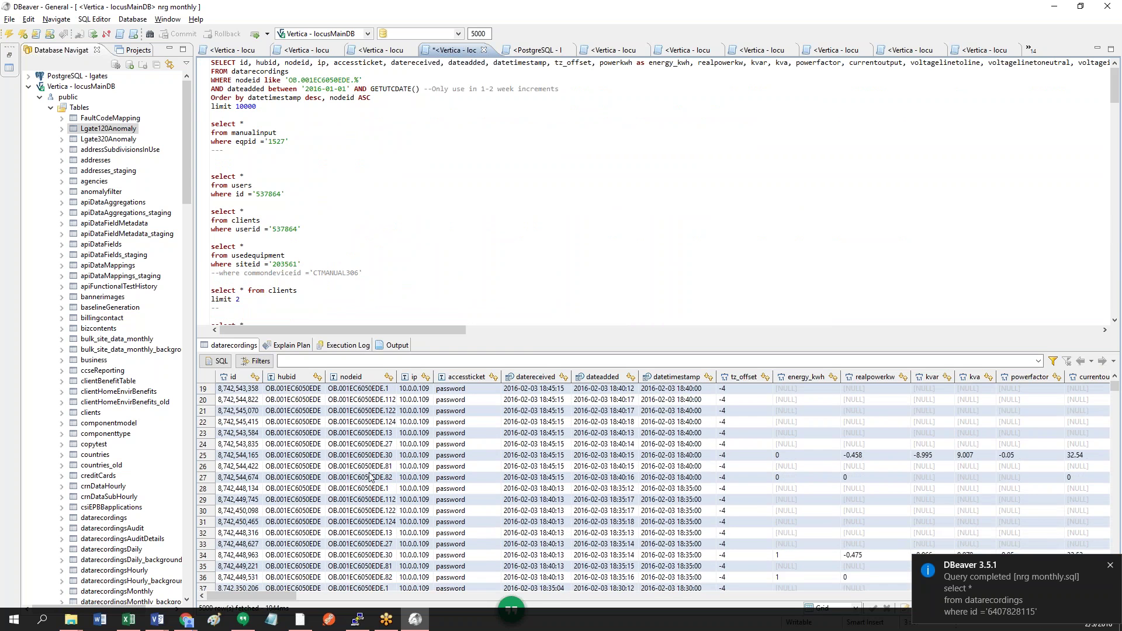
scroll(366, 478, down, 5)
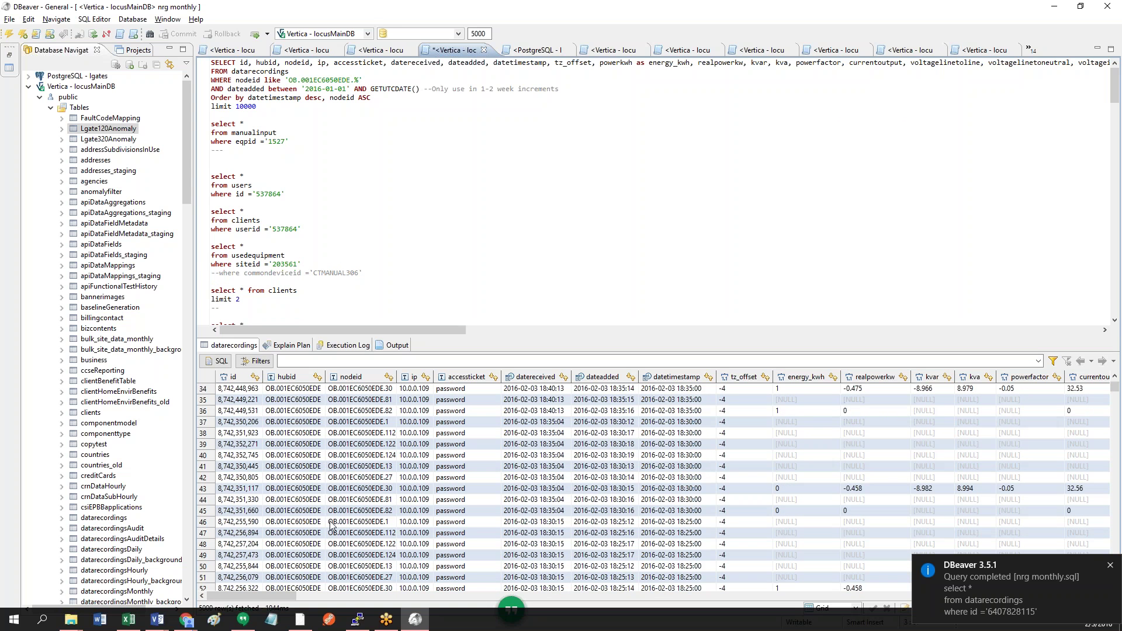
drag(252, 524, 252, 533)
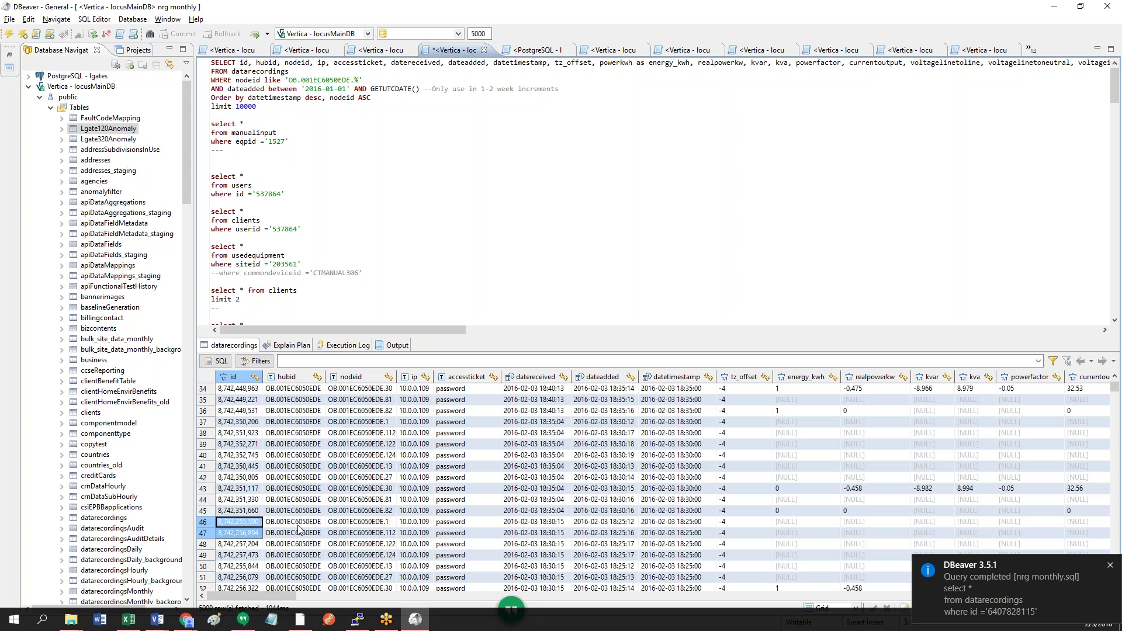
drag(245, 500, 358, 510)
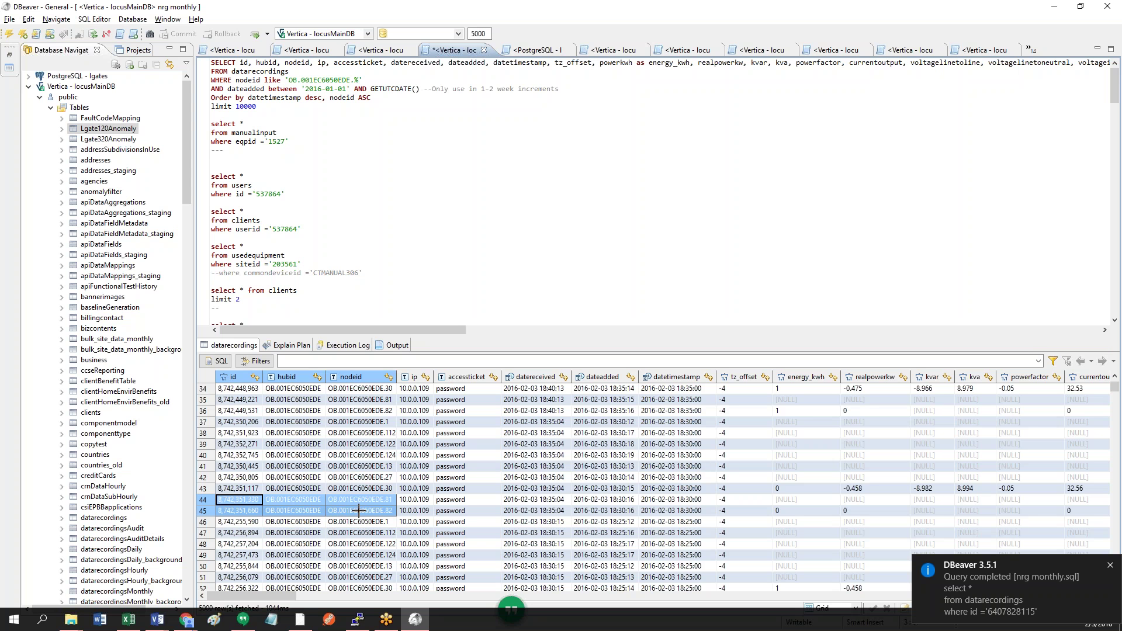
Step: Find the select * from datarecordings query filtered by a single id further down the script and run it again
scroll(301, 322, down, 20)
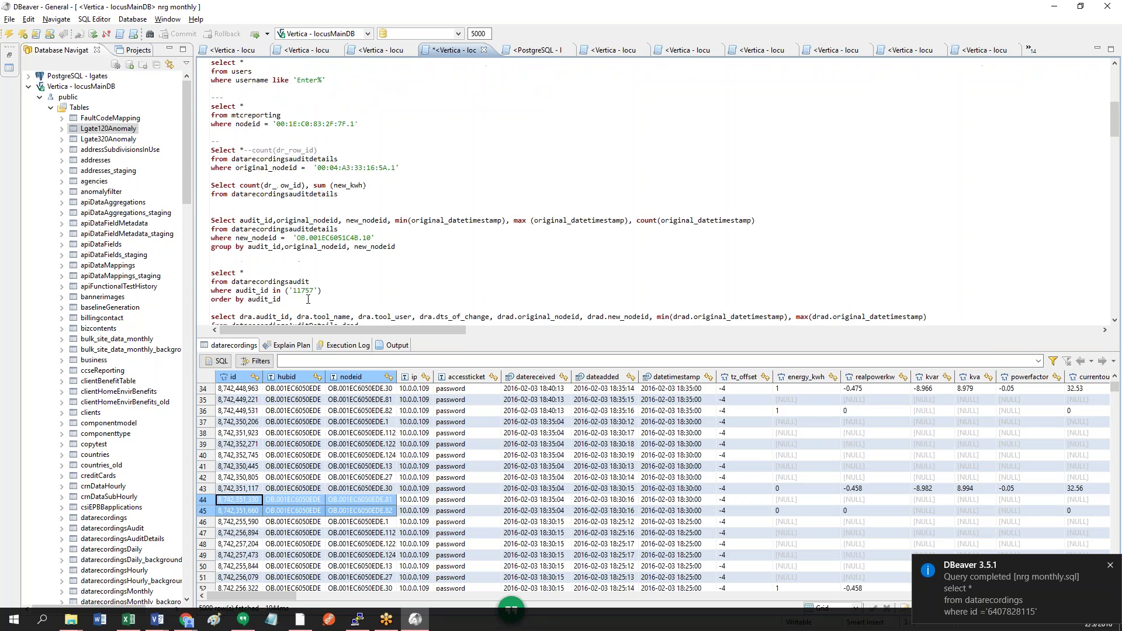
scroll(315, 273, down, 6)
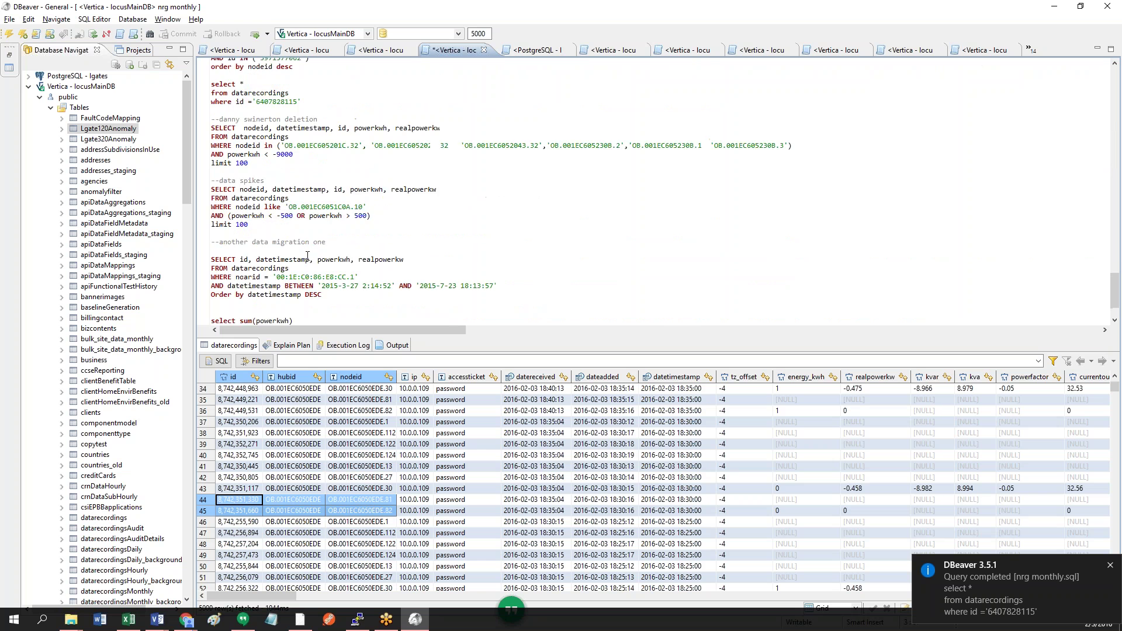
scroll(298, 222, up, 5)
click(296, 206)
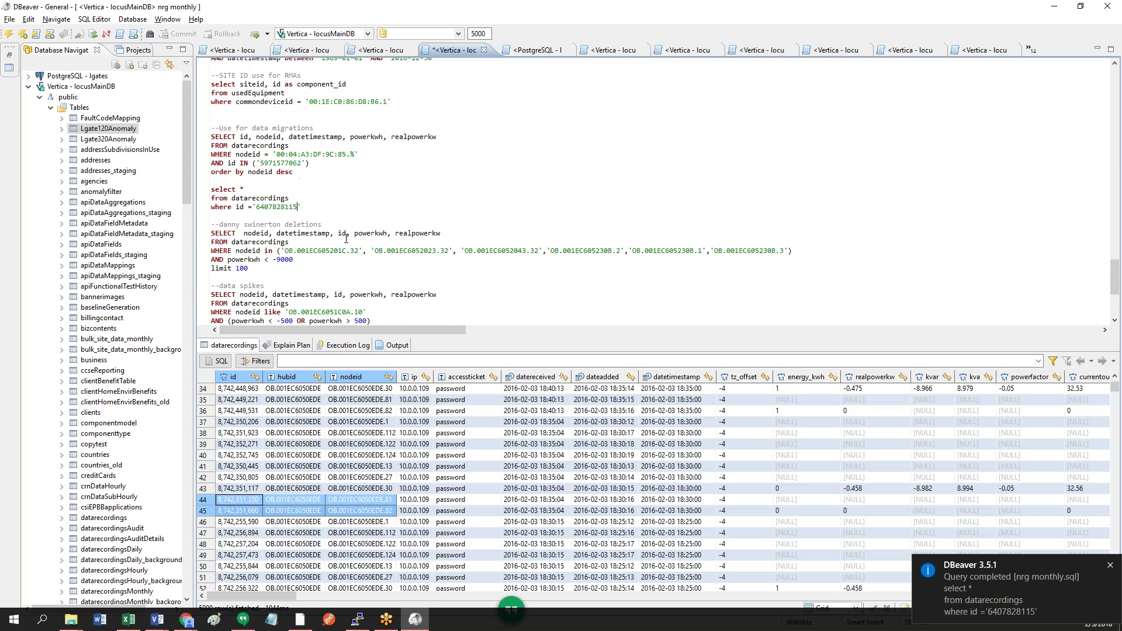
key(ctrl+Return)
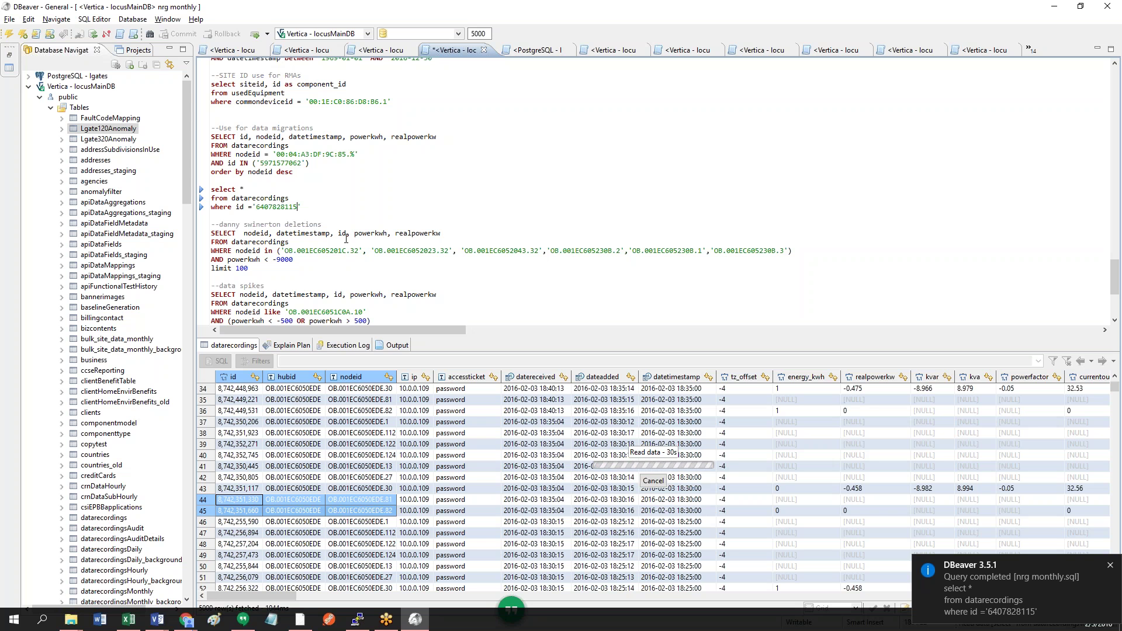
Step: Compare the id and hubid cells of the two rows returned by the single-id query
click(301, 204)
drag(250, 392, 309, 401)
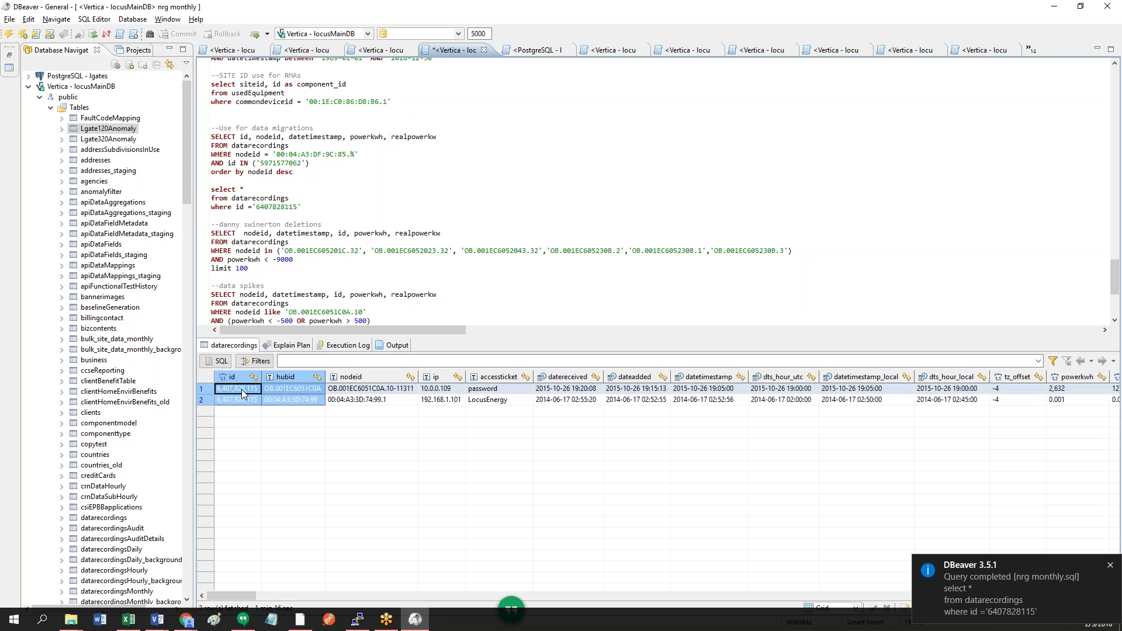
click(315, 389)
click(320, 402)
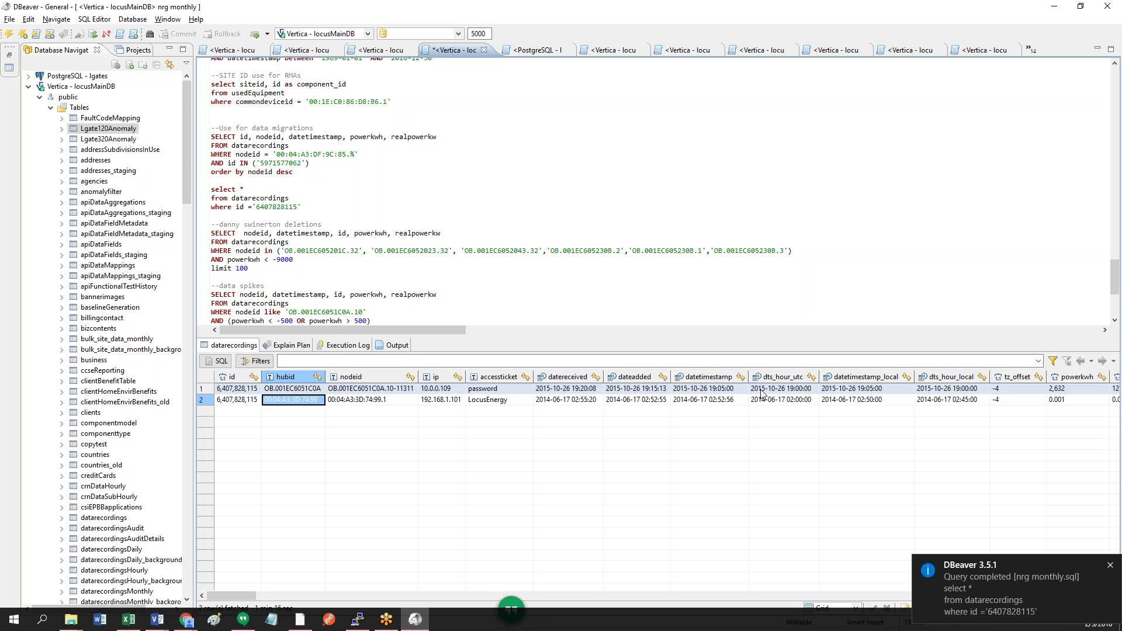
Step: Inspect the first row's powerkwh and the further result columns, then highlight id, hubid and nodeid in the rows
click(1065, 390)
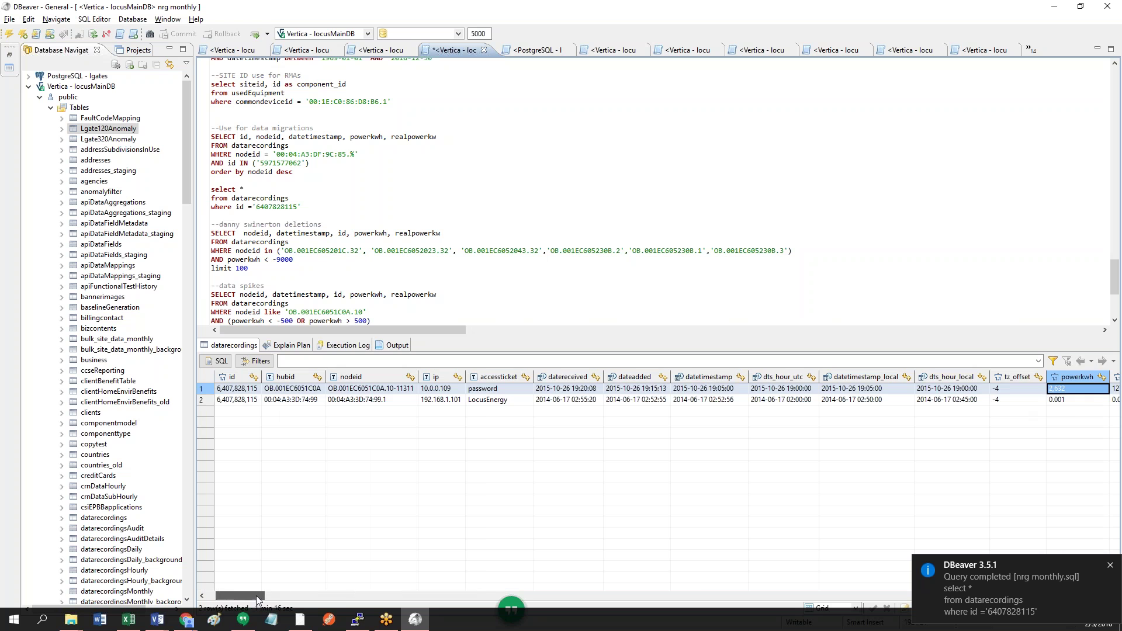
drag(257, 598, 346, 598)
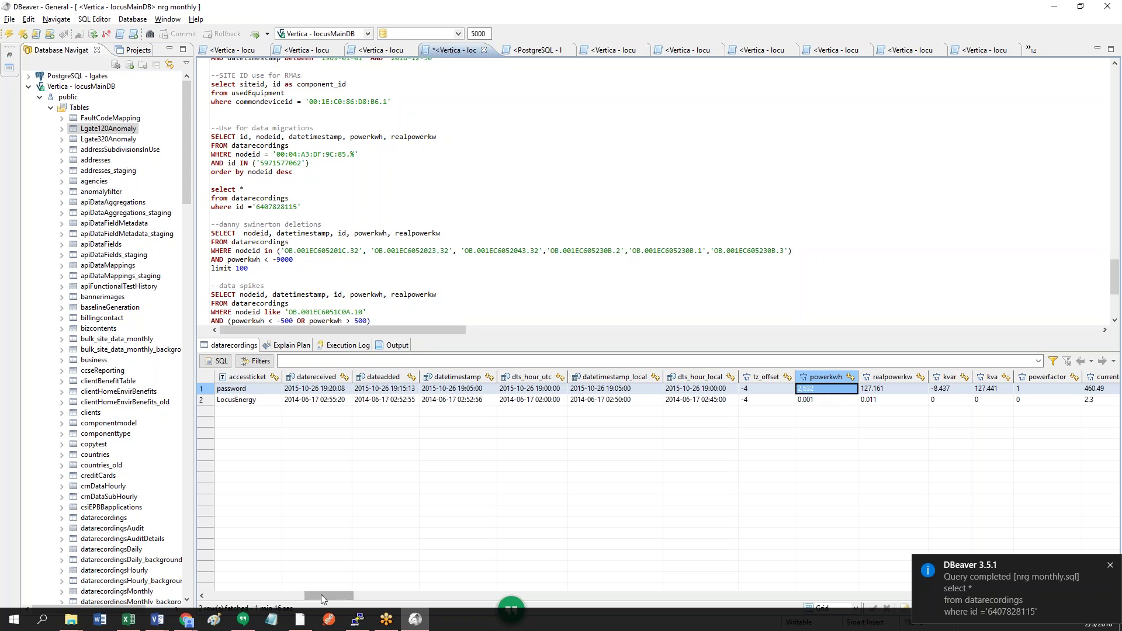
drag(329, 596, 232, 594)
click(241, 390)
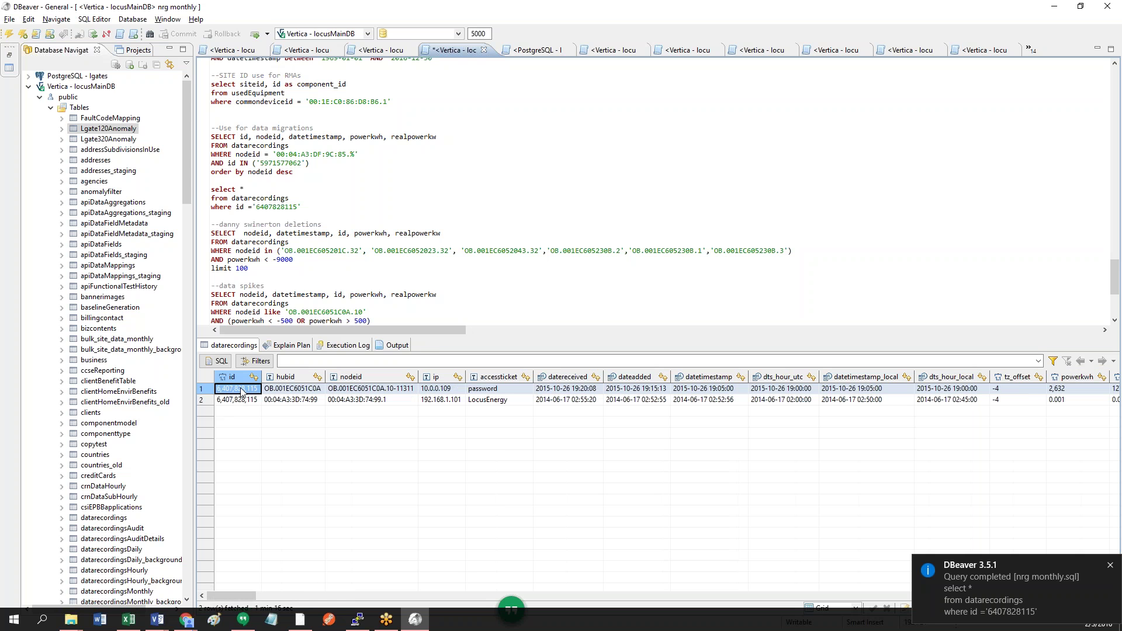
drag(241, 390, 407, 396)
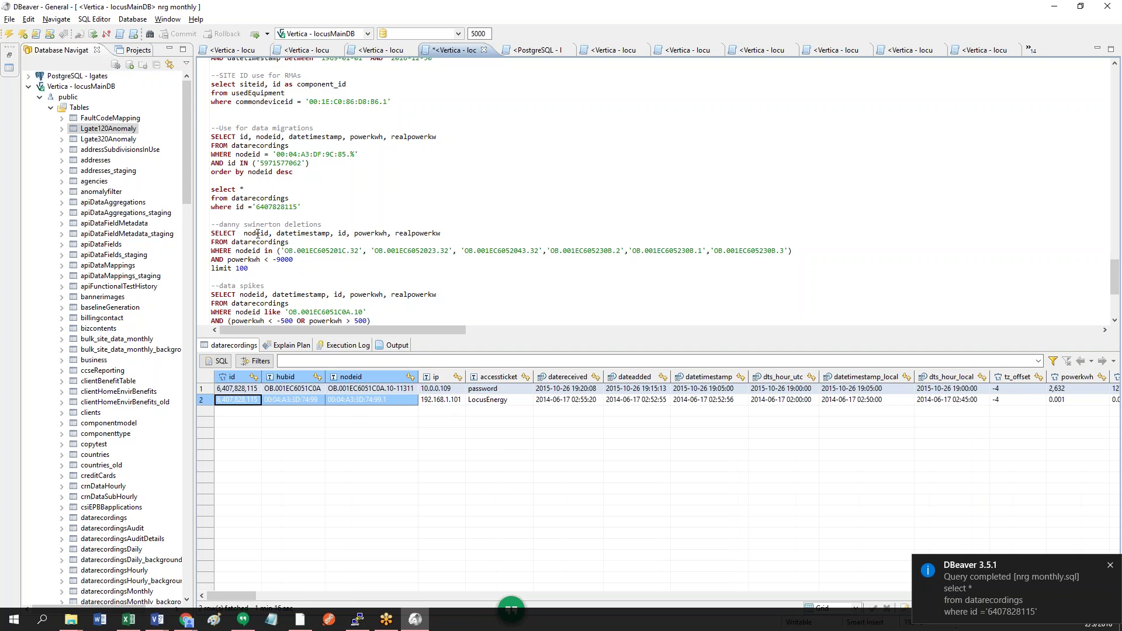
Step: Run the deletions query that filters a list of nodeids with powerkwh < -9000
click(337, 258)
key(ctrl+Return)
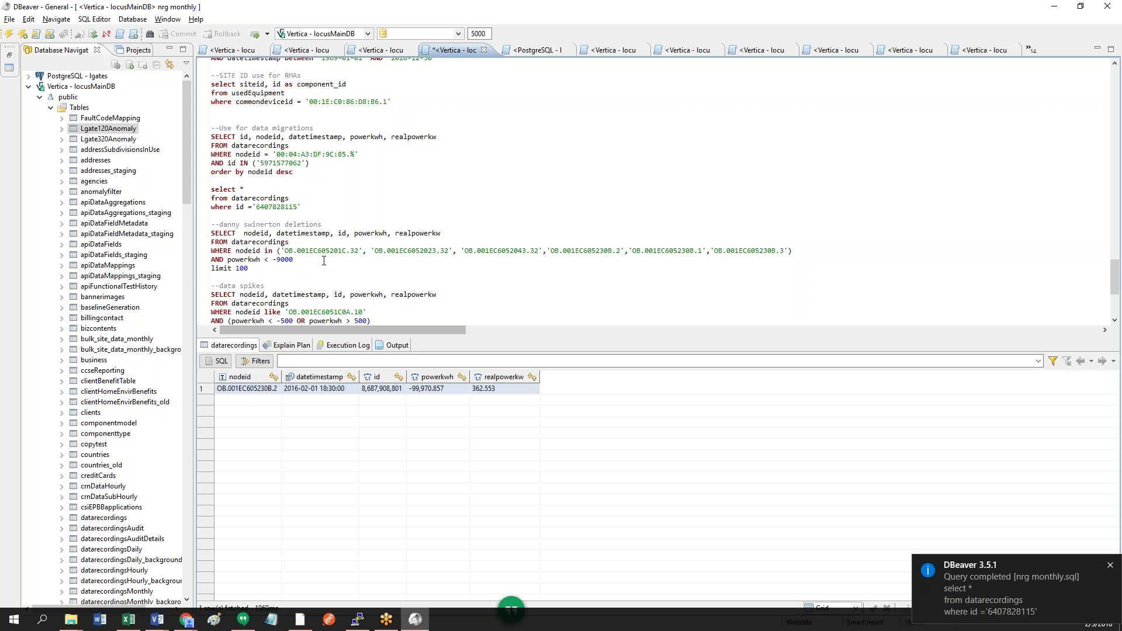
Step: Highlight the % wildcard in the first query's nodeid filter and inspect the nodeid cell in the deletions result
scroll(324, 260, up, 8)
scroll(324, 260, up, 15)
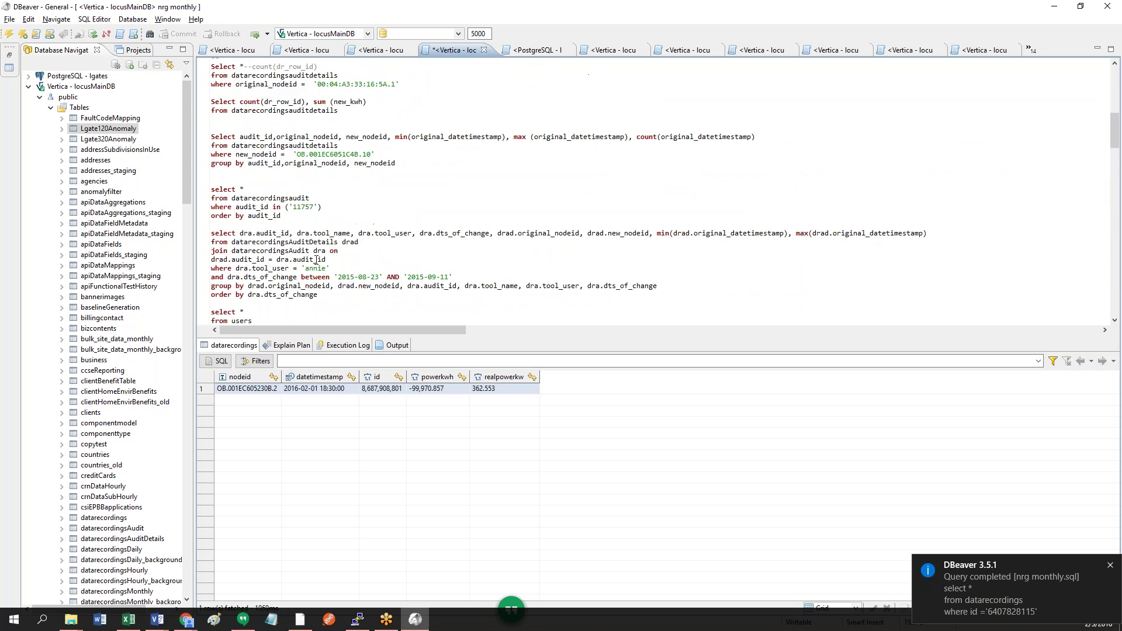
drag(355, 80, 359, 81)
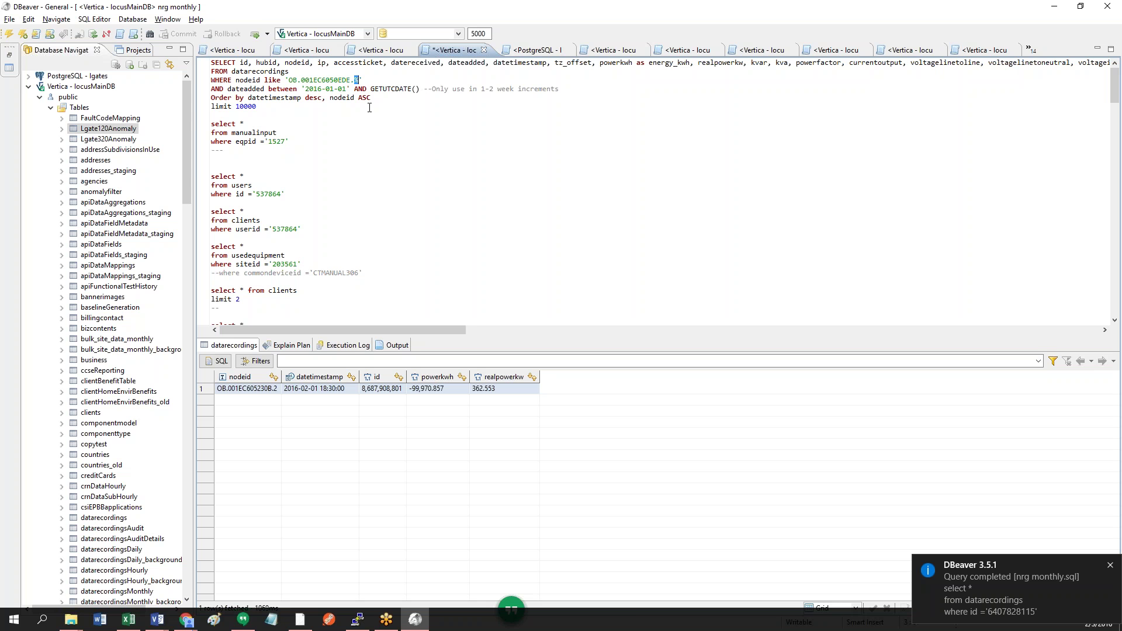
click(261, 391)
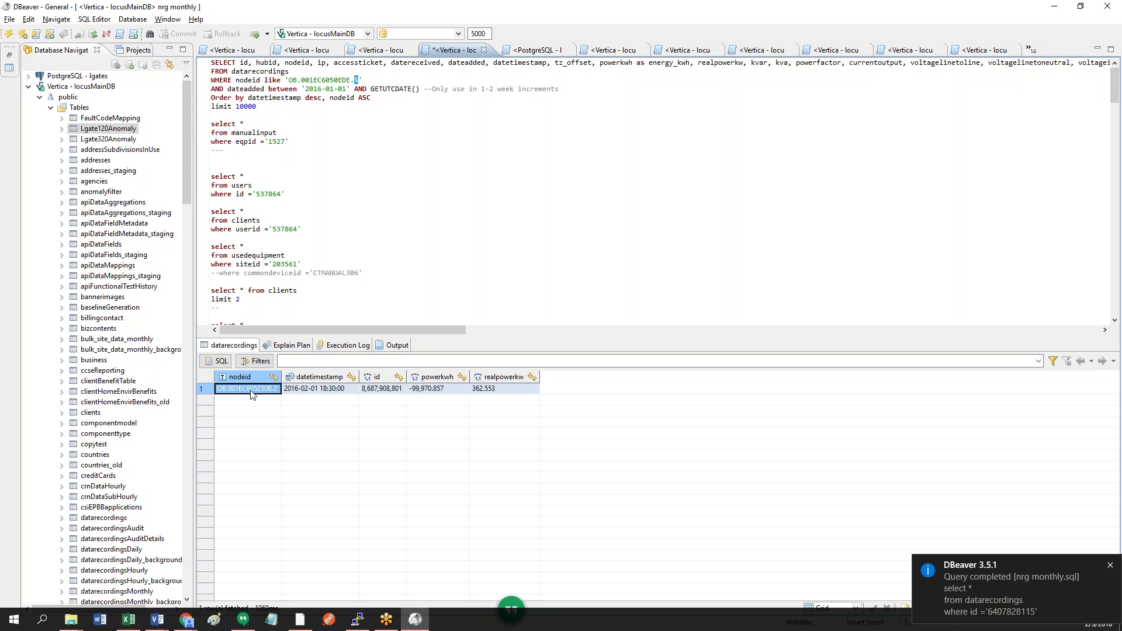
Step: Inspect the datetimestamp, id, powerkwh, realpowerkw and nodeid cells of the single row returned by the deletions query
click(318, 392)
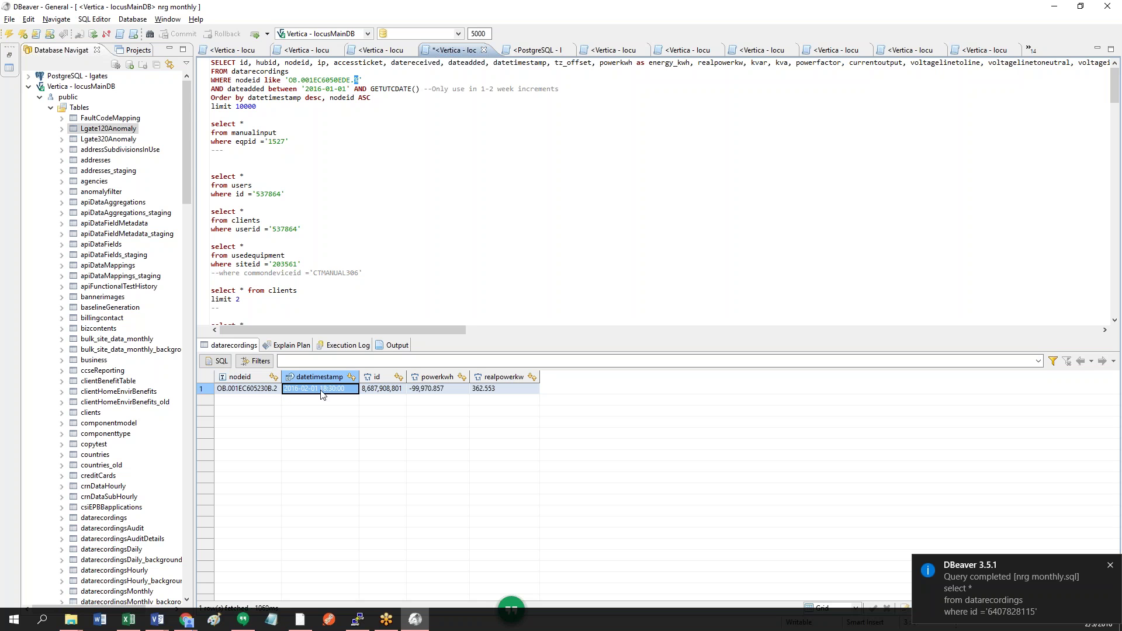
click(384, 392)
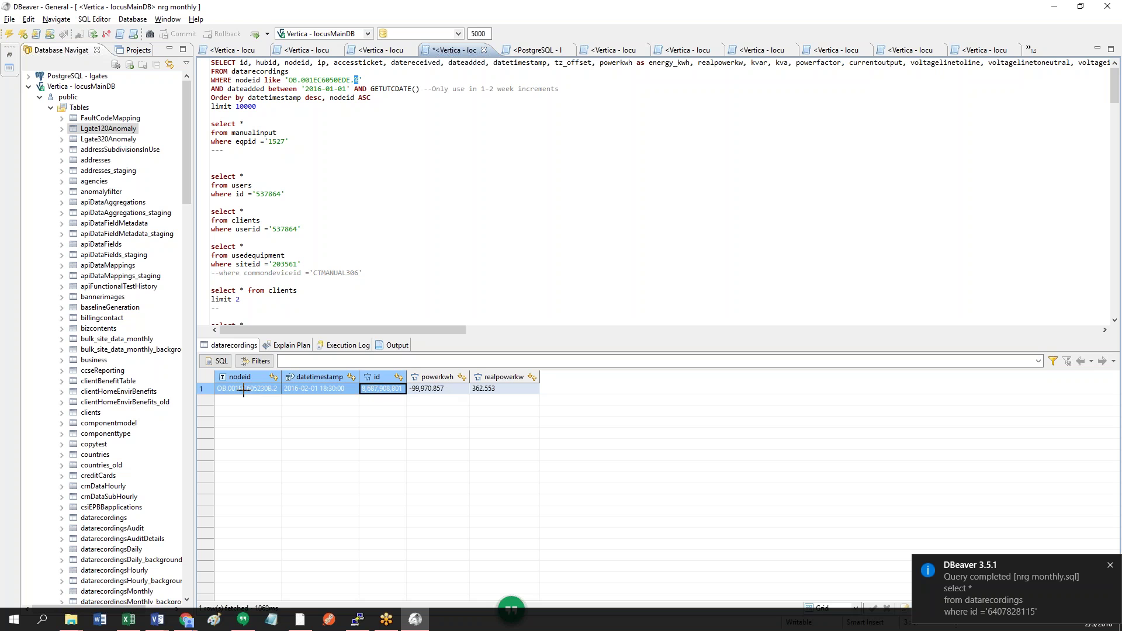
click(412, 390)
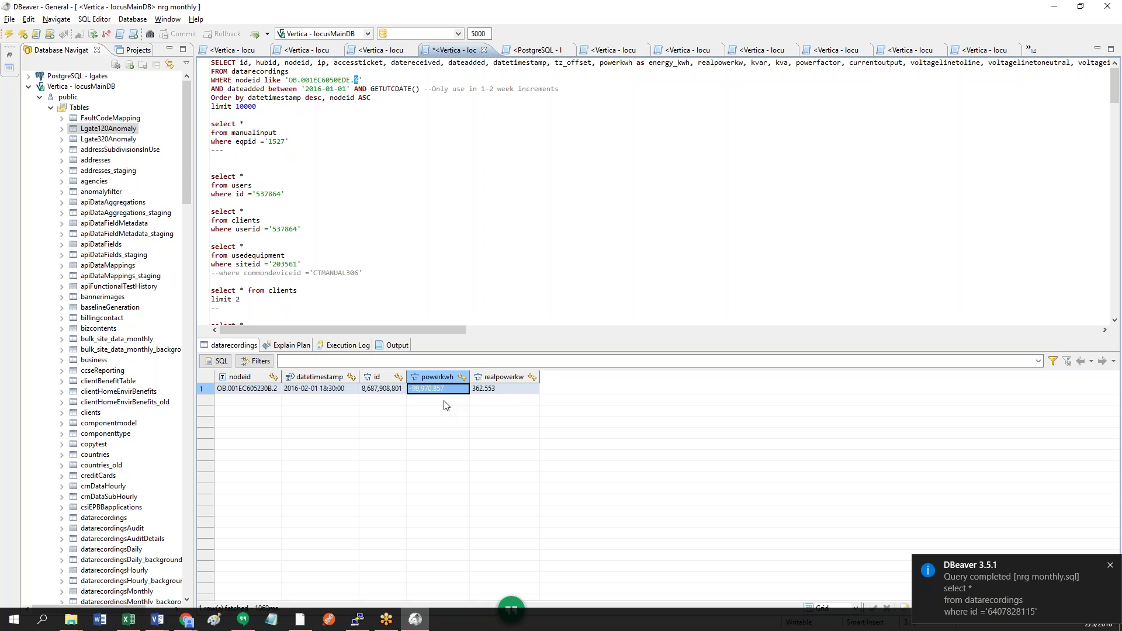
key(Right)
click(446, 393)
click(484, 397)
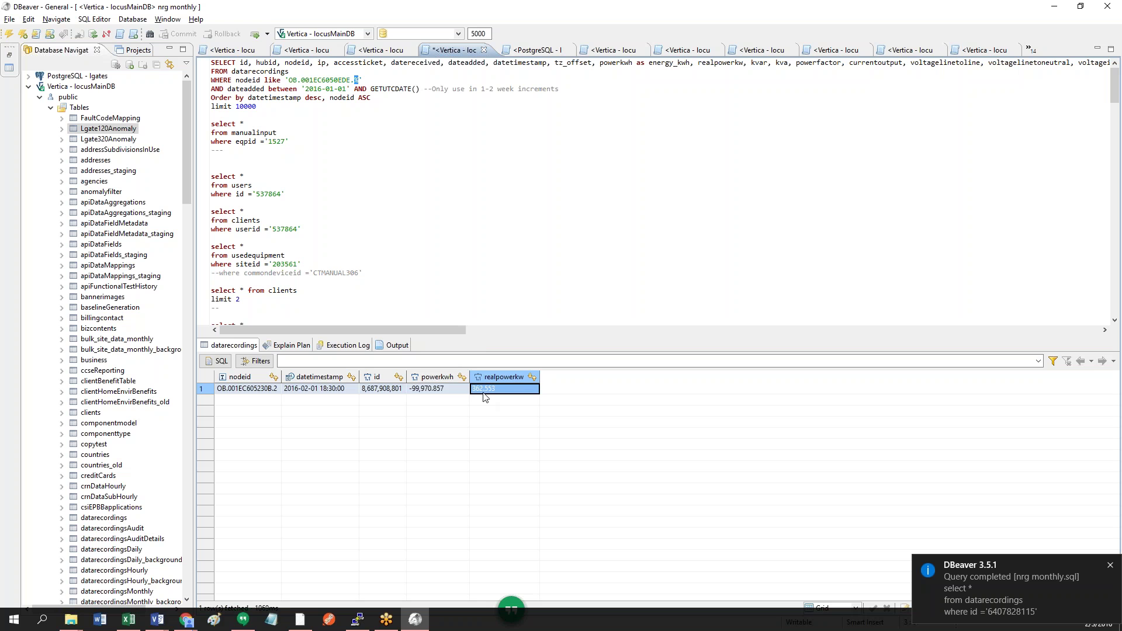
click(448, 393)
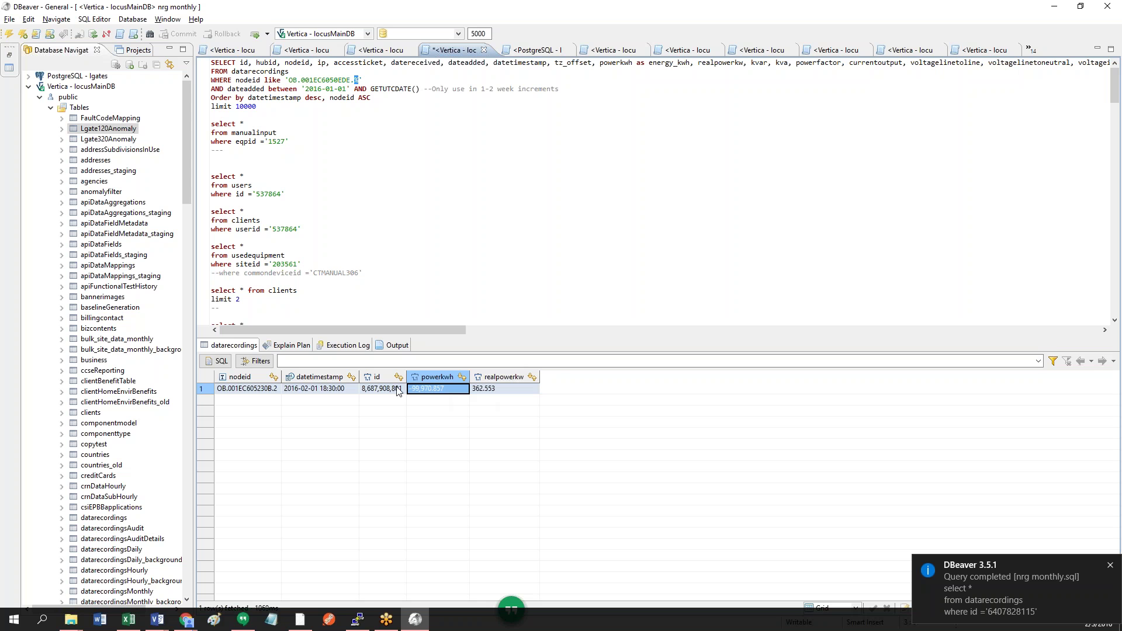
mouse_move(261, 391)
mouse_down()
mouse_move(491, 391)
mouse_move(260, 395)
mouse_up()
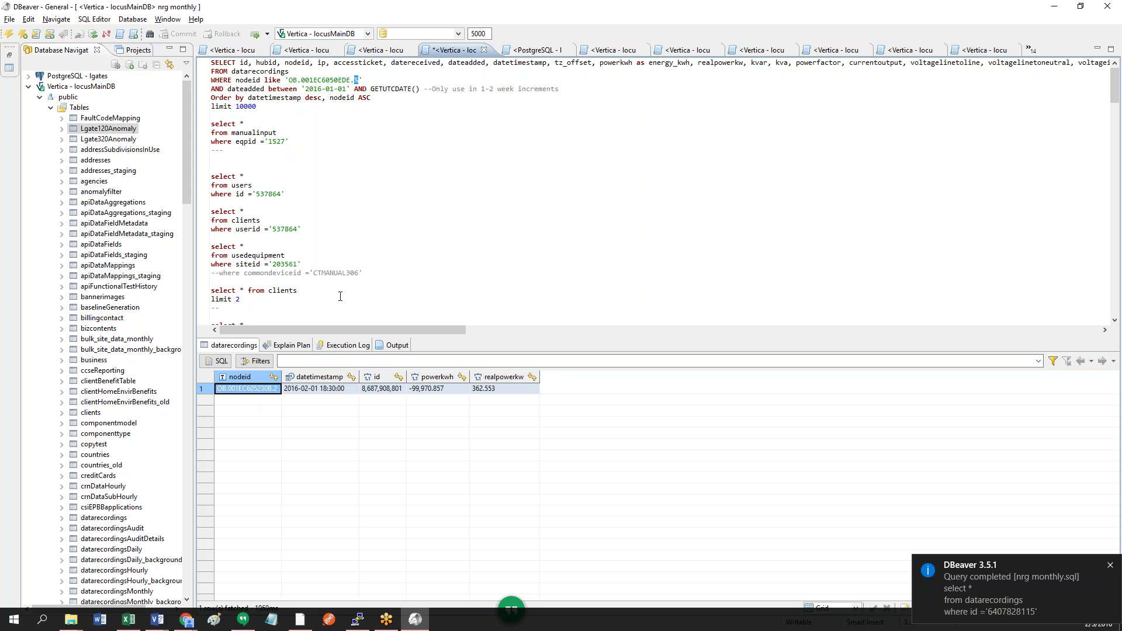
Step: Find the deletions query in the script again and highlight its SELECT column list and its FROM datarecordings clause
scroll(327, 292, down, 15)
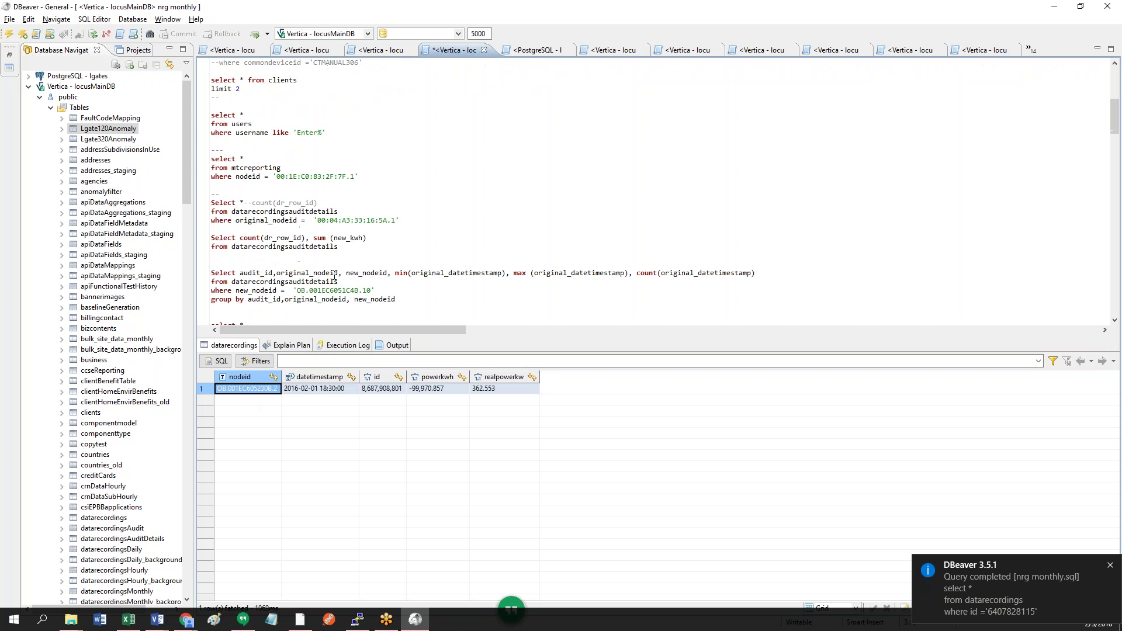
scroll(316, 246, down, 15)
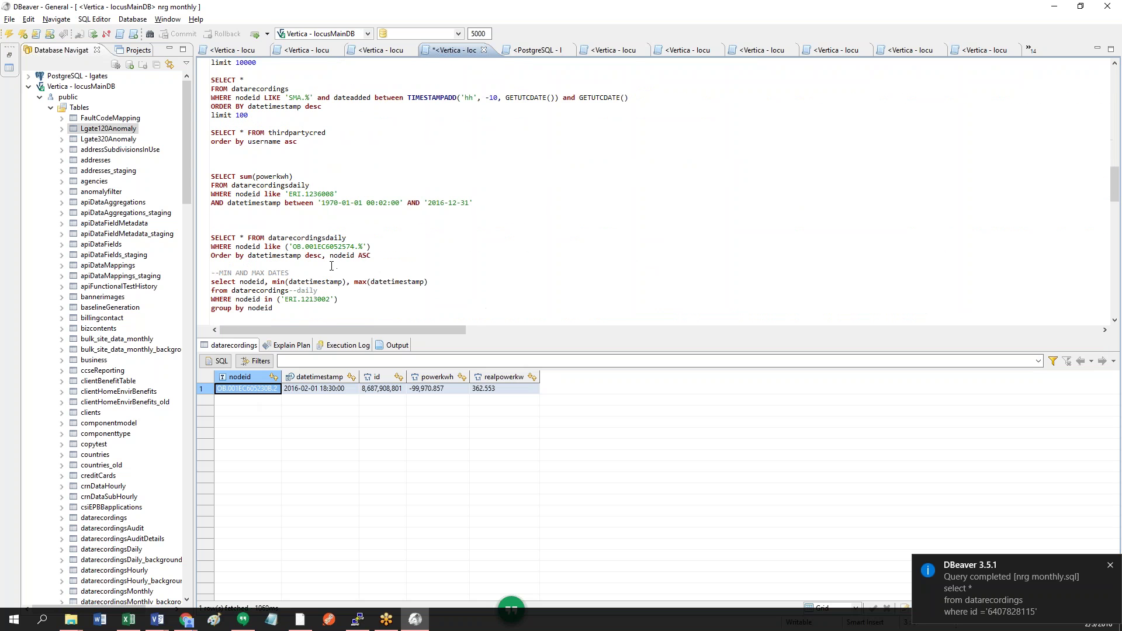
scroll(286, 216, down, 15)
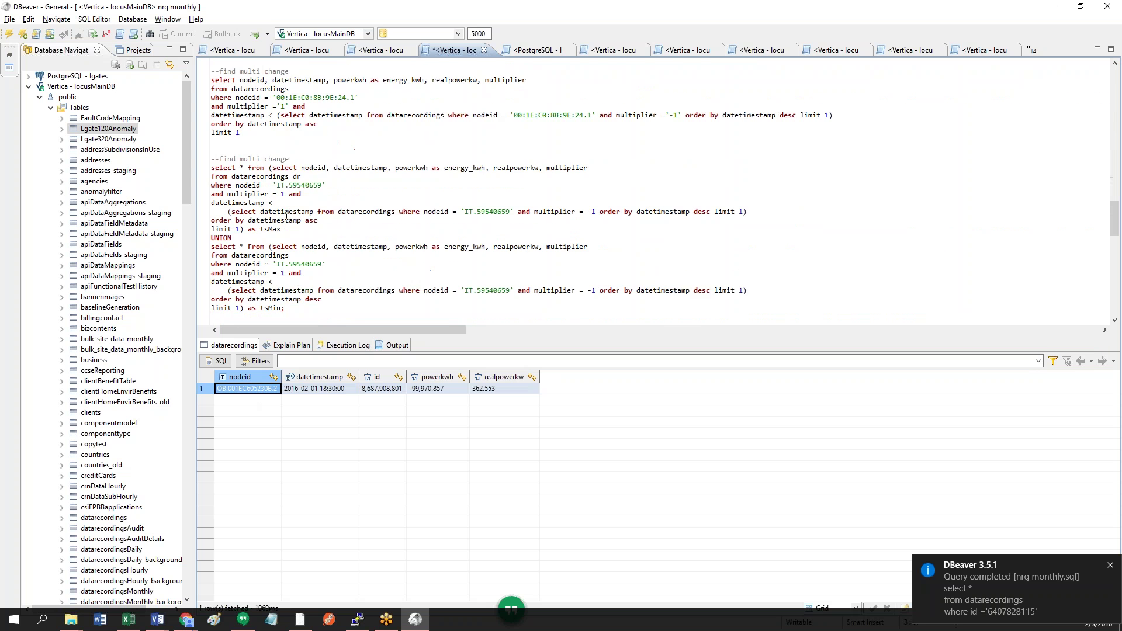
scroll(310, 187, up, 2)
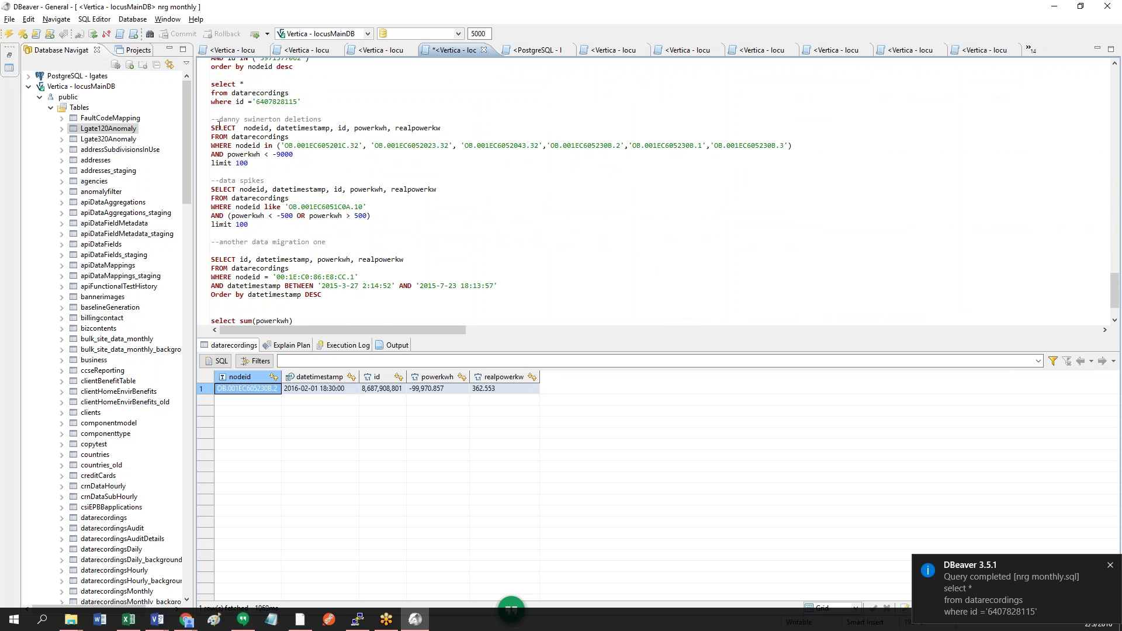
drag(211, 128, 367, 123)
click(297, 128)
drag(211, 129, 249, 163)
click(249, 163)
drag(211, 128, 417, 129)
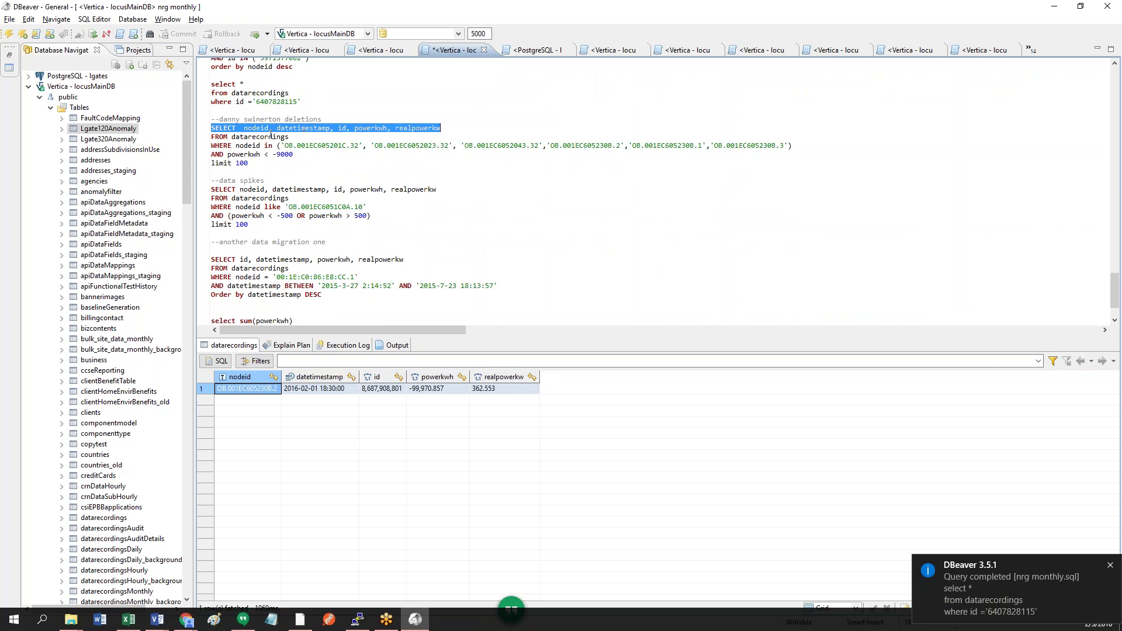
drag(211, 137, 288, 137)
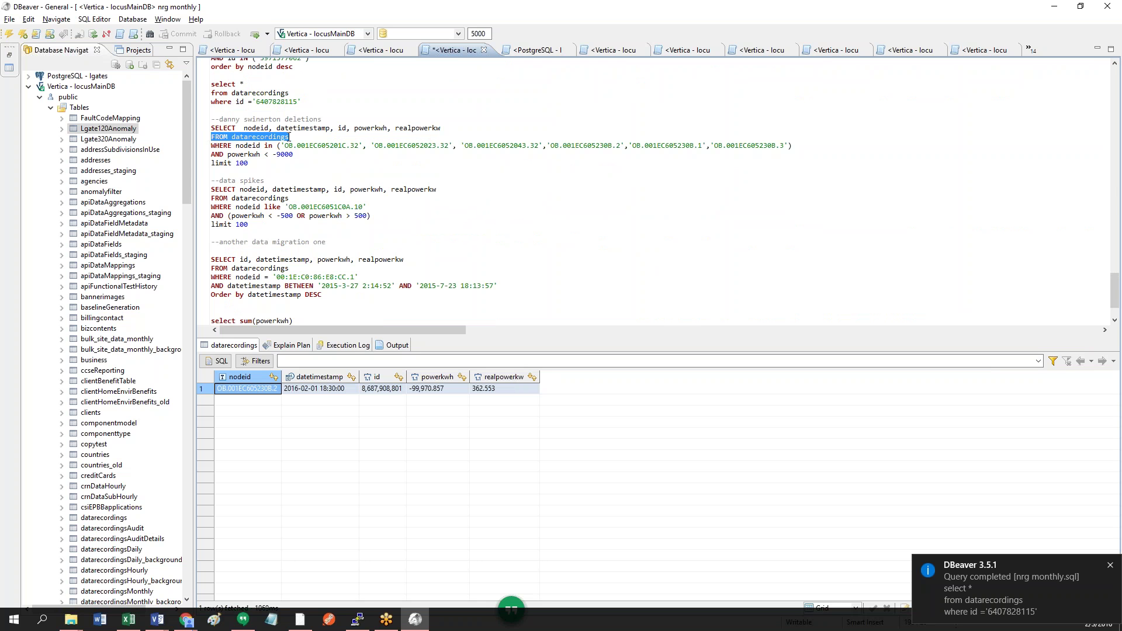
Step: Highlight the deletions query's nodeid list and powerkwh < -9000 condition, rerun the query and inspect the returned powerkwh cell
click(266, 146)
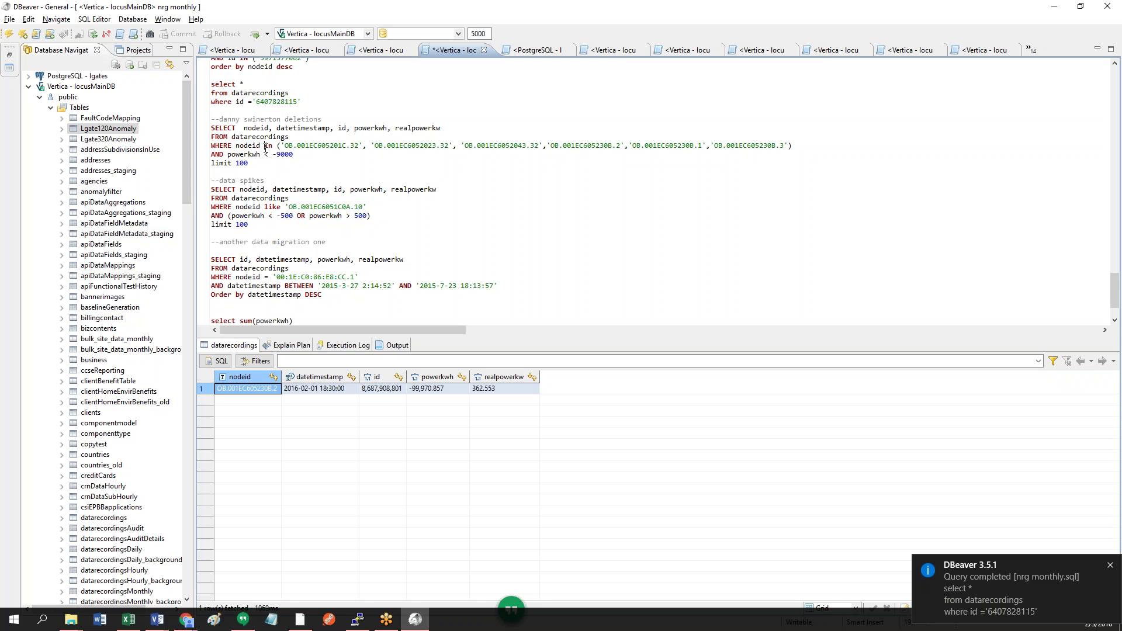
drag(213, 147, 281, 141)
drag(292, 141, 454, 144)
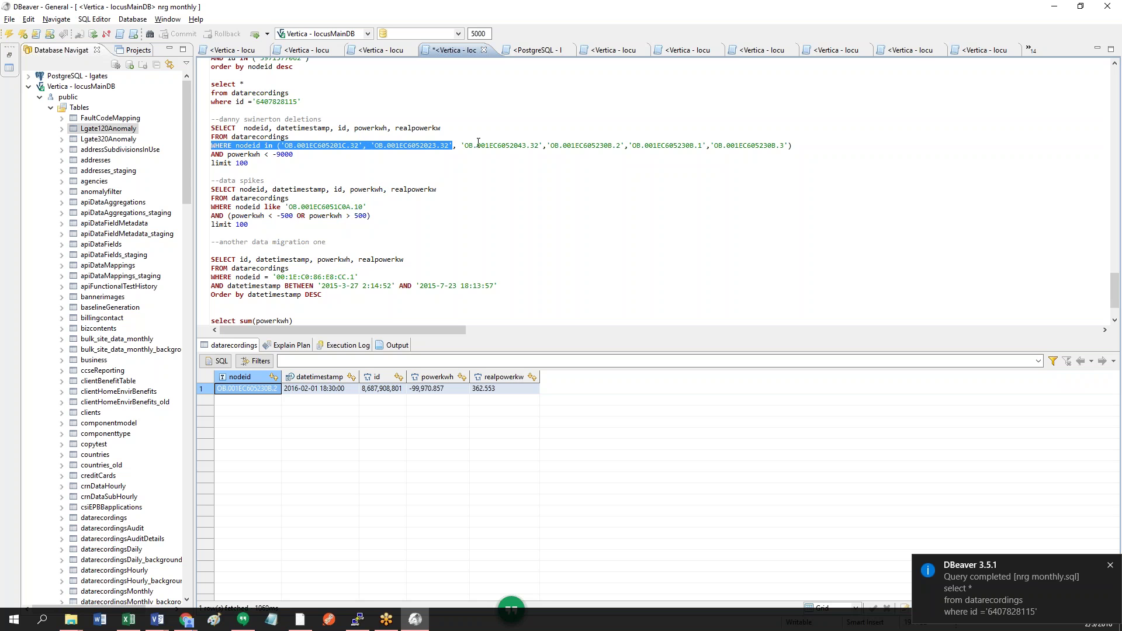
click(477, 145)
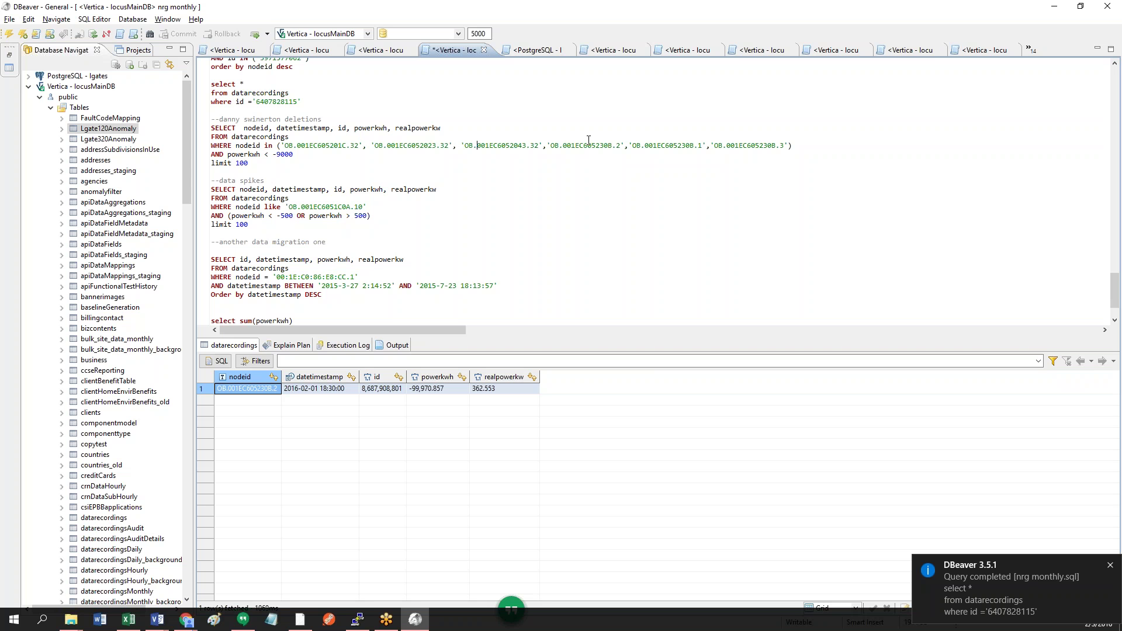
drag(213, 155, 278, 155)
click(292, 155)
key(ctrl+Return)
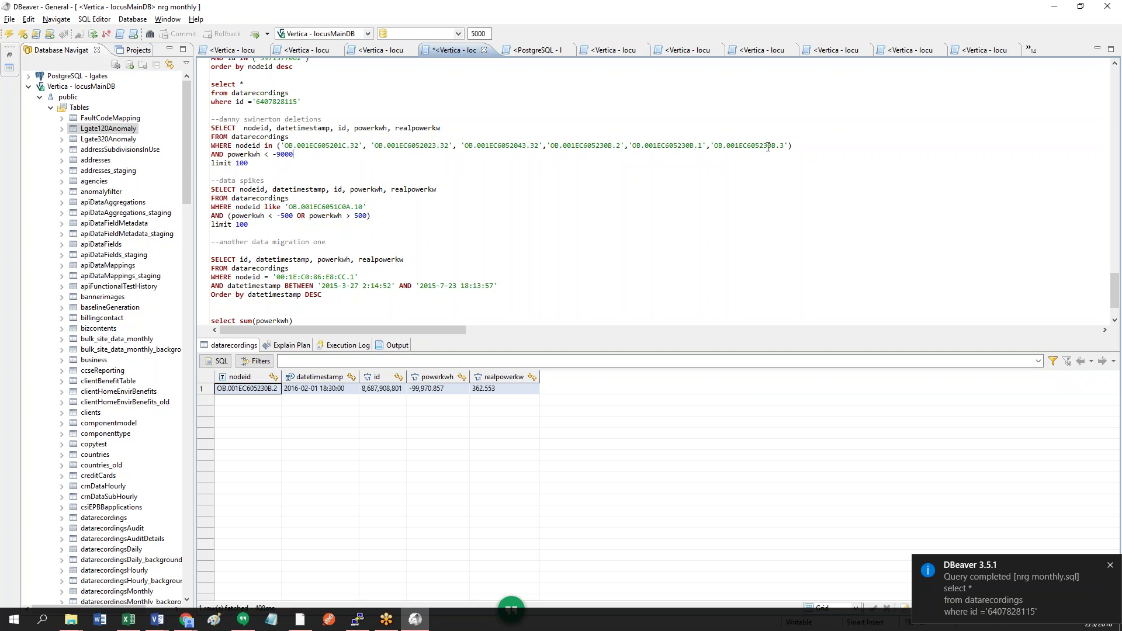
click(397, 394)
click(415, 394)
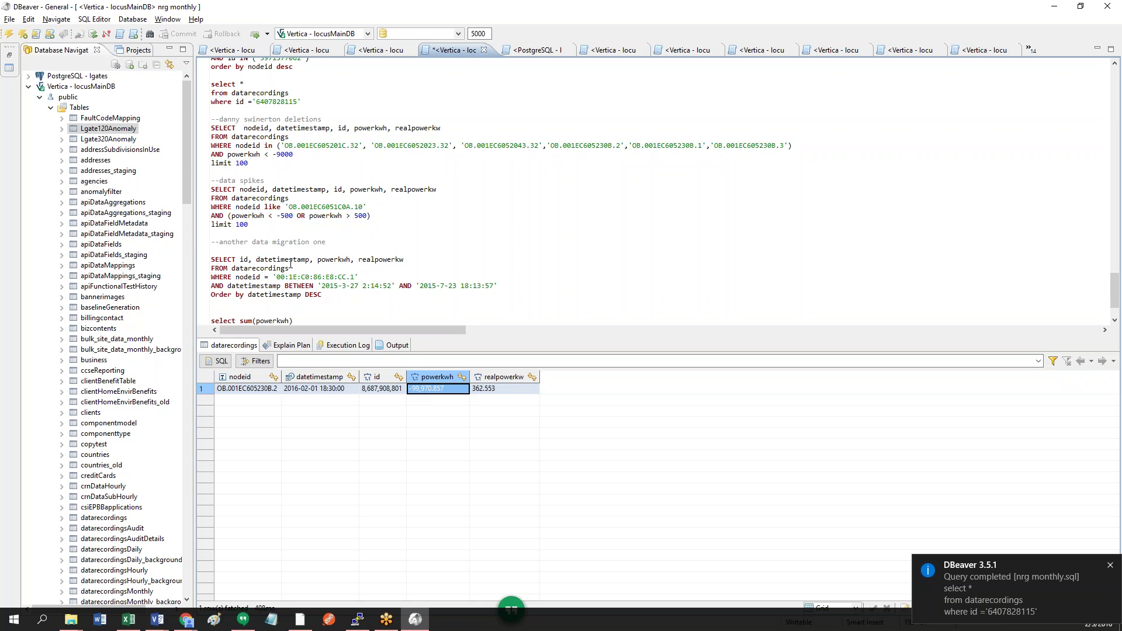
Step: Change the first query's nodeid filter to 'OB.001EC6050EDE.30' and run the query
scroll(290, 265, down, 2)
scroll(290, 257, up, 20)
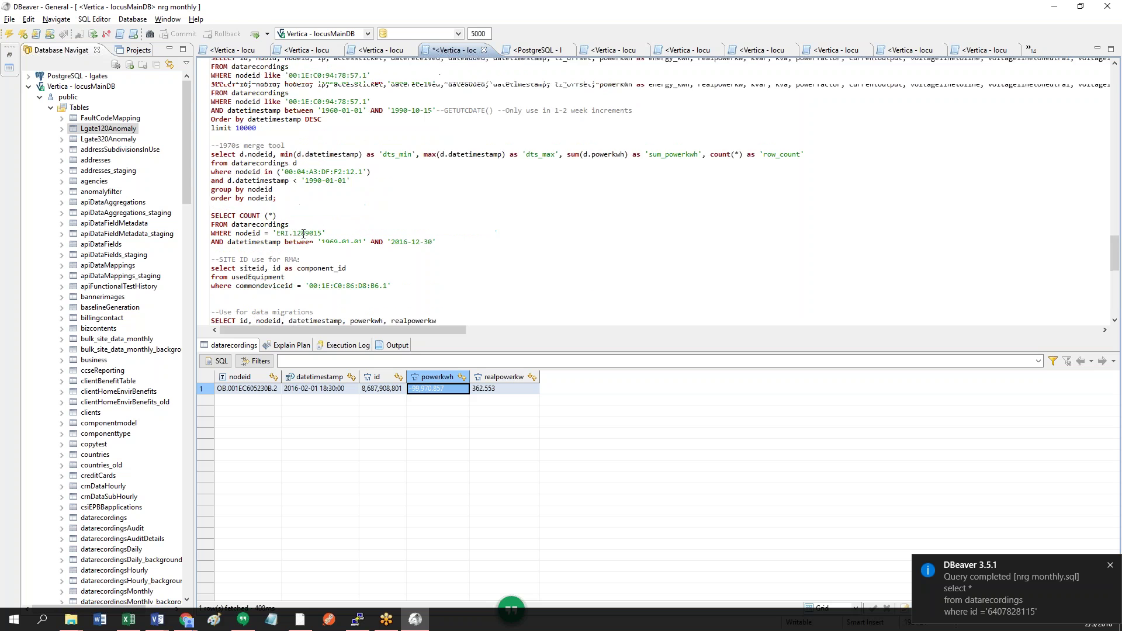
scroll(333, 141, up, 15)
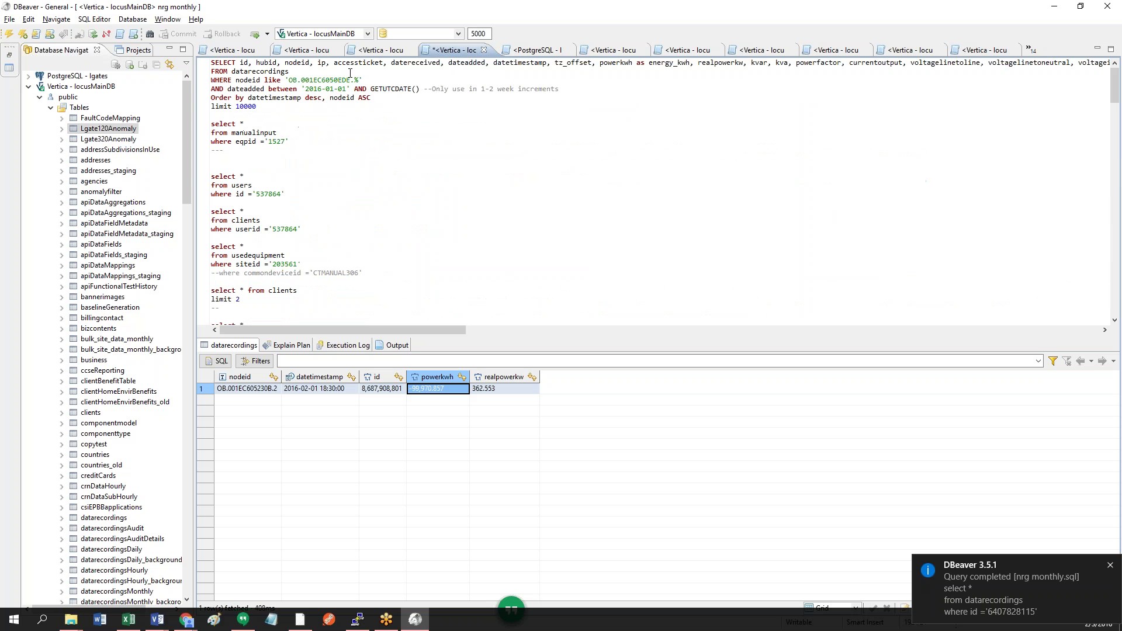
click(360, 80)
text(30)
key(ctrl+Return)
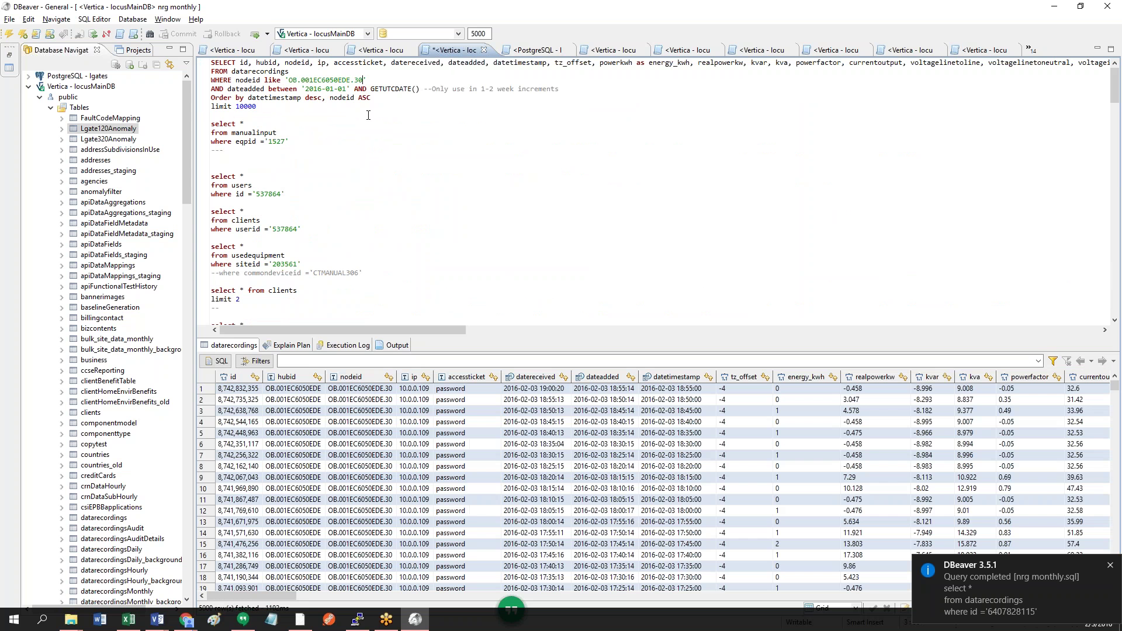
Step: Highlight the whole first query, from its SELECT to limit 10000, and examine the nodeid value in its filter
drag(286, 105, 155, 13)
click(262, 111)
drag(261, 107, 185, 38)
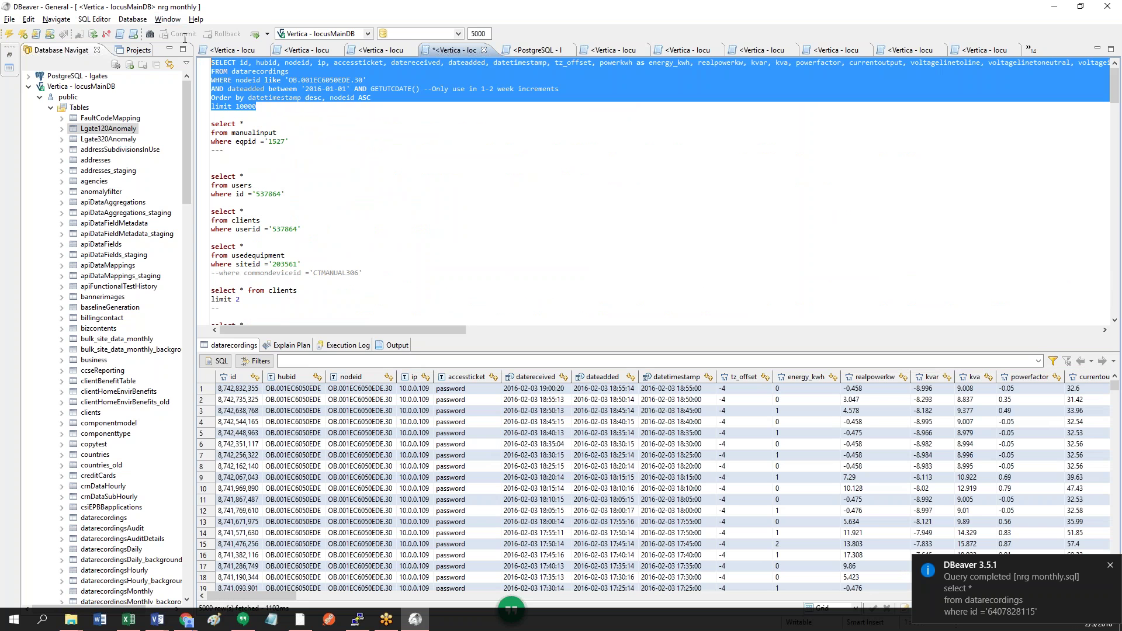
click(331, 106)
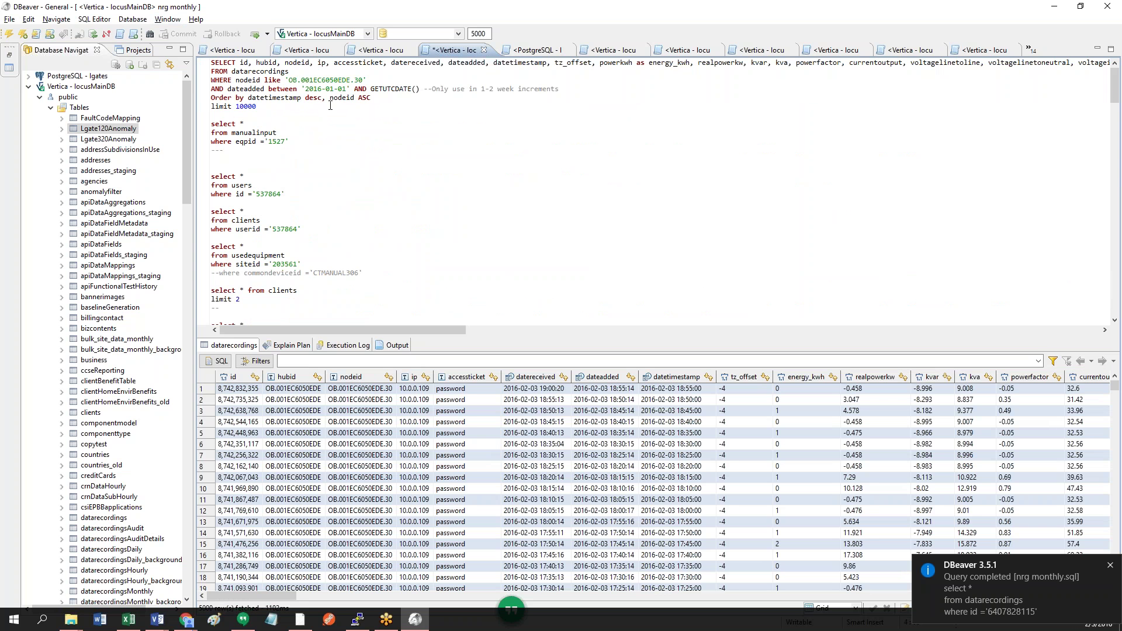
key(ctrl+shift+Home)
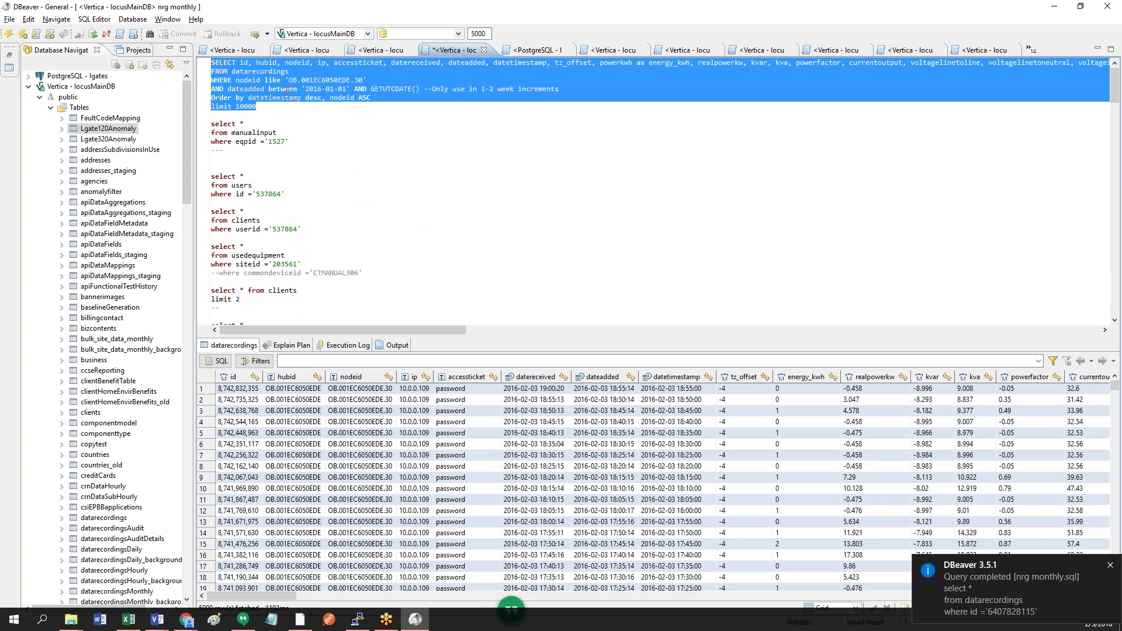
click(290, 81)
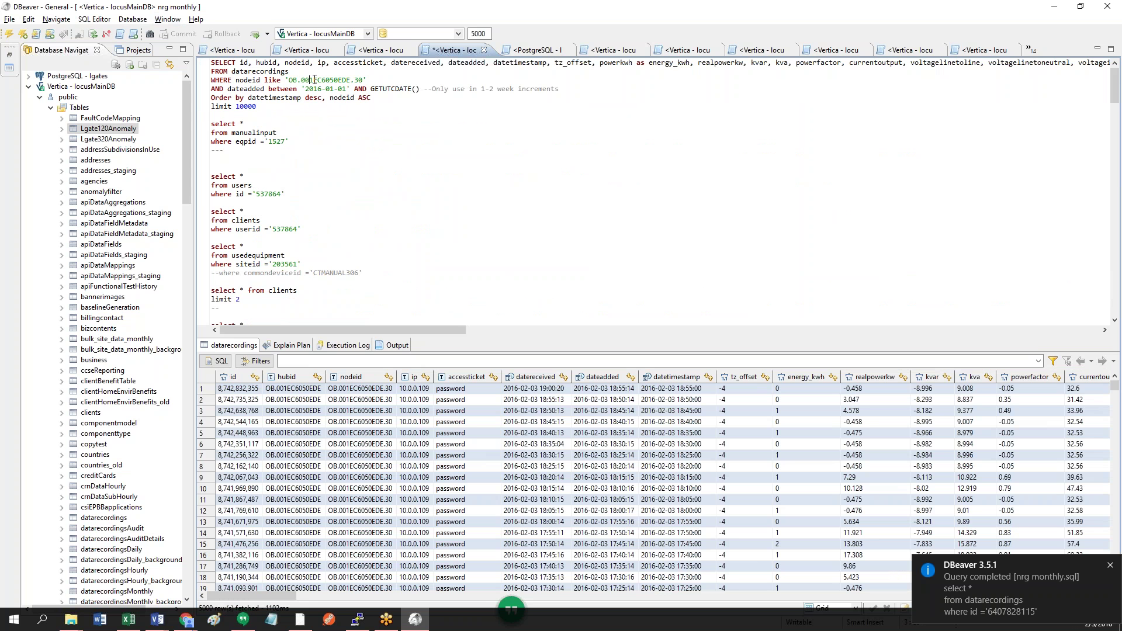
click(315, 79)
double_click(315, 80)
drag(290, 80, 362, 80)
Step: Set the first query's dateadded start to '2016-02-01' and run it
click(360, 92)
key(Delete)
text(2)
key(ctrl+Return)
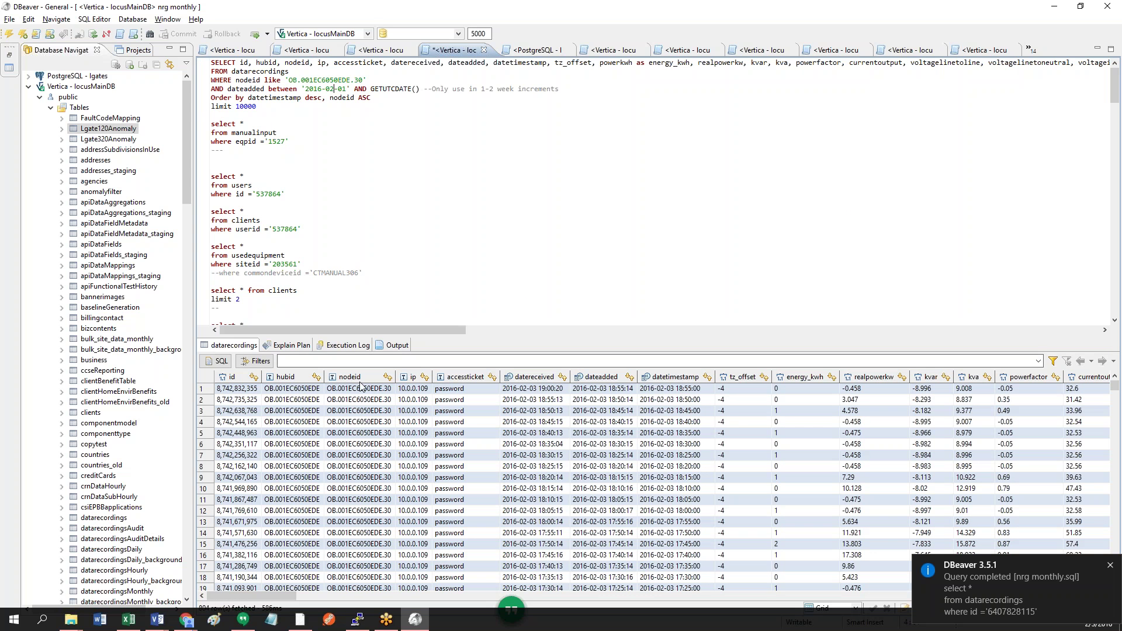
Step: Inspect the ip, dateadded and datetimestamp values in the result rows and try to dismiss the query notification
click(412, 411)
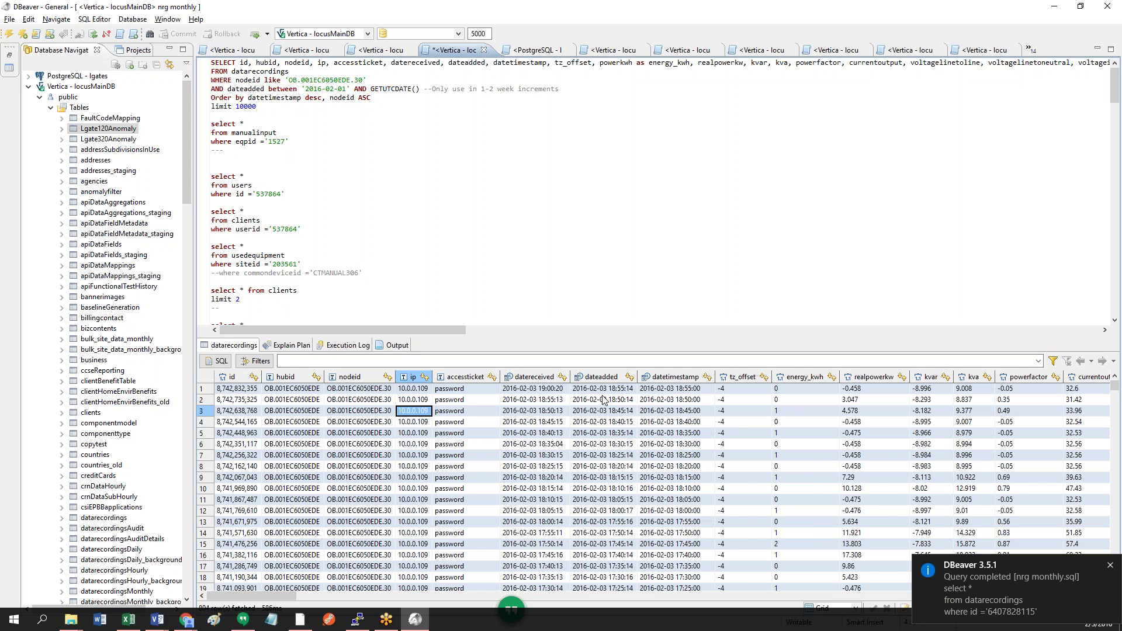
drag(583, 392, 225, 586)
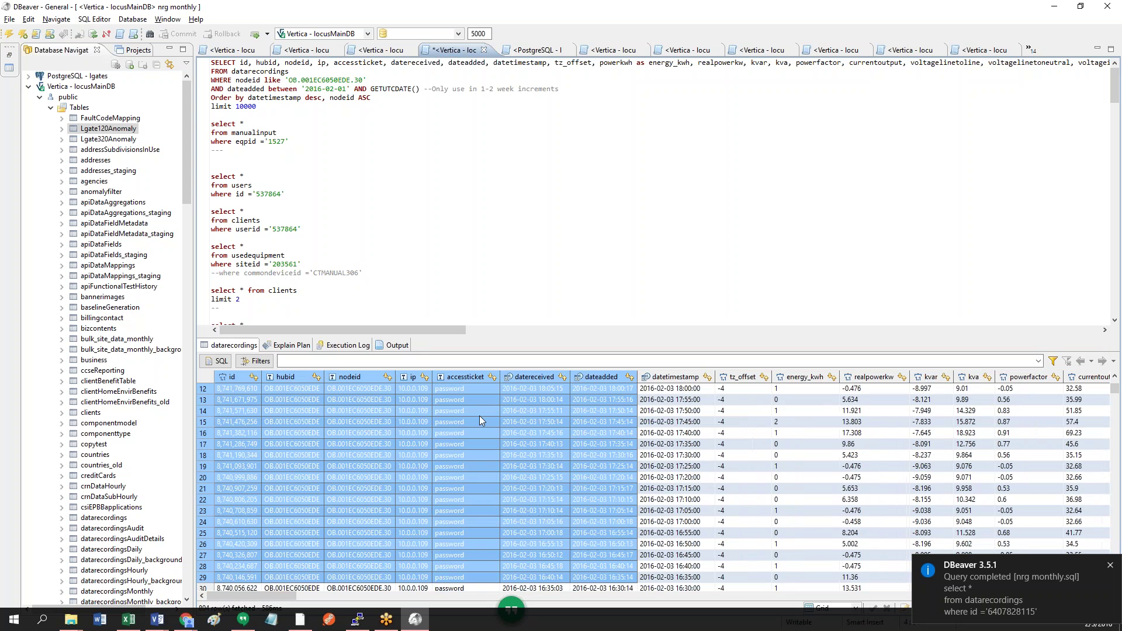
click(682, 391)
scroll(682, 393, up, 4)
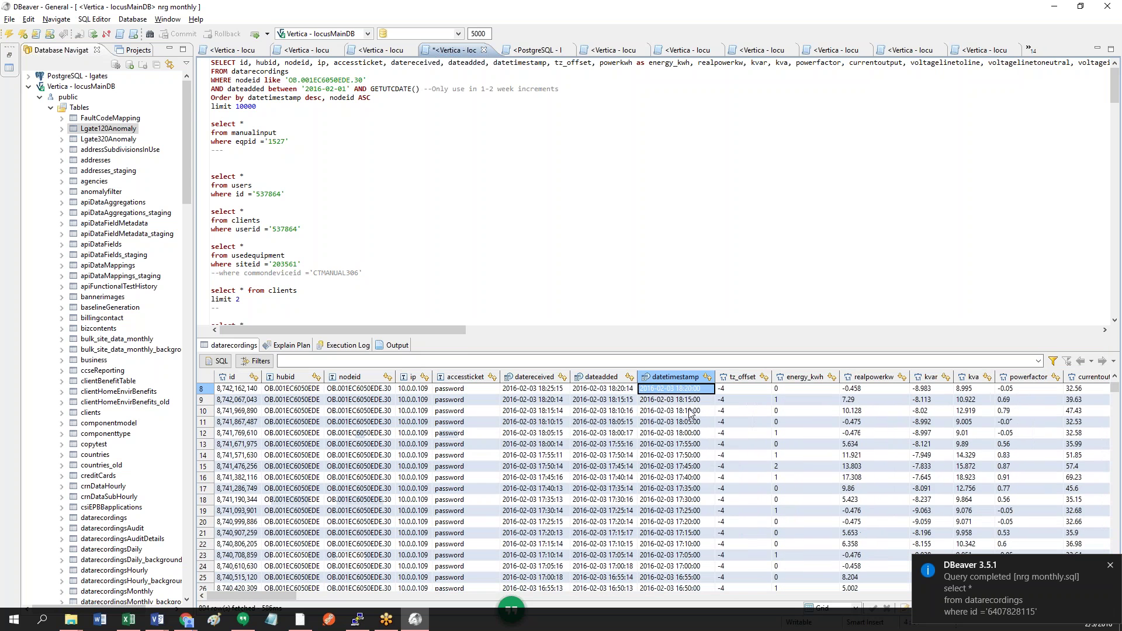
click(682, 391)
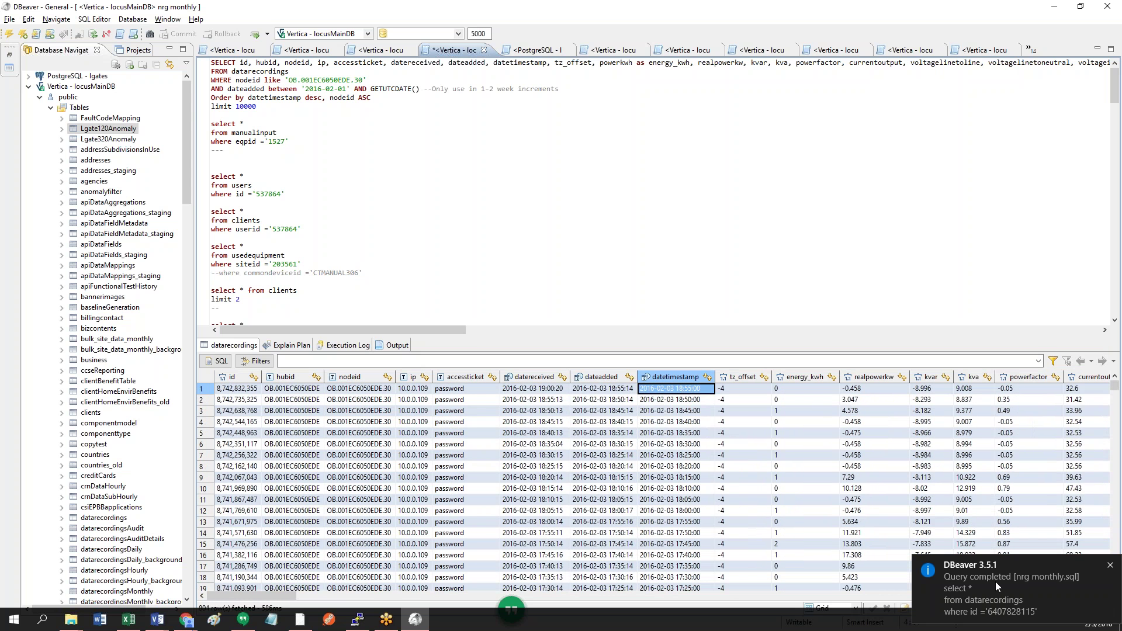
click(1112, 567)
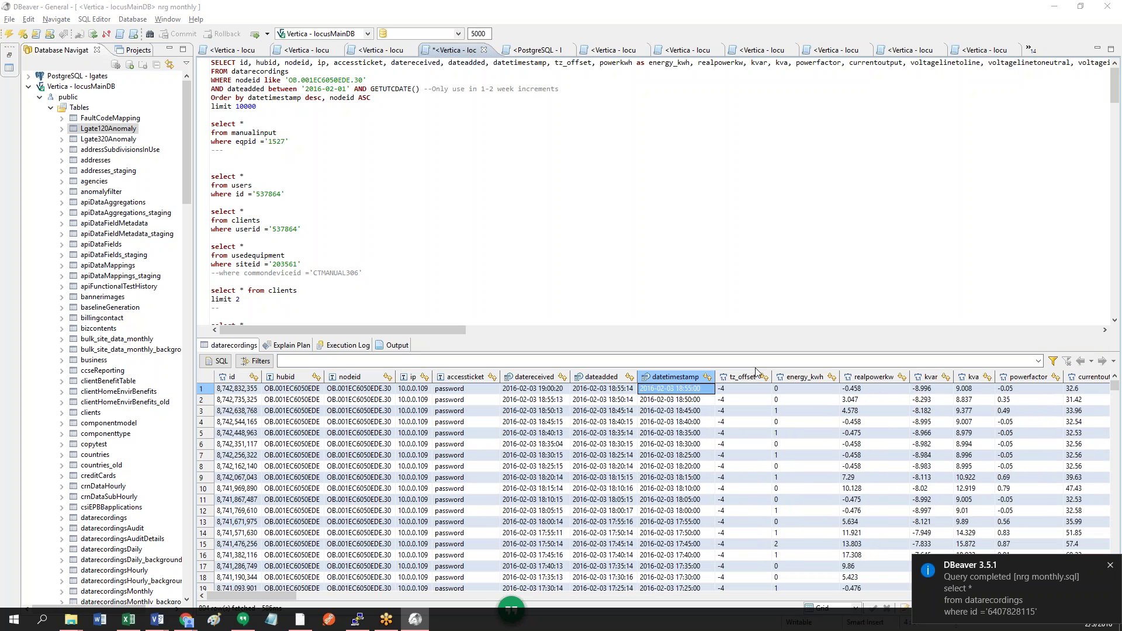
Step: Compare the first row's datetimestamp, tz_offset and energy_kwh cells, and check energy_kwh in the third row
key(Right)
key(Right)
key(Right)
key(Right)
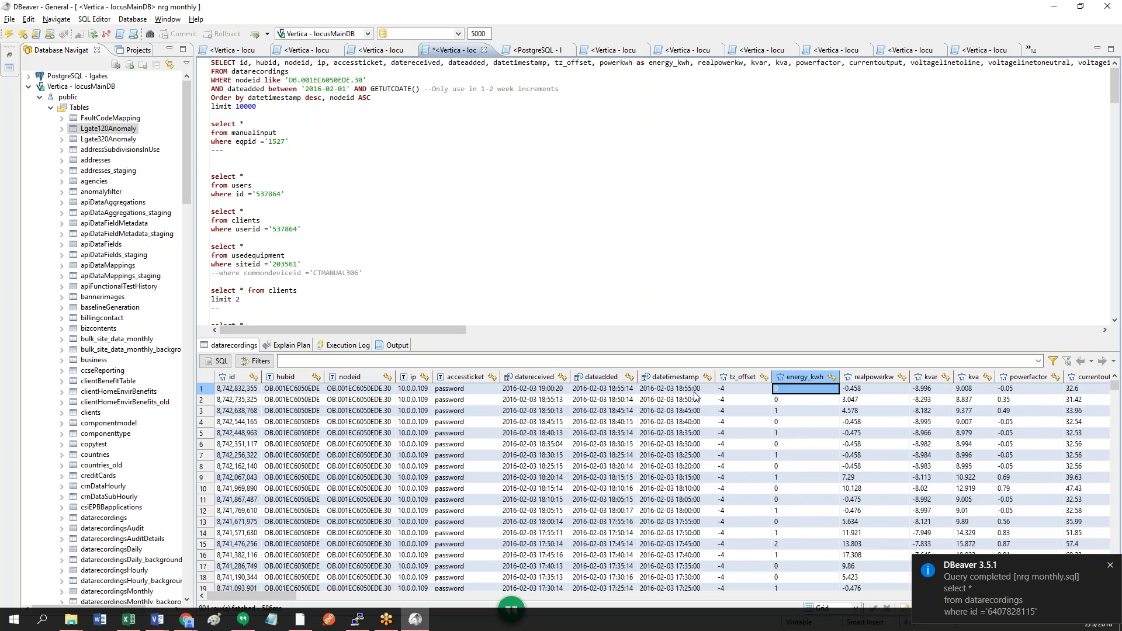
key(Left)
key(Left)
key(Left)
click(795, 392)
click(793, 410)
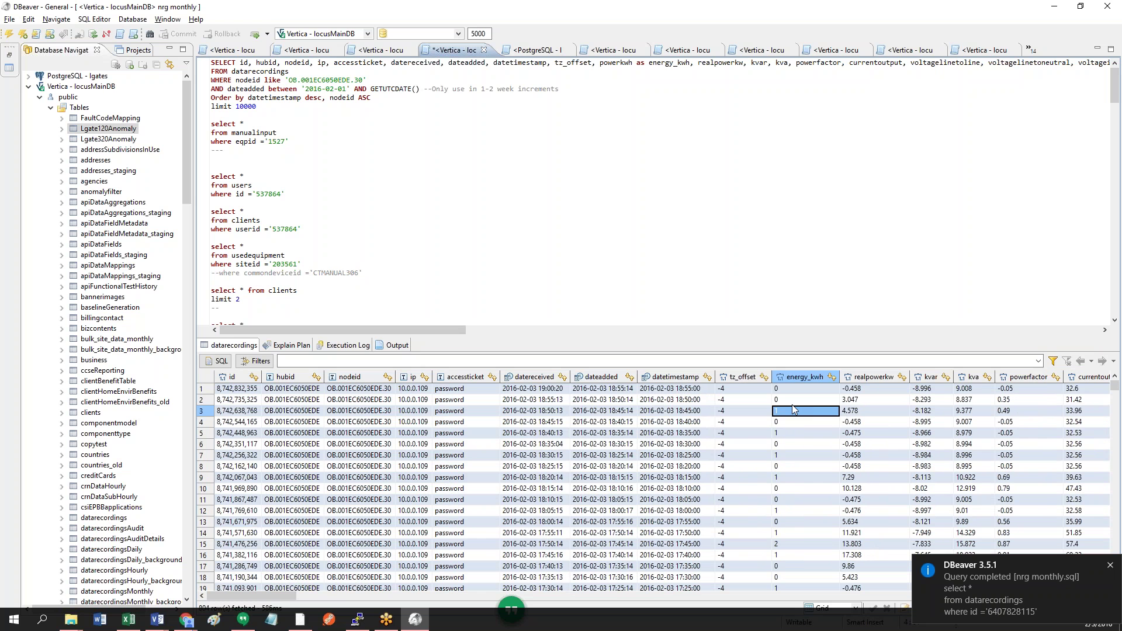
Step: Examine the first row's electrical readings column by column, from realpowerkw through powerfactor and currentoutput to voltagelinetoneutral
key(Right)
key(Up)
key(Up)
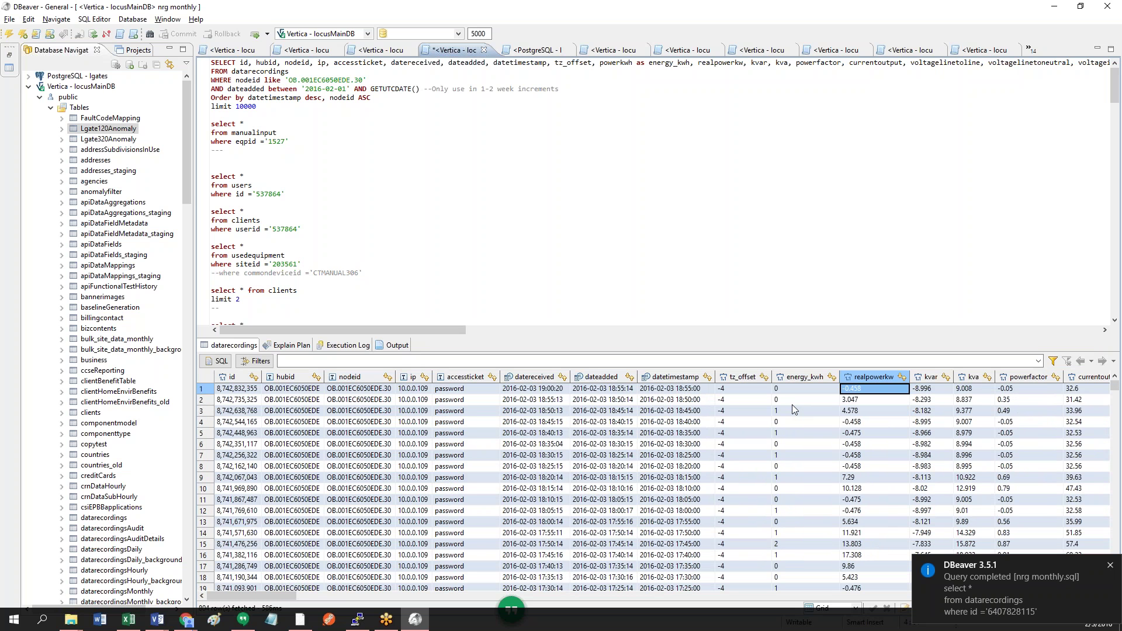
key(Right)
key(Right)
key(Right)
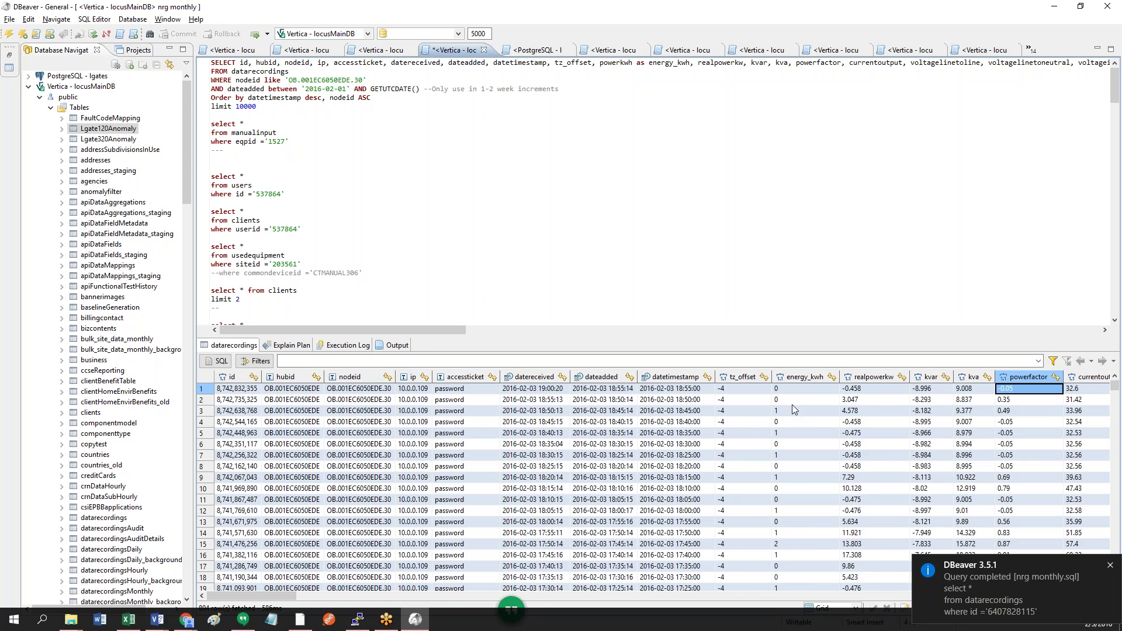
key(Right)
key(Right)
key(Right)
key(Right)
key(Right)
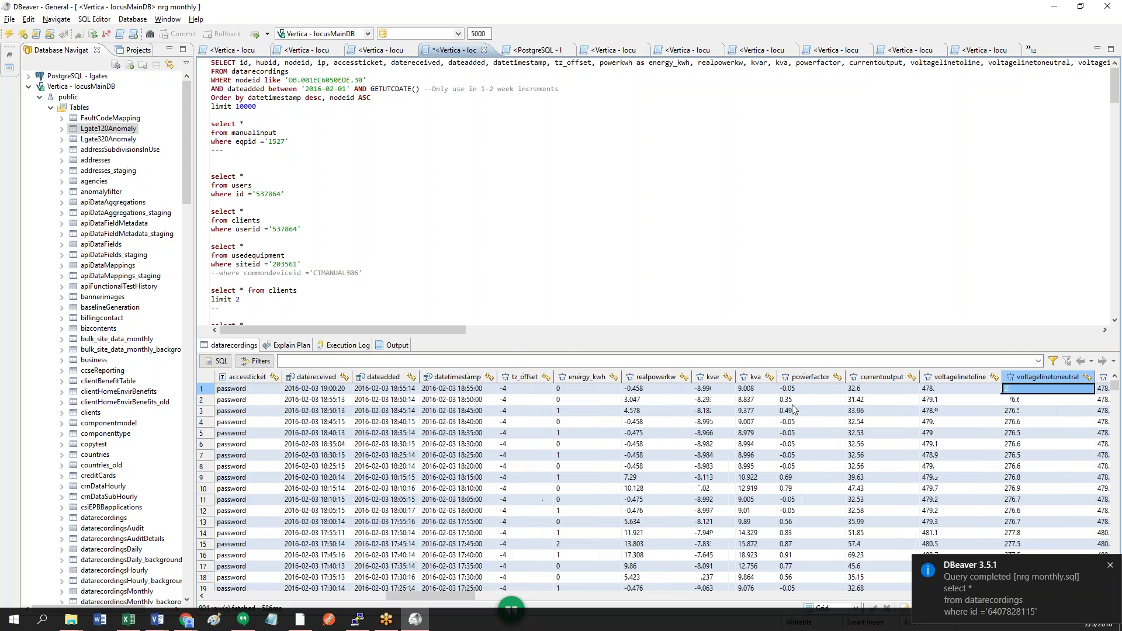
Step: Examine the voltageinput and acfrequency readings and compare the per-phase realpowerkwa, realpowerkwb and realpowerkwc values in the first two rows
key(Right)
key(Right)
key(Right)
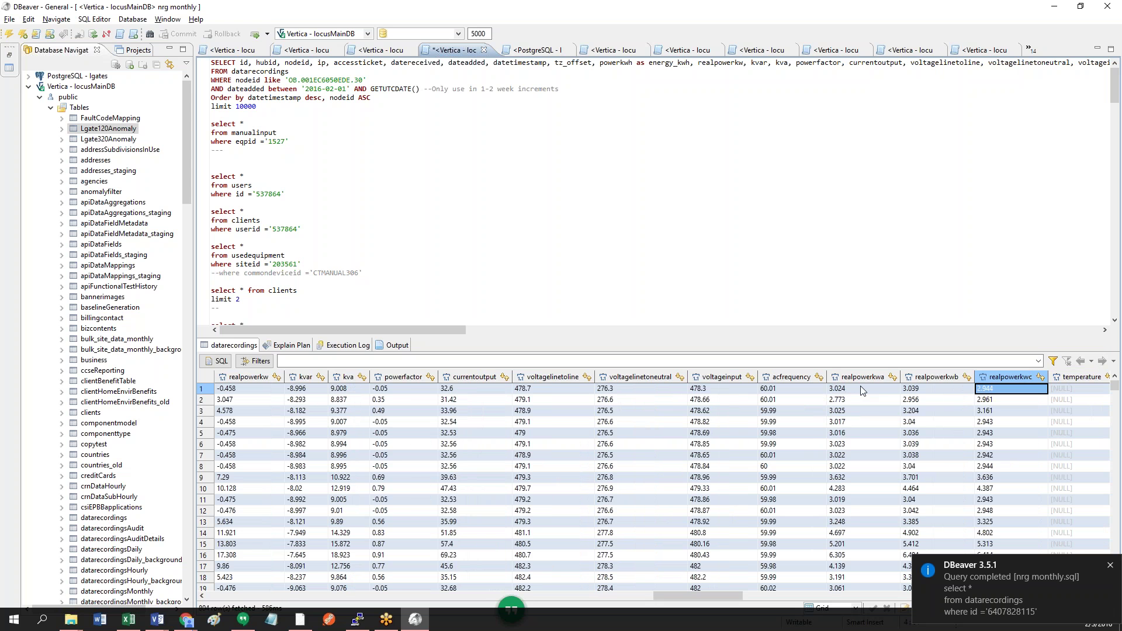
drag(862, 390, 1003, 389)
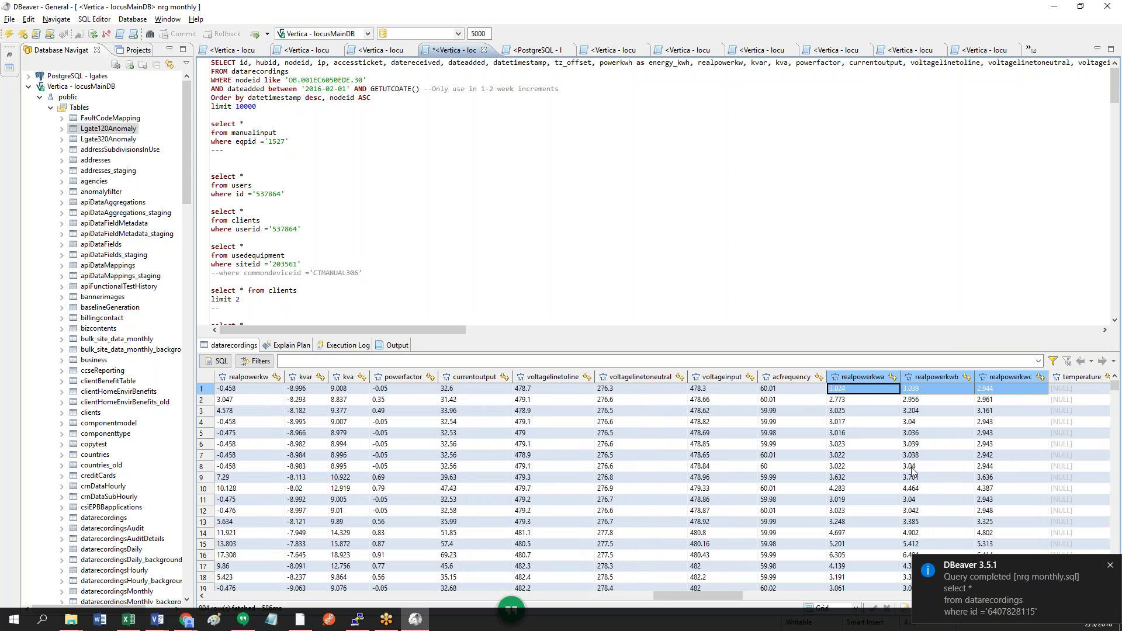
click(859, 389)
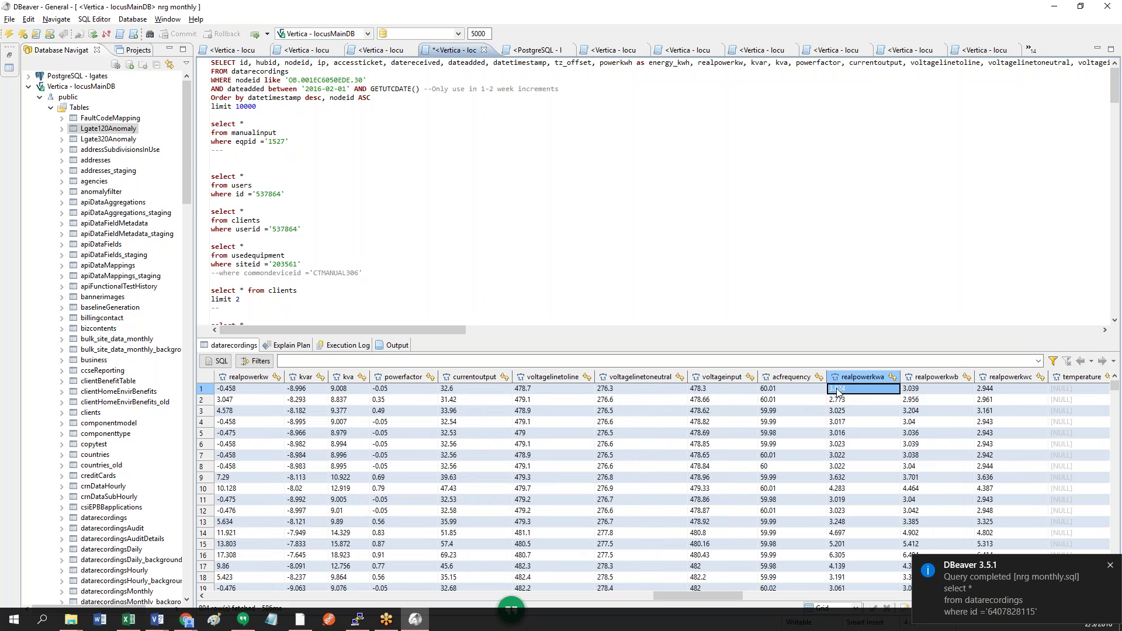
click(997, 393)
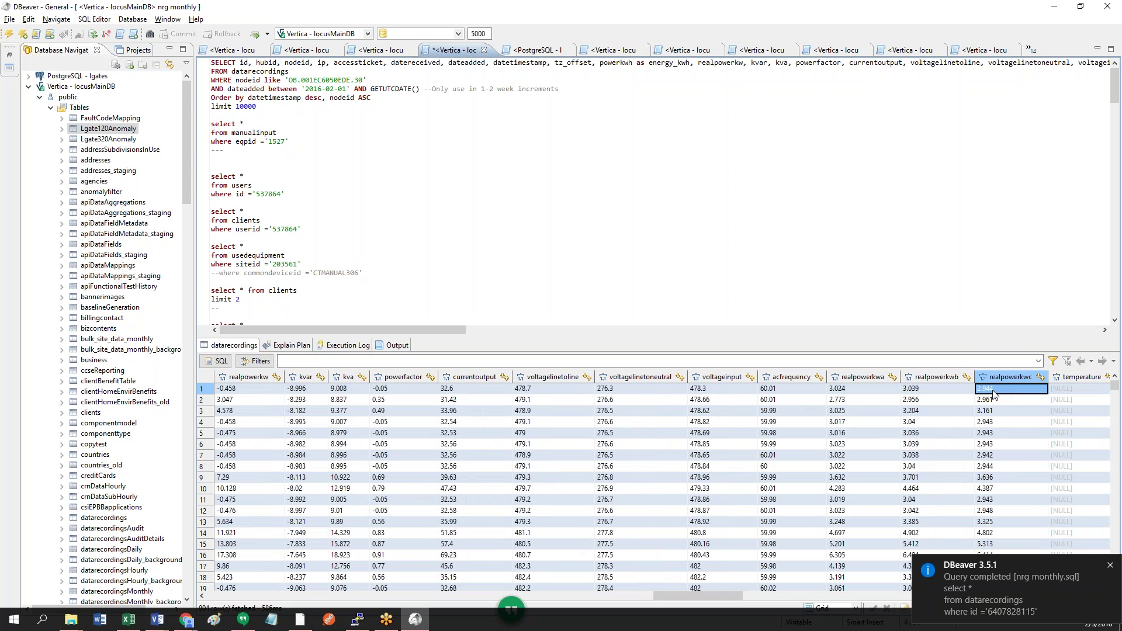
shift+click(850, 391)
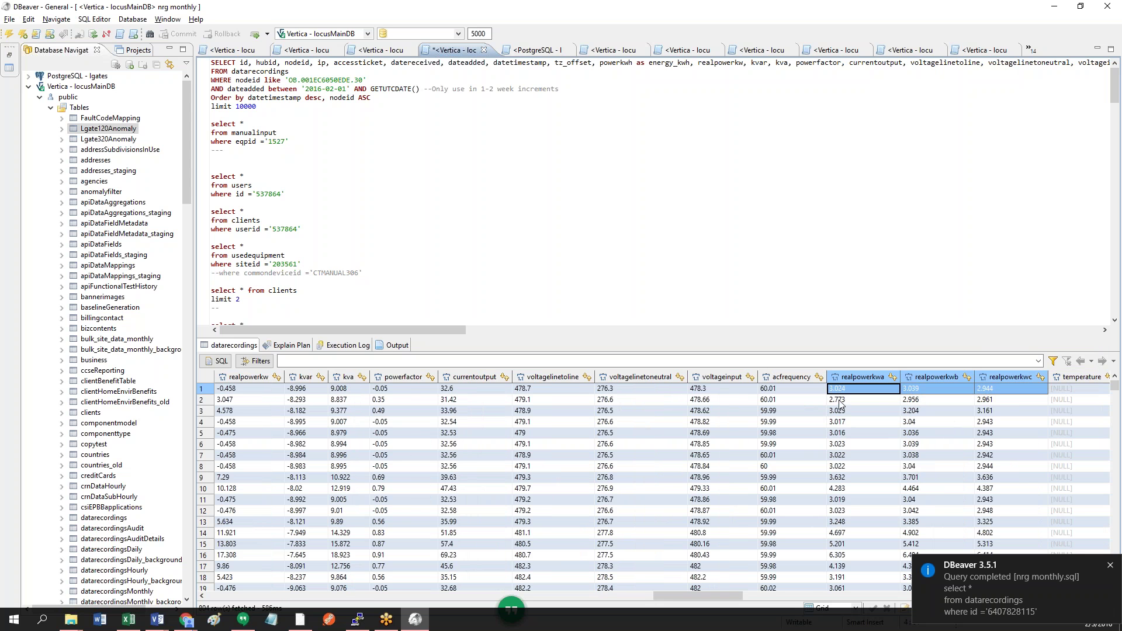
drag(865, 402, 987, 401)
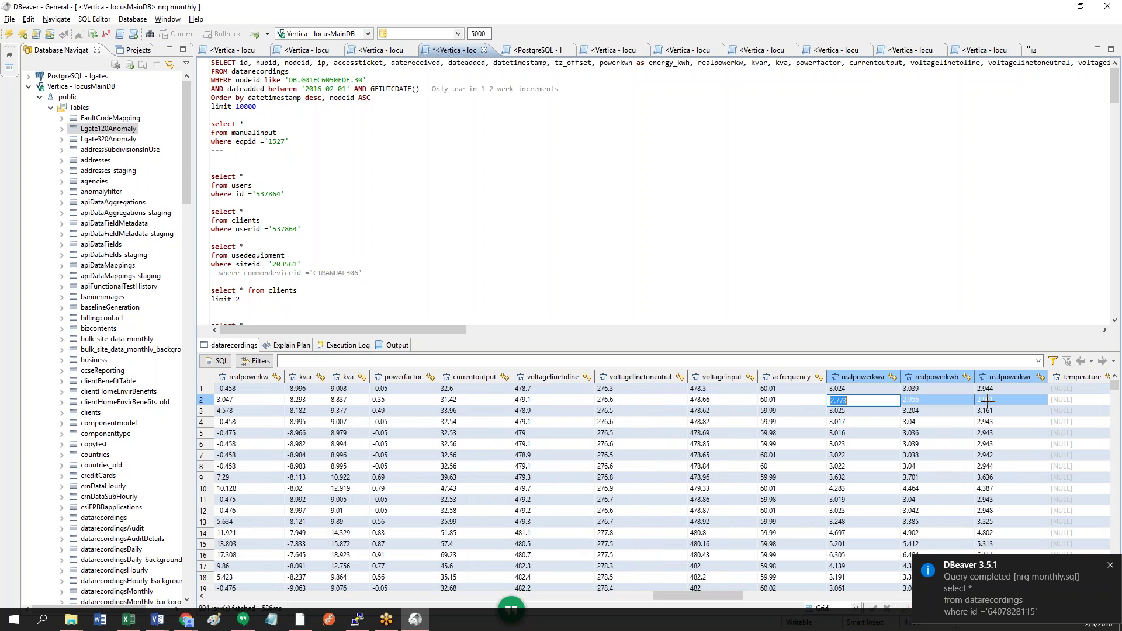
click(874, 390)
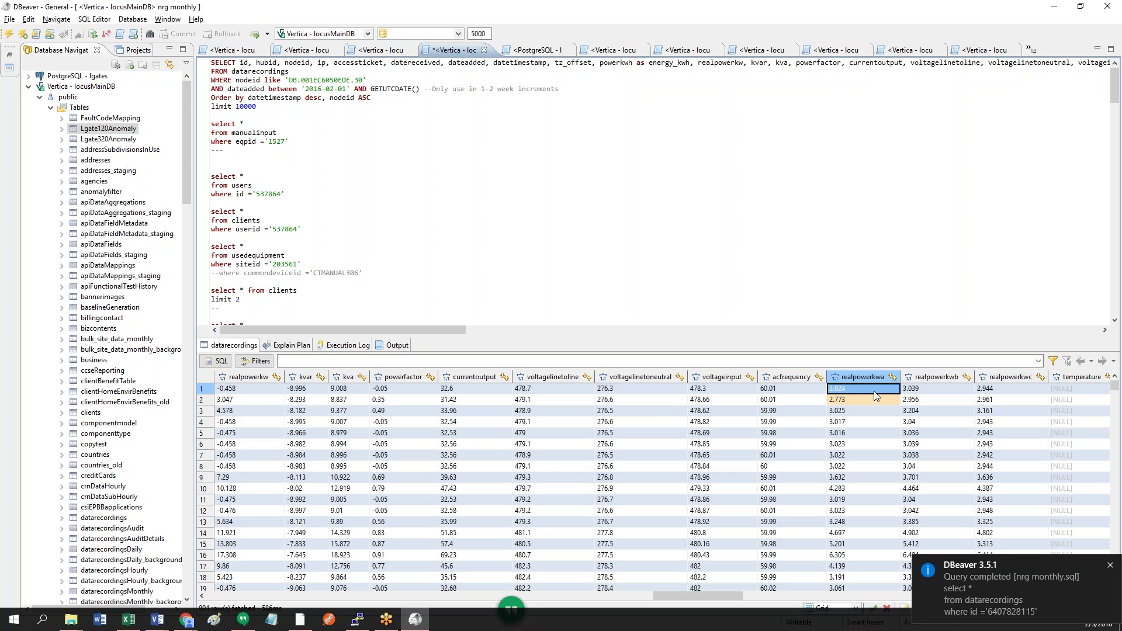
drag(884, 392, 994, 391)
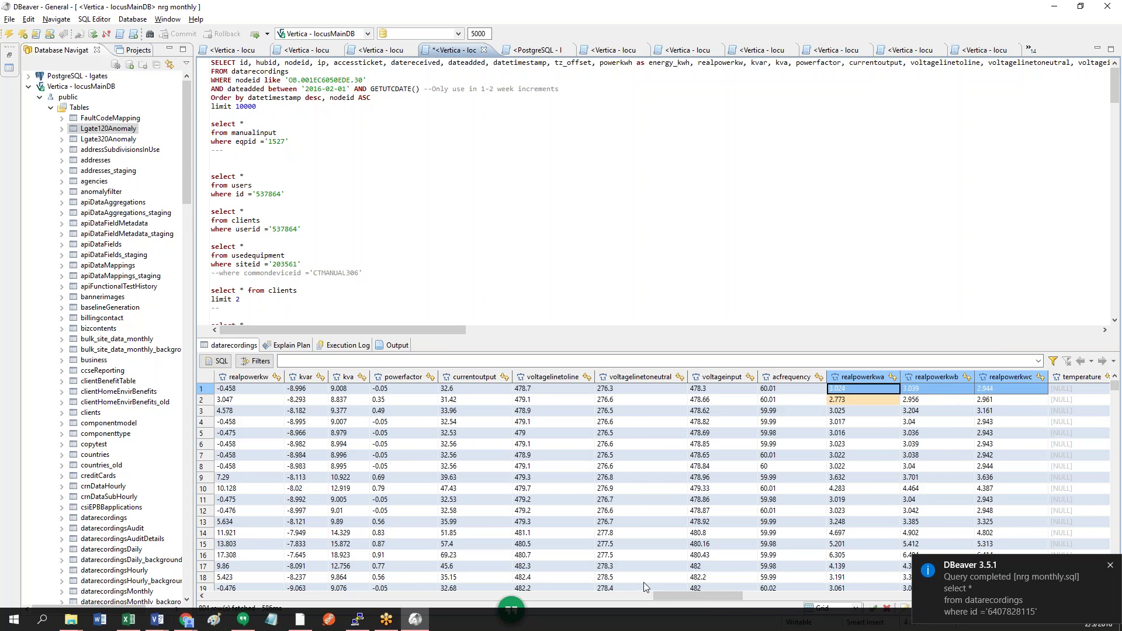
Step: Inspect the lifetimekwh values in rows 1, 4, 6 and 7 of the results
drag(688, 595, 1051, 582)
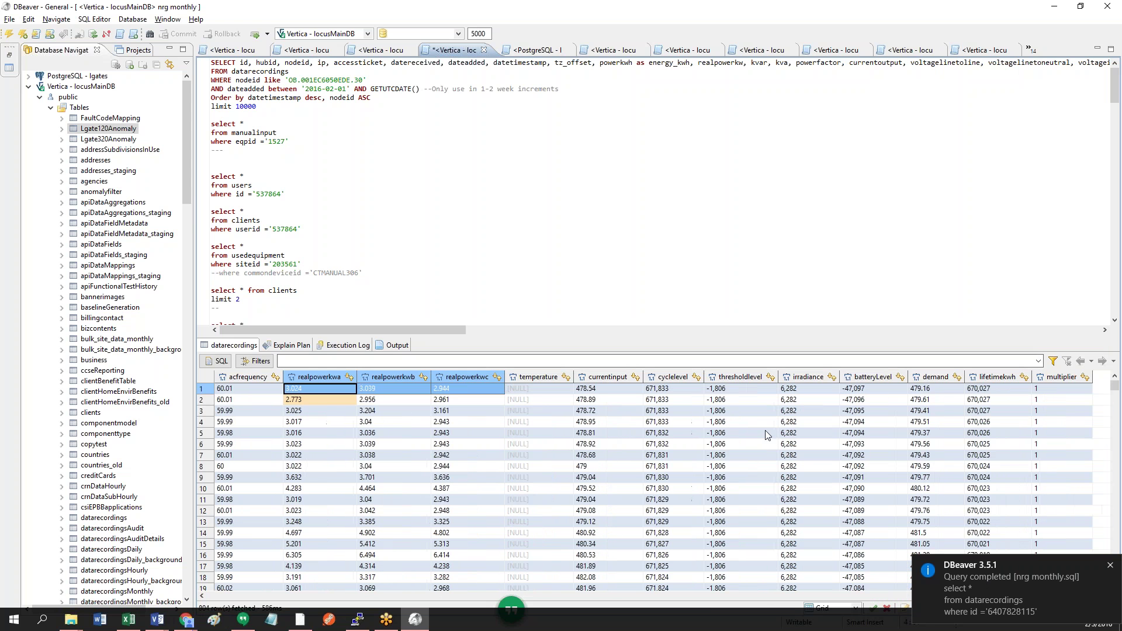
click(994, 390)
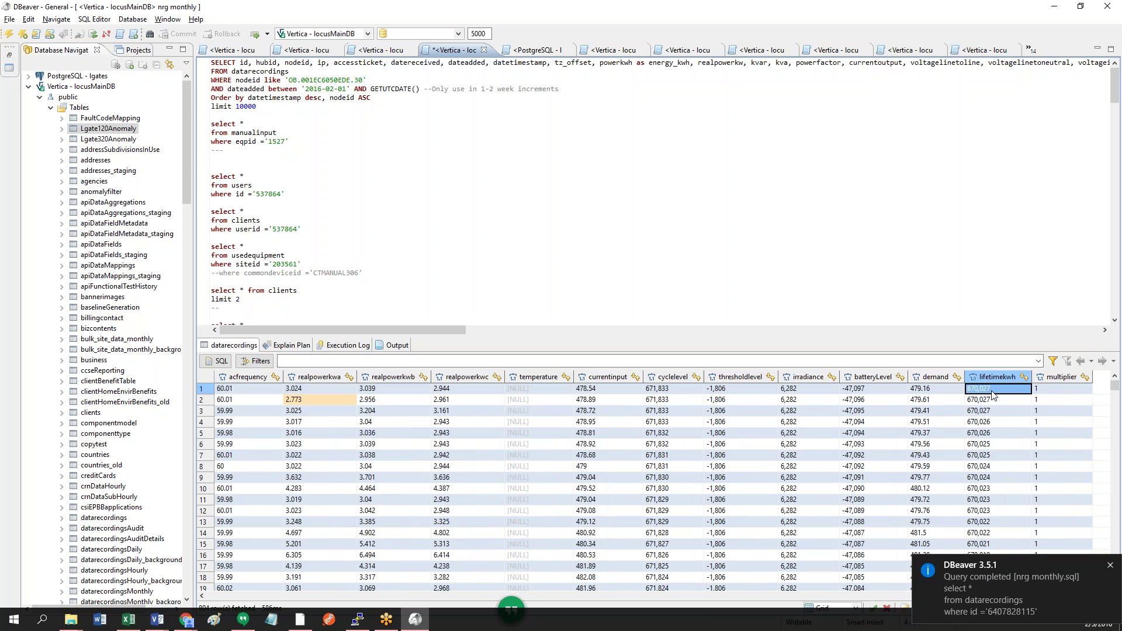
click(992, 425)
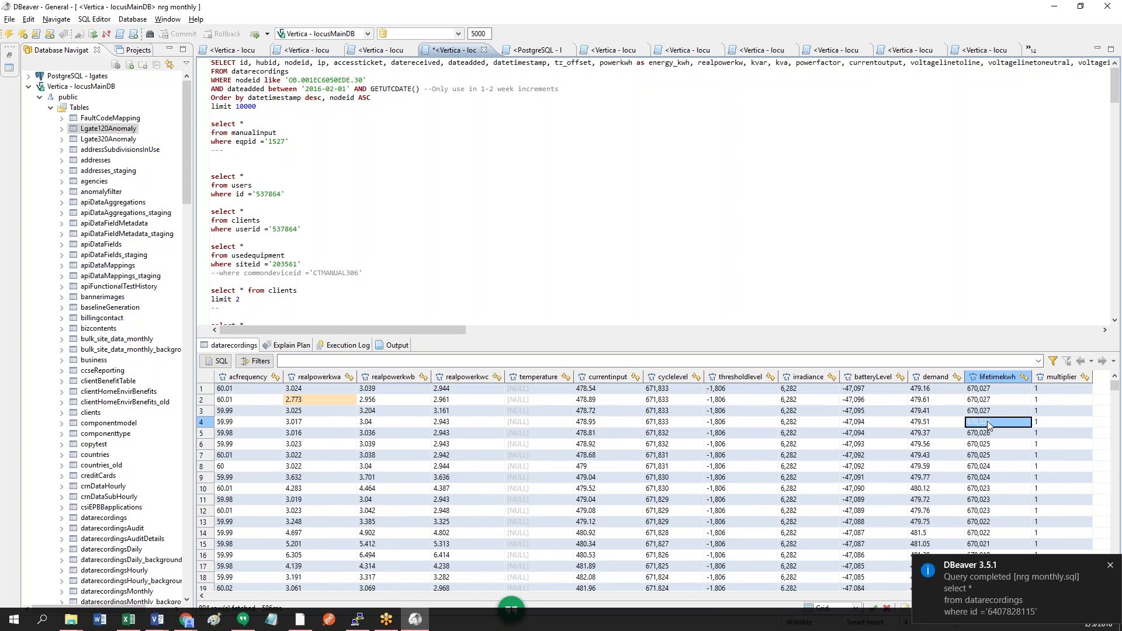
drag(986, 455, 985, 448)
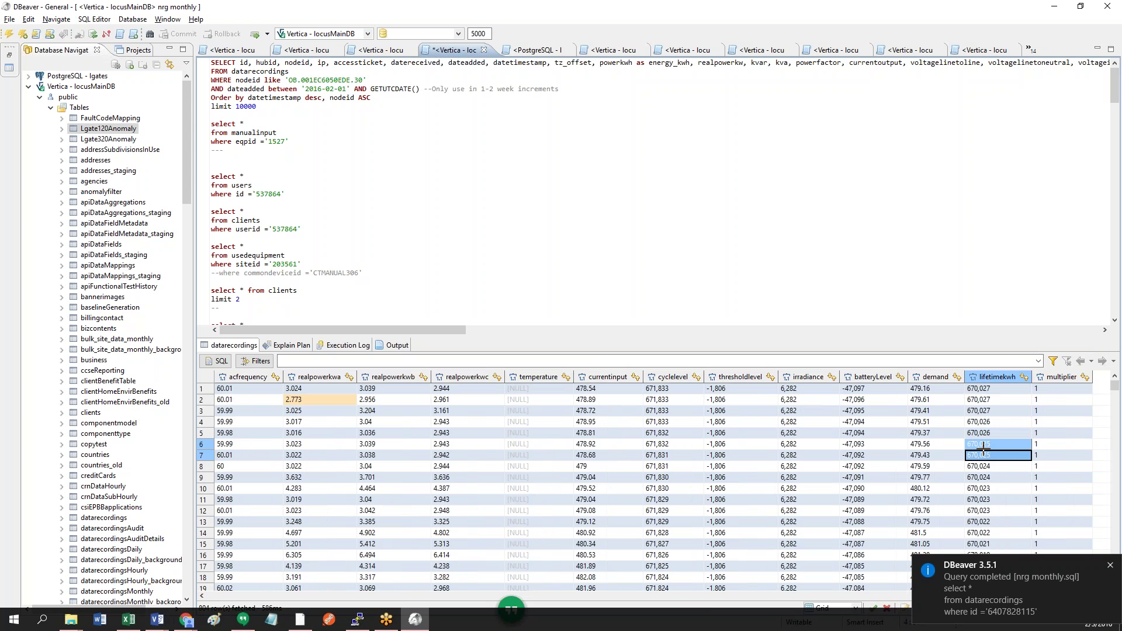
click(988, 457)
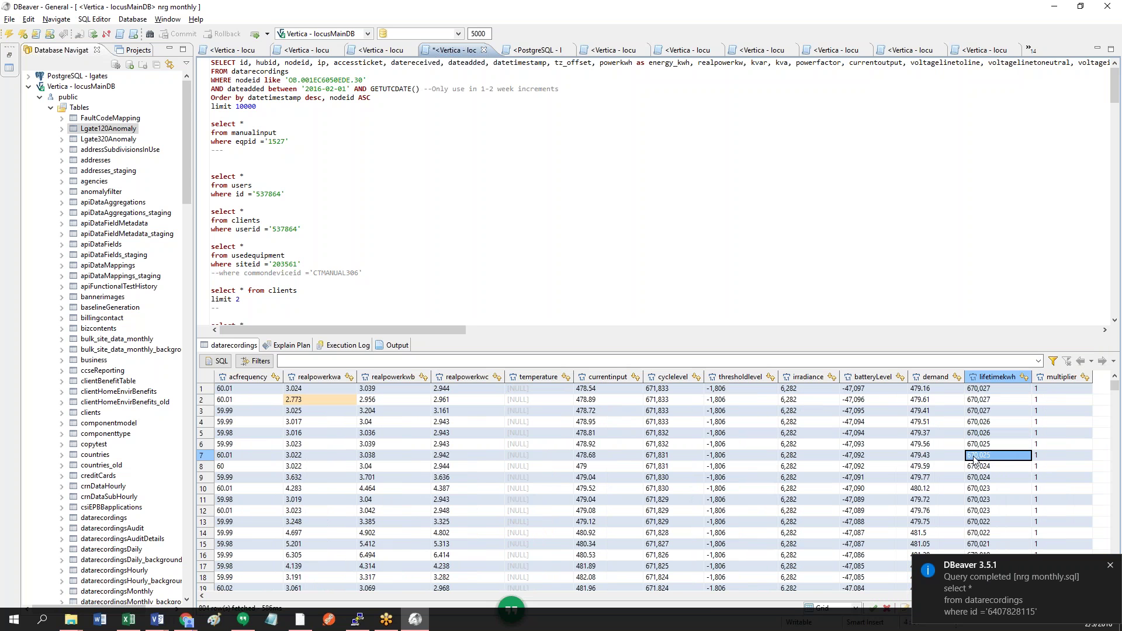
drag(984, 455, 986, 447)
click(986, 455)
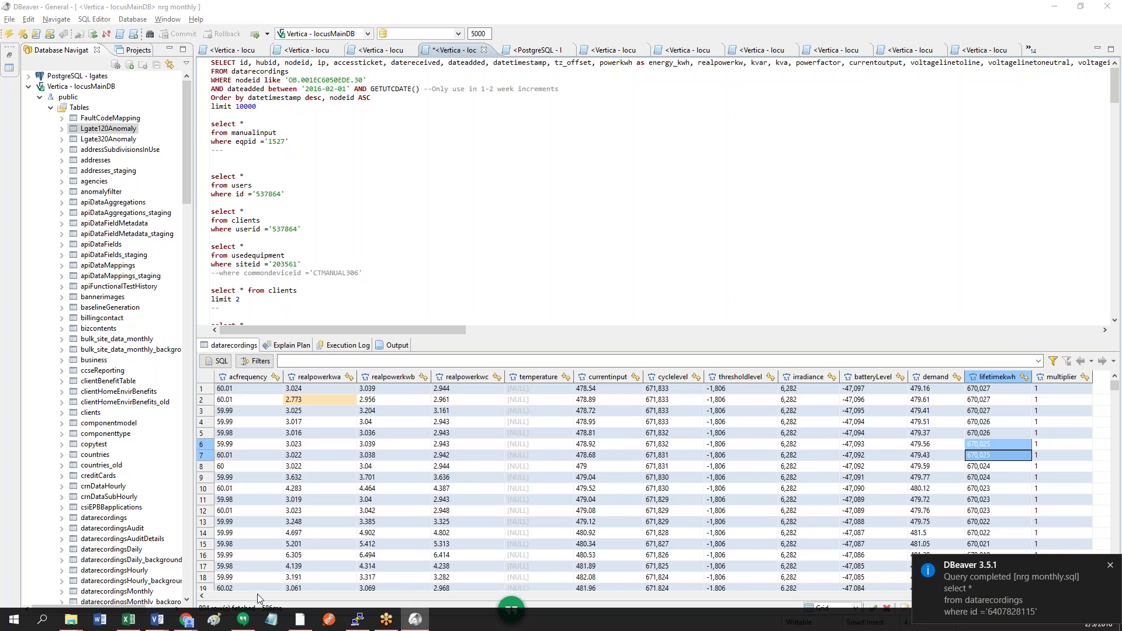
Step: Compare the energy_kwh and datetimestamp values of rows 3 and 4
click(352, 597)
click(351, 597)
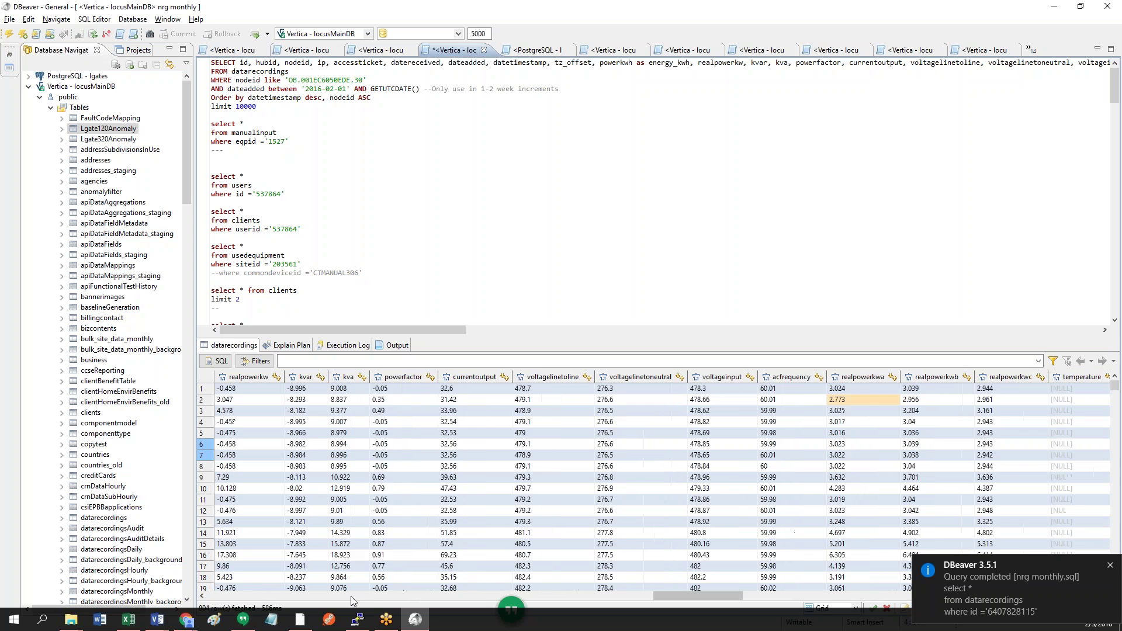
click(351, 597)
click(351, 596)
click(351, 597)
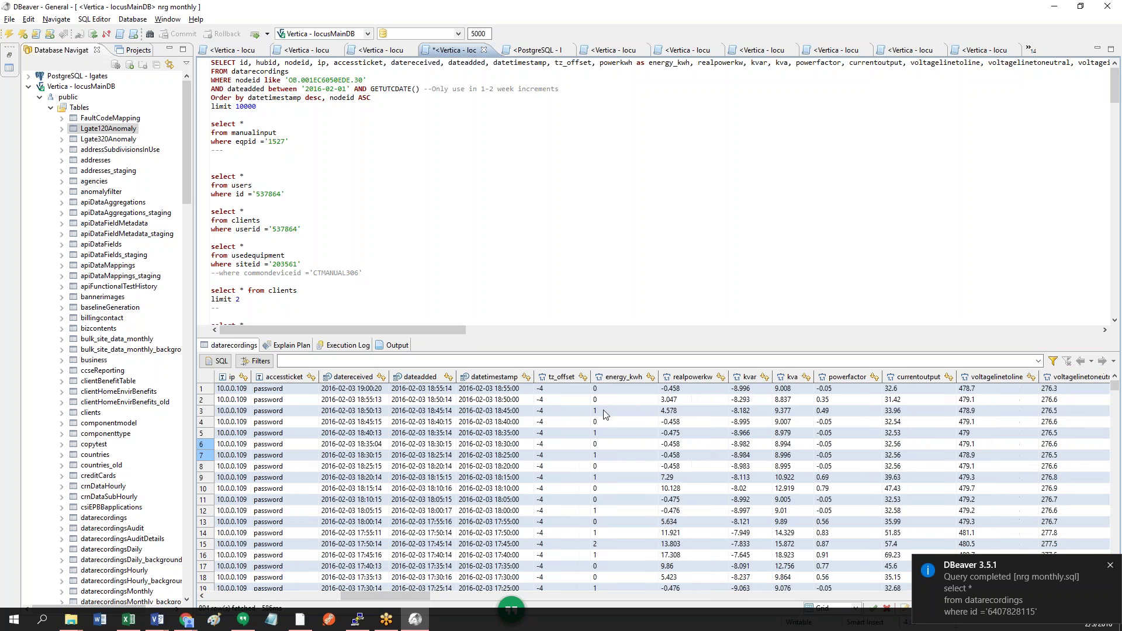
drag(605, 413, 602, 421)
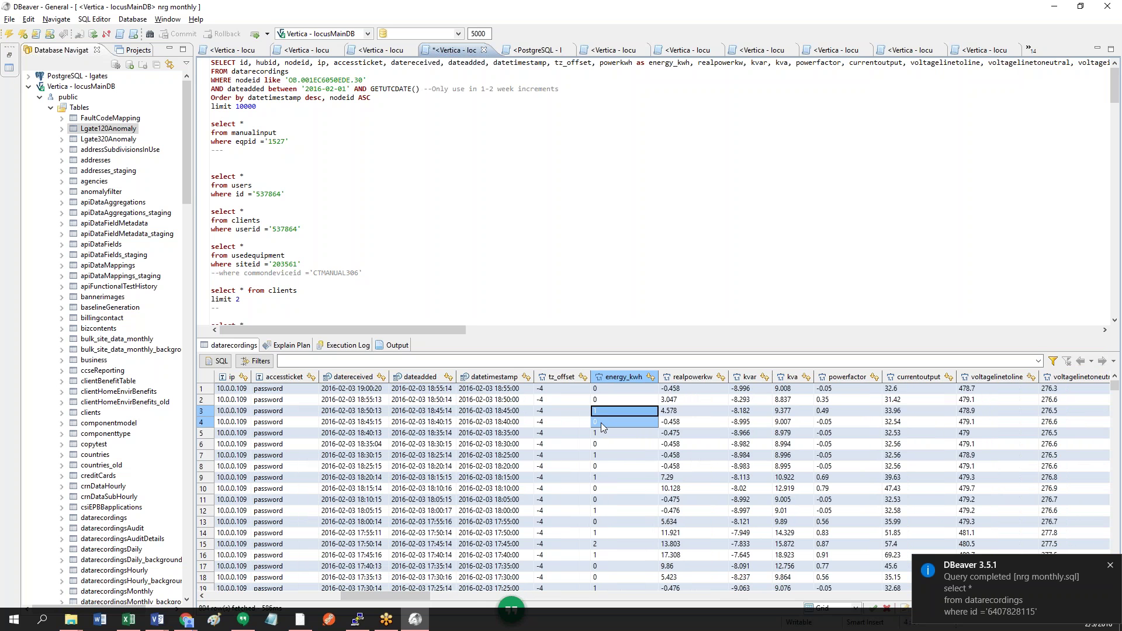
click(602, 422)
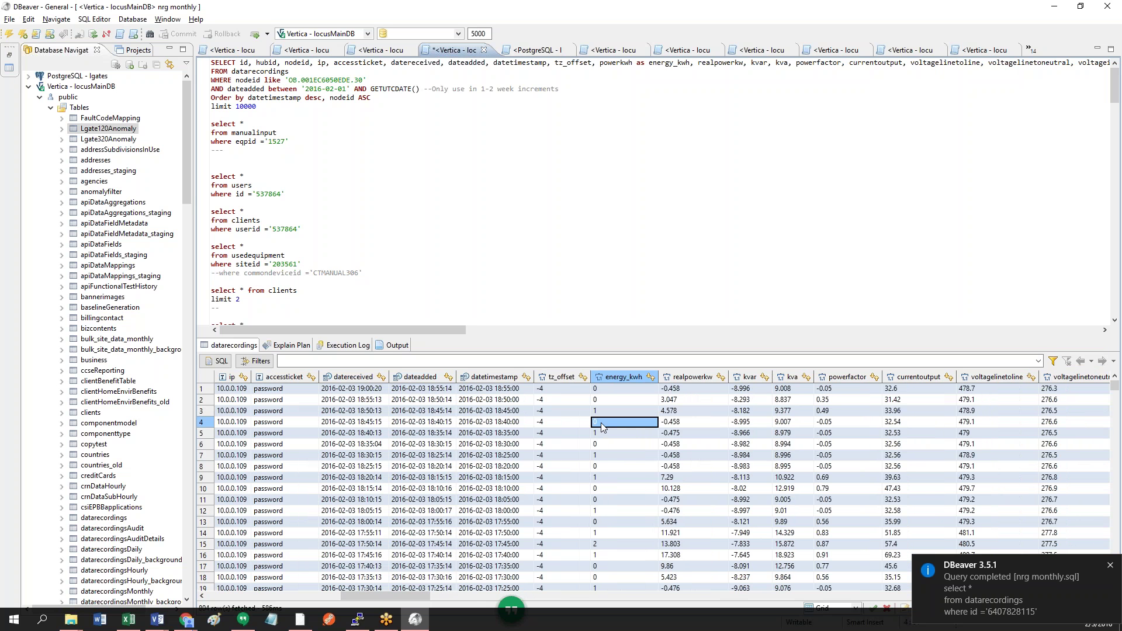
click(515, 423)
drag(515, 425, 513, 411)
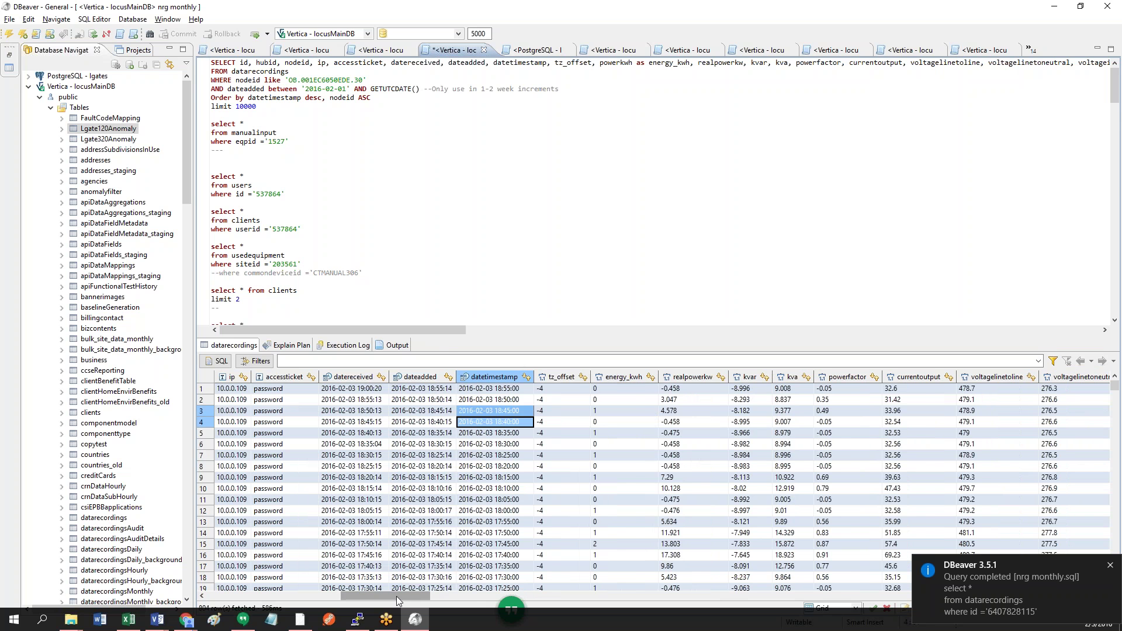
Step: Compare lifetimekwh between rows 3 and 4, and check it against the energy_kwh value in row 3
drag(399, 595, 1079, 559)
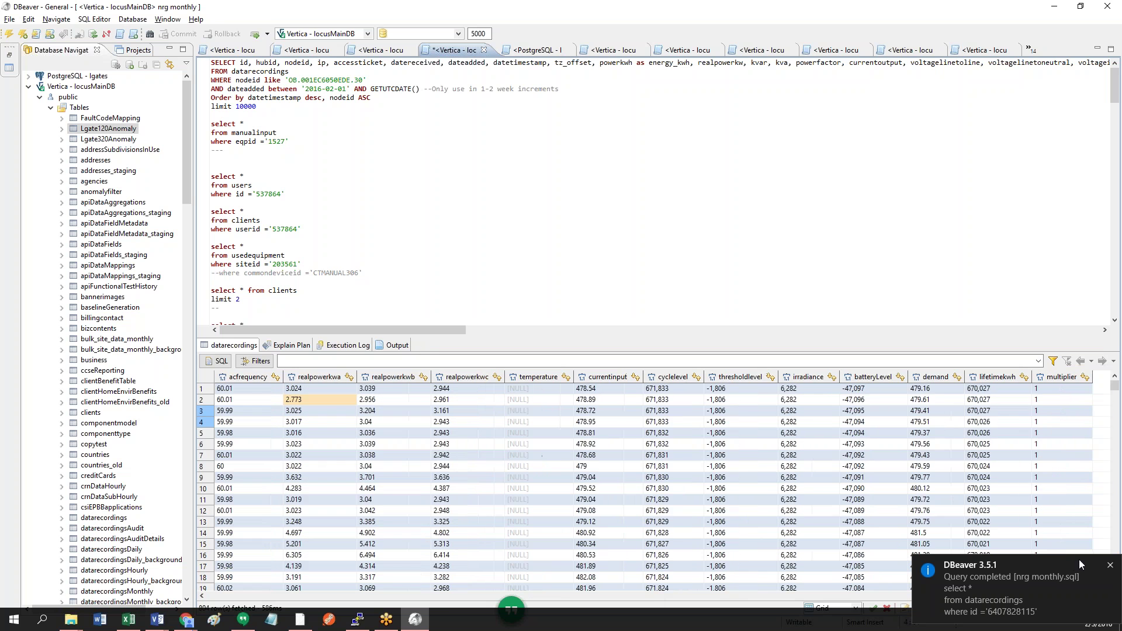
click(975, 427)
drag(975, 424, 981, 411)
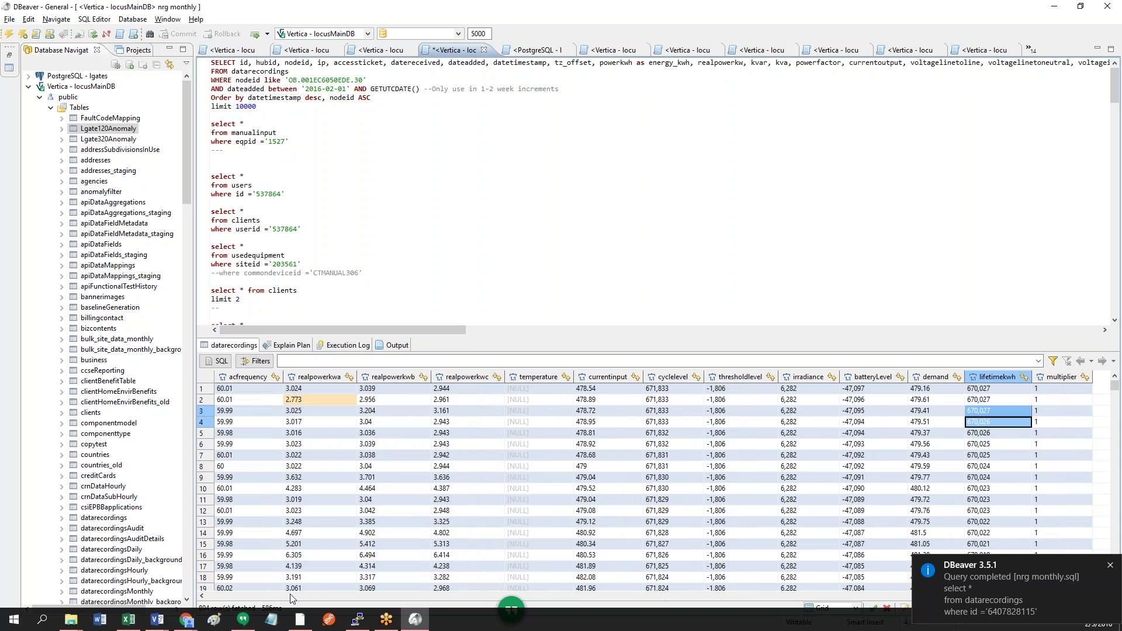
scroll(279, 596, left, 10)
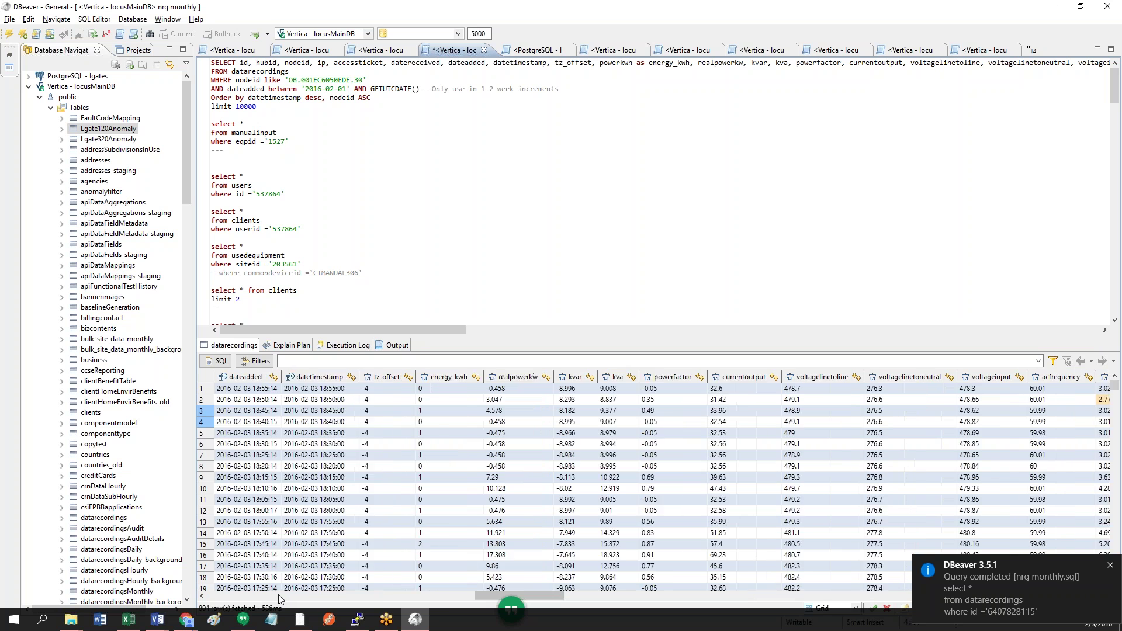
scroll(279, 597, left, 2)
click(737, 412)
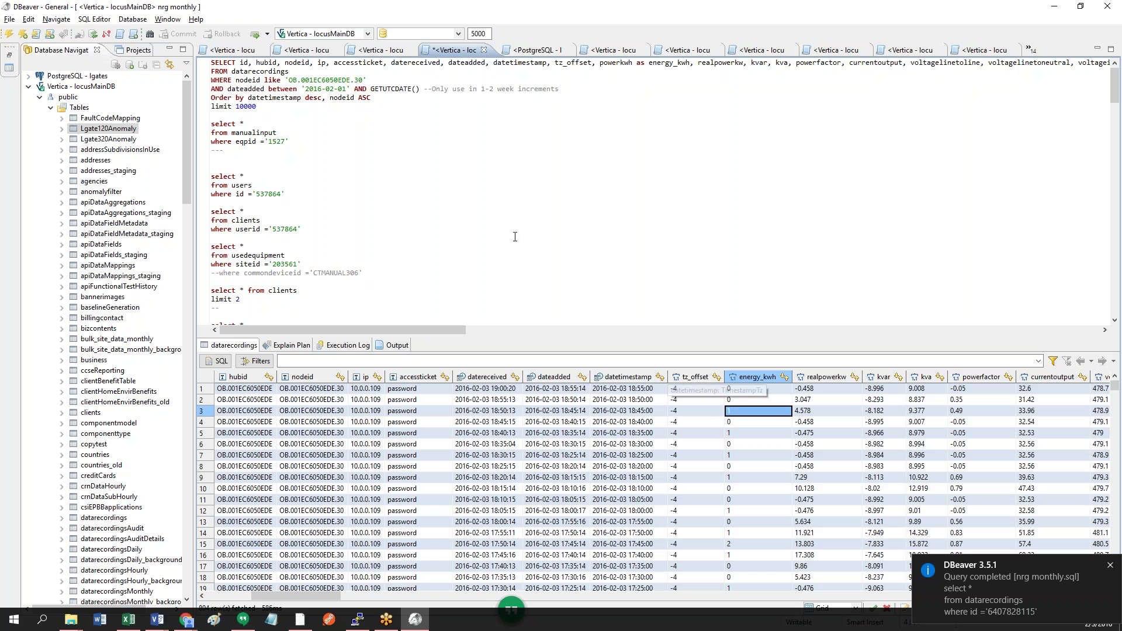
Step: Switch to the SolarOS fleet page in Chrome and expand the Banfi, HLA site to view its components
click(186, 620)
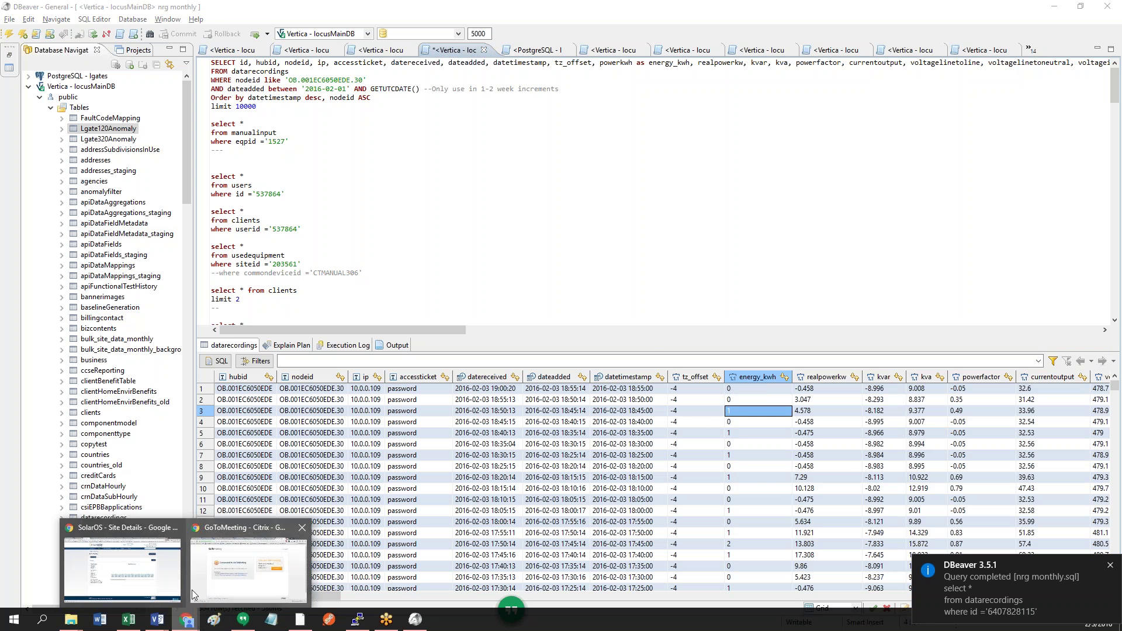
click(144, 587)
click(337, 126)
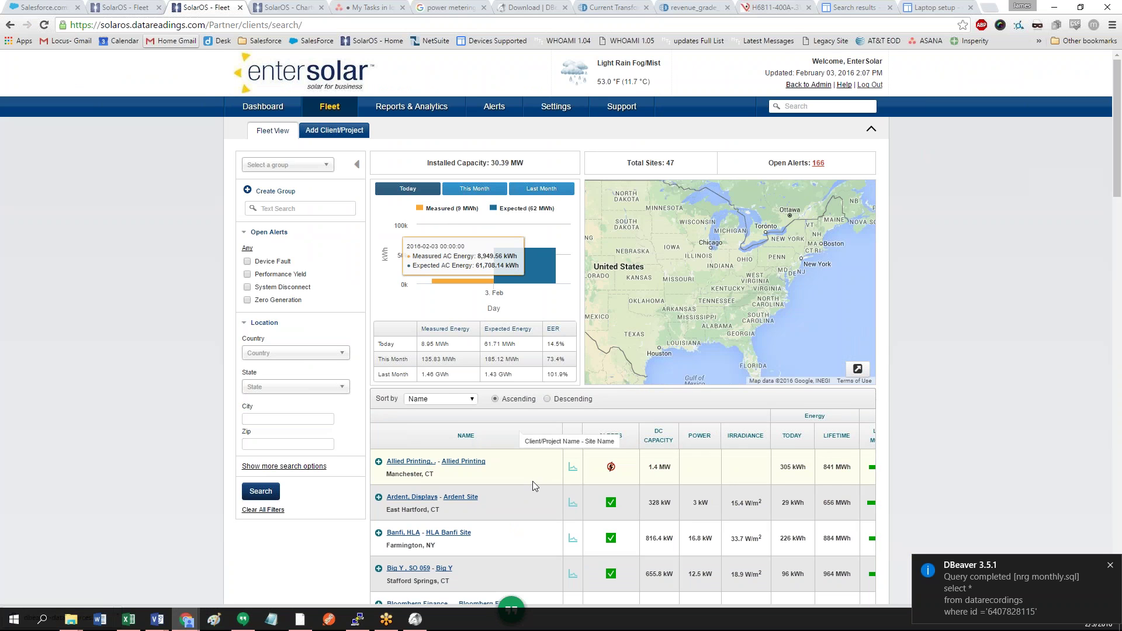
scroll(532, 482, down, 2)
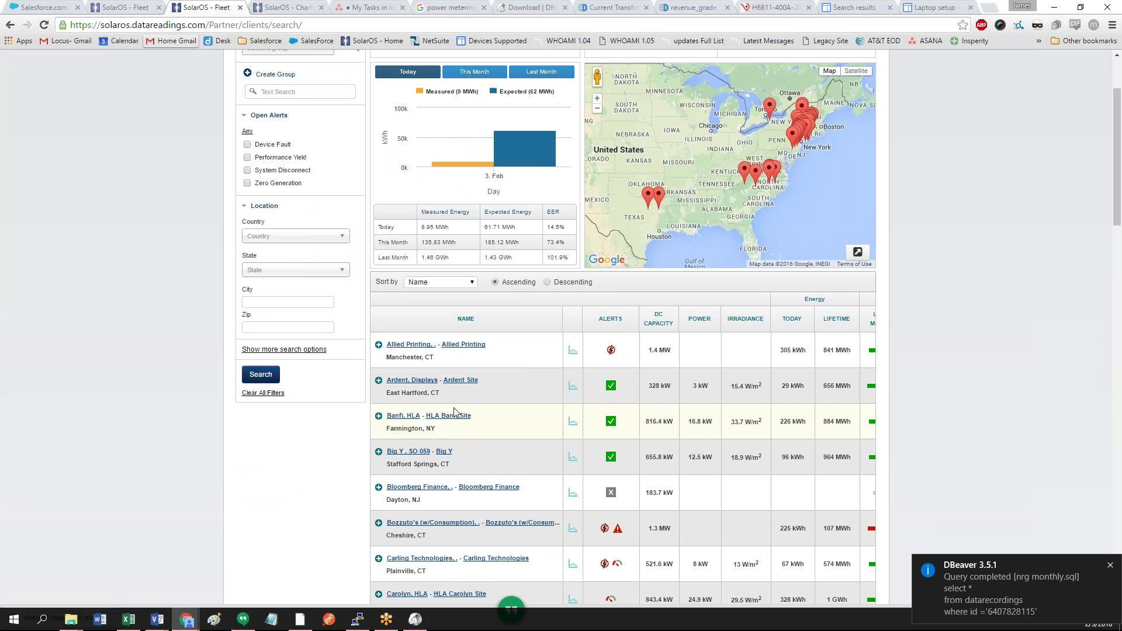
click(378, 417)
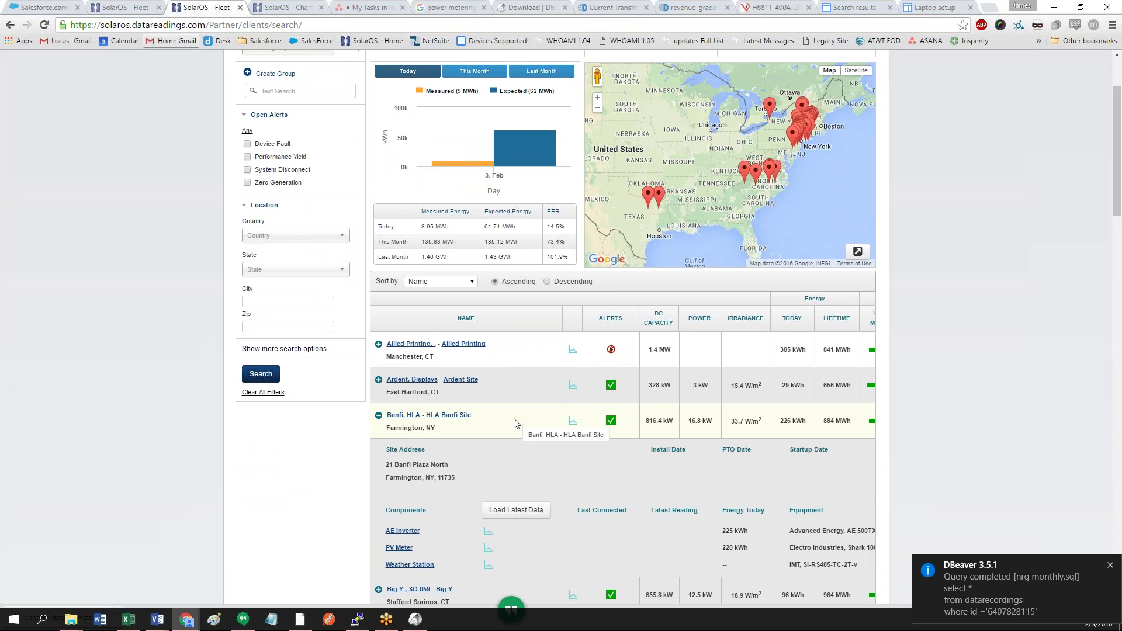
Step: Expand the Cozzoli, Machine site in the fleet list and look through its components
scroll(514, 422, down, 2)
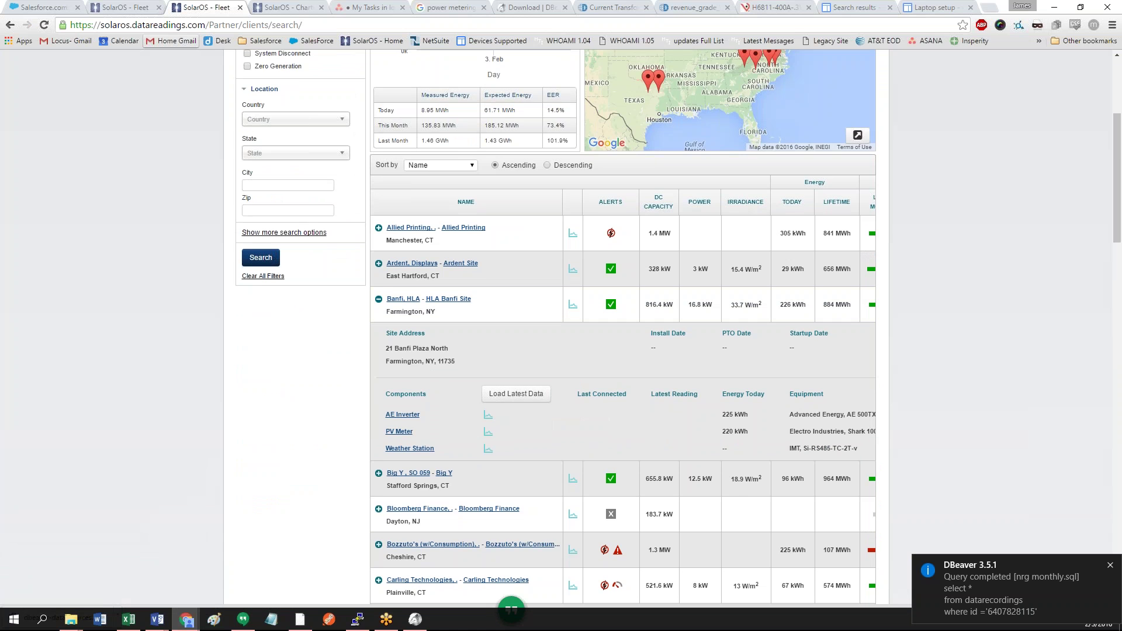
scroll(375, 386, down, 8)
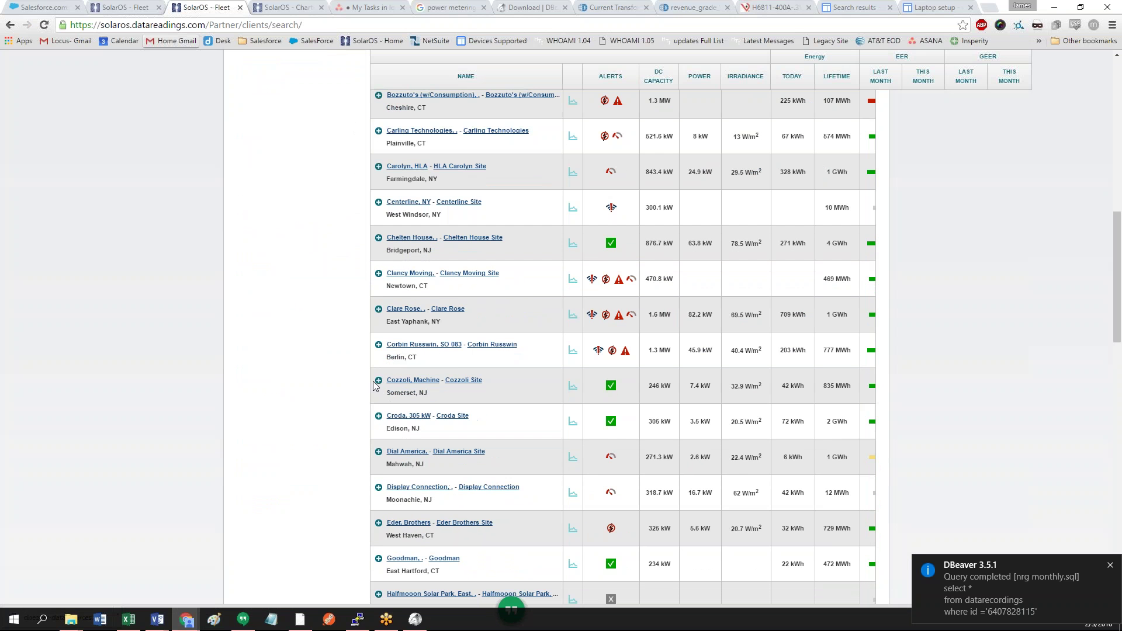
click(377, 380)
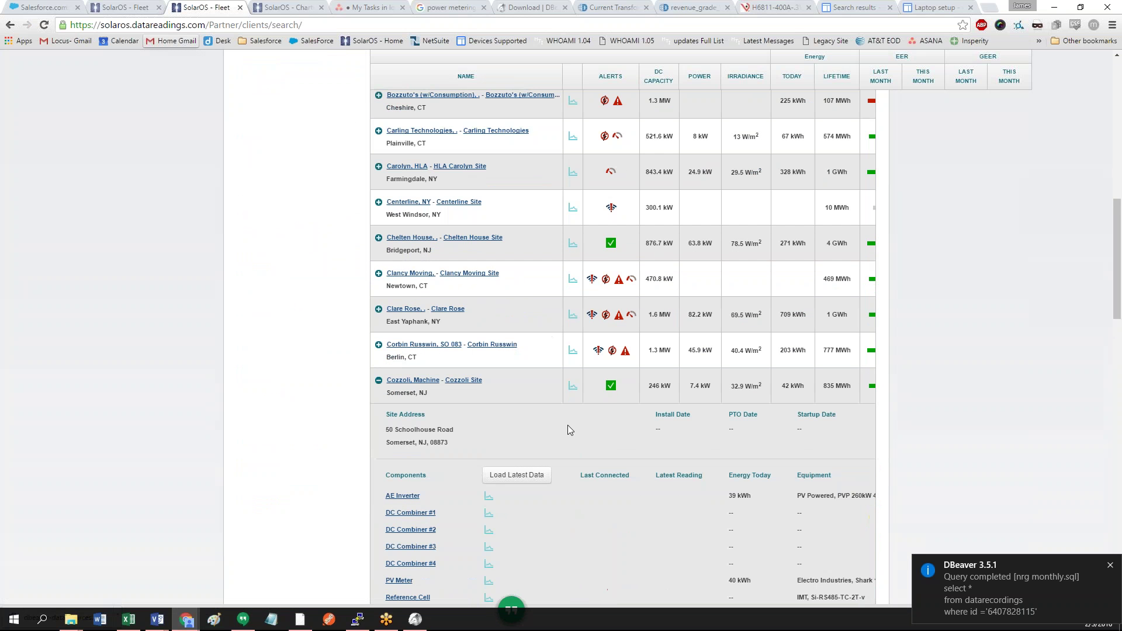
scroll(520, 251, down, 4)
scroll(437, 383, down, 1)
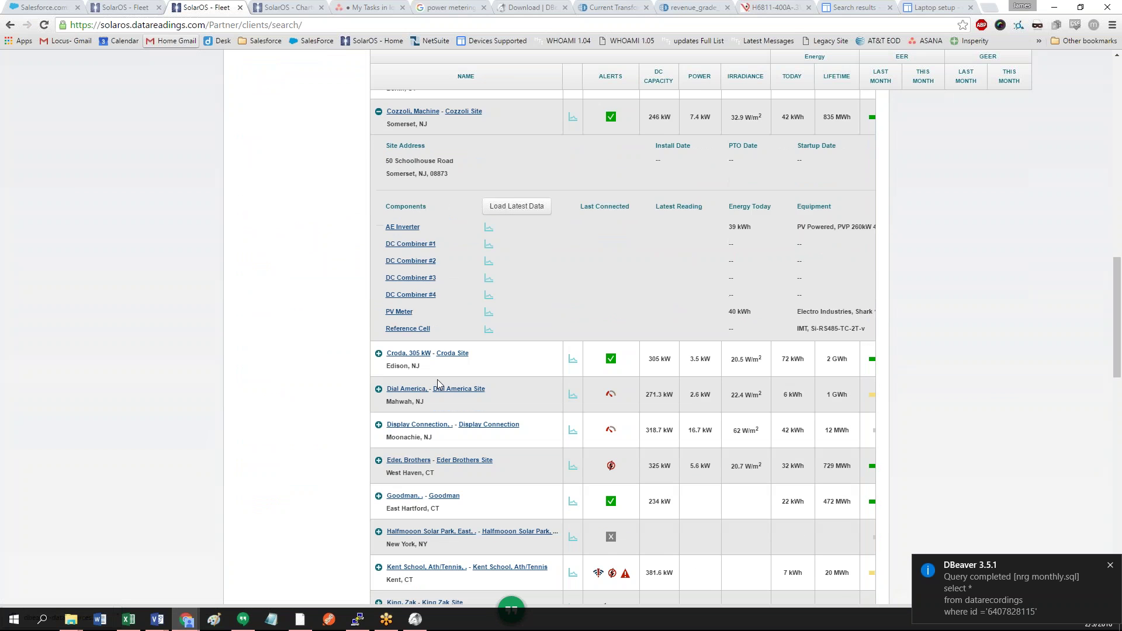
Step: Expand the McMaster-Carr site and look through its inverters down to the PV meters and weather station
scroll(438, 383, down, 5)
click(378, 323)
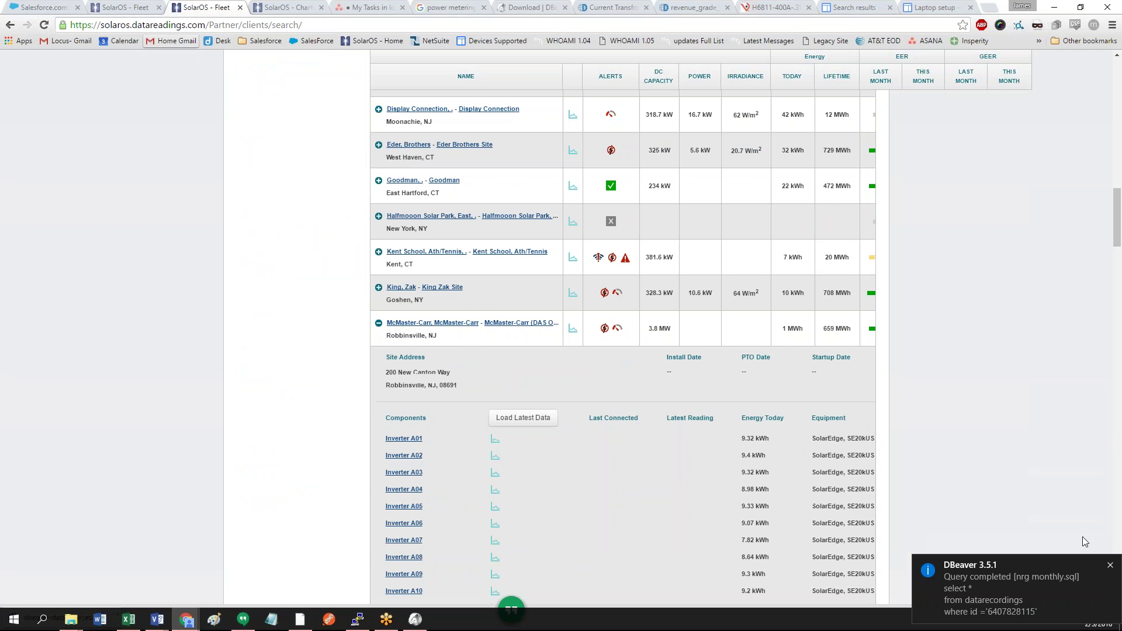
scroll(472, 458, down, 20)
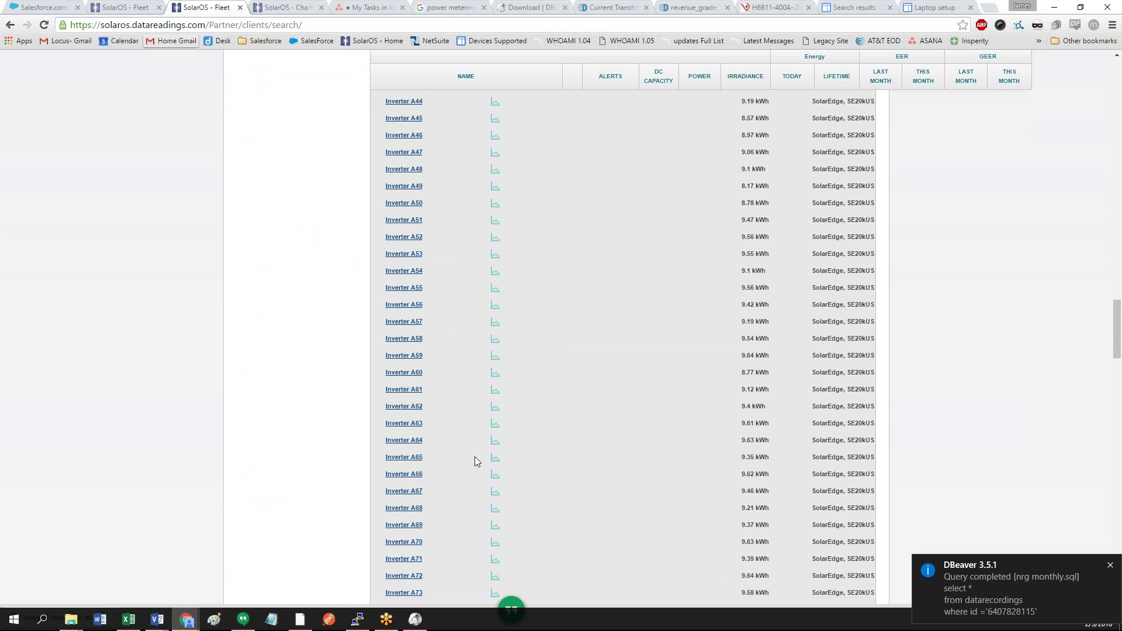
scroll(474, 457, down, 15)
scroll(475, 458, up, 5)
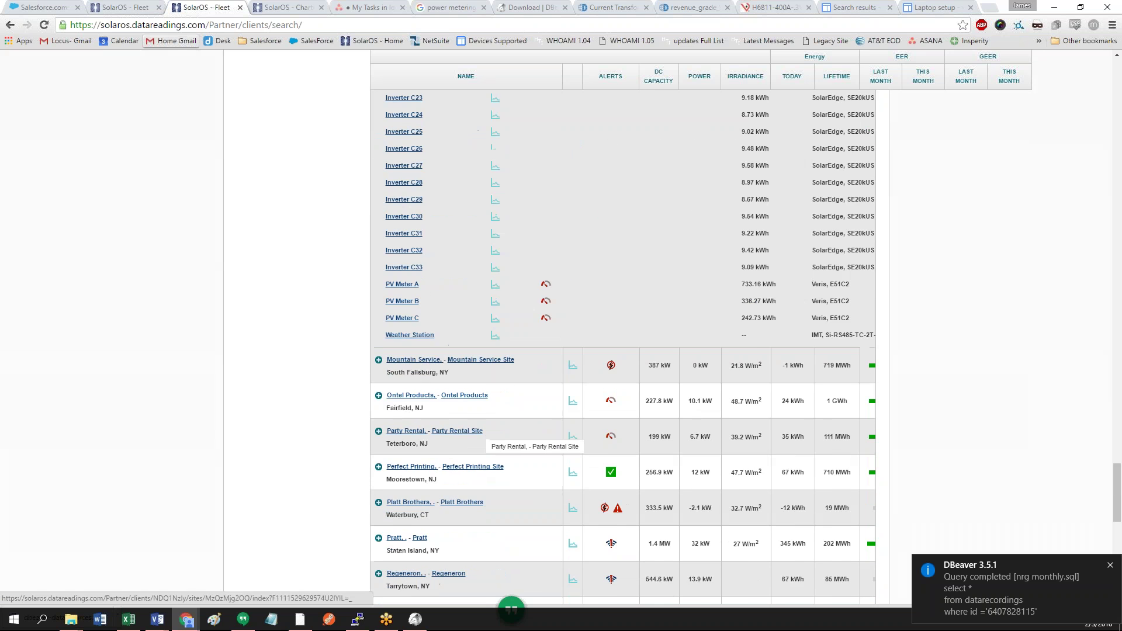
Step: Copy the McMaster-Carr component's node ID from SolarOS, switch to DBeaver and run the nodeid filter as 'OB.001EC60523E3.5', declining to save result edits
scroll(843, 342, right, 3)
drag(842, 342, 748, 347)
key(ctrl+c)
key(alt+Tab)
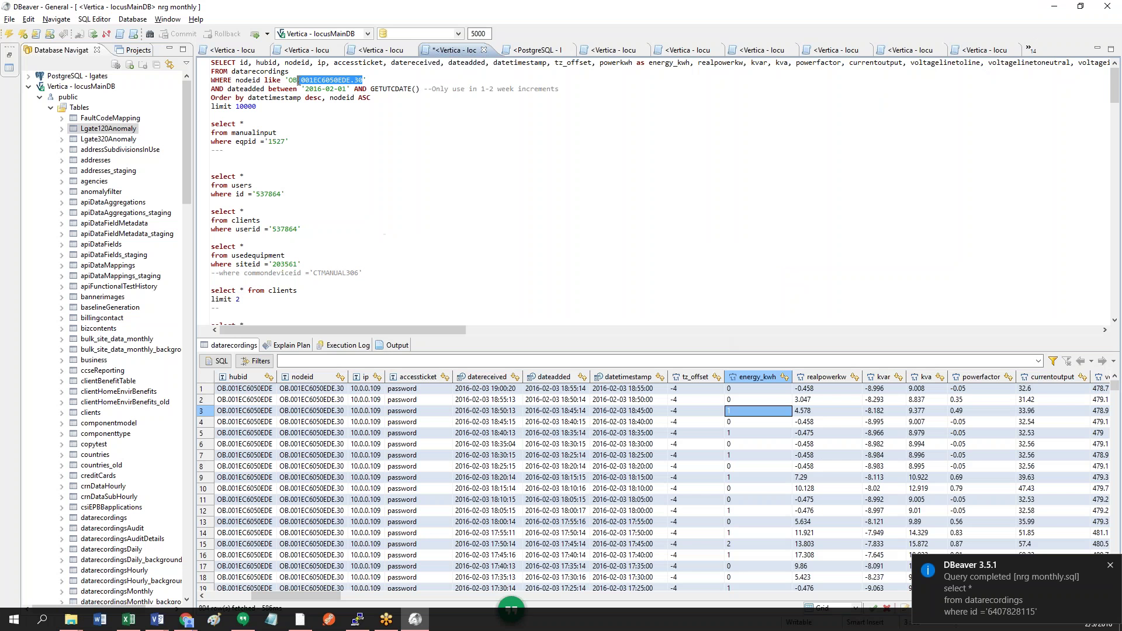
key(ctrl+v)
key(ctrl+Return)
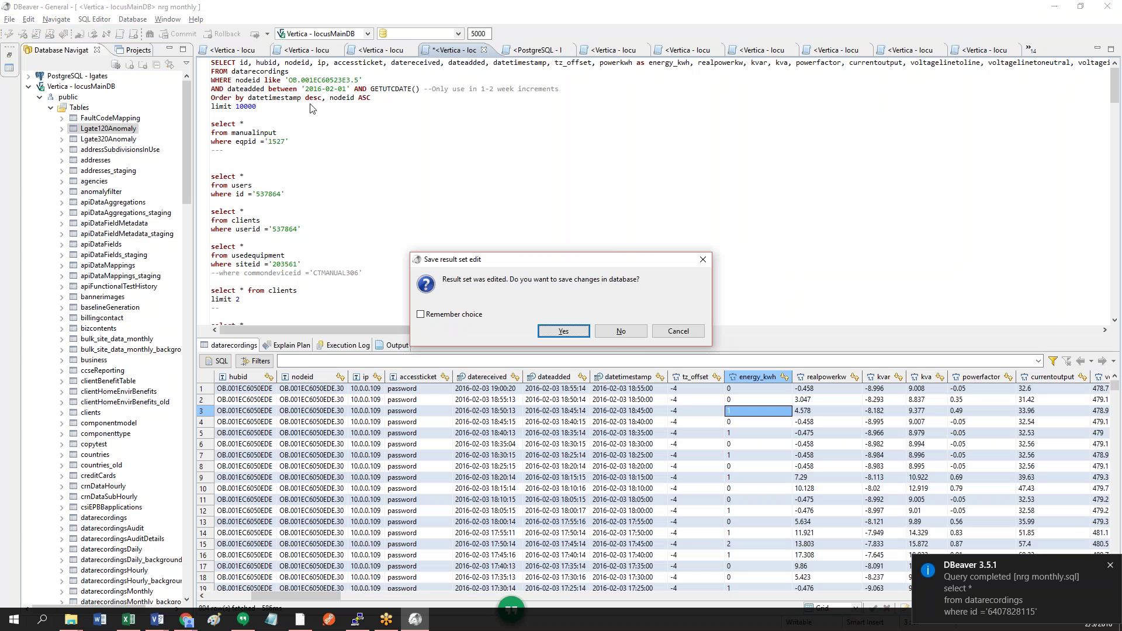
click(609, 333)
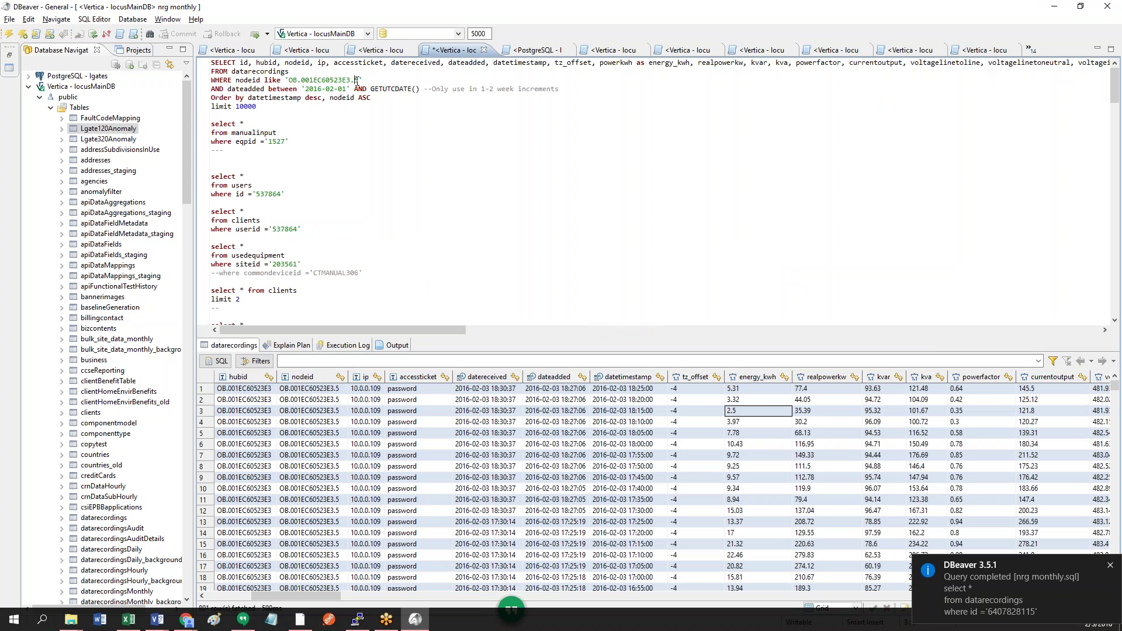
key(Return)
key(BackSpace)
key(ctrl+Return)
Step: Examine energy_kwh down to row 6 and compare it with realpowerkw in rows 1 to 7
drag(750, 388, 749, 389)
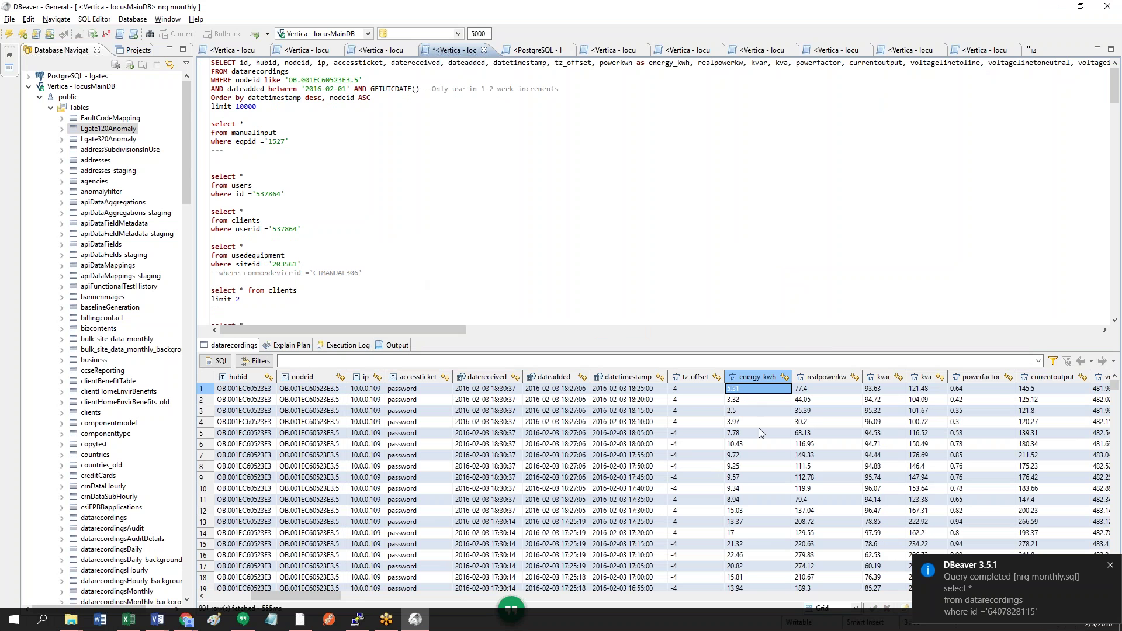
key(Down)
key(Down)
key(Down)
key(Down)
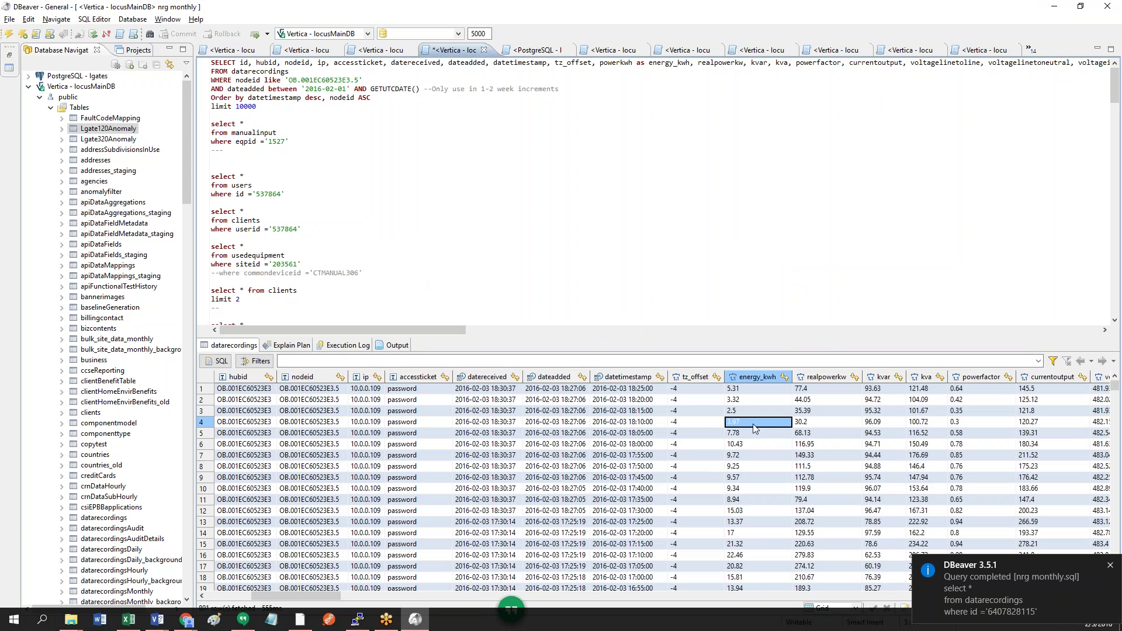
key(Down)
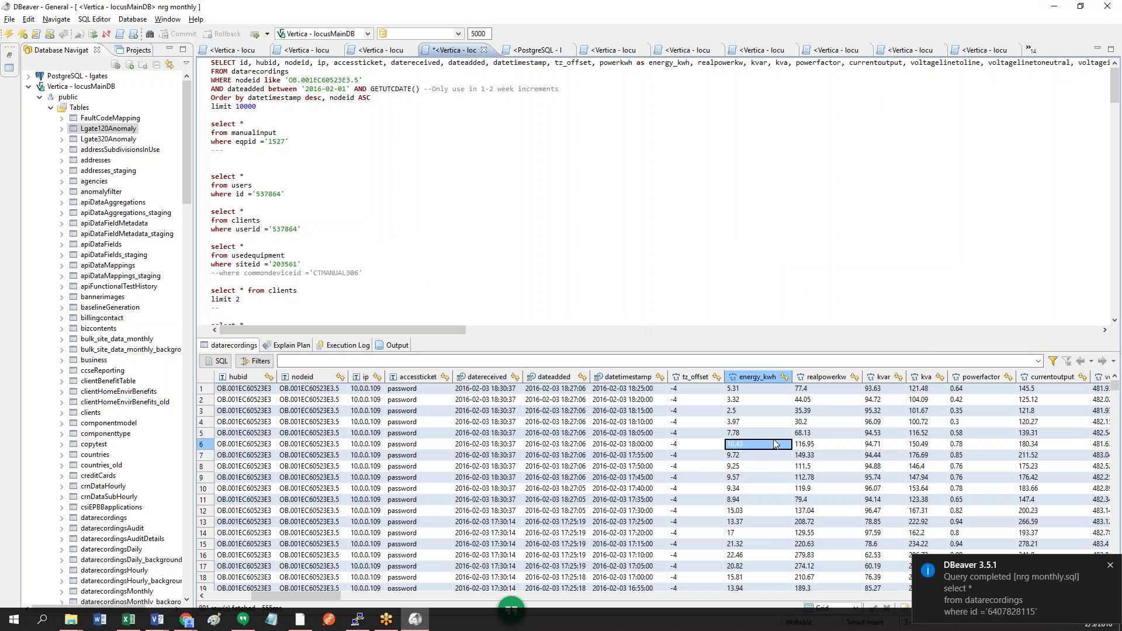
drag(817, 393, 816, 455)
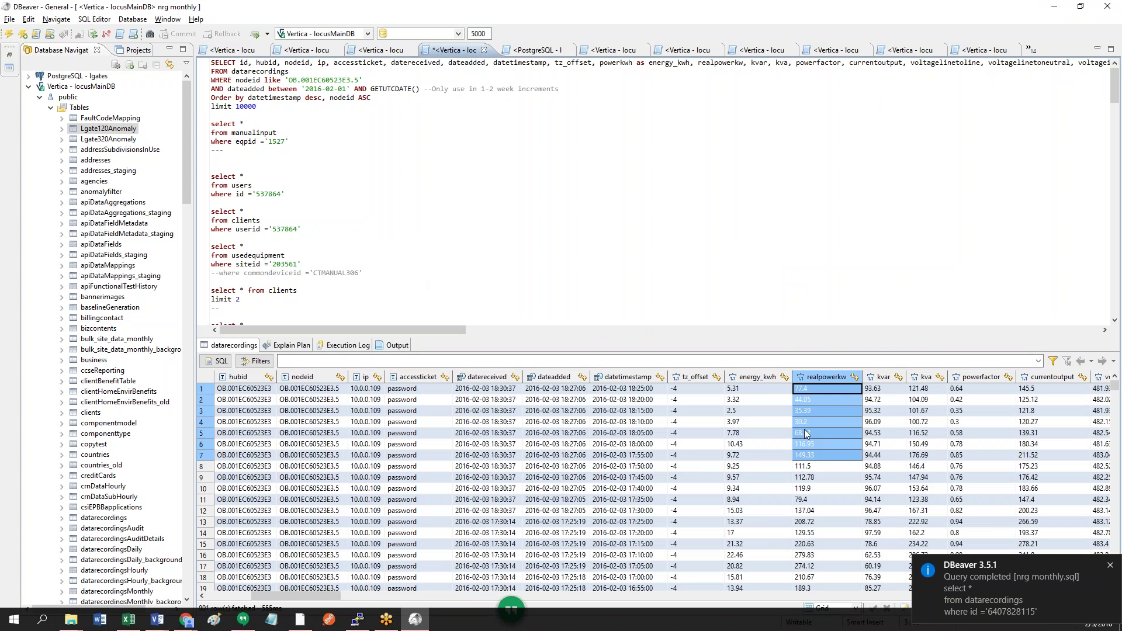
drag(755, 392, 751, 403)
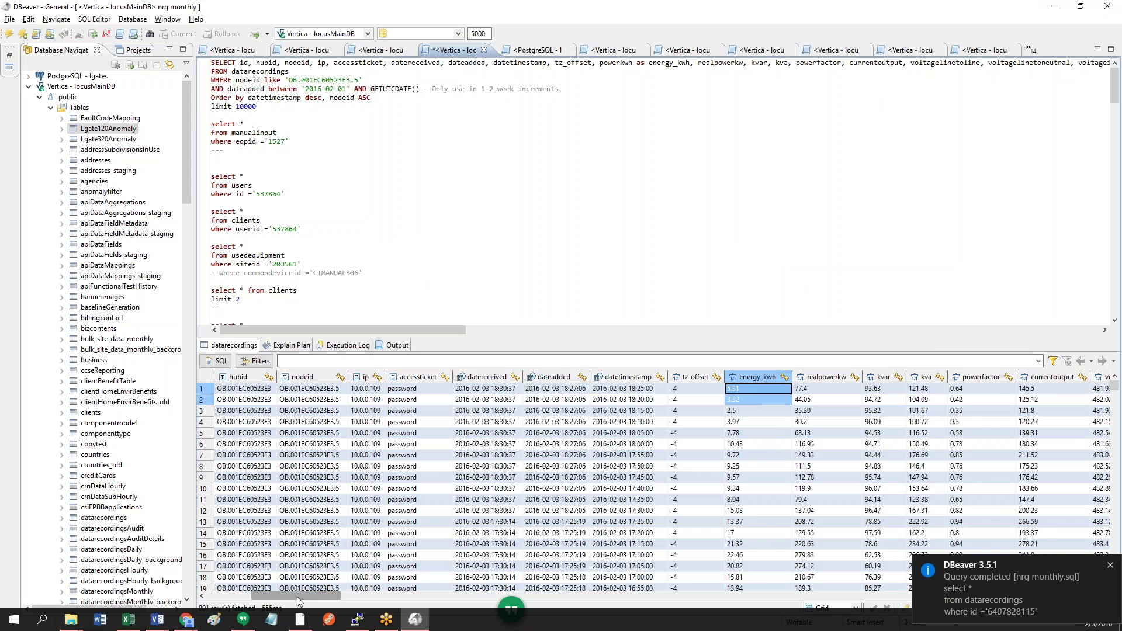
Step: Compare the lifetimekwh readings between rows 1 and 2 and between rows 3 and 4
drag(296, 601, 1078, 604)
click(1006, 388)
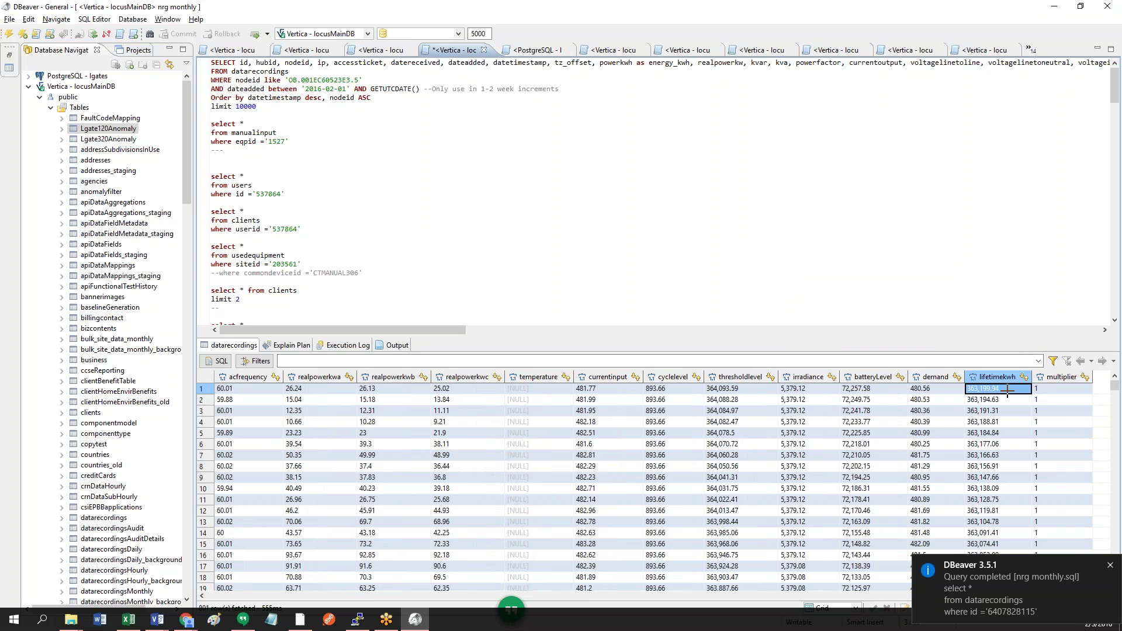
click(1009, 399)
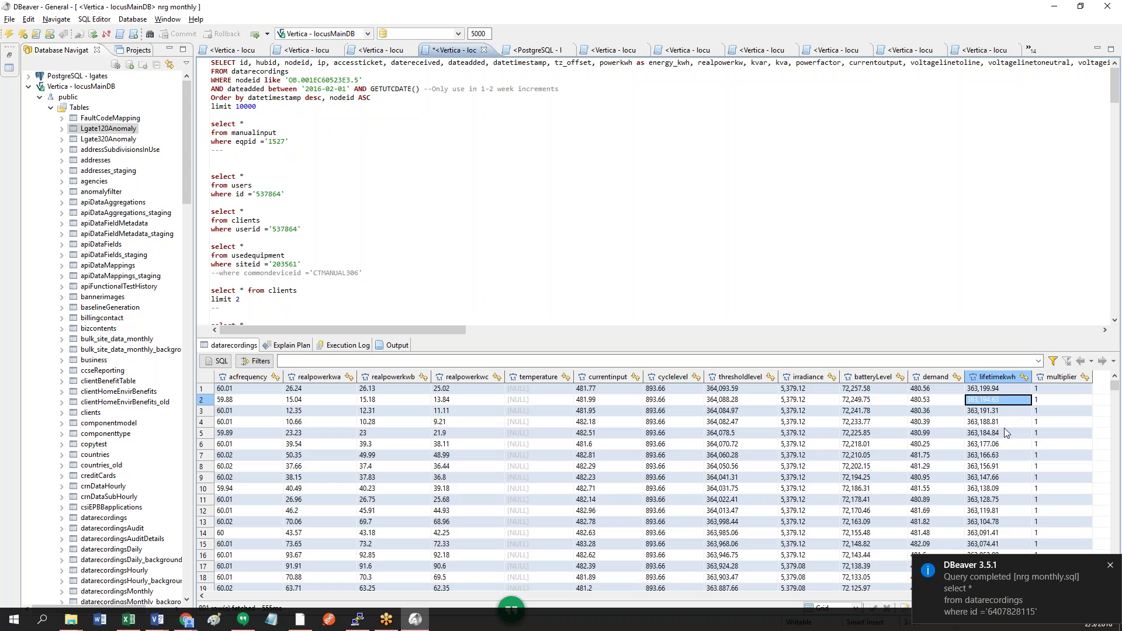
click(1003, 422)
drag(1003, 422, 1004, 413)
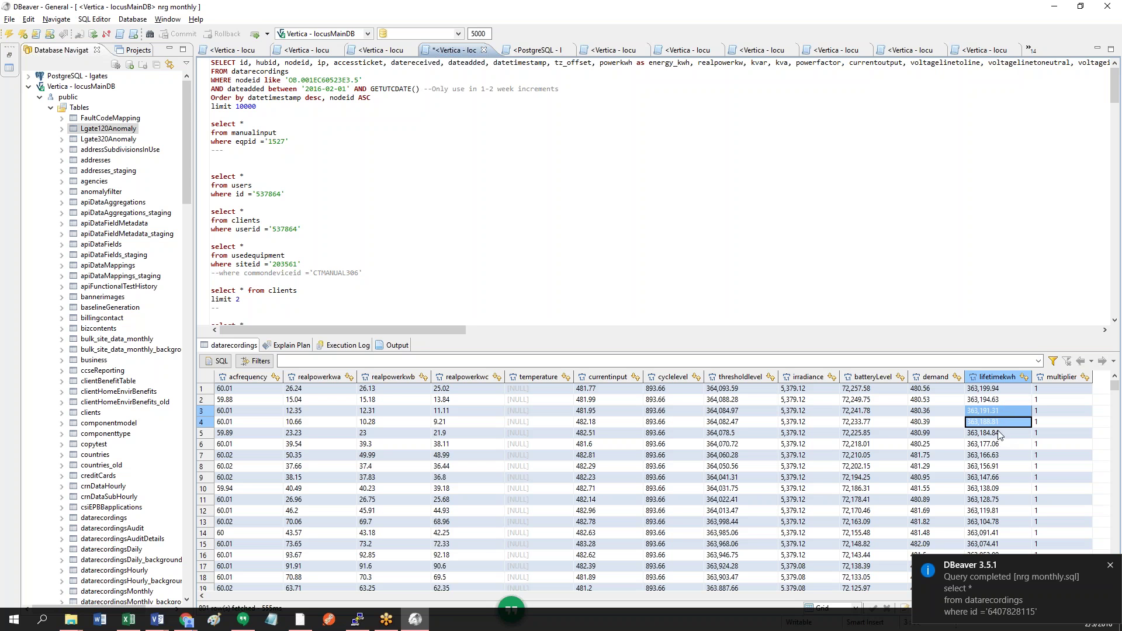
Step: Compare the lifetimekwh readings of rows 3 and 4 with the energy_kwh value of row 3 in the datarecordings results
click(1003, 426)
drag(1003, 425, 1003, 412)
scroll(266, 594, left, 5)
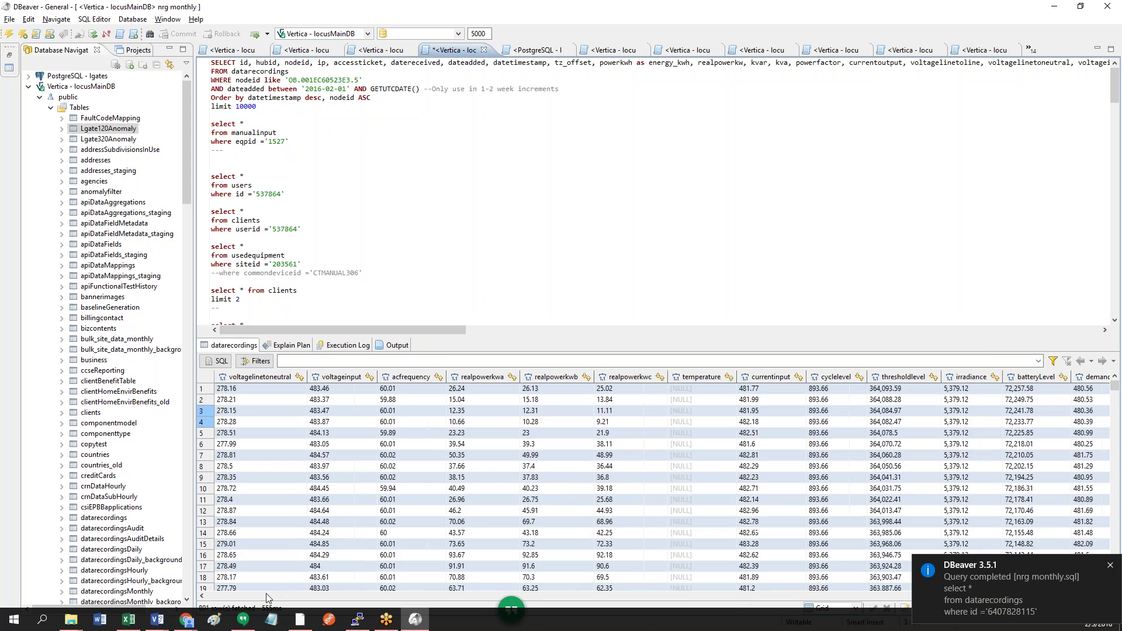
scroll(265, 593, left, 8)
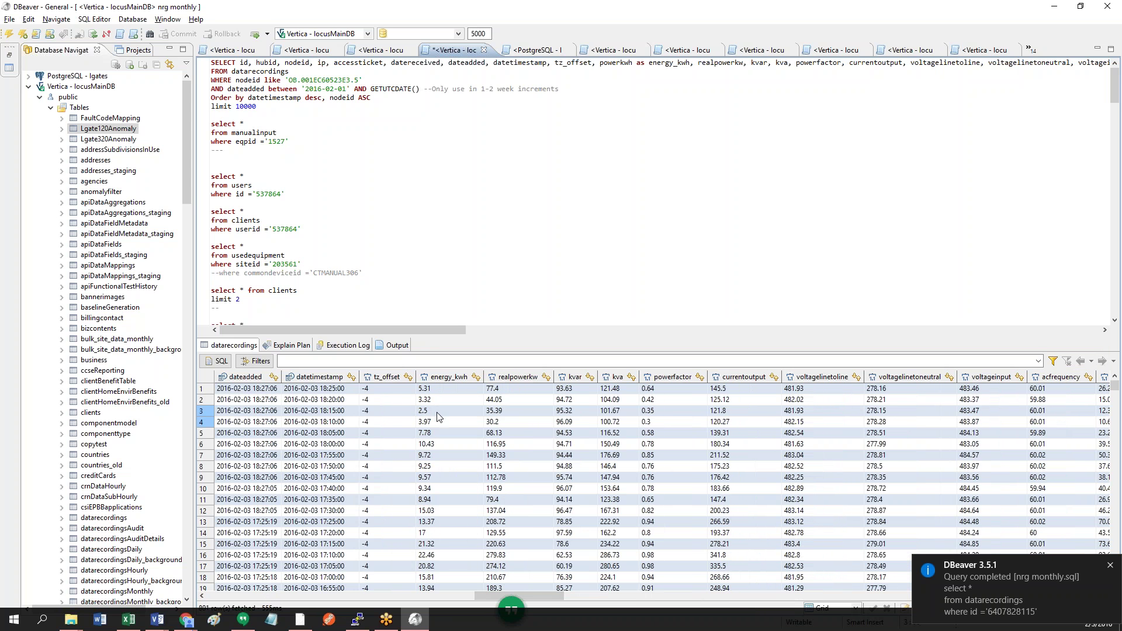
click(439, 416)
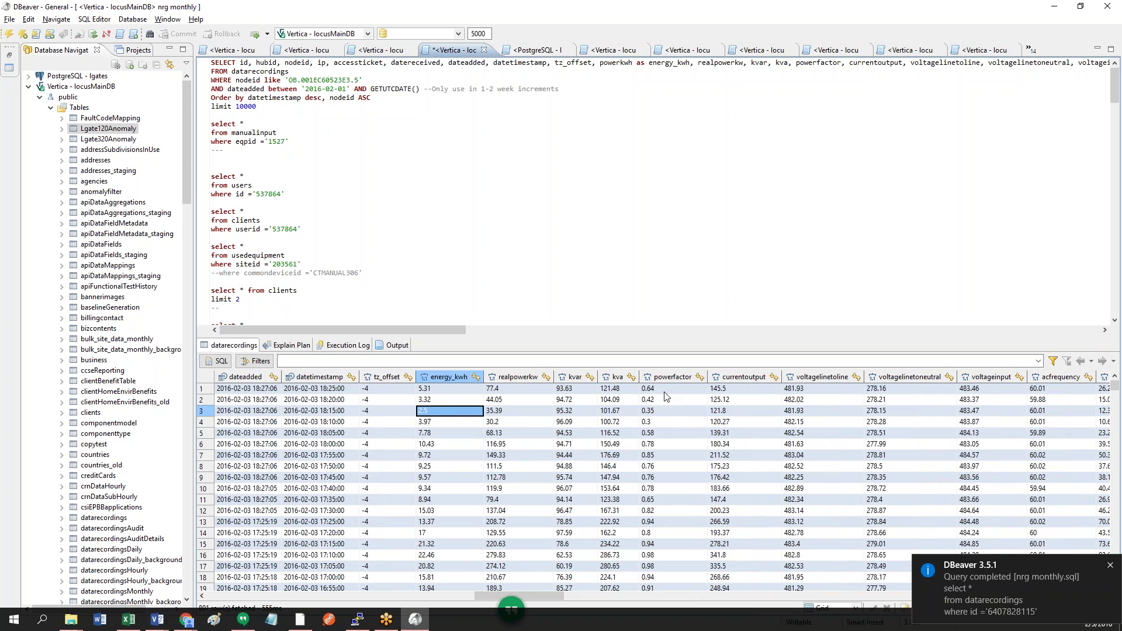
Step: Examine the powerfactor readings and the realpowerkwa, realpowerkwb and realpowerkwc values in the first result rows
scroll(675, 436, down, 9)
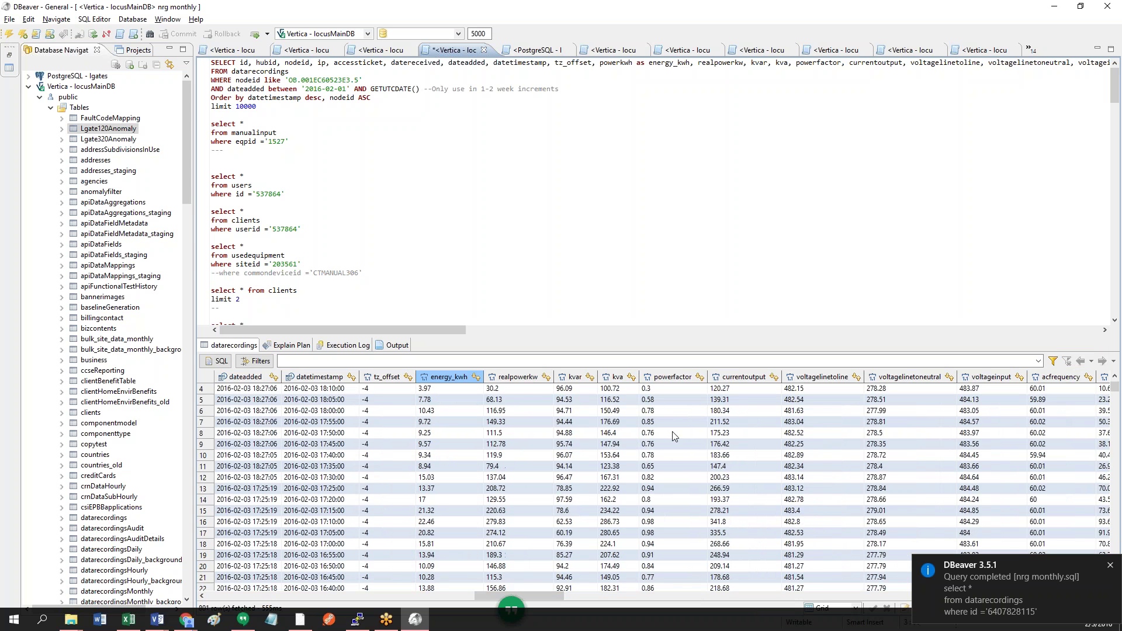
scroll(674, 435, up, 9)
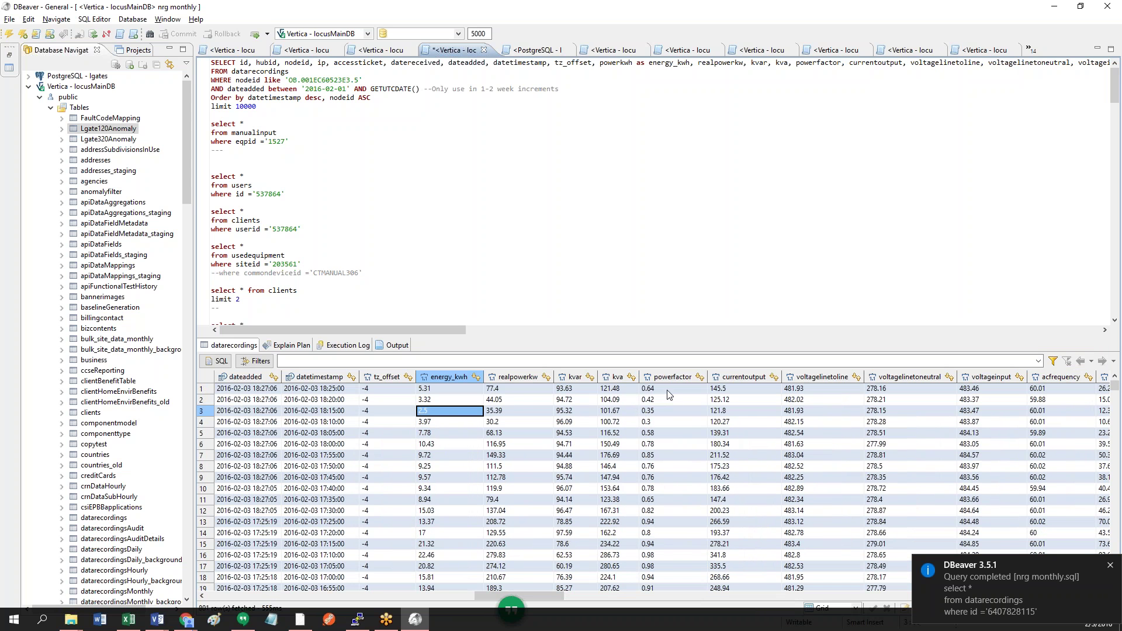
drag(669, 394, 670, 527)
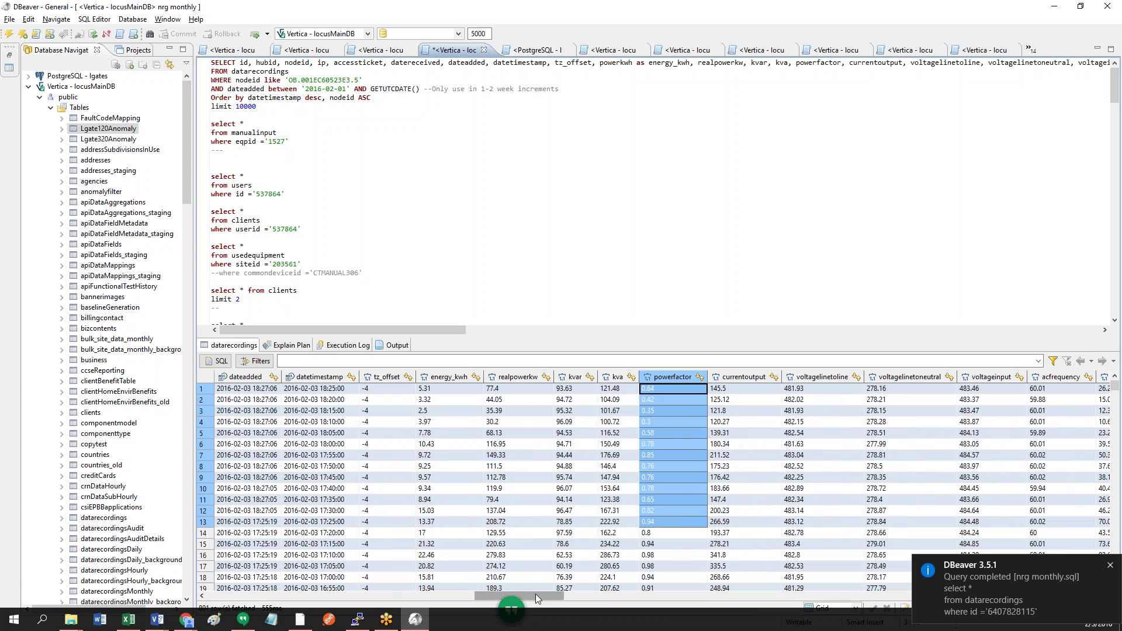
drag(536, 595, 849, 596)
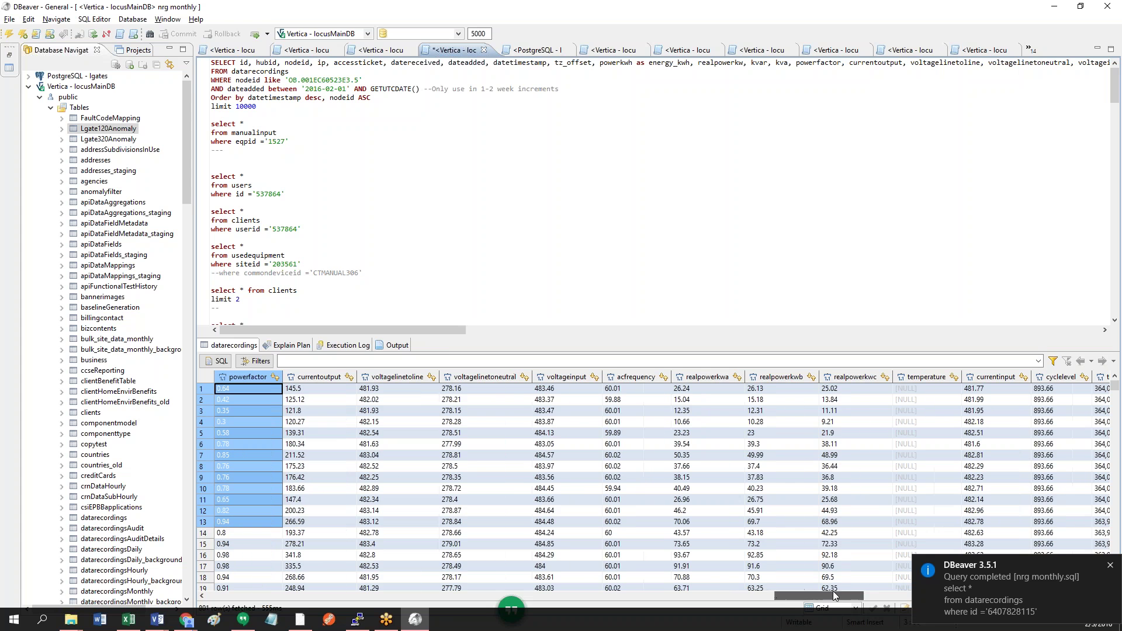
drag(707, 390, 850, 482)
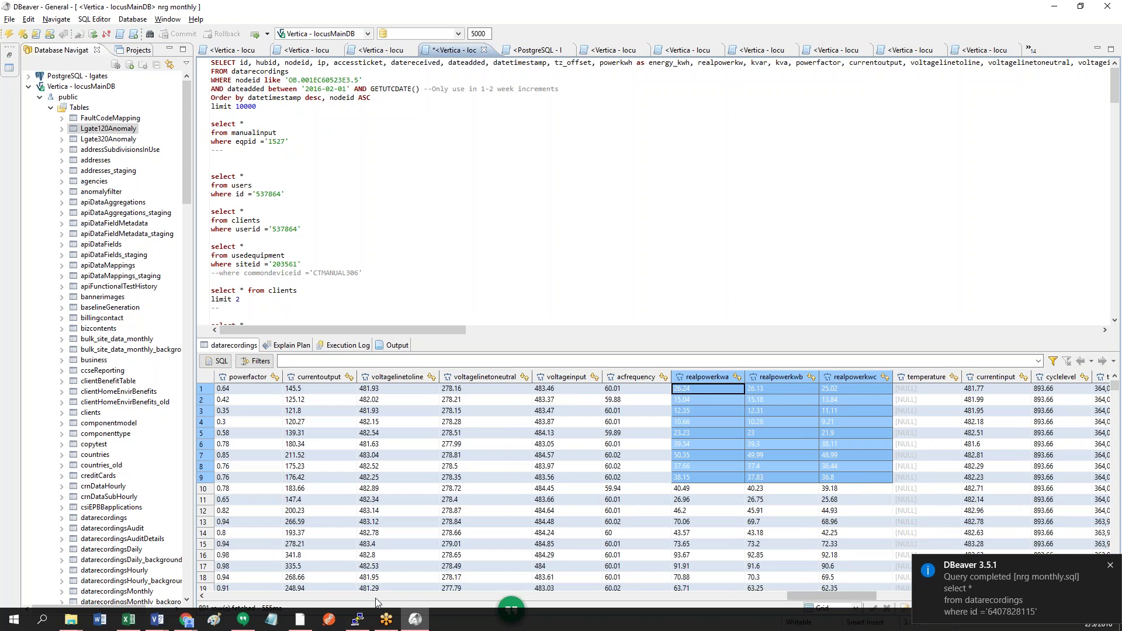
Step: Switch to SolarOS in Chrome, filter the admin partner list by "safari" and log in to the Safari Energy partner account
mouse_move(193, 620)
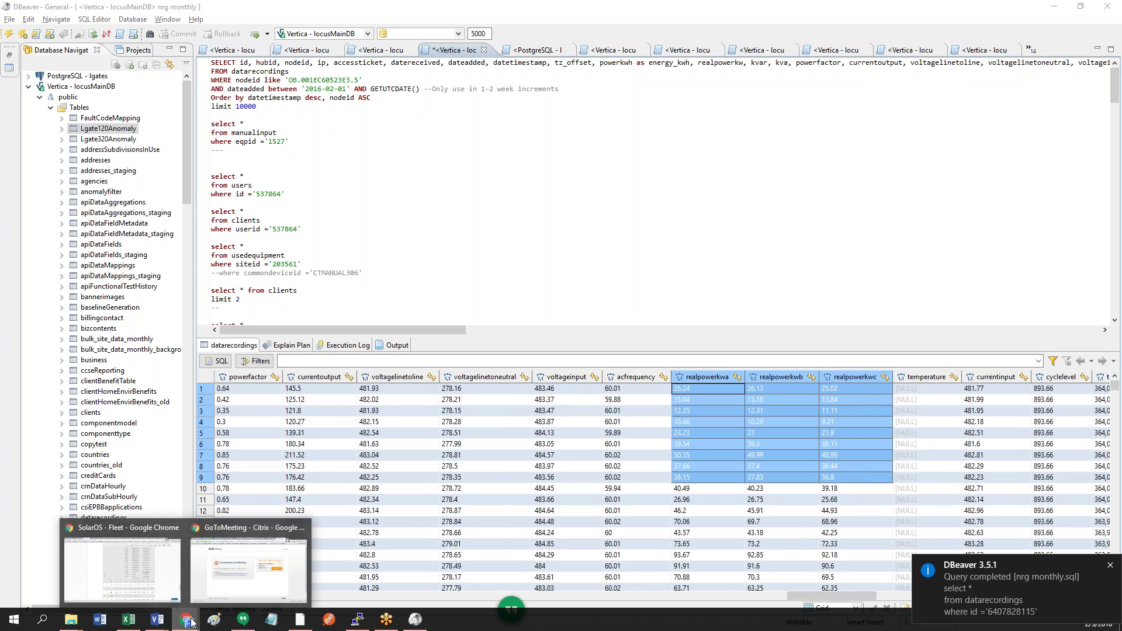
click(156, 586)
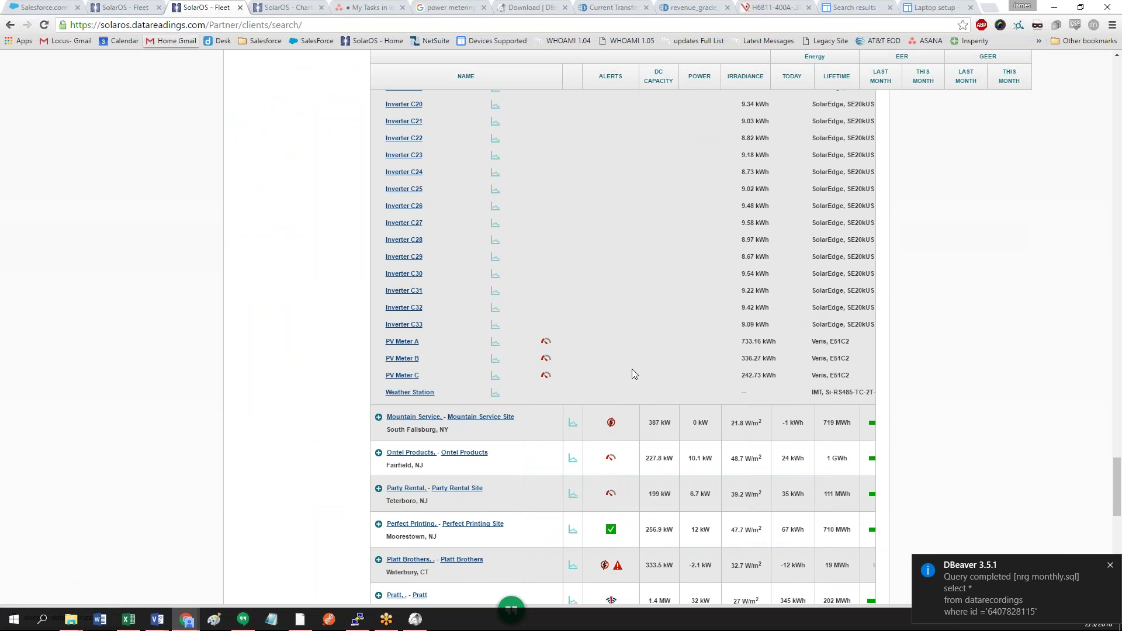
scroll(633, 369, down, 3)
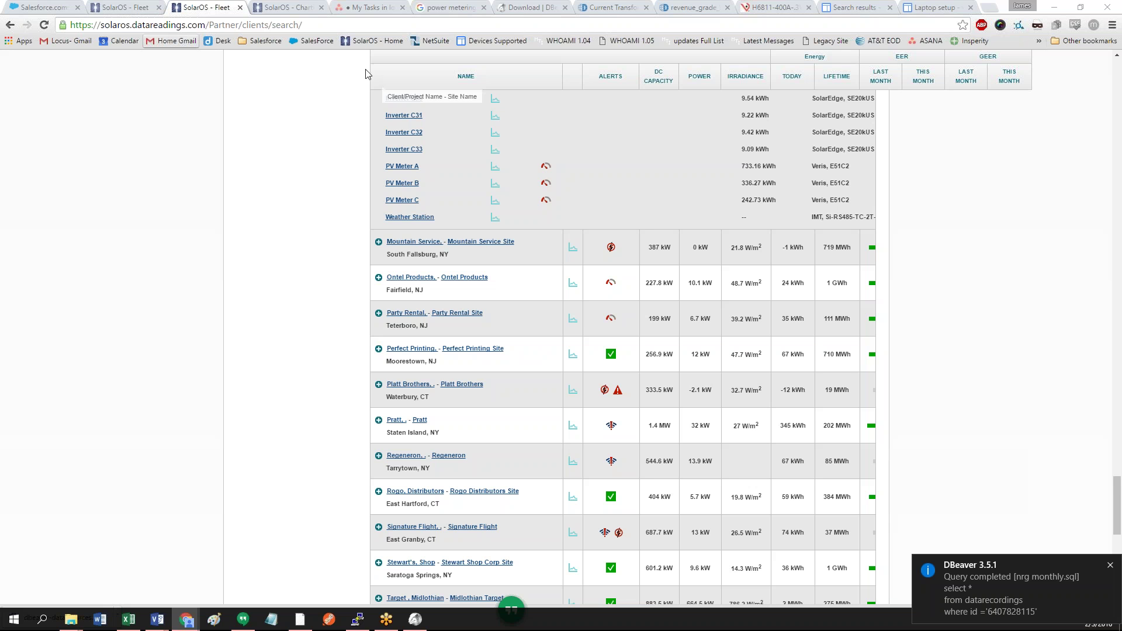
click(134, 6)
click(812, 85)
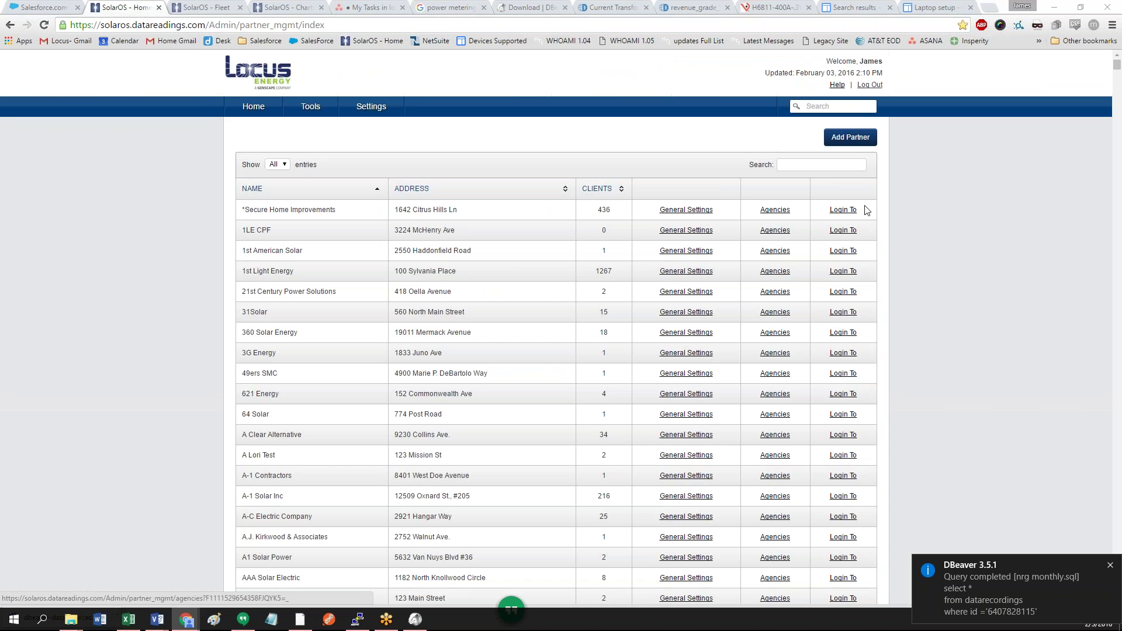
click(806, 166)
text(safari)
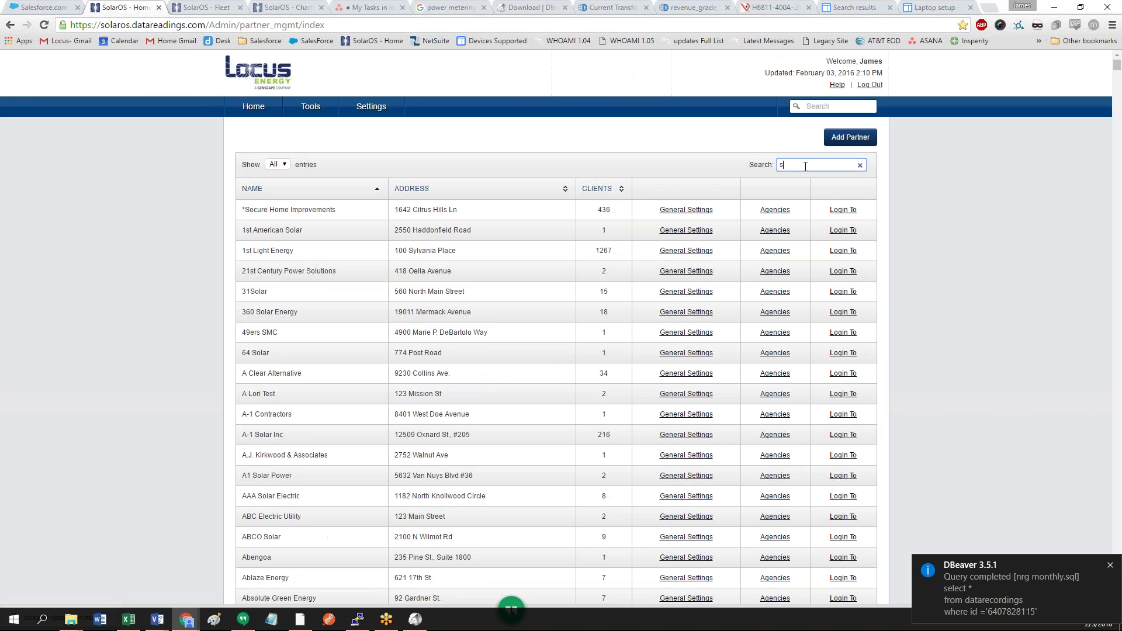
click(849, 231)
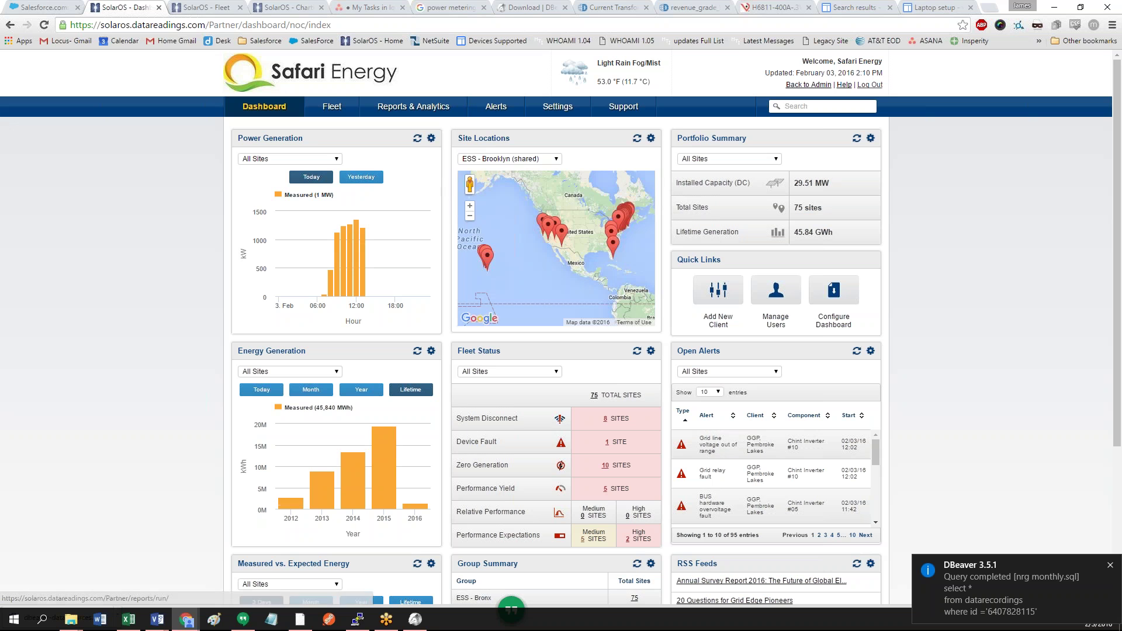
Step: Open the Safari Energy fleet view and search it for "brass"
mouse_move(332, 115)
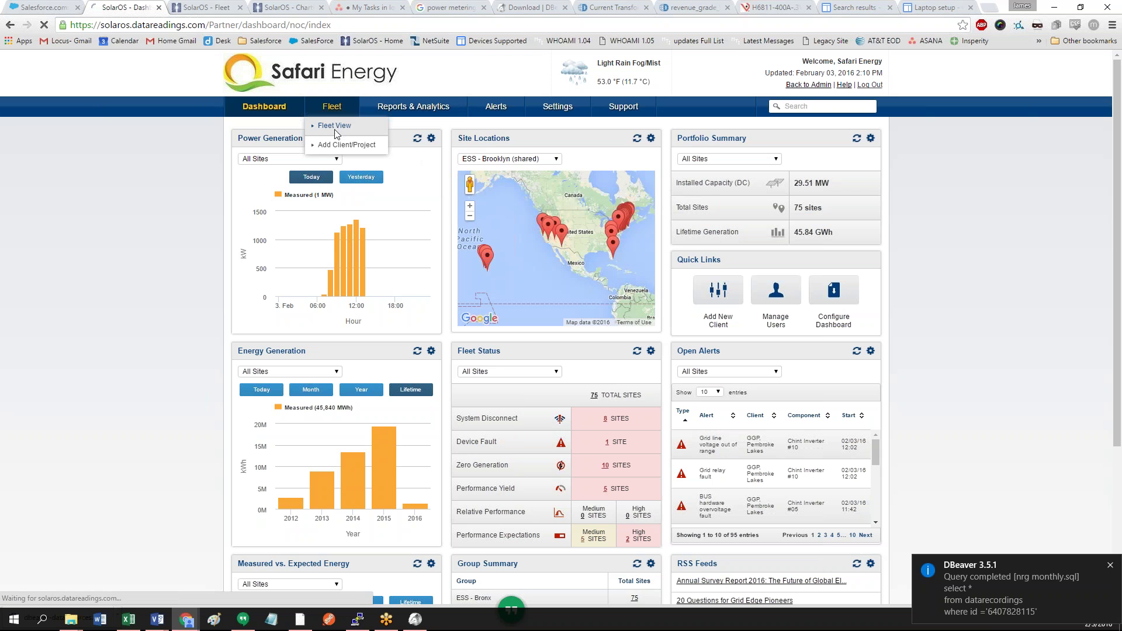
click(337, 127)
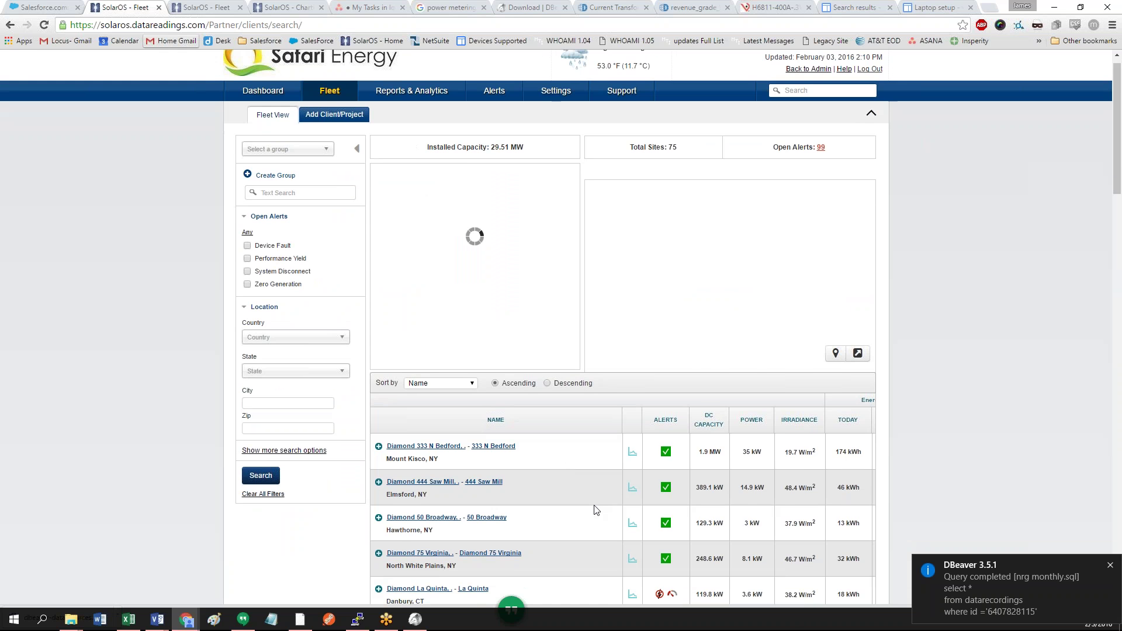
scroll(594, 505, down, 4)
scroll(593, 510, down, 6)
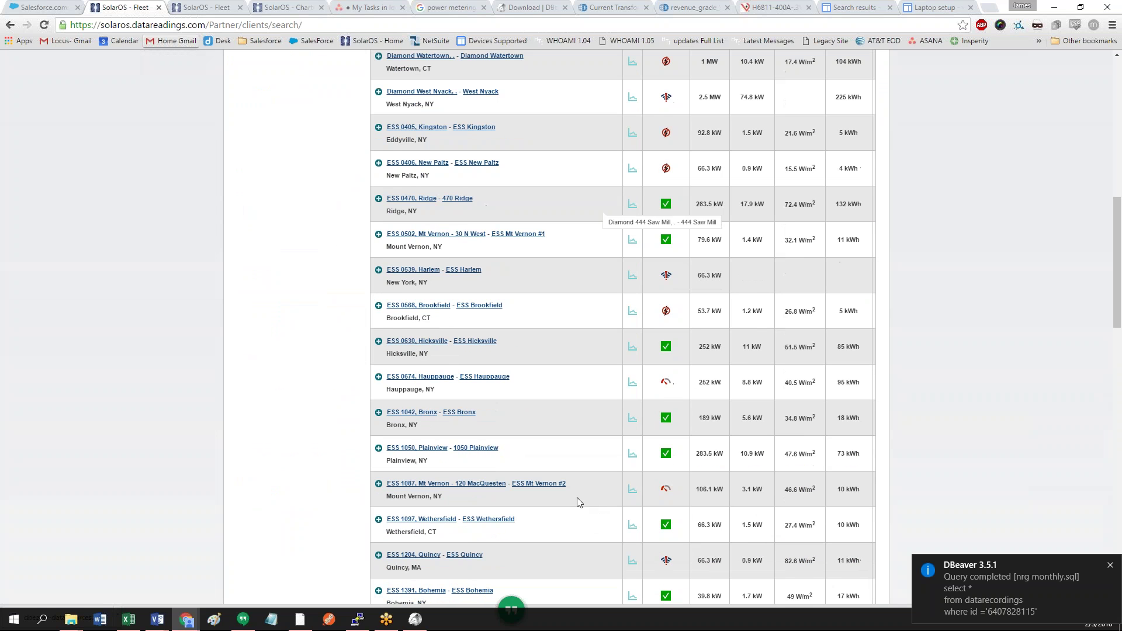
scroll(692, 272, up, 10)
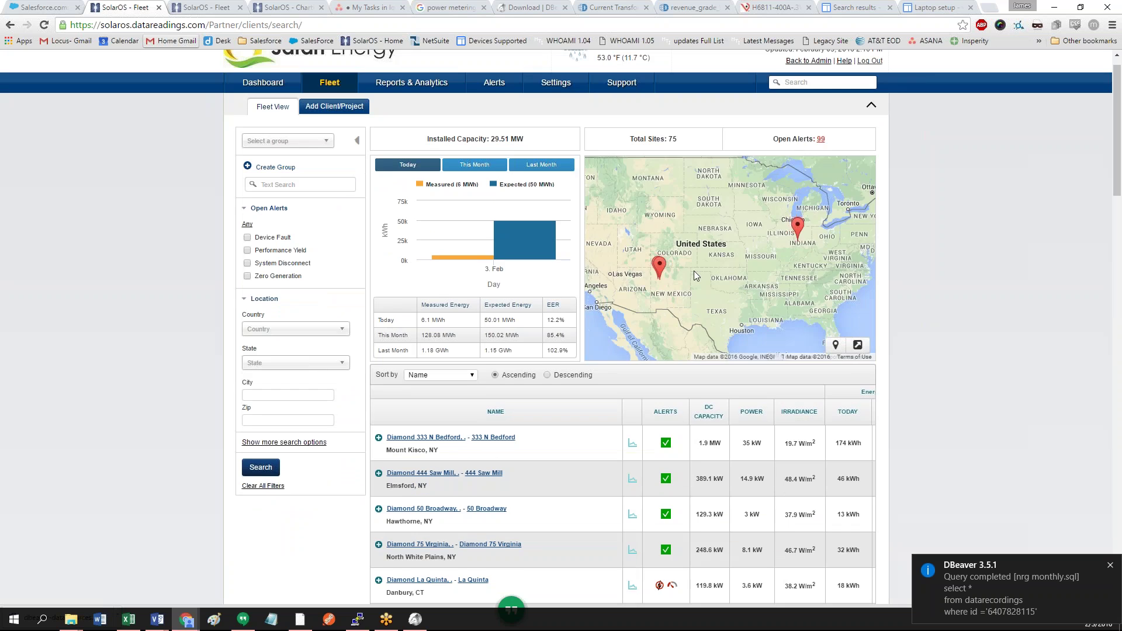
click(823, 106)
text(brass)
key(Return)
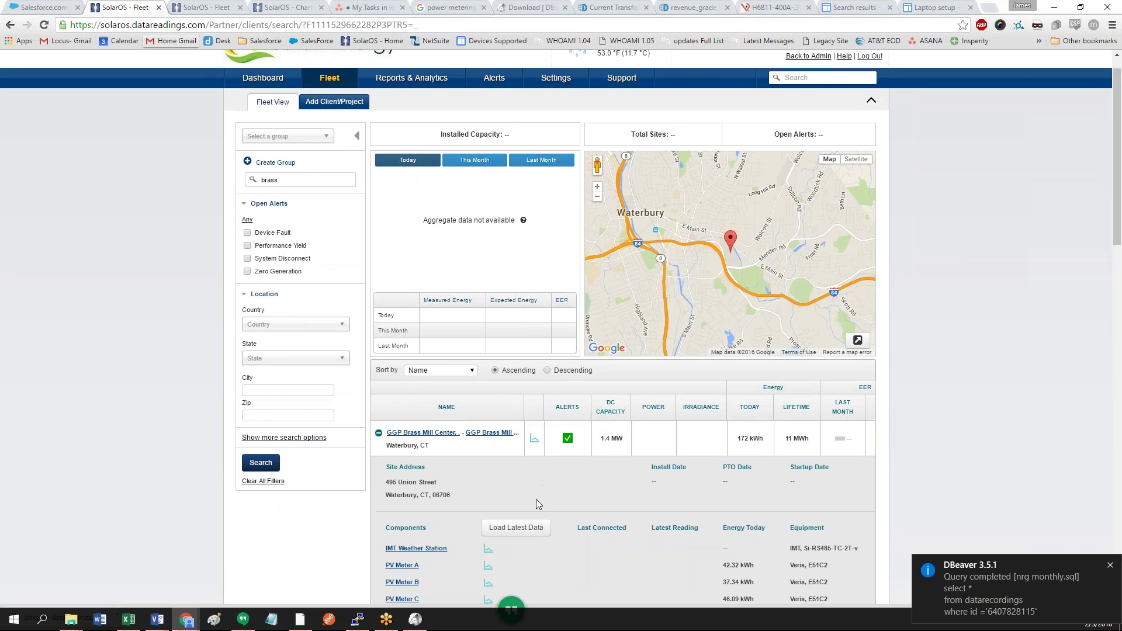
Step: Load the latest component data for the GGP Brass Mill Center site and copy PV Meter B's Node ID
scroll(535, 499, down, 10)
scroll(499, 256, up, 6)
click(500, 250)
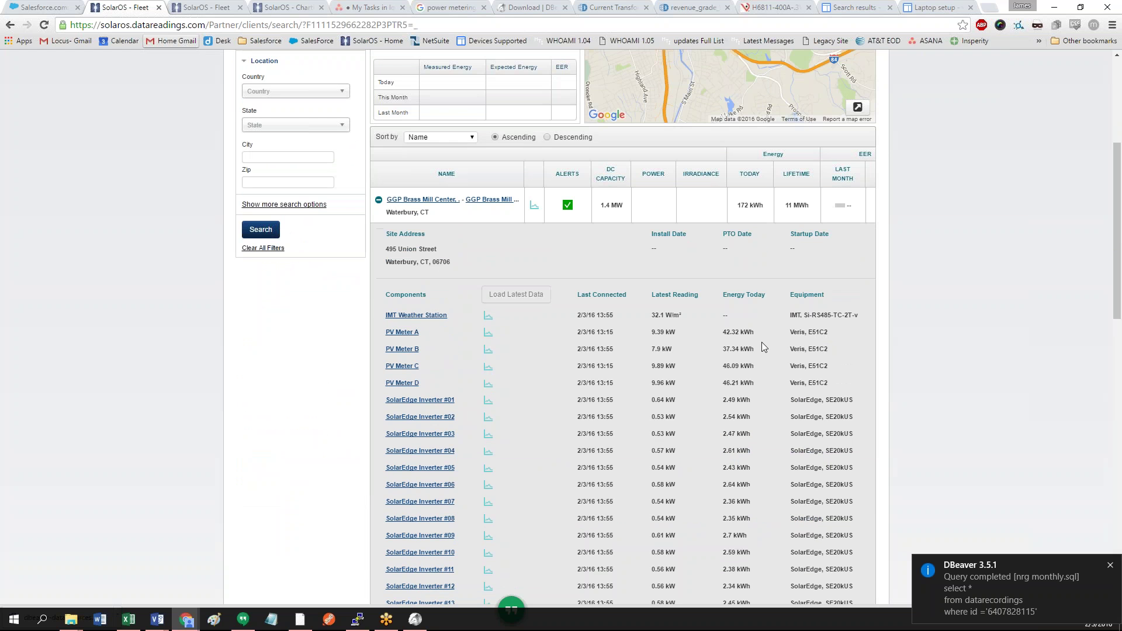
drag(789, 332, 742, 349)
key(ctrl+c)
click(781, 355)
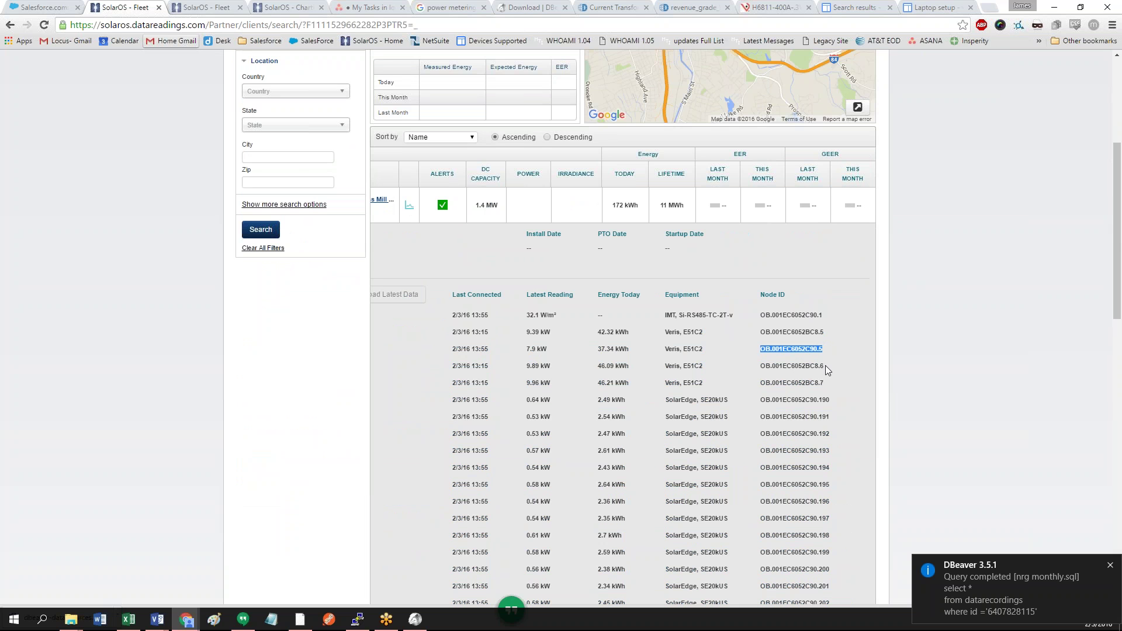
Step: Switch to DBeaver and run the datarecordings query with nodeid OB.001EC6052C90.5 and the dateadded start set to 2016-01-01
click(415, 619)
drag(289, 80, 361, 80)
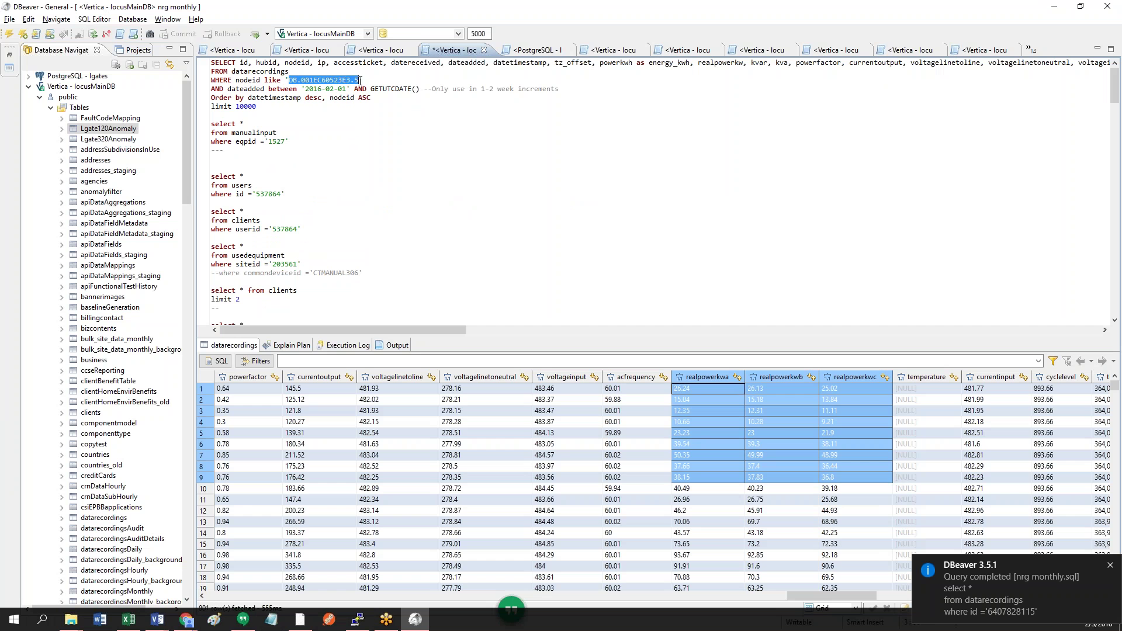
key(ctrl+v)
key(BackSpace)
text(1)
key(ctrl+Return)
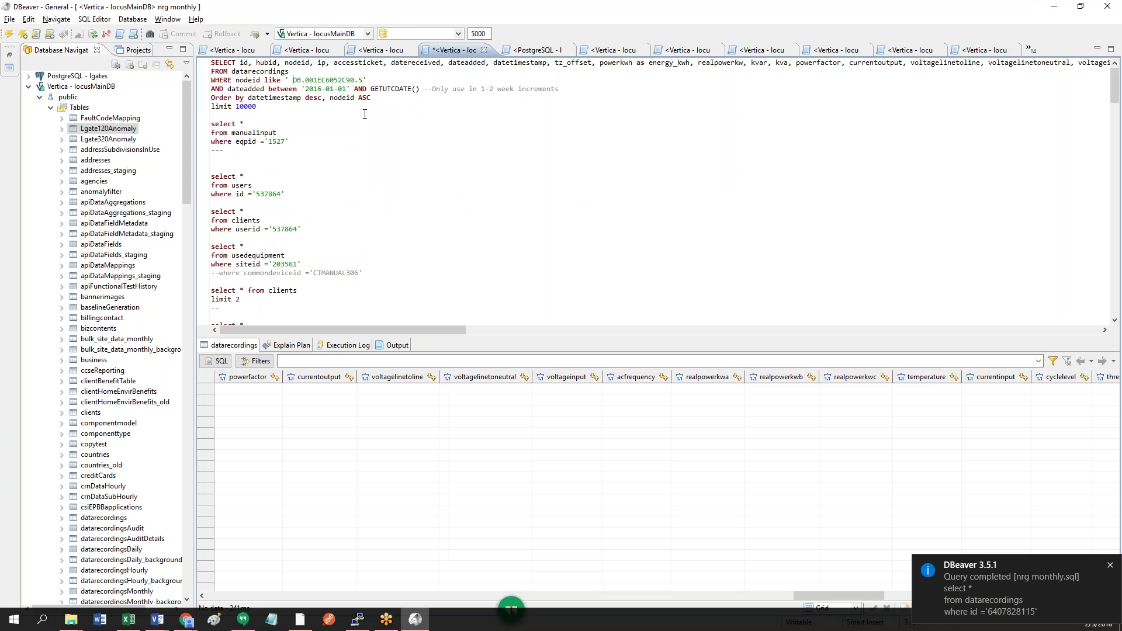
key(BackSpace)
key(ctrl+Return)
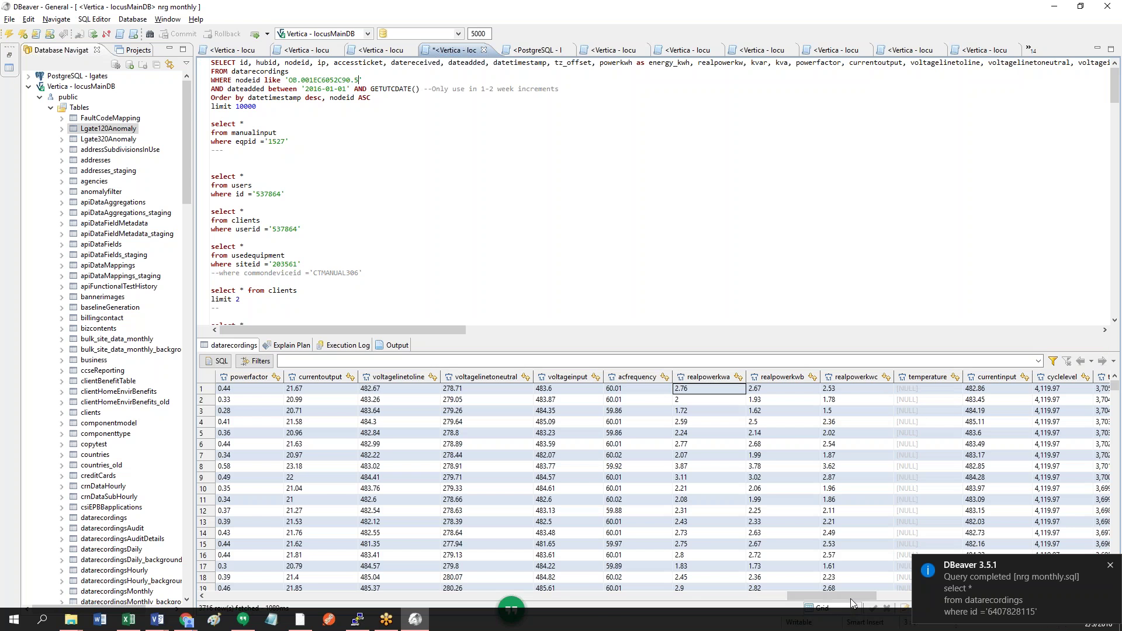
Step: Look through the returned records by datetimestamp, back to the morning of 2016-01-25
drag(830, 596, 234, 601)
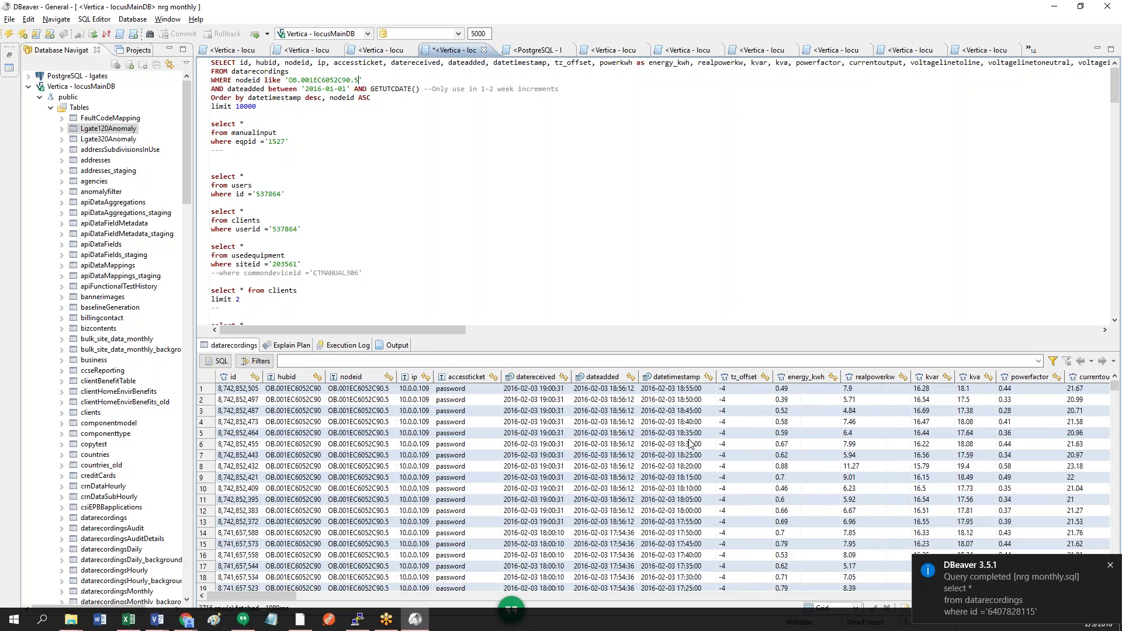
click(689, 445)
scroll(689, 445, down, 20)
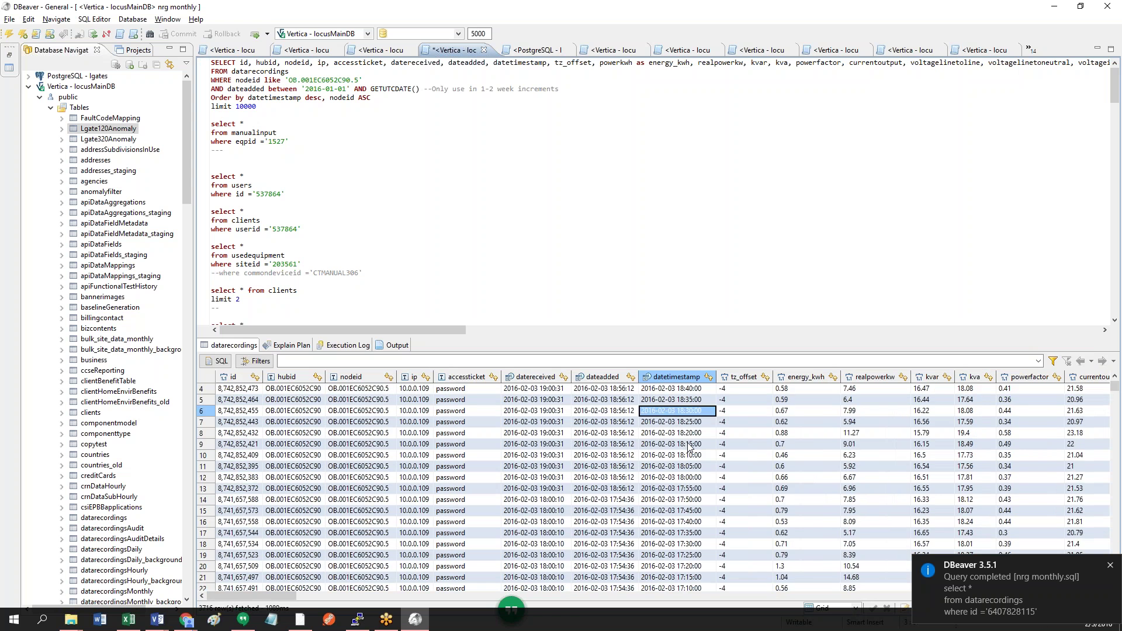
drag(1115, 390, 1113, 531)
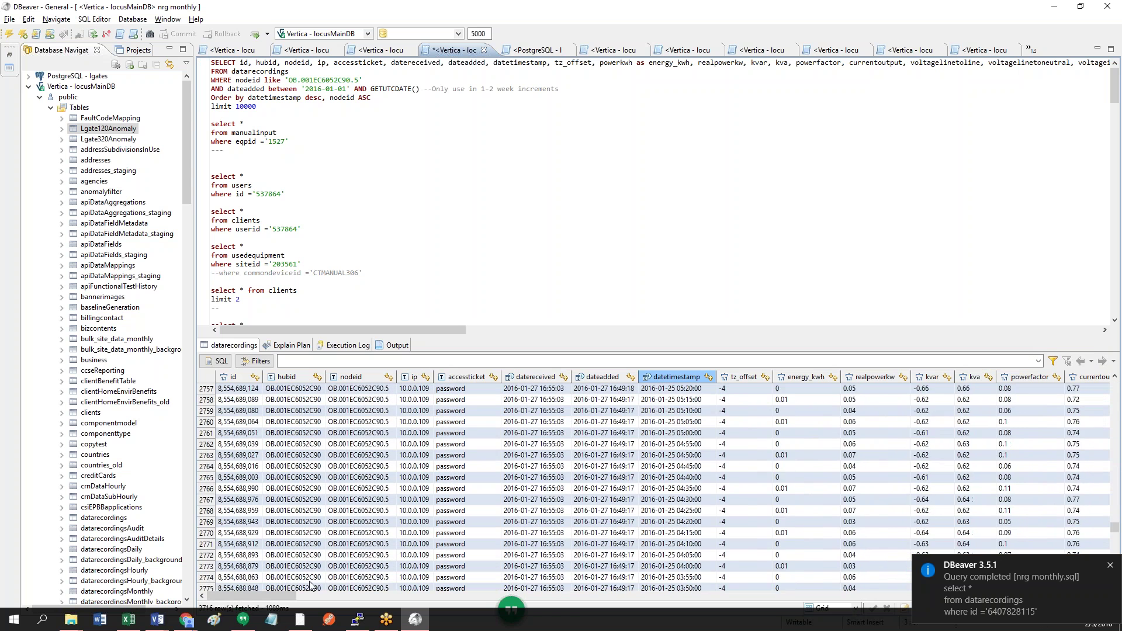
Step: Examine the per-phase realpowerkwa, realpowerkwb and realpowerkwc readings across the 2016-01-25 records, including row 2580
drag(286, 596, 865, 580)
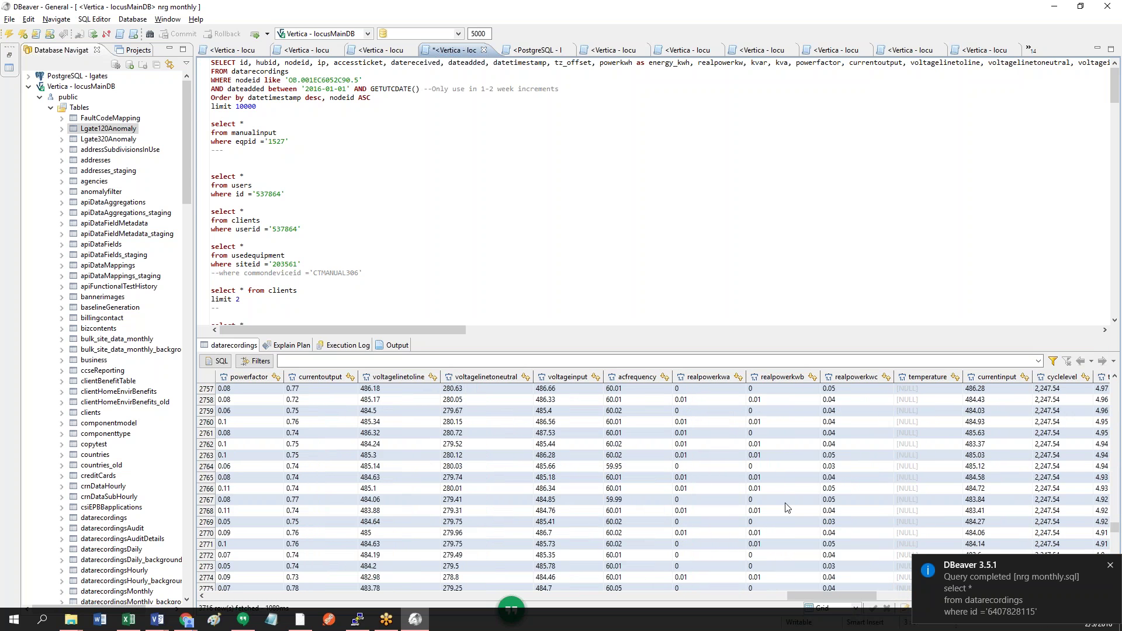
click(787, 501)
key(Page_Up)
key(Page_Up)
key(Page_Up)
key(Page_Up)
key(Page_Up)
key(Page_Up)
key(Page_Up)
key(Page_Up)
key(Page_Up)
key(Page_Up)
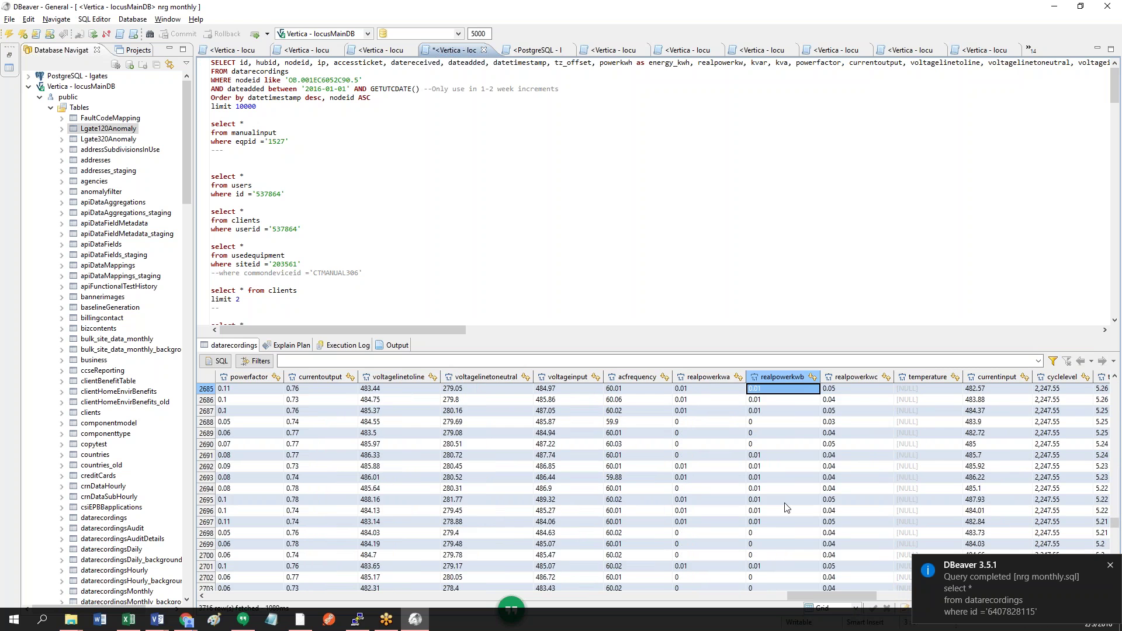
key(Page_Up)
key(Page_Up)
key(Page_Up)
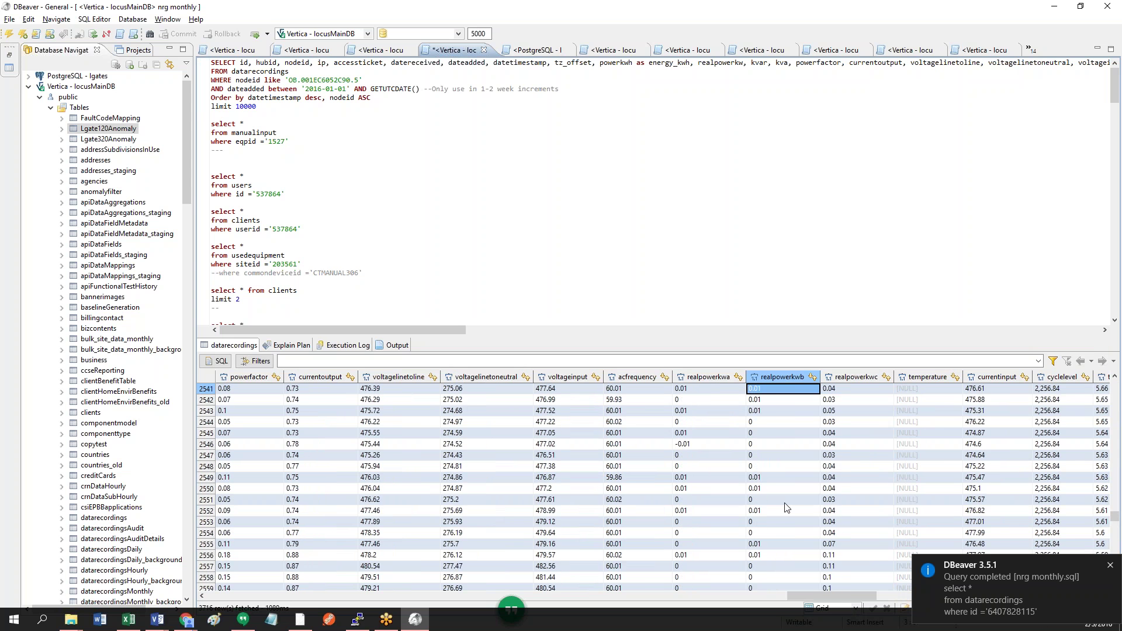
key(Page_Down)
key(Page_Down)
key(Page_Down)
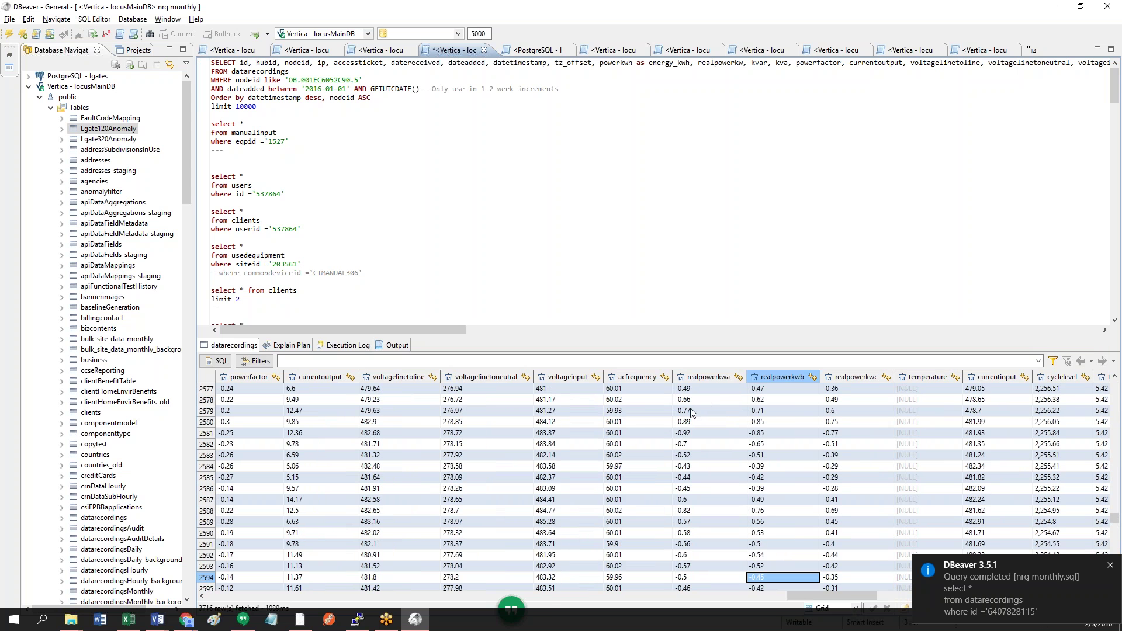
drag(706, 425, 836, 426)
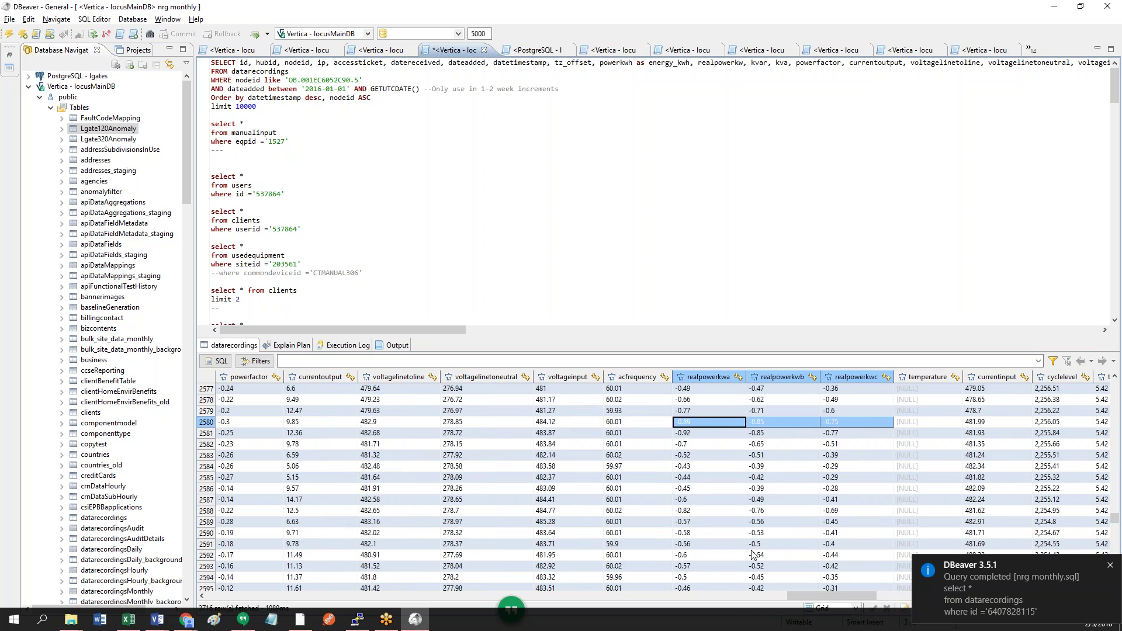
Step: Check the energy_kwh and realpowerkw values of row 2579 and its neighbouring records
drag(849, 602, 452, 609)
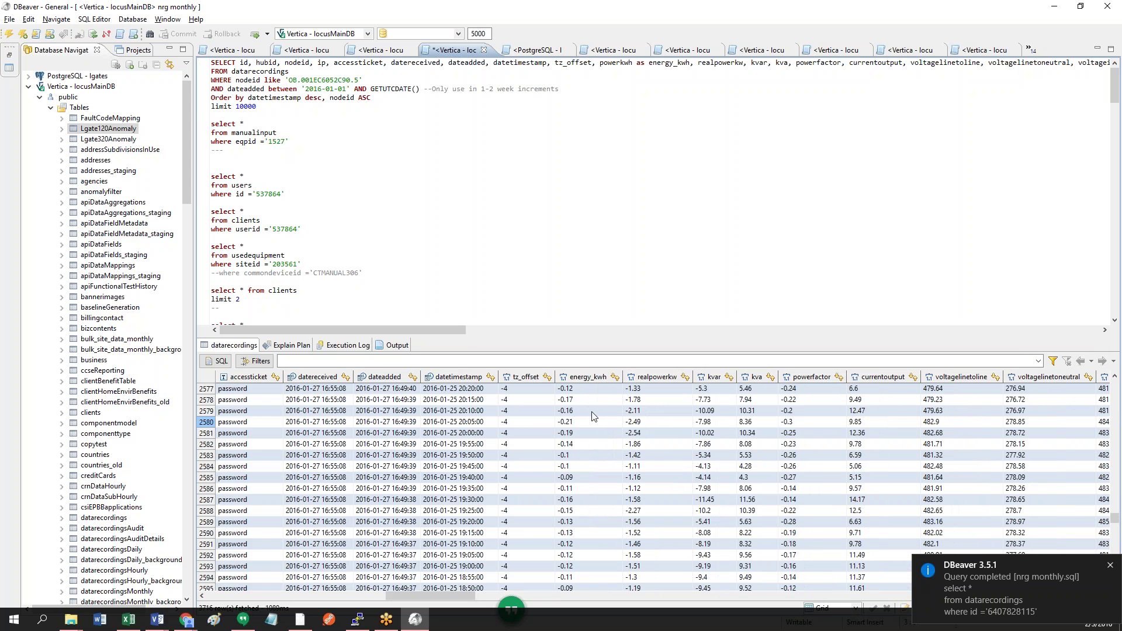
drag(590, 410, 677, 411)
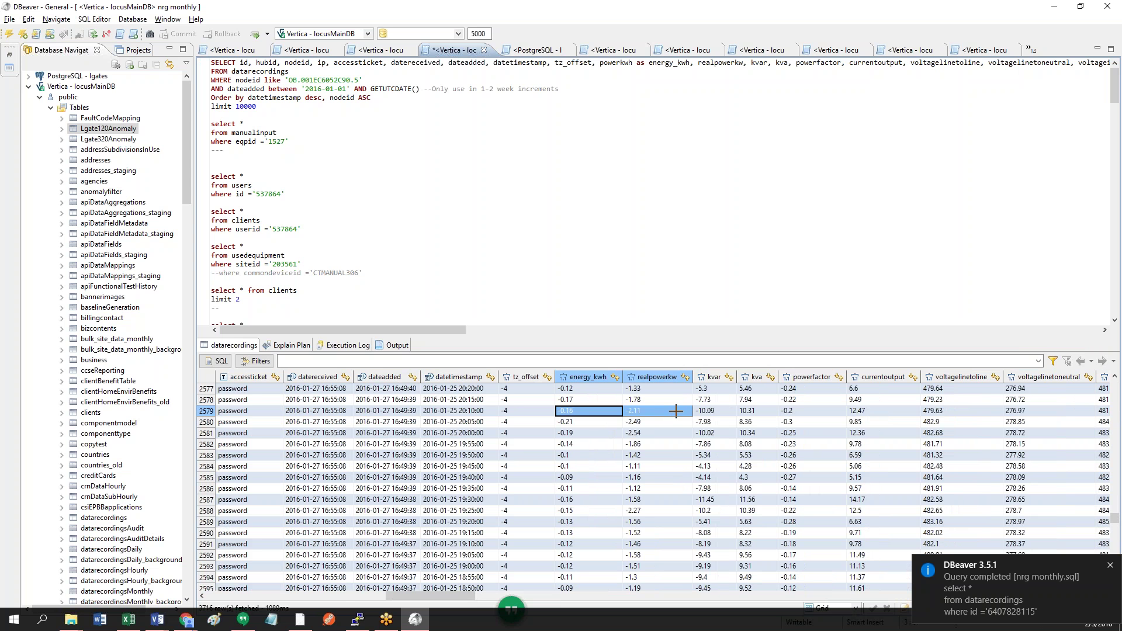
scroll(672, 444, up, 2)
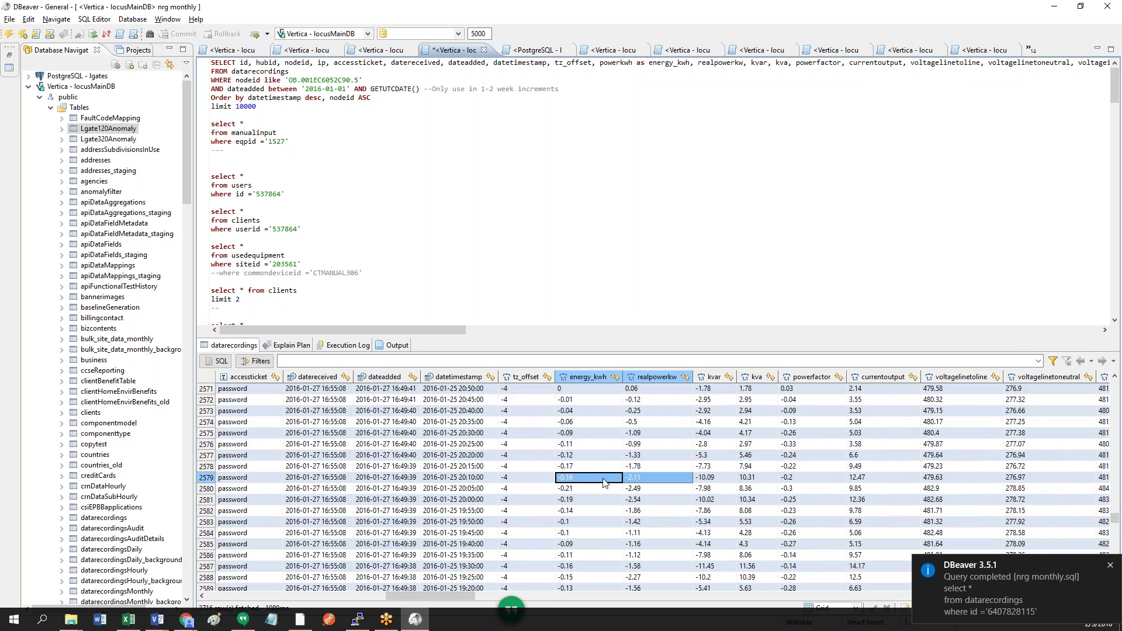
Step: Examine the realpowerkwa, realpowerkwb and realpowerkwc values of rows 2577, 2578 and 2579
drag(454, 594, 847, 594)
drag(707, 478, 857, 478)
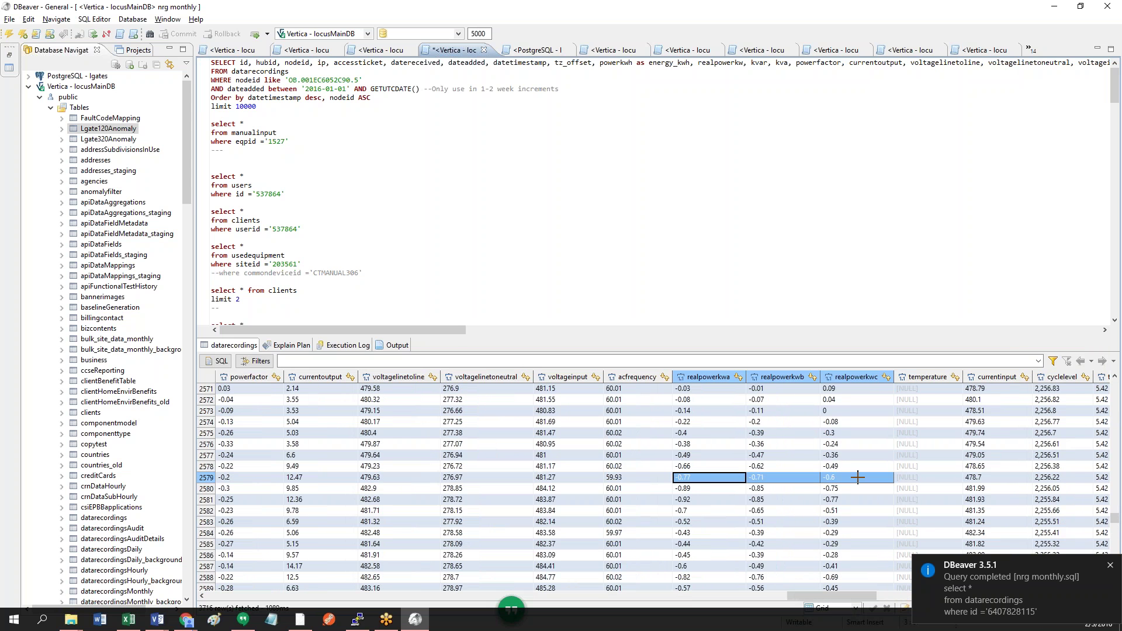
drag(713, 466, 853, 466)
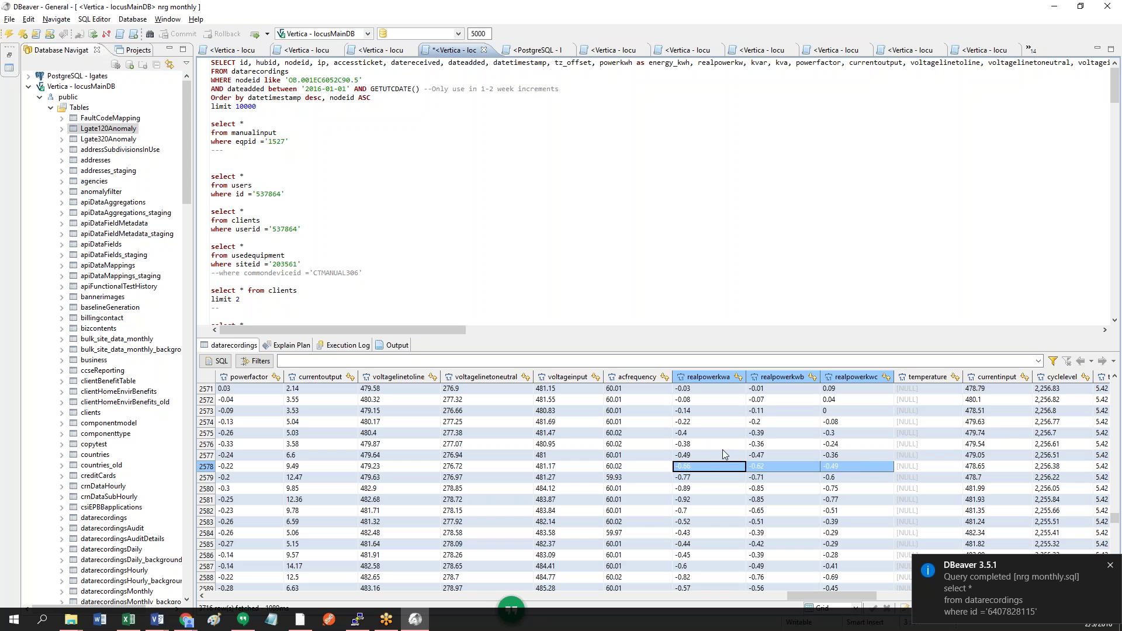
drag(723, 455, 861, 460)
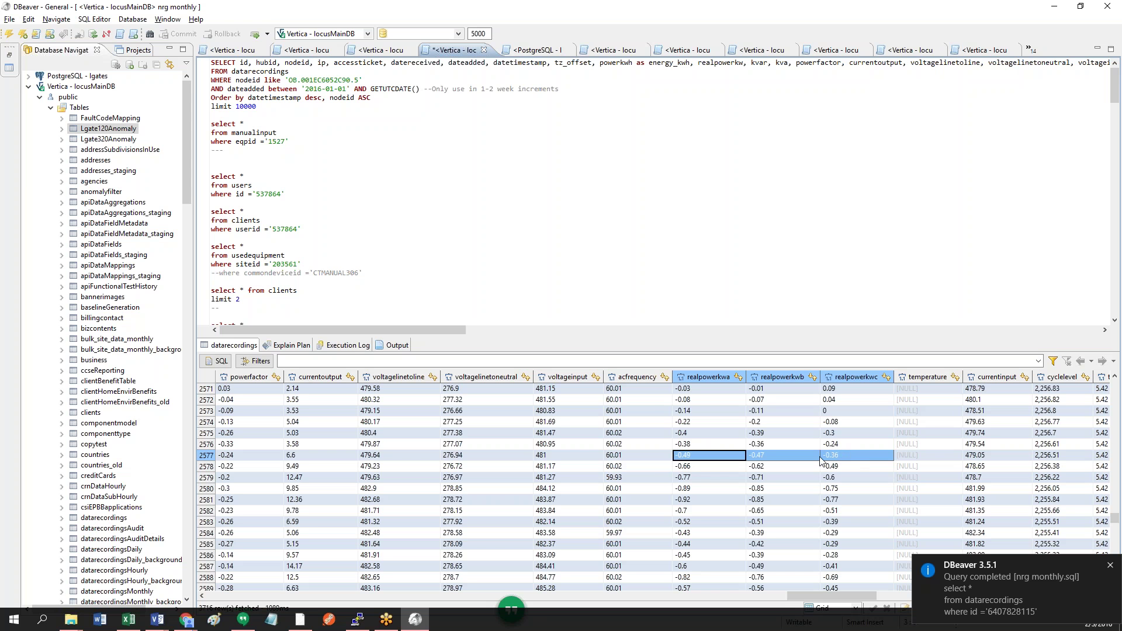
drag(726, 466, 836, 466)
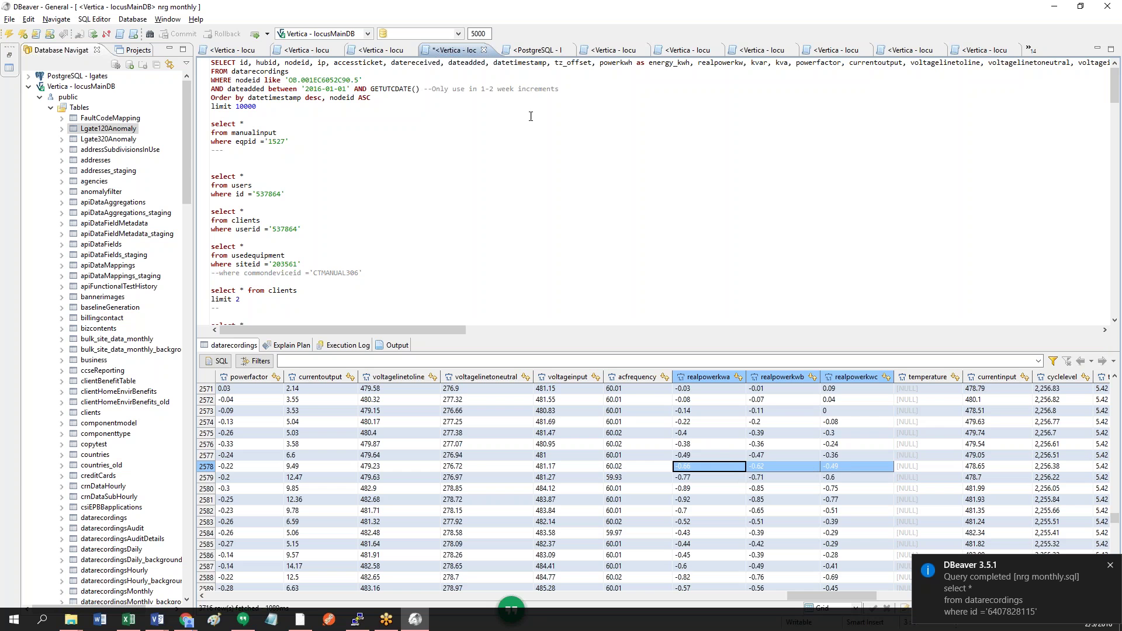
Step: Copy node ID OB.001EC6052BC8.5 from the SolarOS Fleet page in Chrome into the nodeid condition in DBeaver and run the query
key(alt+Tab)
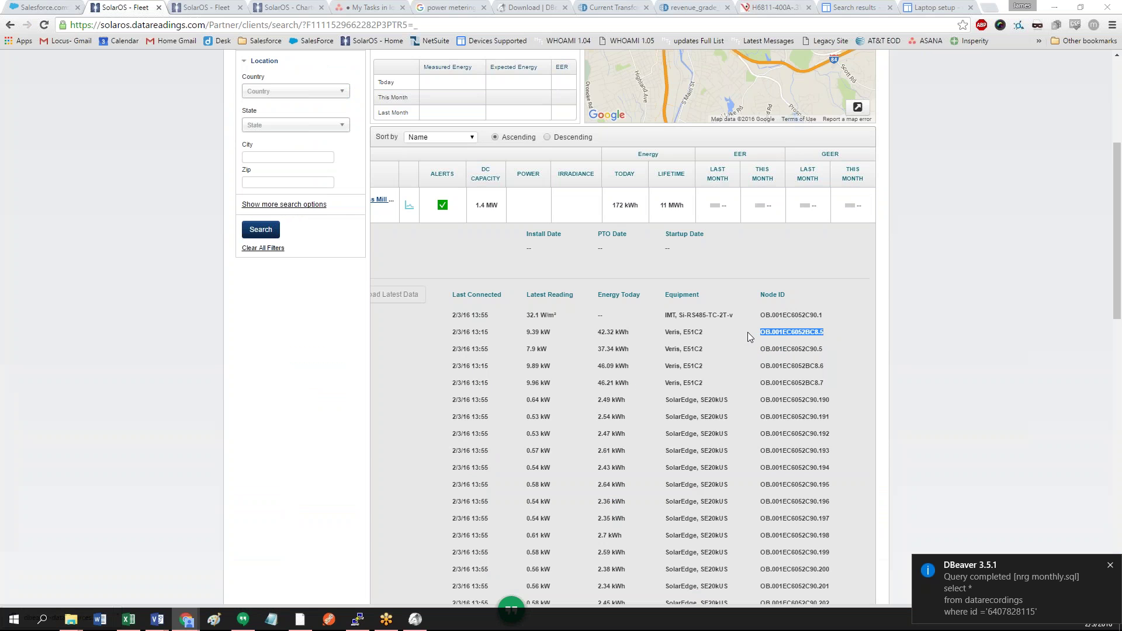
key(alt+Tab)
drag(360, 80, 298, 80)
text(001EC6052BC8.5)
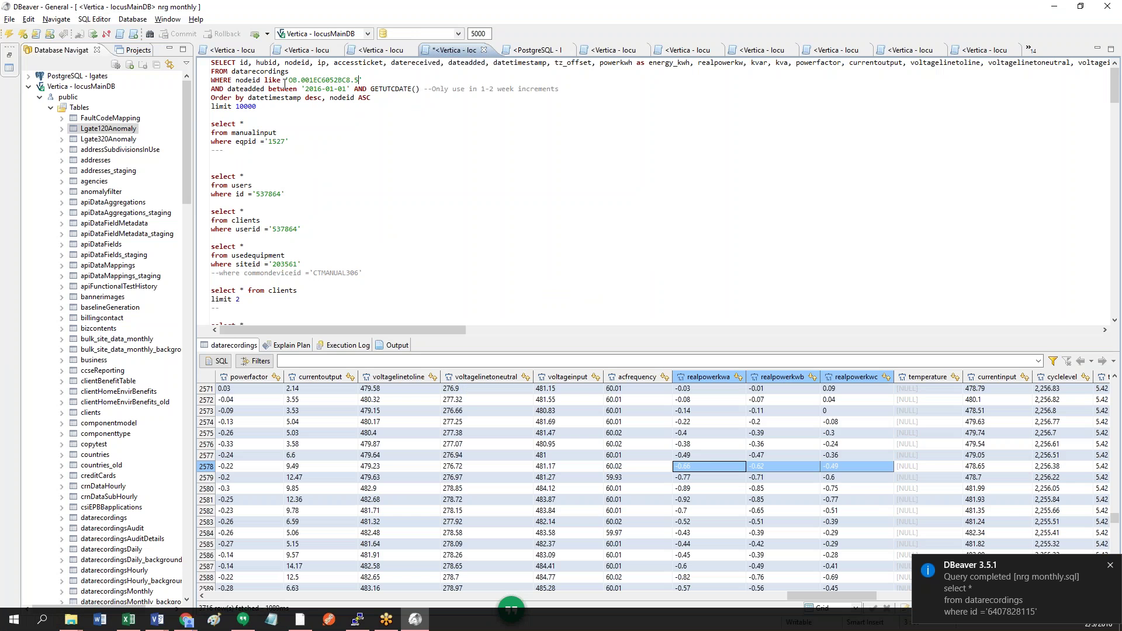
key(ctrl+Return)
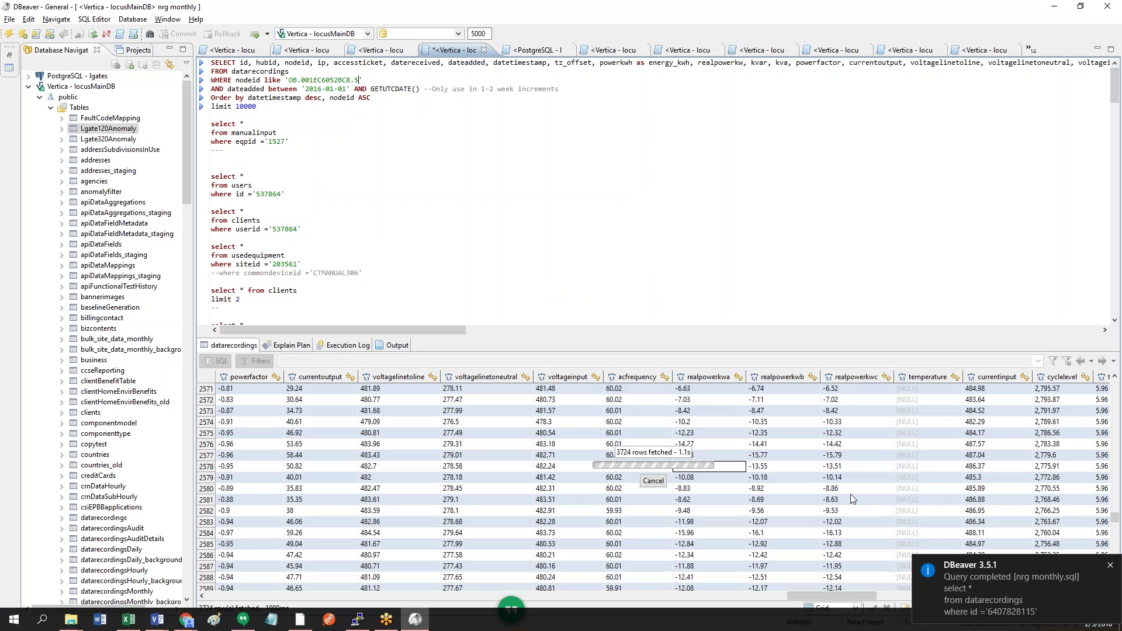
Step: Look through the new node's per-phase real power readings toward newer records, from around row 2576 to row 2331
click(720, 444)
key(Page_Up)
key(Page_Up)
key(Page_Up)
key(Page_Up)
key(Page_Up)
key(Page_Up)
key(Page_Up)
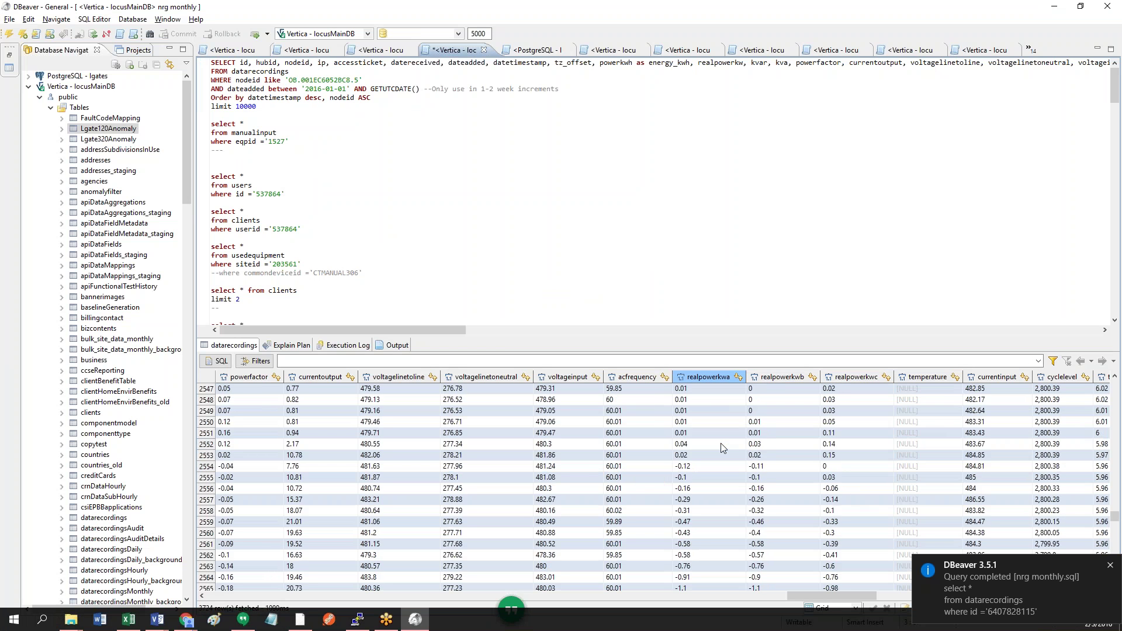
key(Page_Up)
key(Page_Up)
key(Page_Up)
key(Page_Up)
key(Page_Up)
key(Page_Up)
key(Page_Up)
key(Page_Up)
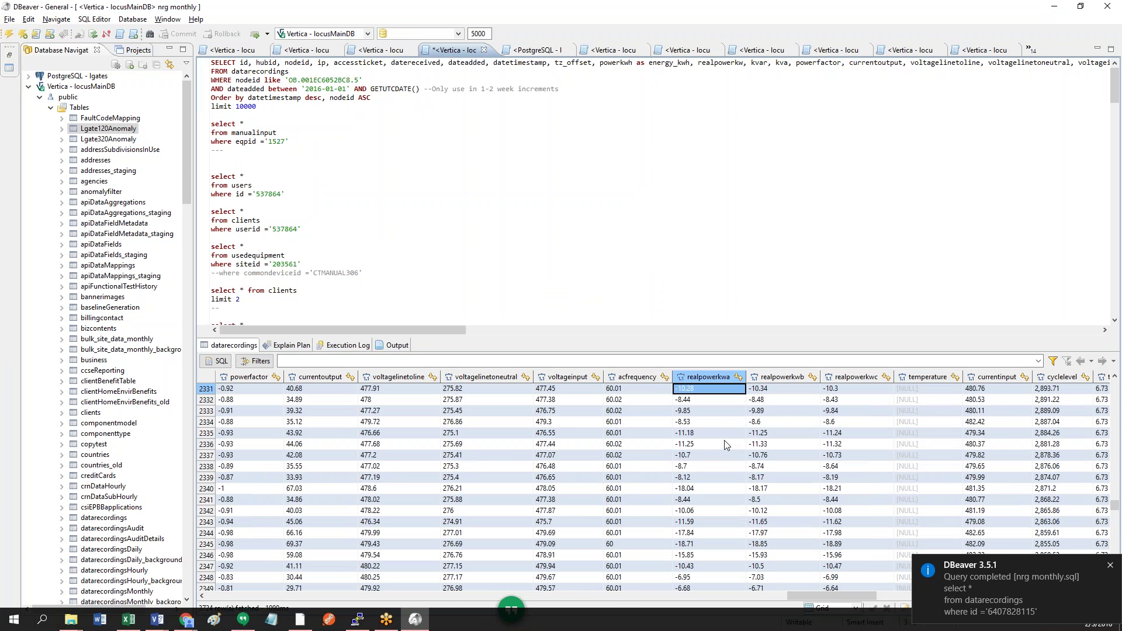
Step: Compare the three per-phase real power values of row 2332 and the newer records up to row 2313
drag(692, 400, 836, 402)
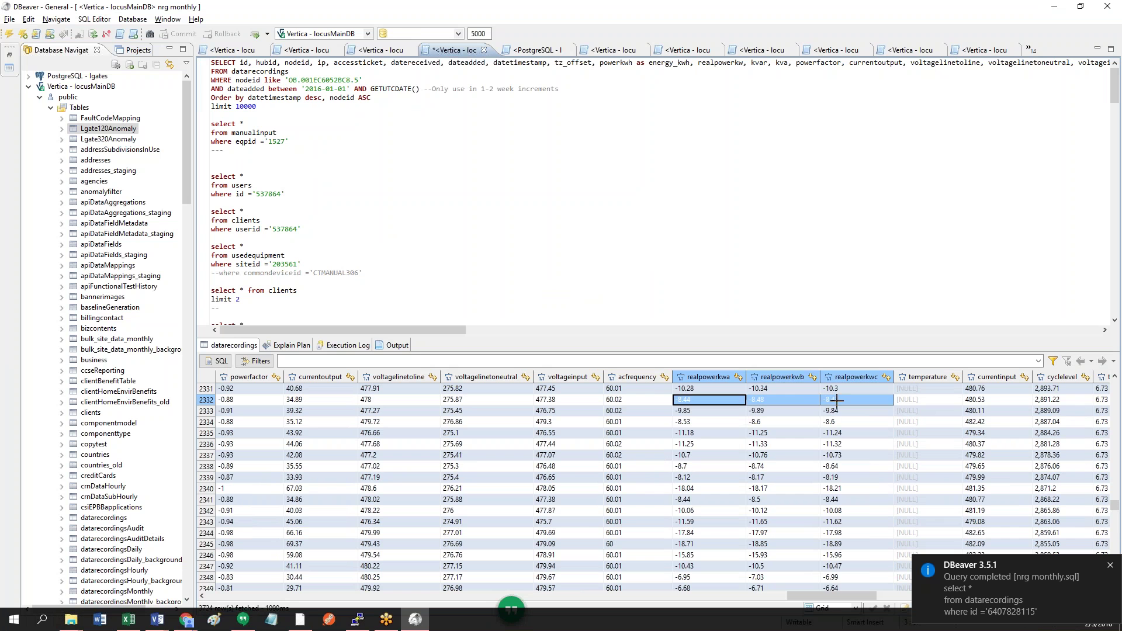
click(711, 399)
drag(733, 400, 830, 403)
key(Up)
key(Up)
key(Up)
key(Up)
key(Up)
key(Up)
key(Up)
key(Up)
key(Up)
key(Up)
key(Up)
key(Up)
key(Up)
key(Up)
key(Up)
key(Up)
key(Up)
key(Up)
key(Up)
key(Up)
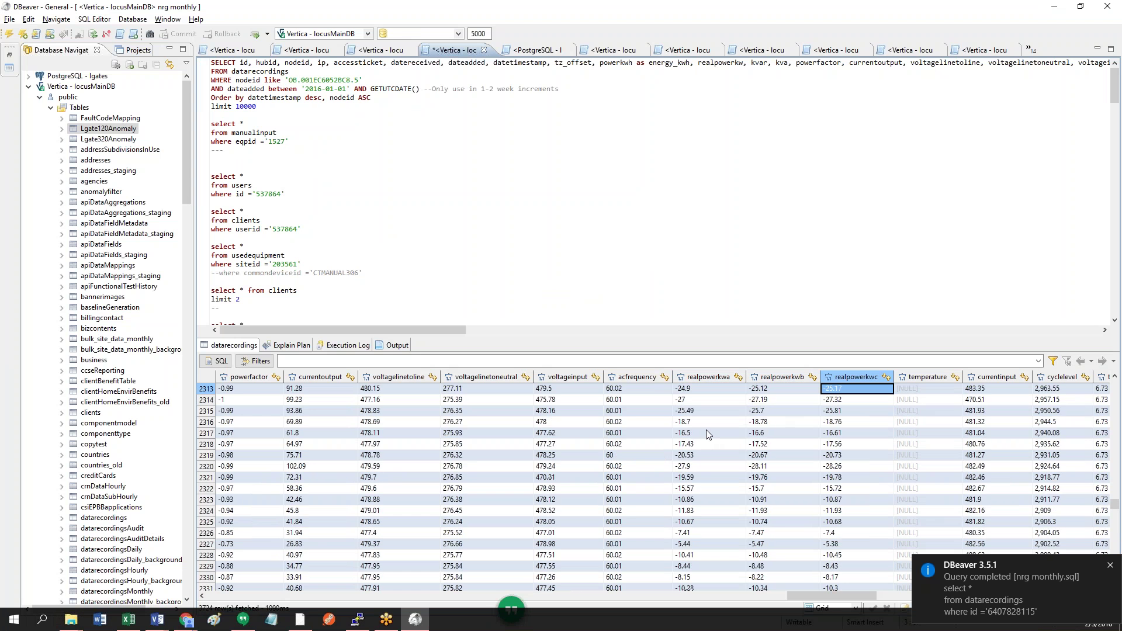
Step: Scan powerfactor and per-phase real power through the newer records from row 2313 up to row 1233
key(Page_Up)
key(Page_Up)
key(Page_Up)
key(Page_Up)
key(Page_Up)
key(Page_Up)
key(Page_Up)
key(Page_Up)
key(Page_Up)
key(Page_Up)
key(Page_Up)
key(Page_Up)
key(Page_Up)
key(Page_Up)
key(Page_Up)
key(Page_Up)
key(Page_Up)
key(Page_Up)
key(Page_Up)
key(Page_Up)
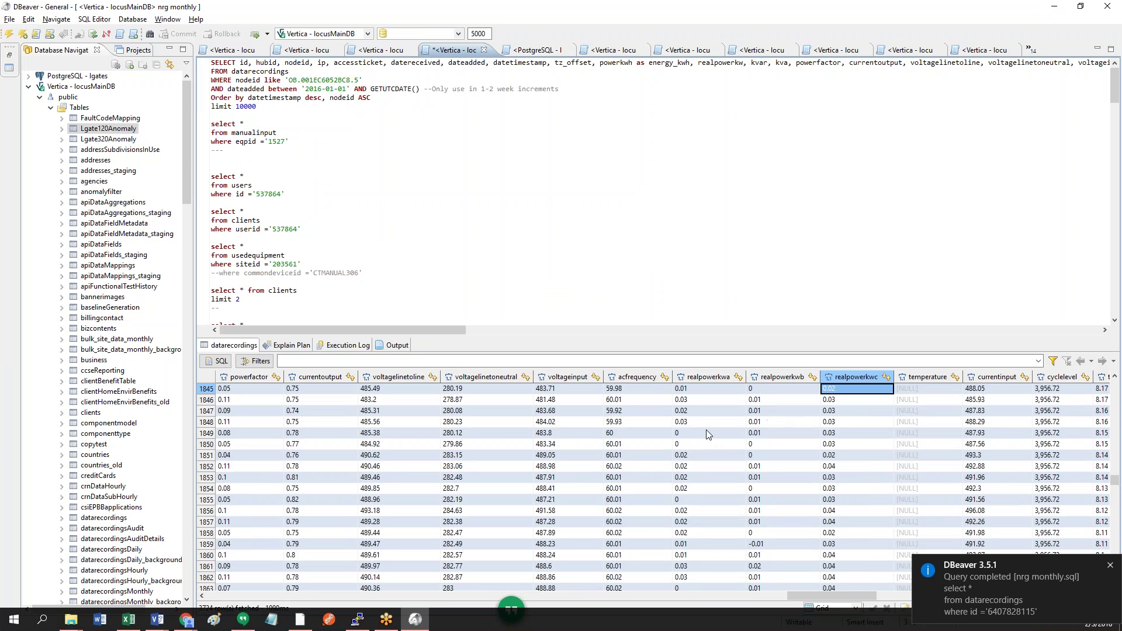
key(Page_Up)
key(Page_Up)
key(Page_Up)
key(Page_Up)
key(Page_Up)
key(Page_Up)
key(Page_Up)
key(Page_Up)
key(Page_Up)
key(Page_Up)
key(Page_Up)
key(Page_Up)
key(Page_Up)
key(Page_Up)
key(Page_Up)
key(Page_Up)
key(Page_Up)
key(Page_Up)
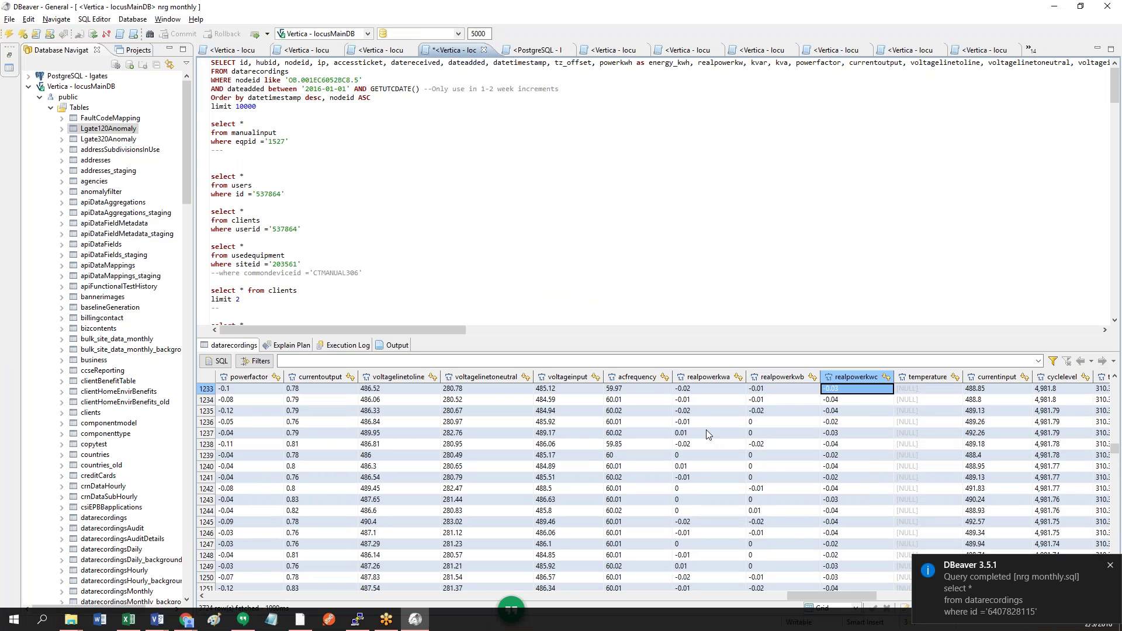
Step: Return toward older records and examine the per-phase real power of row 1420 and onward to around row 1471
key(Page_Down)
key(Page_Down)
key(Page_Down)
key(Page_Down)
key(Page_Down)
key(Page_Down)
key(Page_Down)
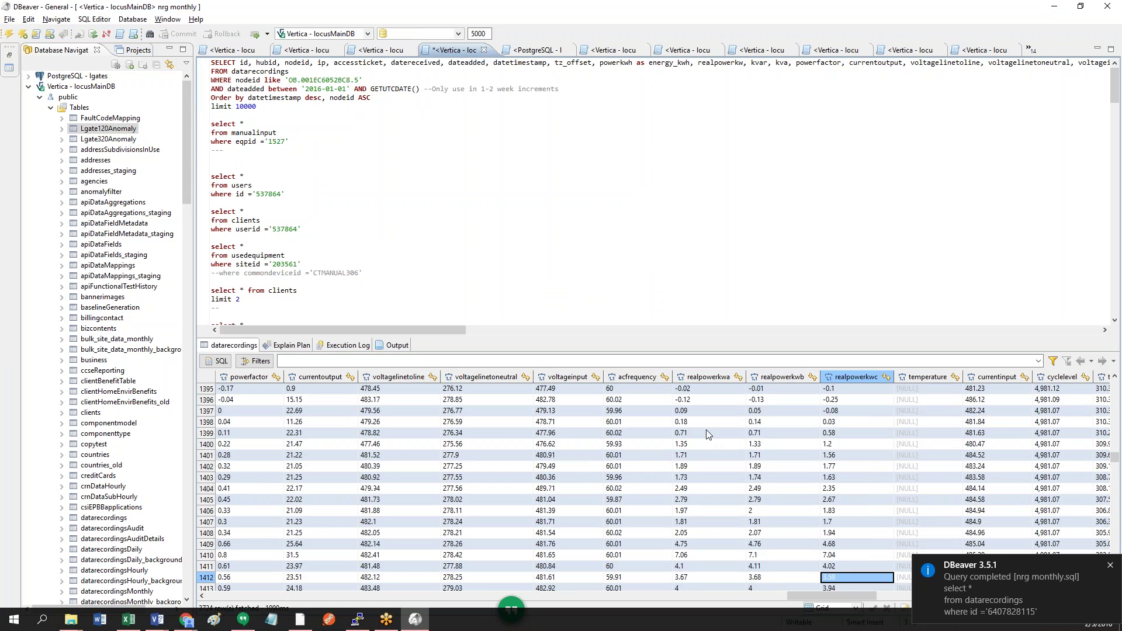
drag(692, 466, 838, 467)
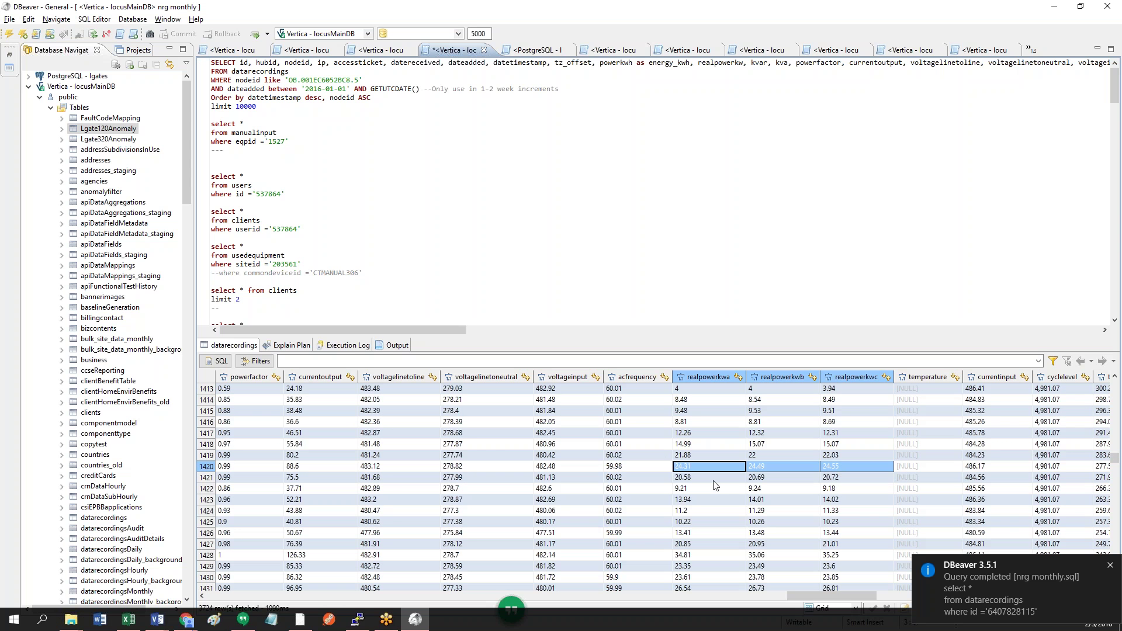
scroll(745, 479, down, 11)
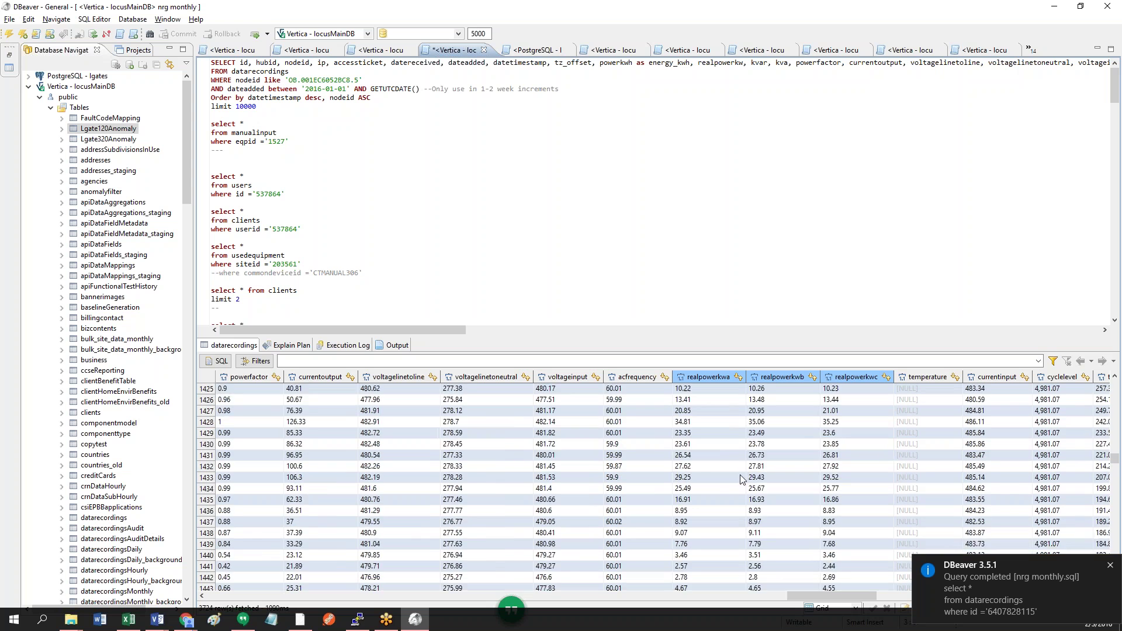
scroll(739, 478, down, 6)
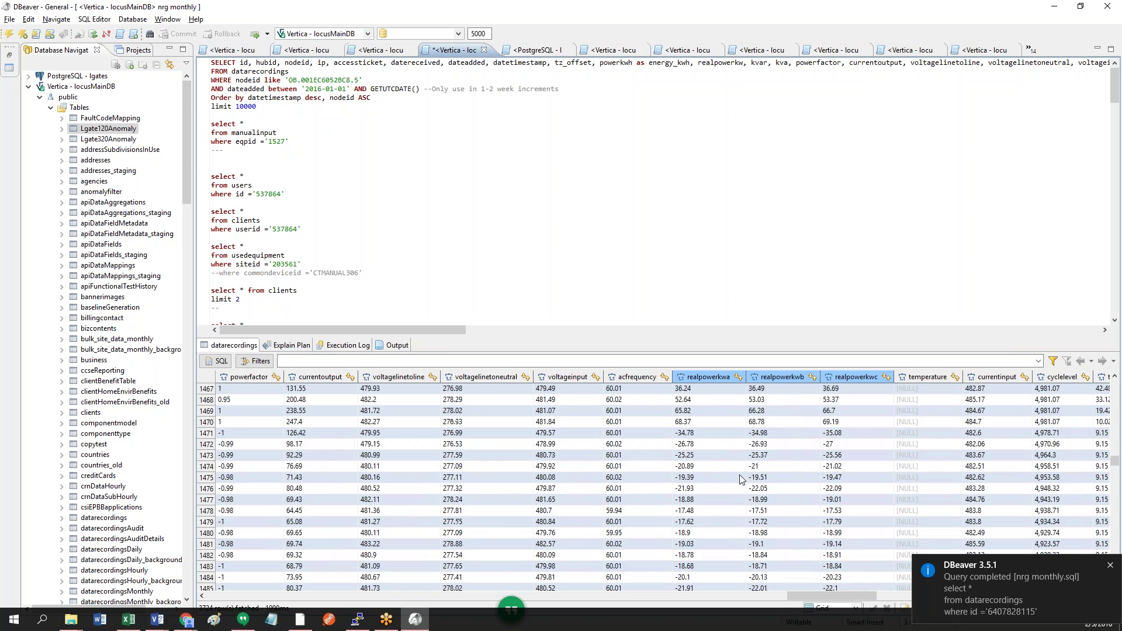
Step: Compare the realpowerkwa, realpowerkwb and realpowerkwc values between rows 1470 and 1471
drag(698, 467, 798, 468)
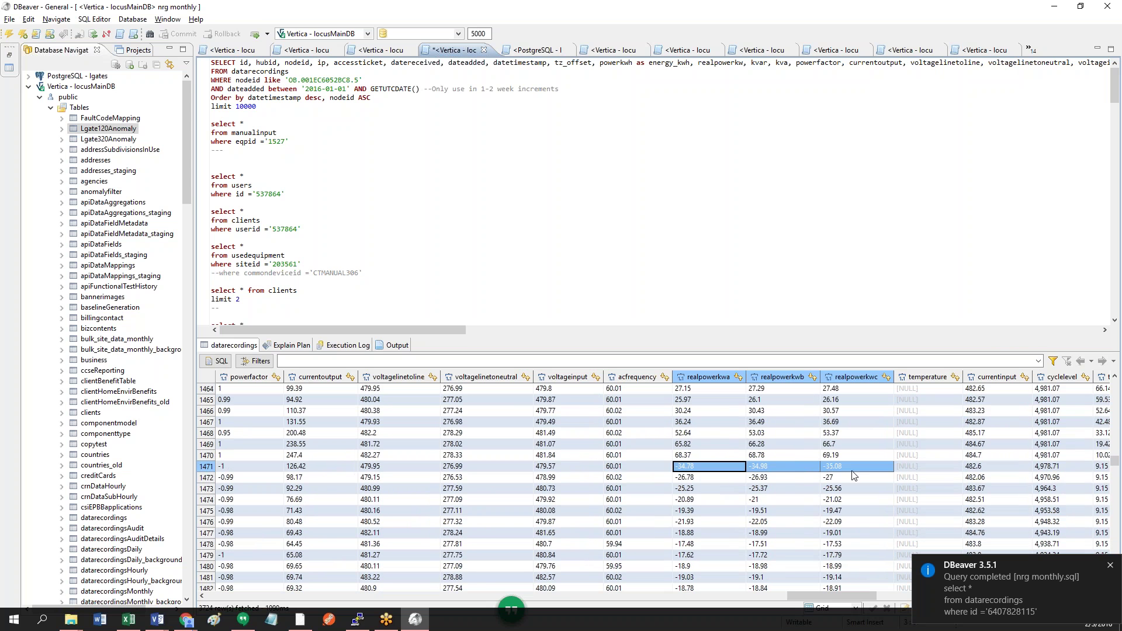
drag(698, 455, 861, 454)
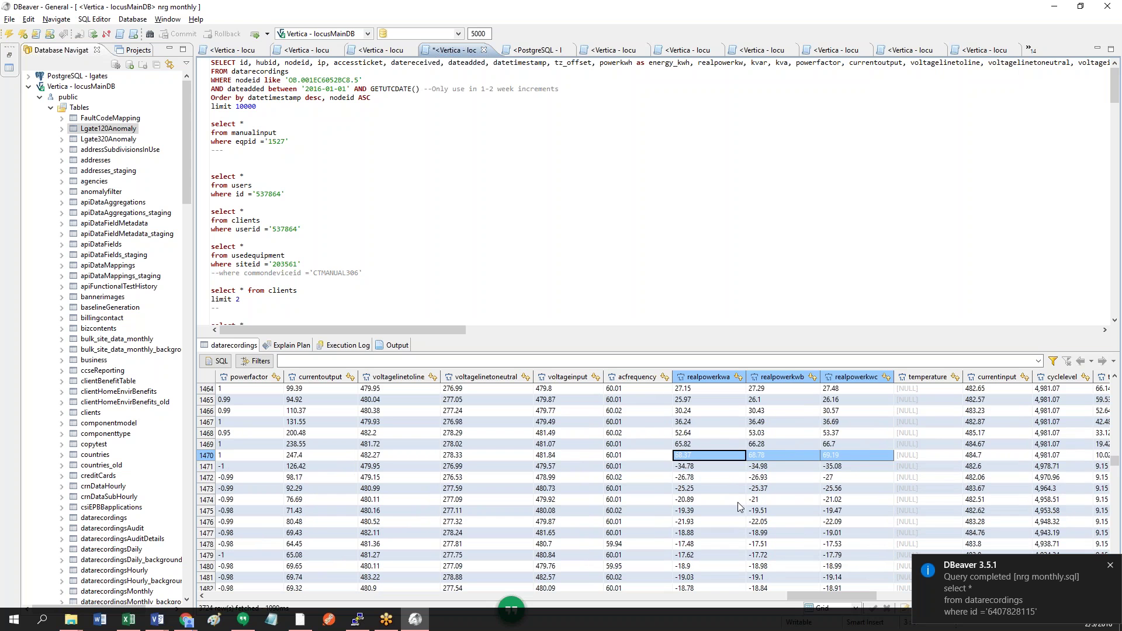
click(709, 471)
drag(709, 471, 845, 457)
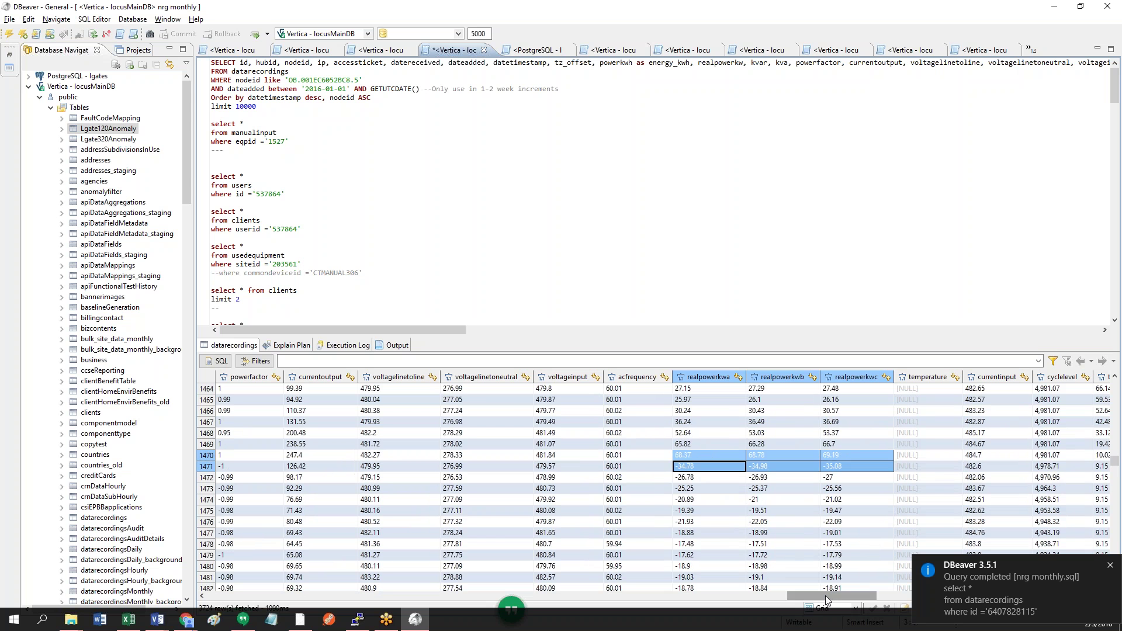
Step: Compare powerfactor, energy_kwh and realpowerkw between rows 1470 and 1471
drag(825, 595, 796, 595)
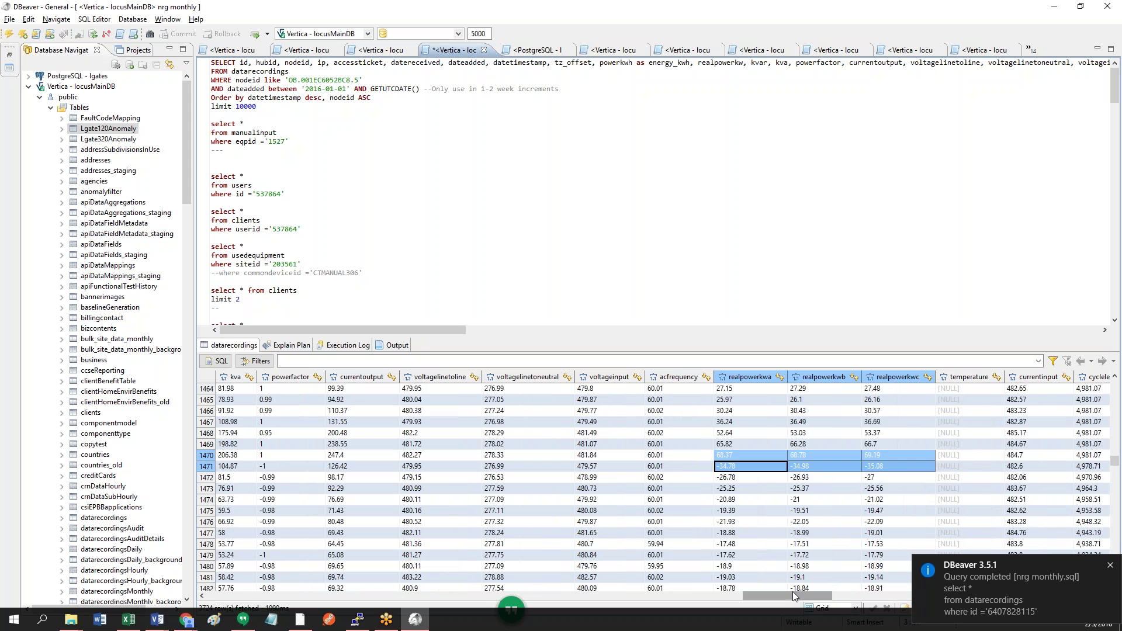
drag(283, 466, 283, 456)
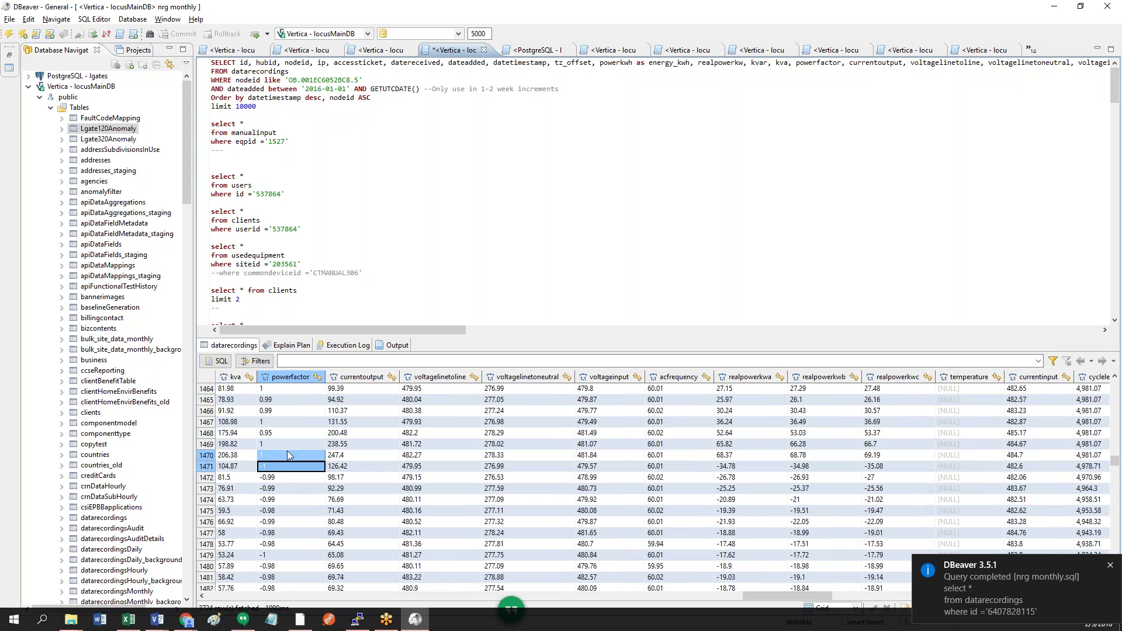
click(288, 455)
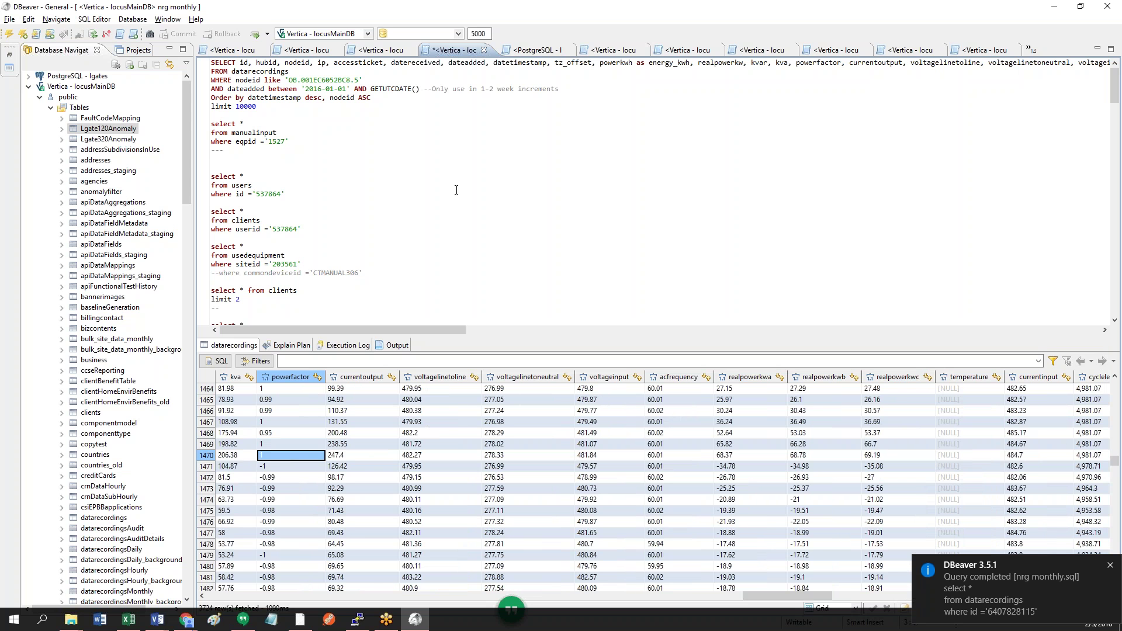
mouse_move(298, 624)
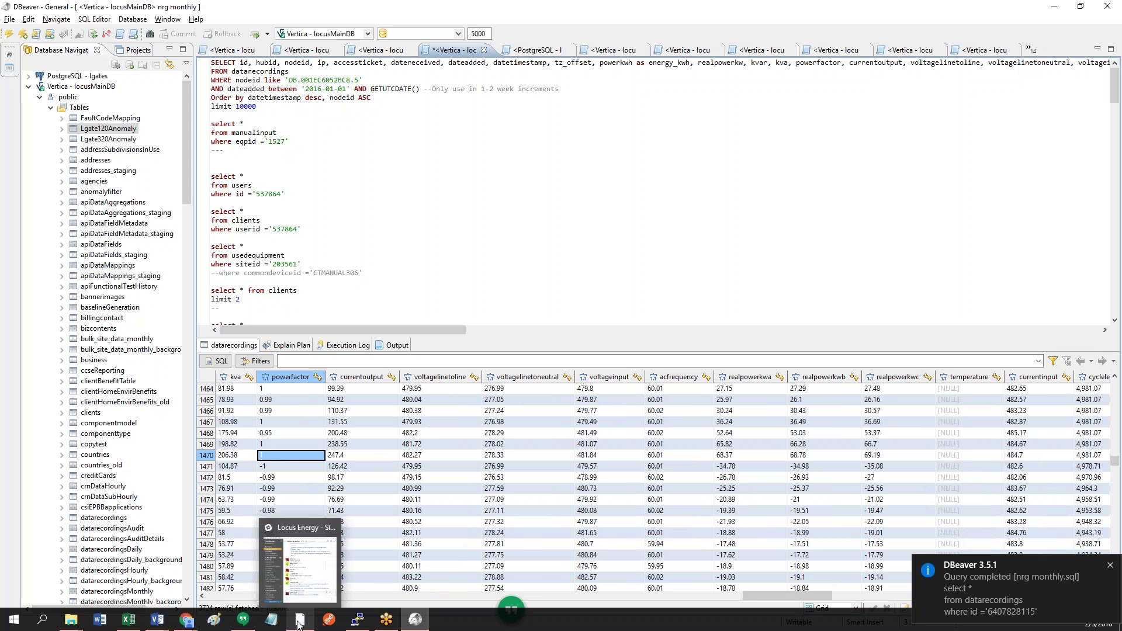
mouse_move(186, 623)
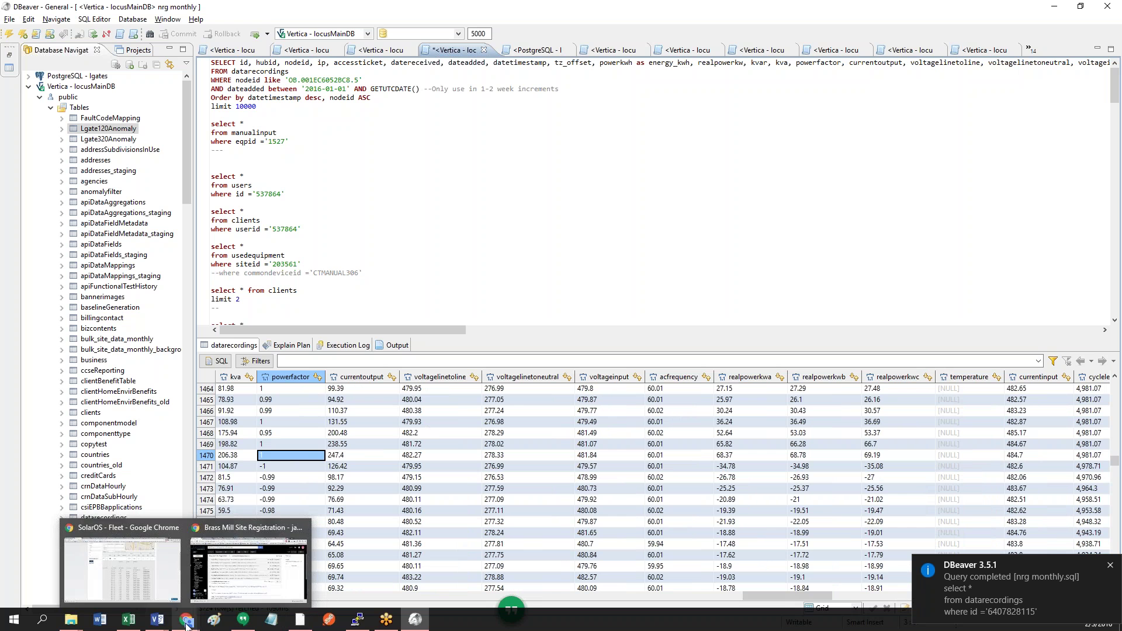
click(198, 589)
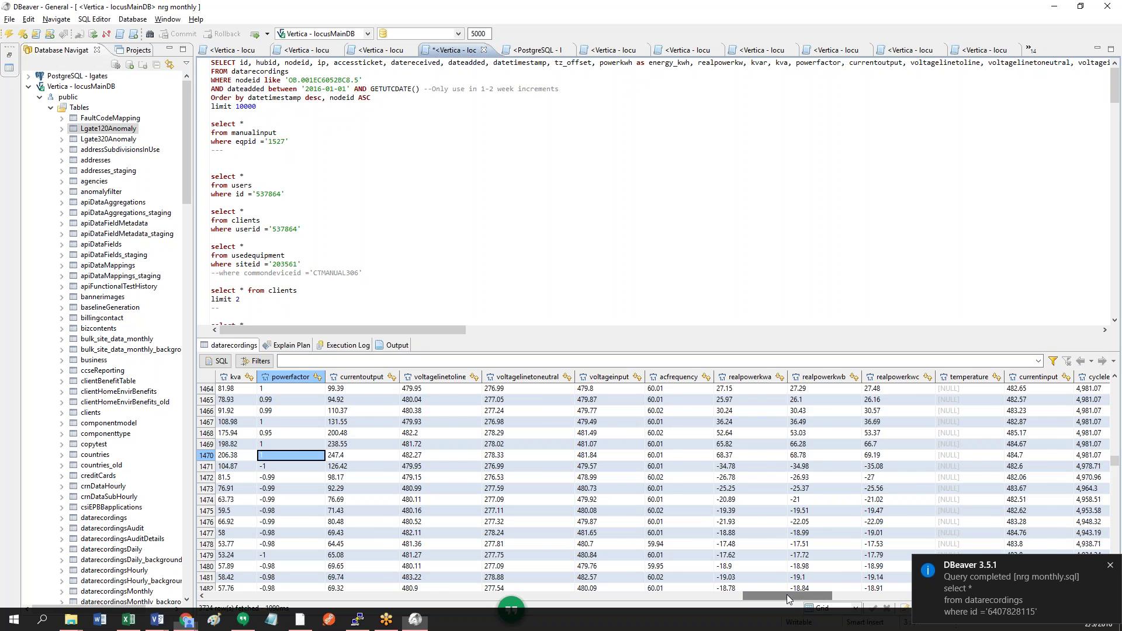
drag(787, 595, 658, 608)
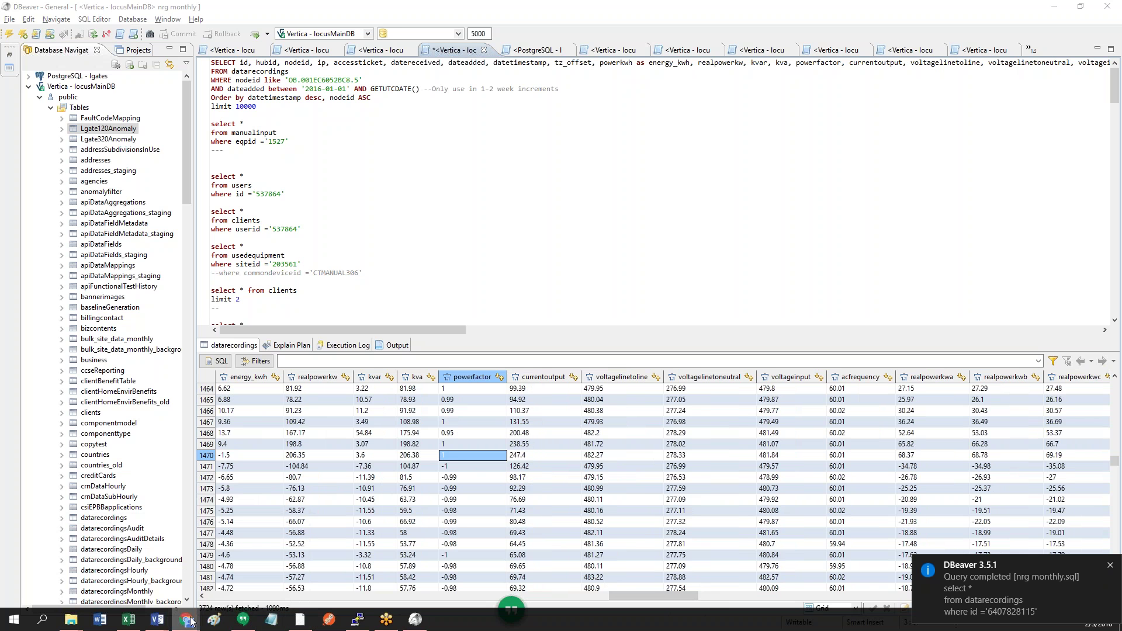
Step: Switch to the SolarOS Fleet page in Chrome and copy the Veris meter's node ID OB.001EC6052BC8.6
mouse_move(180, 623)
click(128, 577)
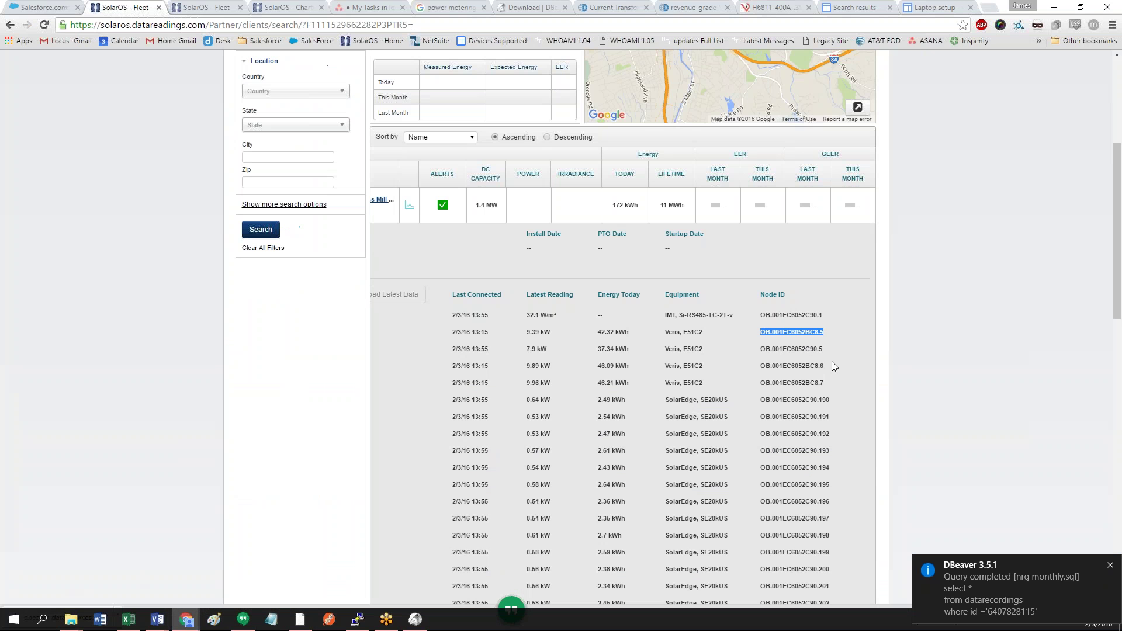
drag(831, 366, 742, 368)
key(ctrl+c)
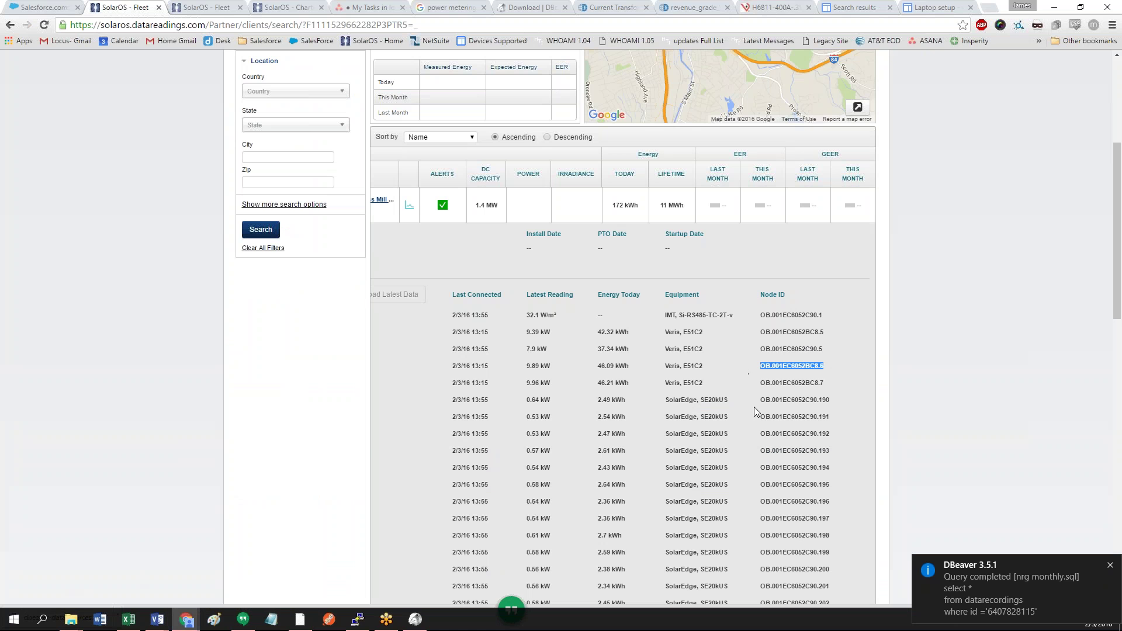
Step: Switch to DBeaver, replace the query's nodeid with the copied OB.001EC6052BC8.6 and run the datarecordings query
key(alt+Tab)
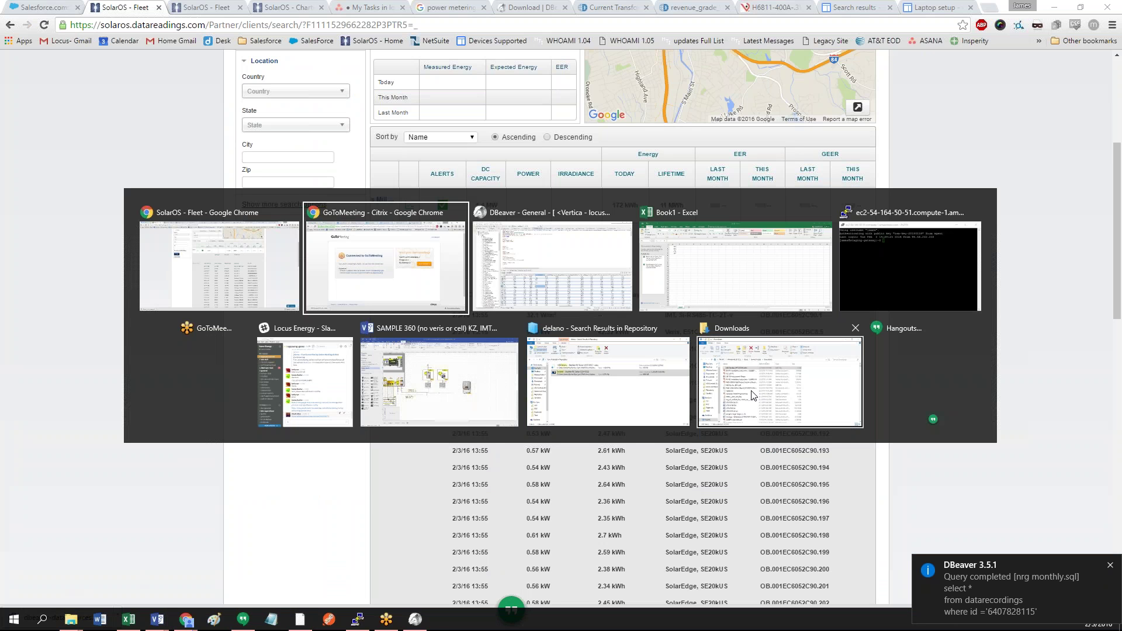
key(alt+Tab)
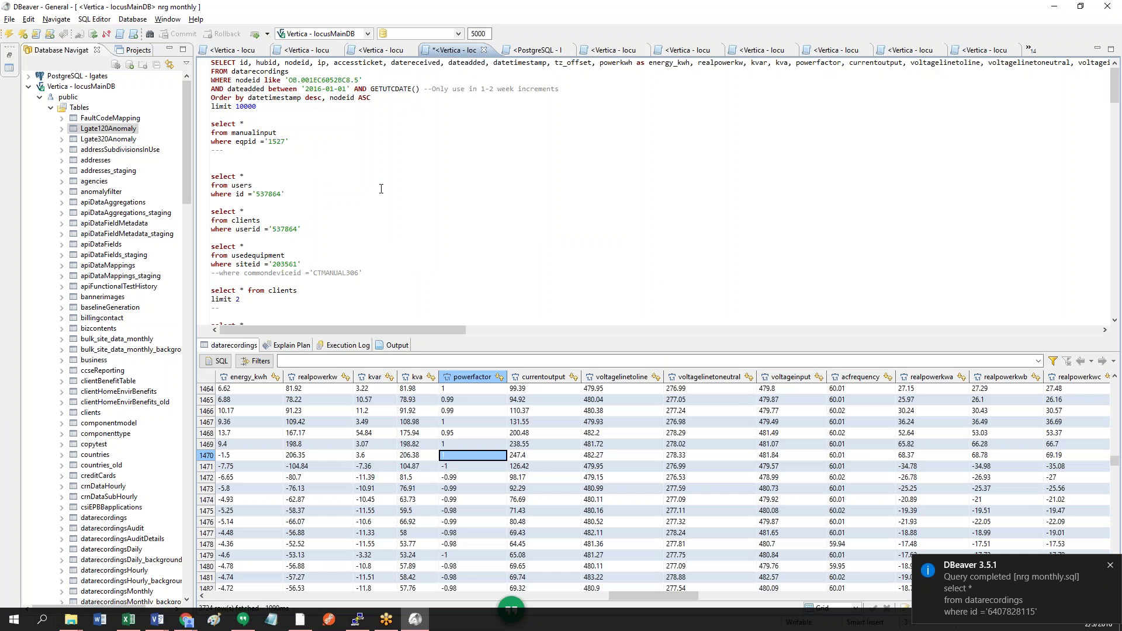
drag(362, 80, 289, 81)
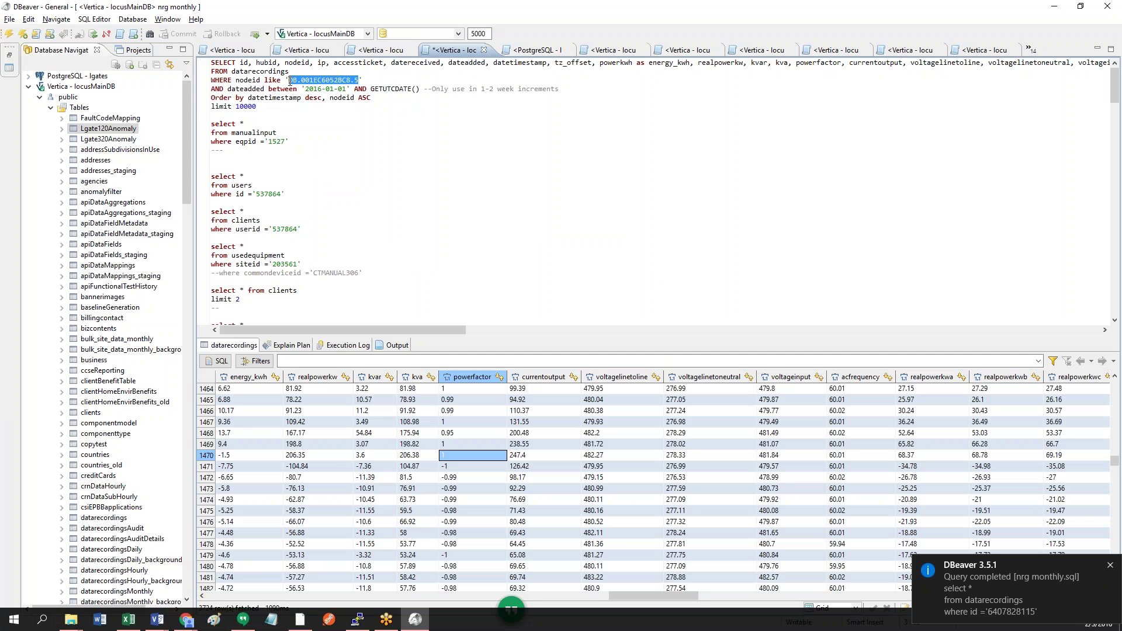
key(ctrl+v)
key(ctrl+Return)
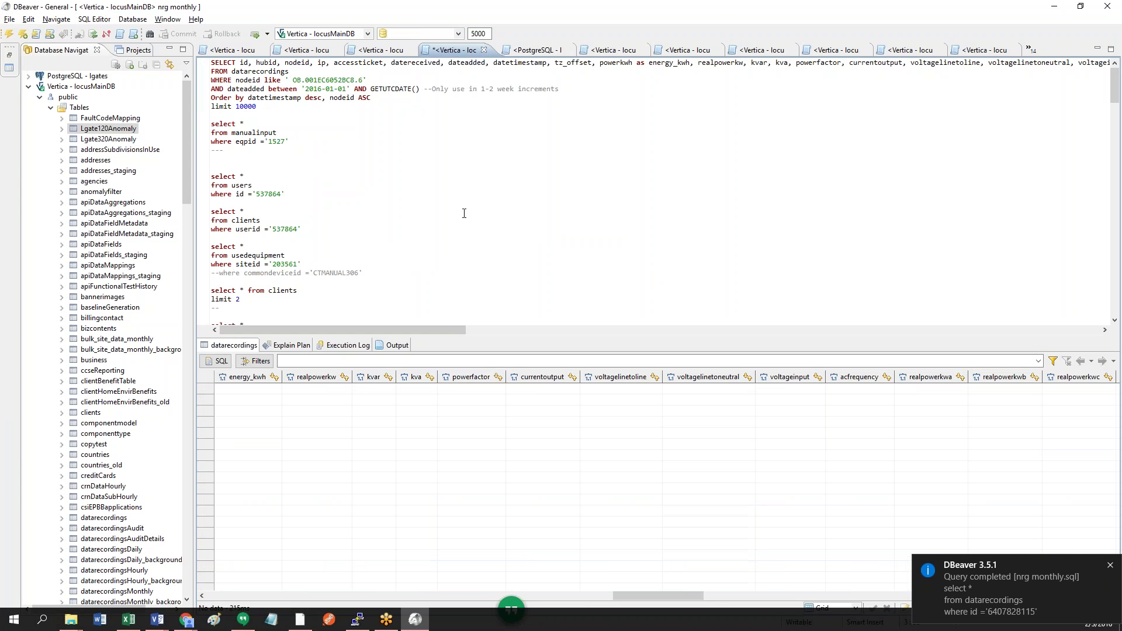
Step: Remove the leading space from the nodeid value, rerun the query and show the per-phase real power columns
key(Left)
key(Left)
key(Left)
key(Left)
key(BackSpace)
key(ctrl+Return)
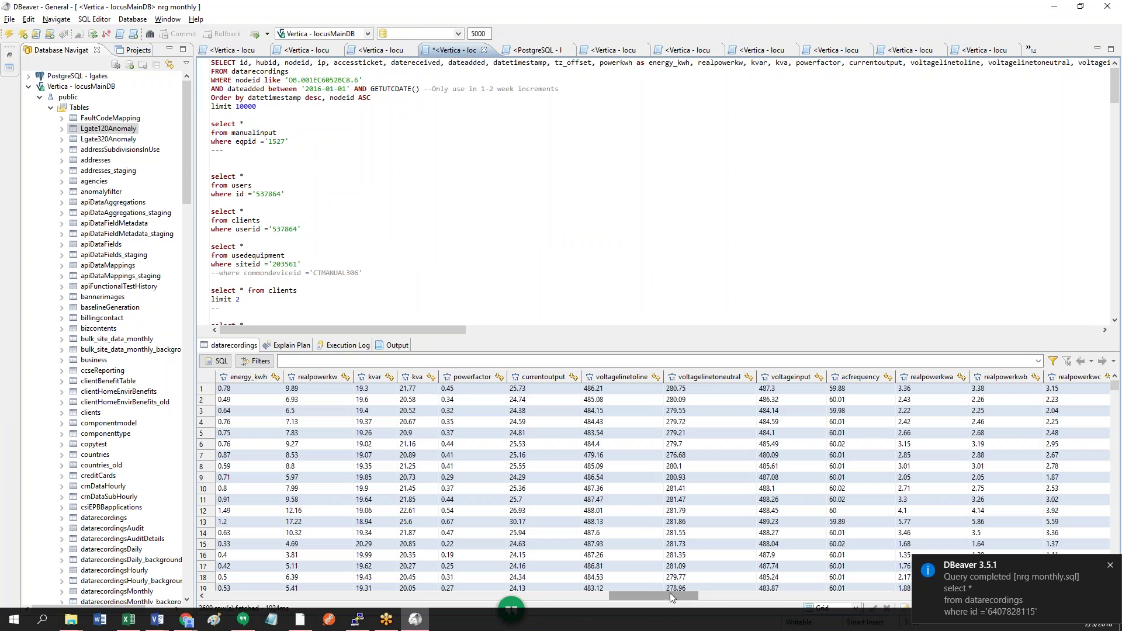
scroll(682, 596, right, 5)
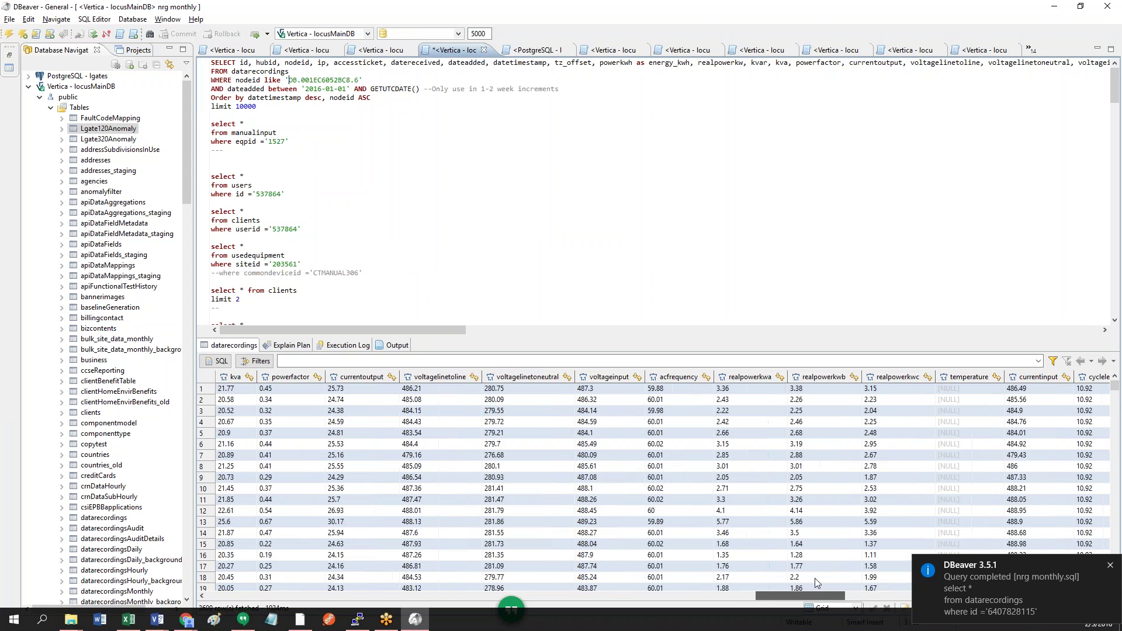
Step: Run the manualinput query for eqpid 1527 and review its readingdate and reading columns from the first row to the last
scroll(688, 586, left, 5)
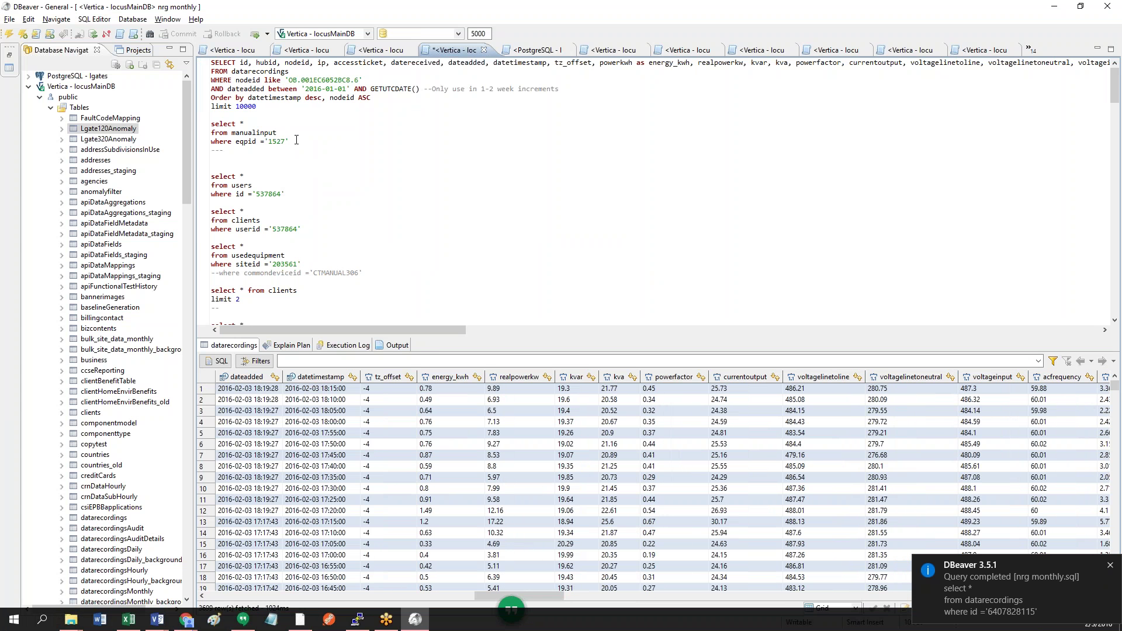
key(ctrl+Return)
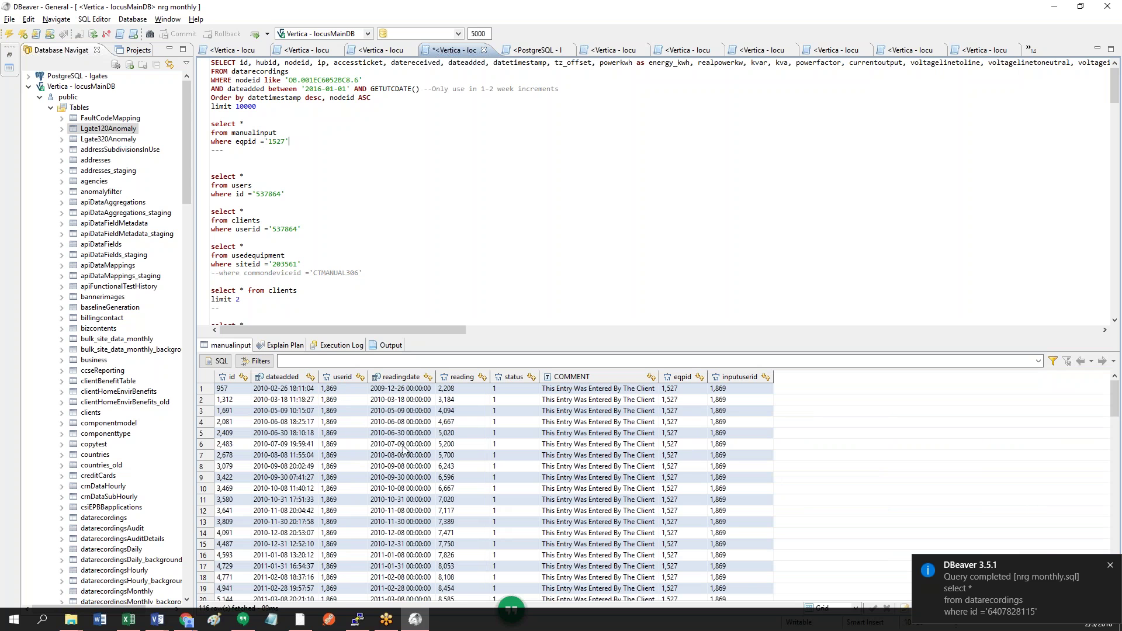
scroll(366, 508, down, 5)
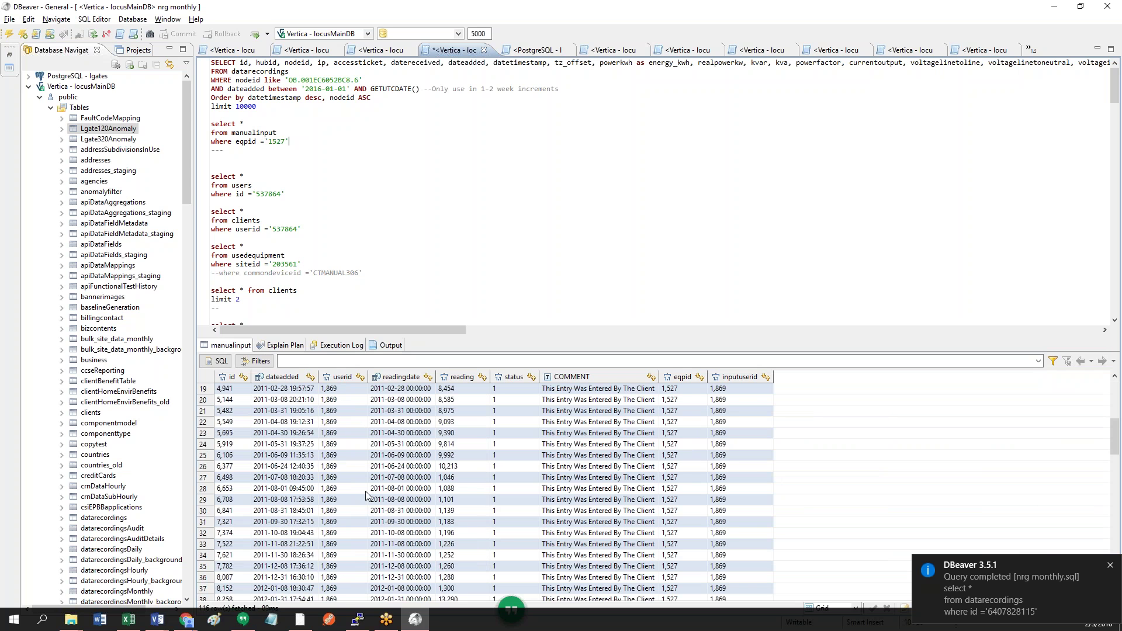
scroll(339, 445, up, 5)
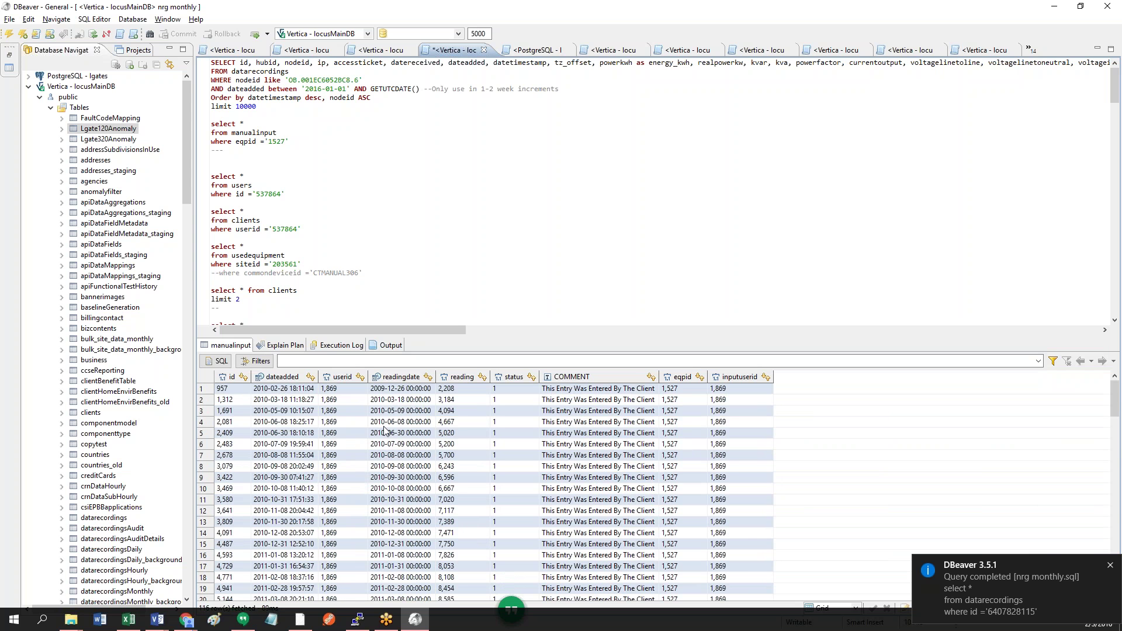
scroll(441, 442, down, 20)
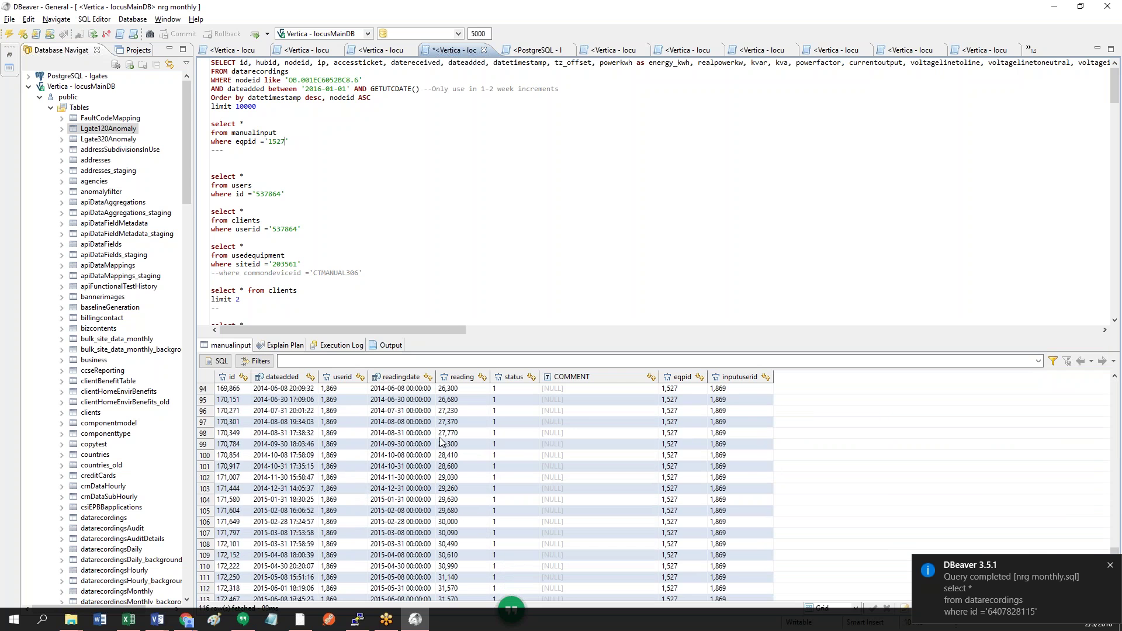
scroll(441, 443, up, 16)
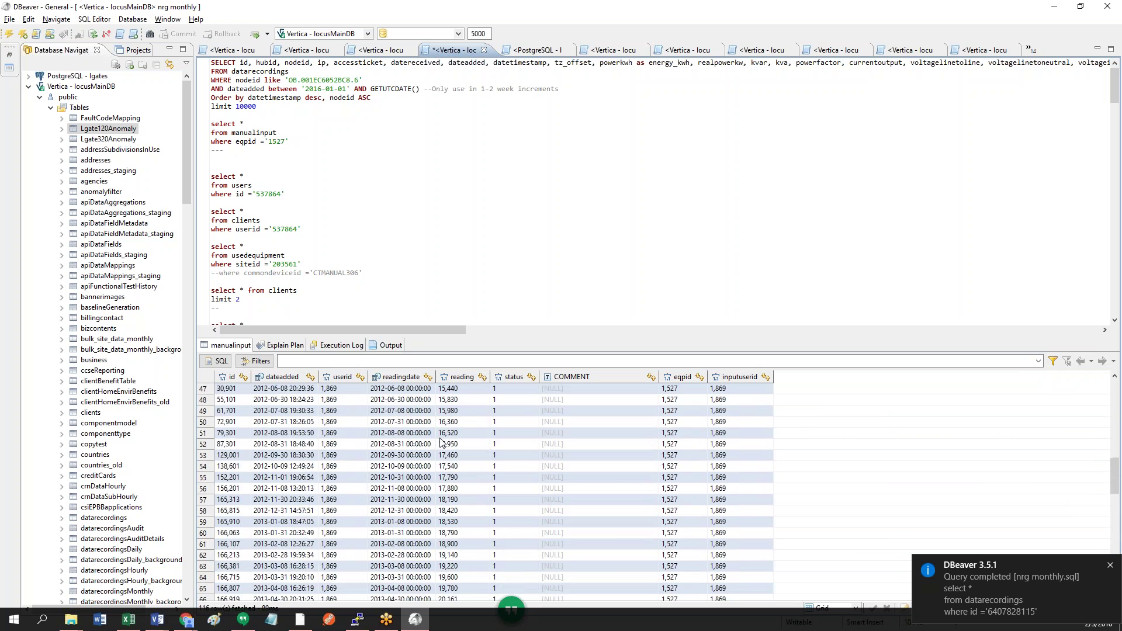
scroll(442, 443, up, 10)
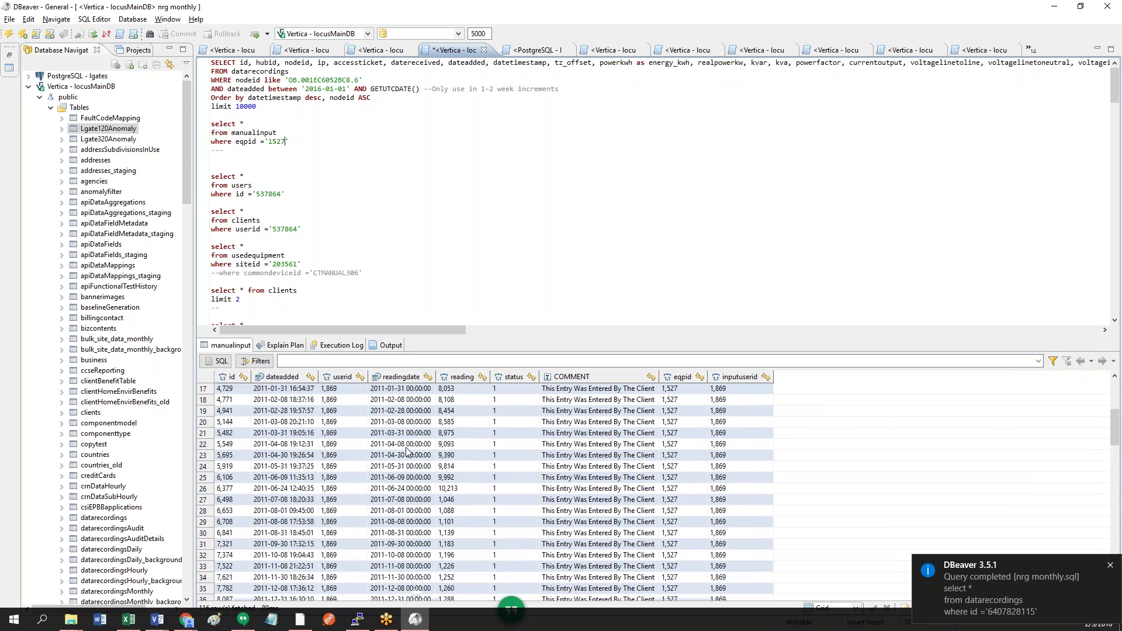
scroll(407, 452, up, 6)
click(412, 391)
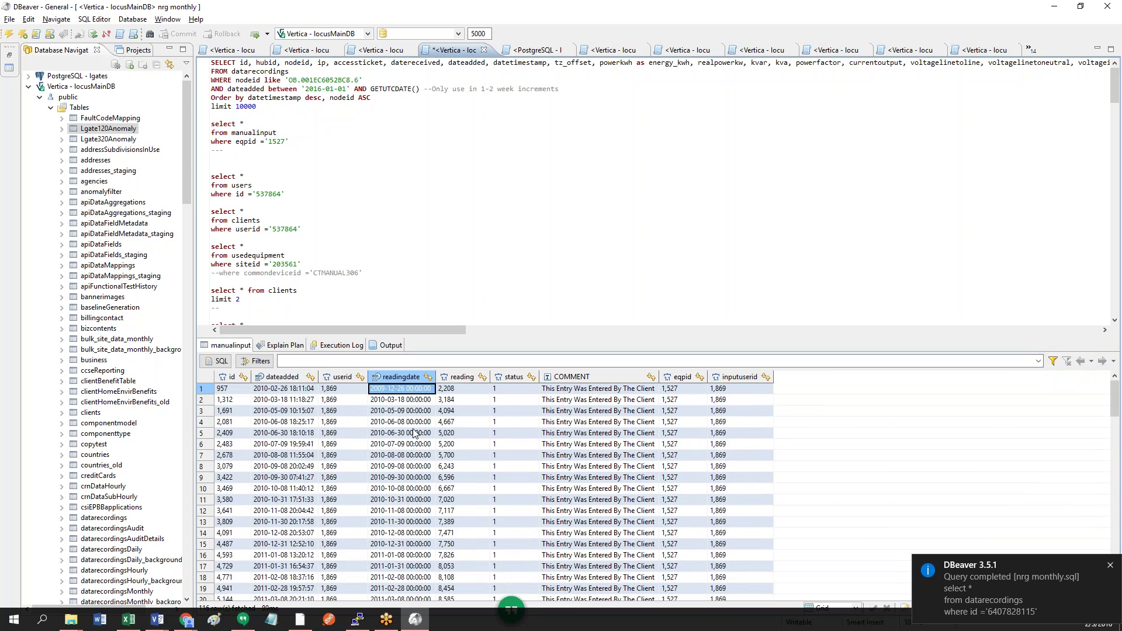
scroll(414, 433, down, 20)
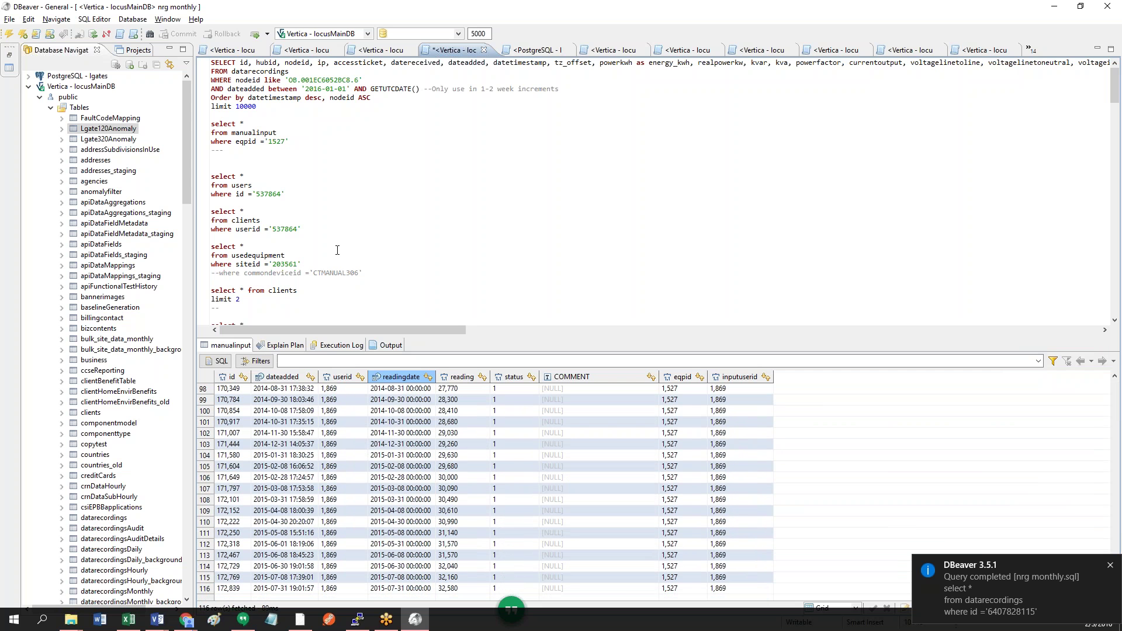
Step: Look through the saved queries down to the LGate320 one and highlight the full datarecordings query at the script's start
scroll(329, 251, down, 4)
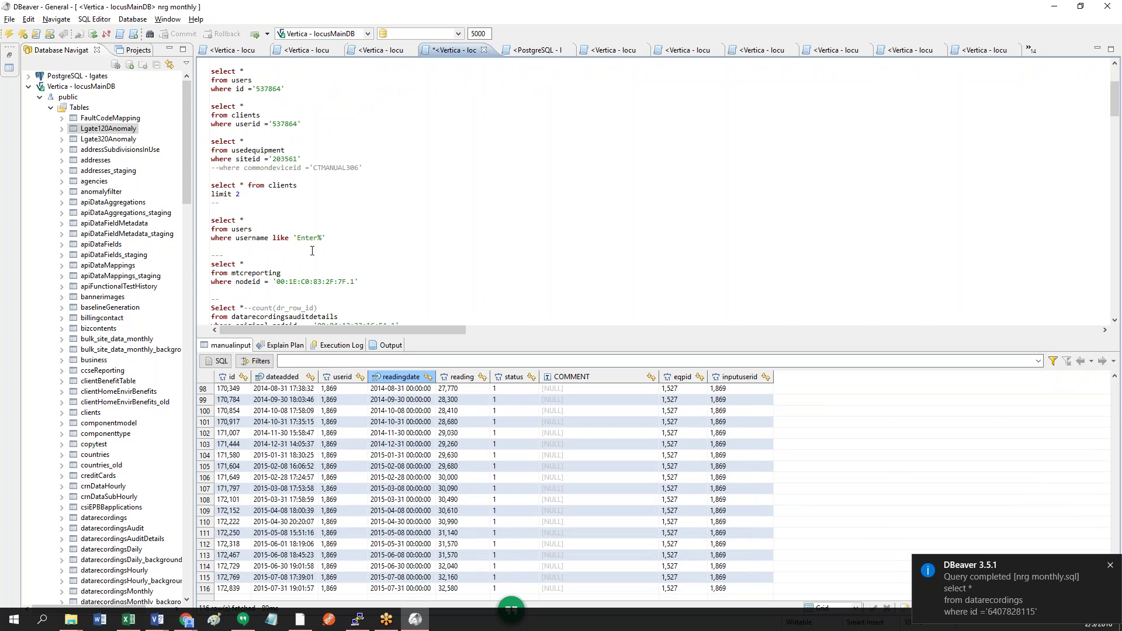
scroll(312, 251, down, 3)
scroll(313, 249, down, 4)
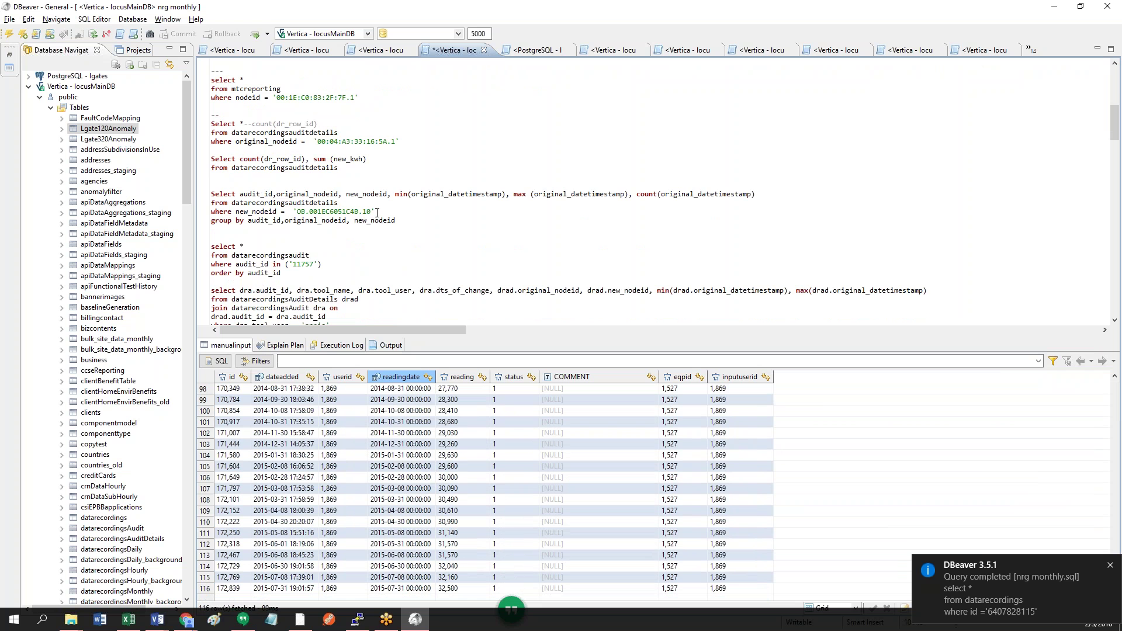
scroll(377, 213, down, 6)
scroll(377, 213, down, 2)
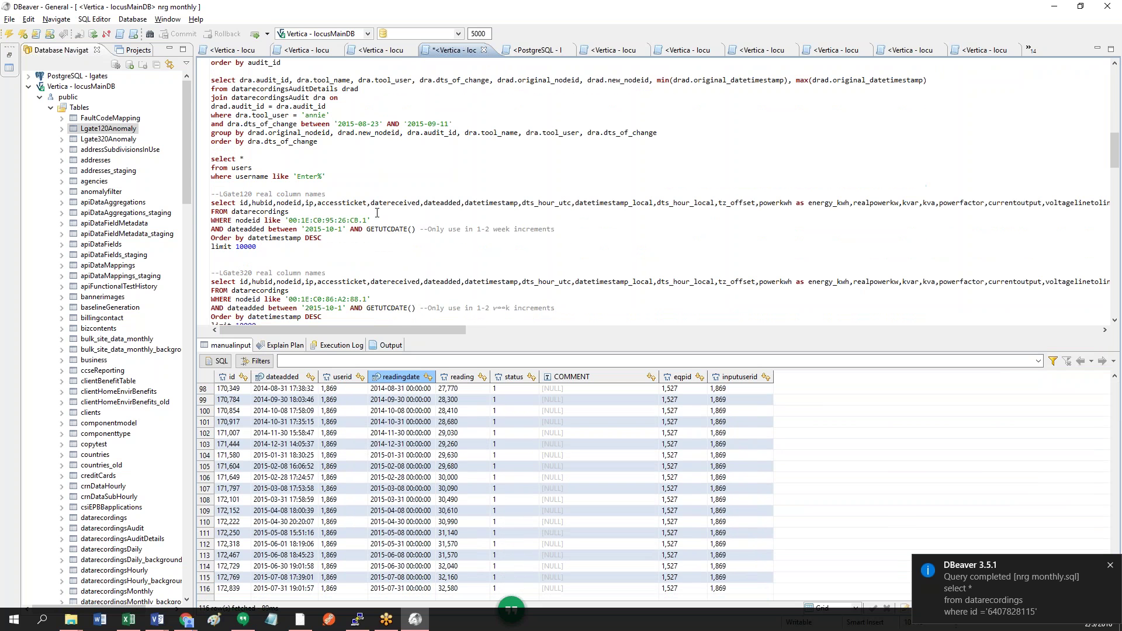
scroll(377, 212, down, 3)
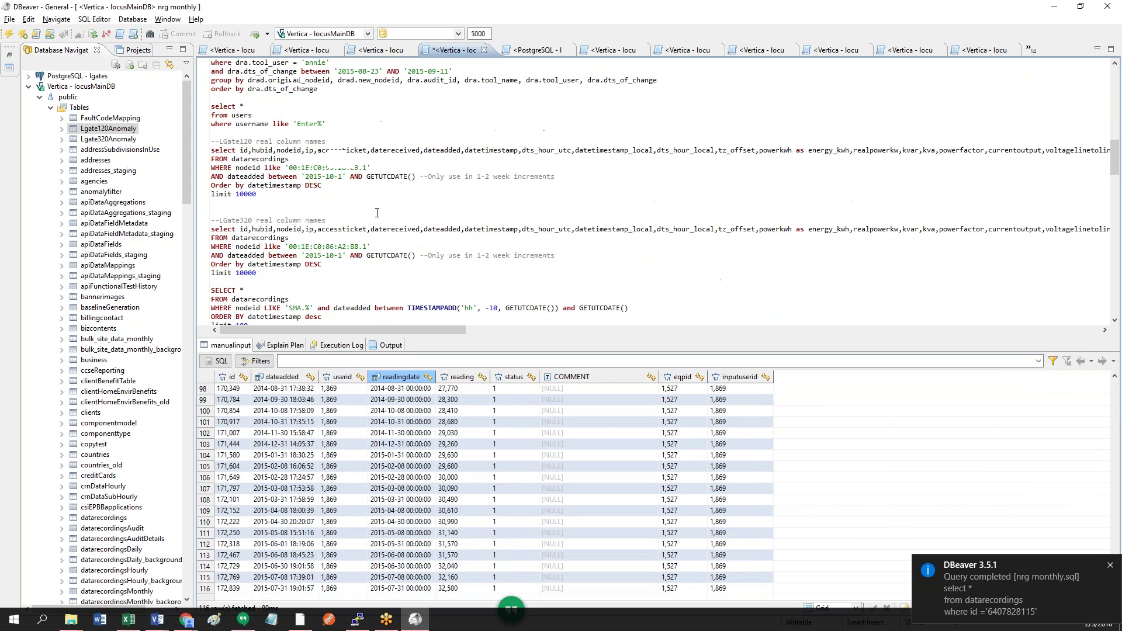
scroll(348, 202, up, 15)
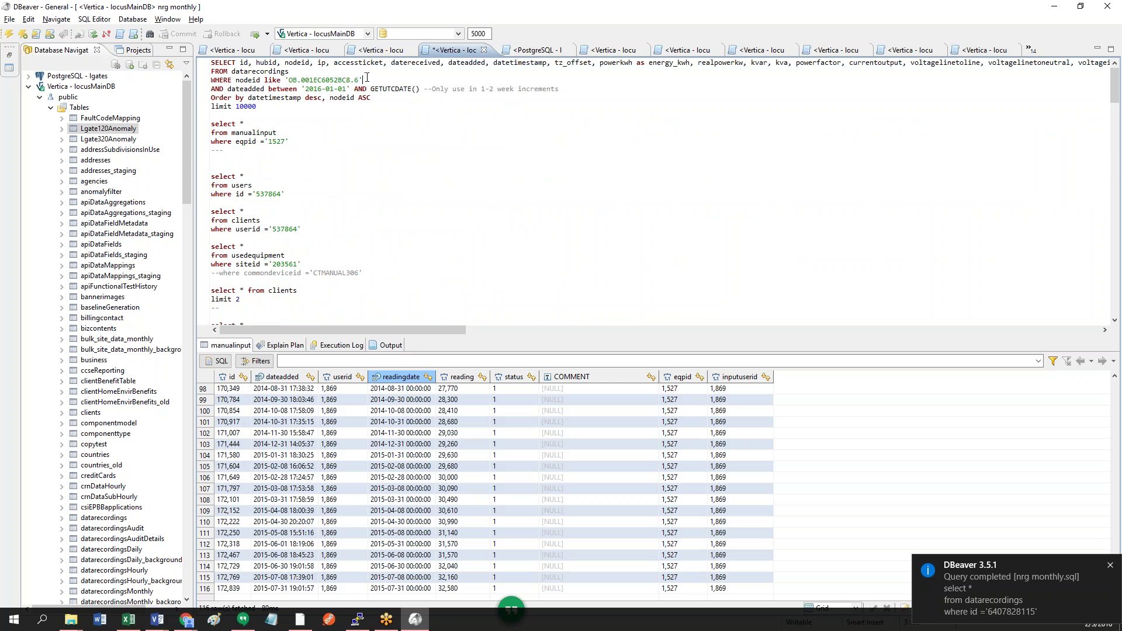
drag(363, 79, 203, 48)
click(262, 107)
drag(270, 108, 181, 53)
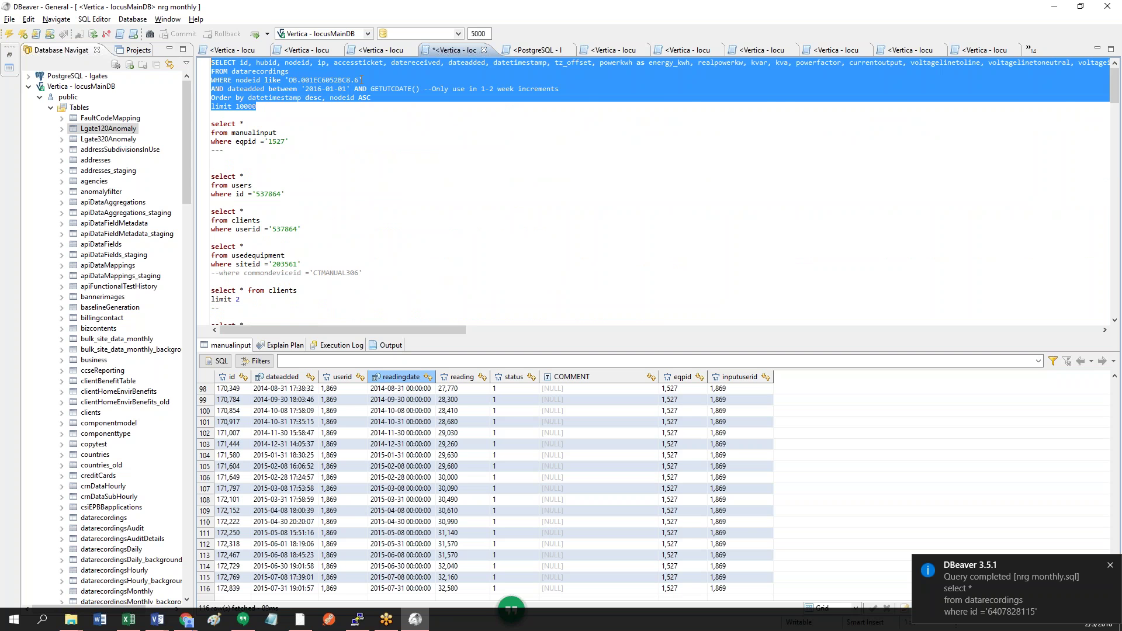
Step: Change the datarecordings query's nodeid filter to 'OB.001EC6052BC8.%' and run it for all nodes on that hub
click(376, 116)
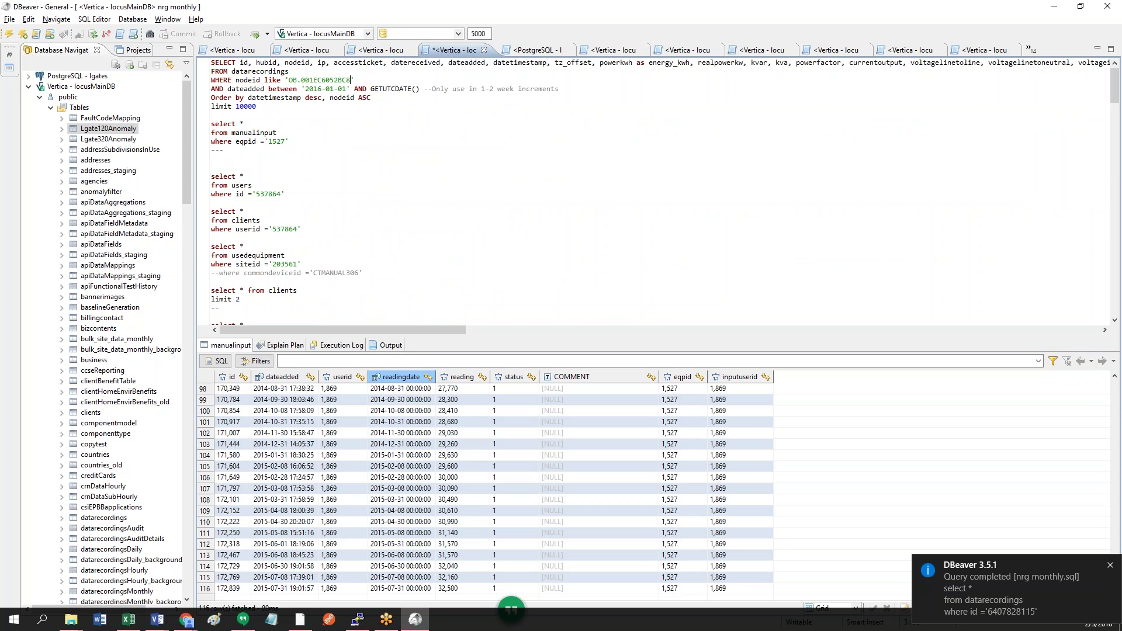
key(ctrl+Return)
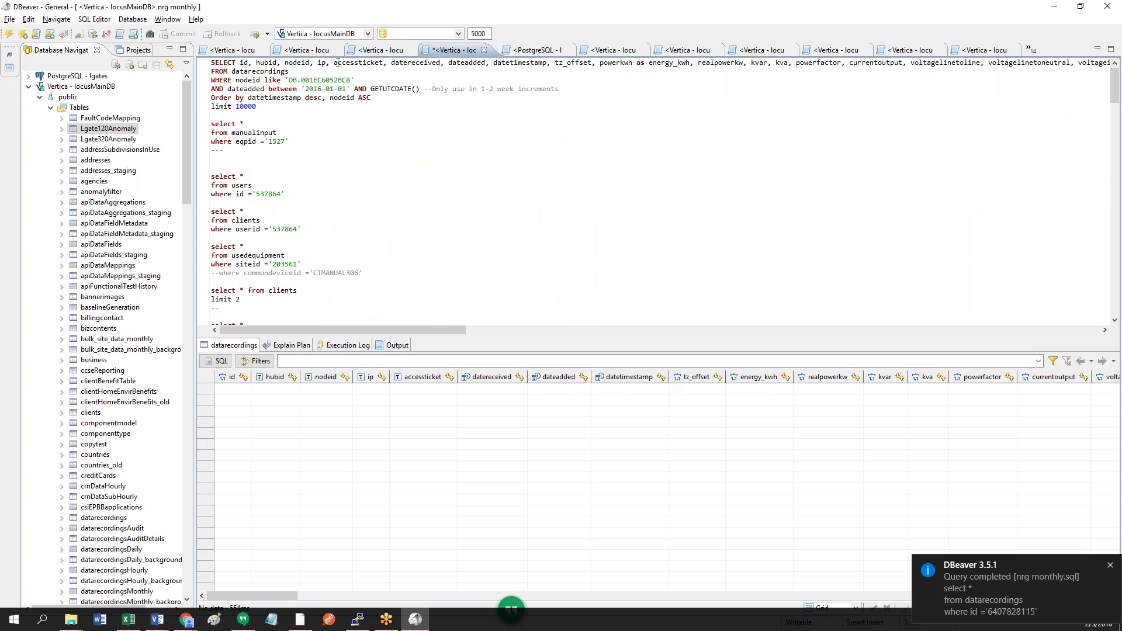
double_click(290, 81)
key(Right)
key(ctrl+Return)
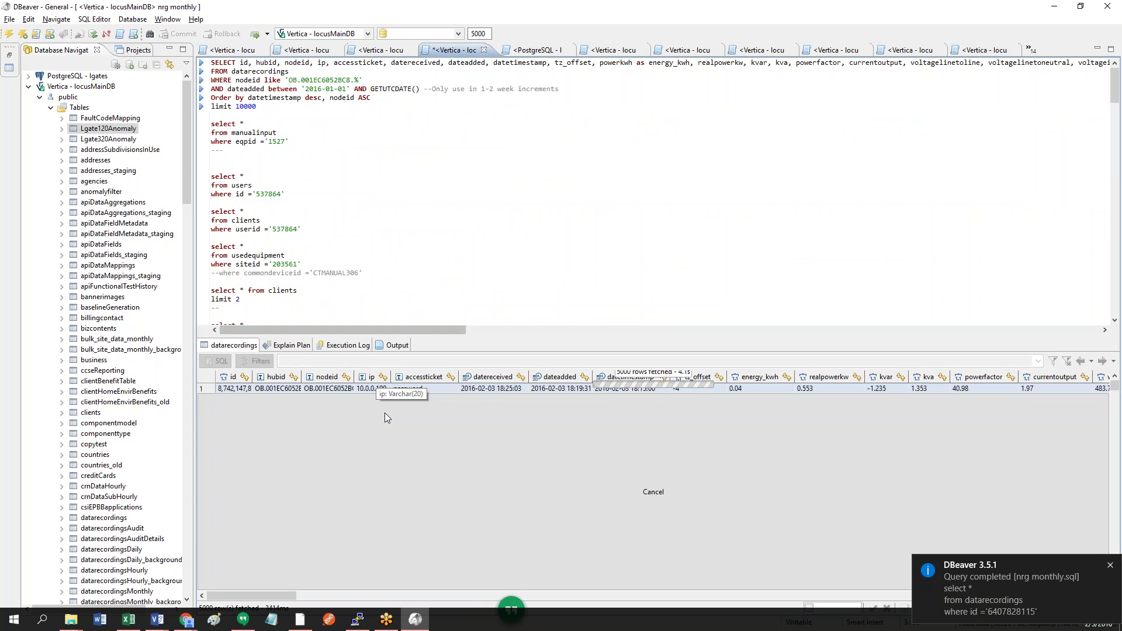
Step: Widen the nodeid column and step down through the node IDs from row 1 to row 50
drag(356, 375, 381, 376)
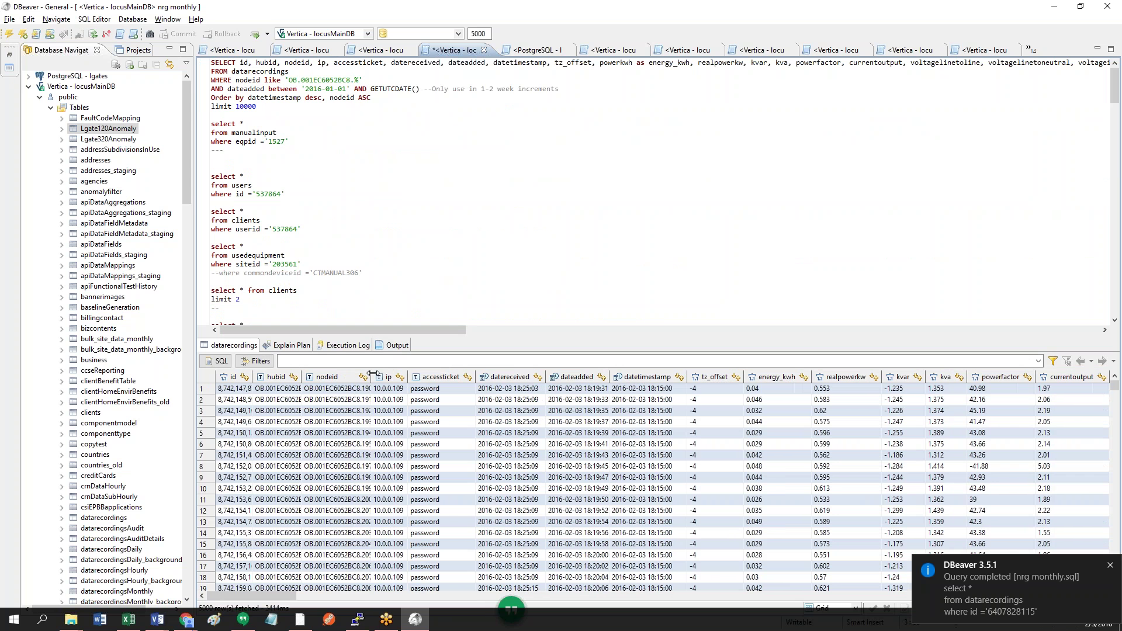
click(372, 389)
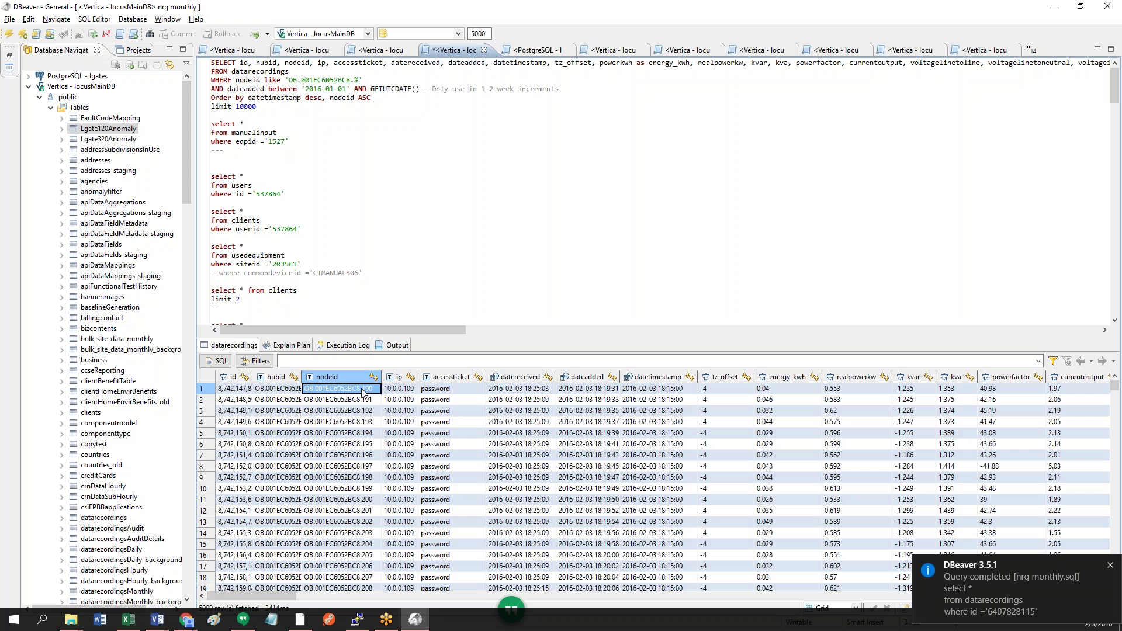
key(Down)
key(Down)
key(Down)
key(Down)
key(Down)
key(Down)
key(Down)
key(Down)
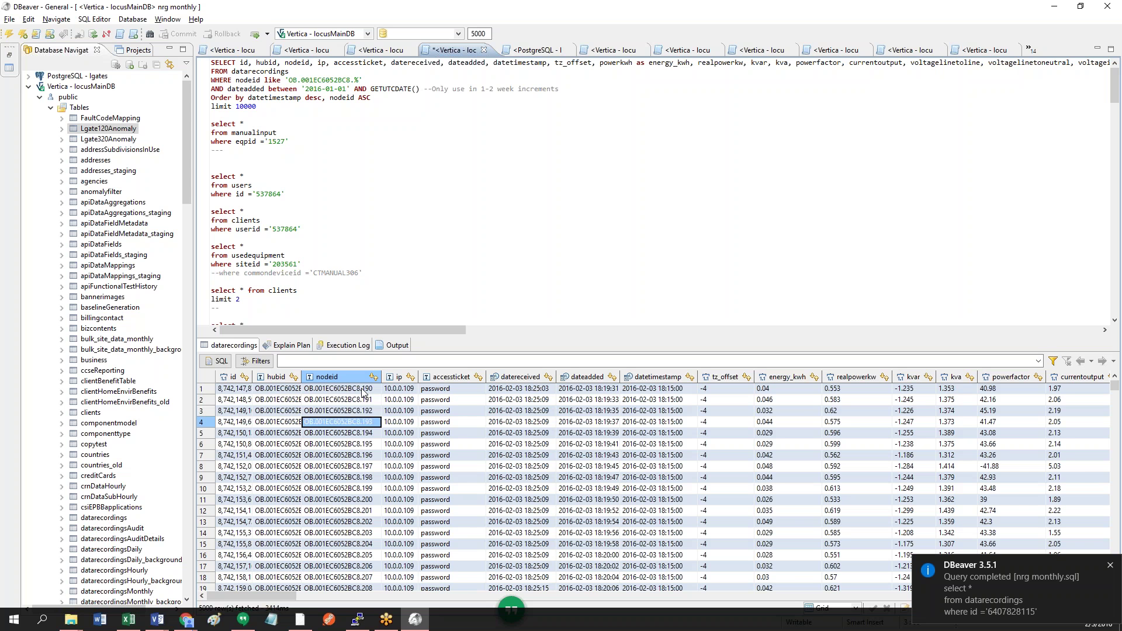
key(Down)
key(Down)
key(Down)
key(Down)
key(Down)
key(Down)
key(Down)
key(Down)
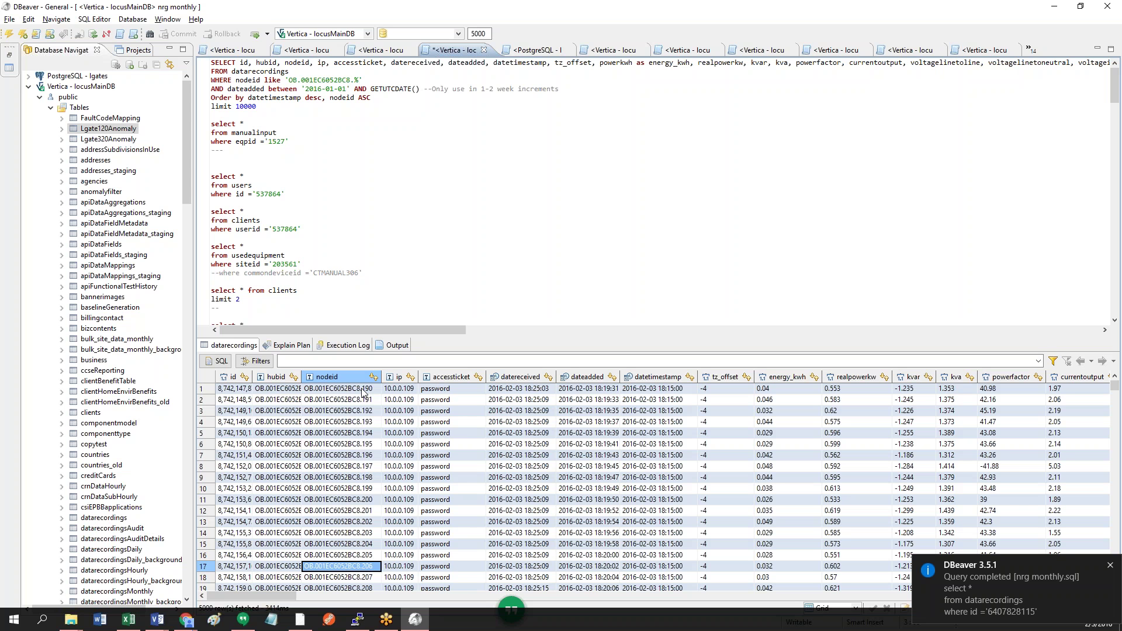
key(Down)
key(Down)
key(Down)
key(Down)
key(Down)
key(Down)
key(Down)
key(Down)
key(Down)
key(Down)
key(Down)
key(Down)
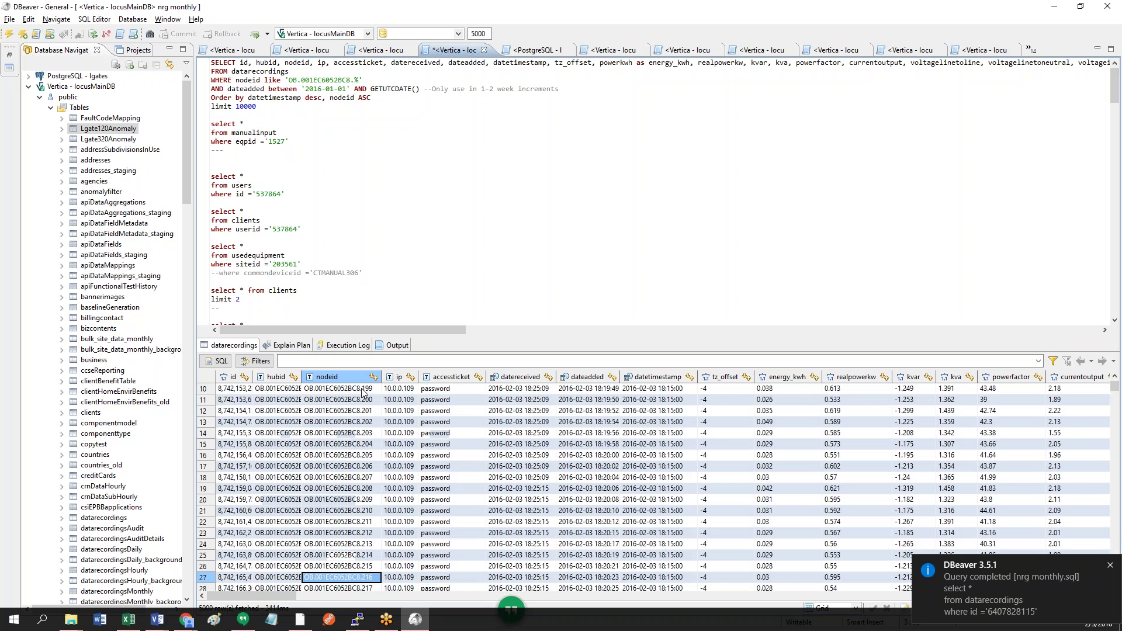
key(Down)
key(Down)
key(Down)
key(Down)
key(Down)
key(Down)
key(Down)
key(Down)
key(Down)
key(Down)
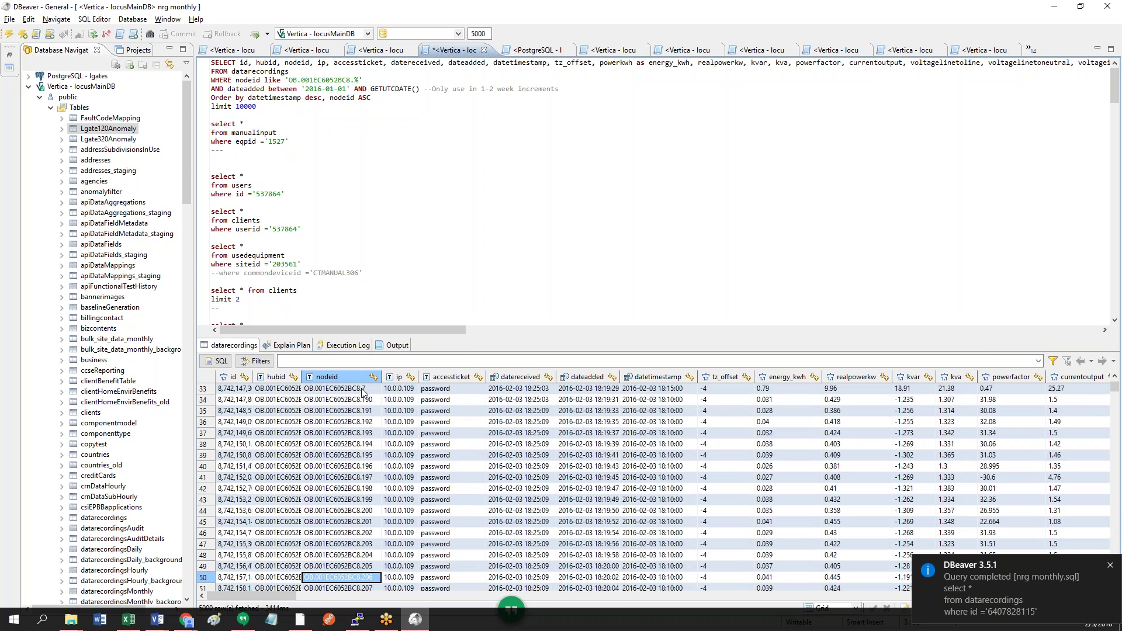
Step: Return to the row of node OB.001EC6052BC8.5 and widen the hubid column to show the full hub IDs
key(Up)
key(Up)
key(Up)
key(Up)
key(Up)
key(Up)
key(Up)
key(Up)
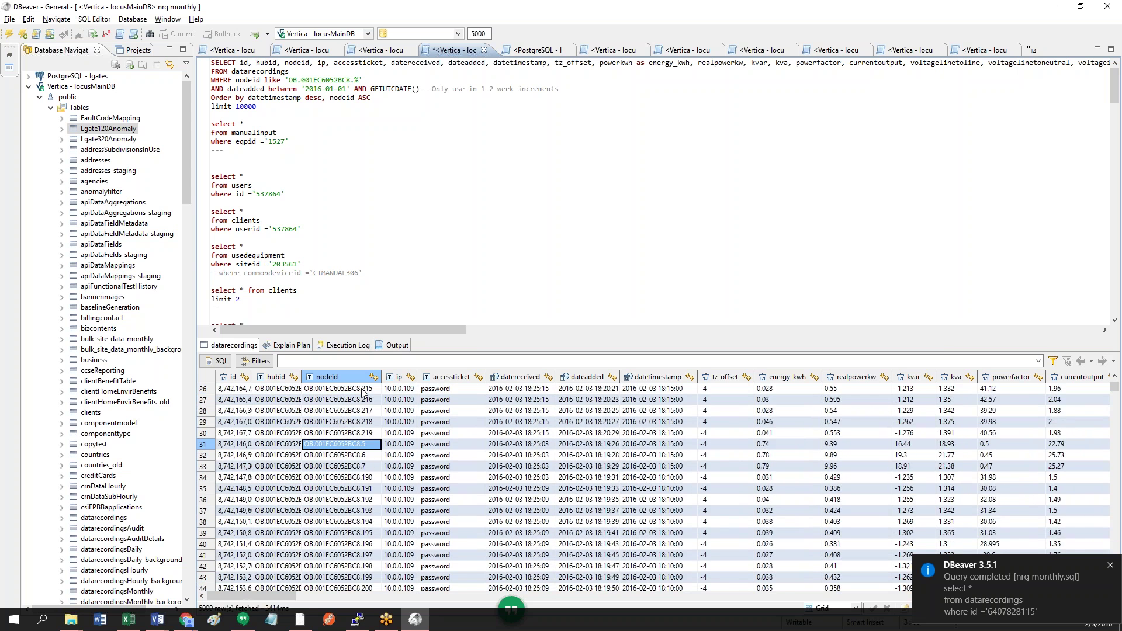
click(292, 377)
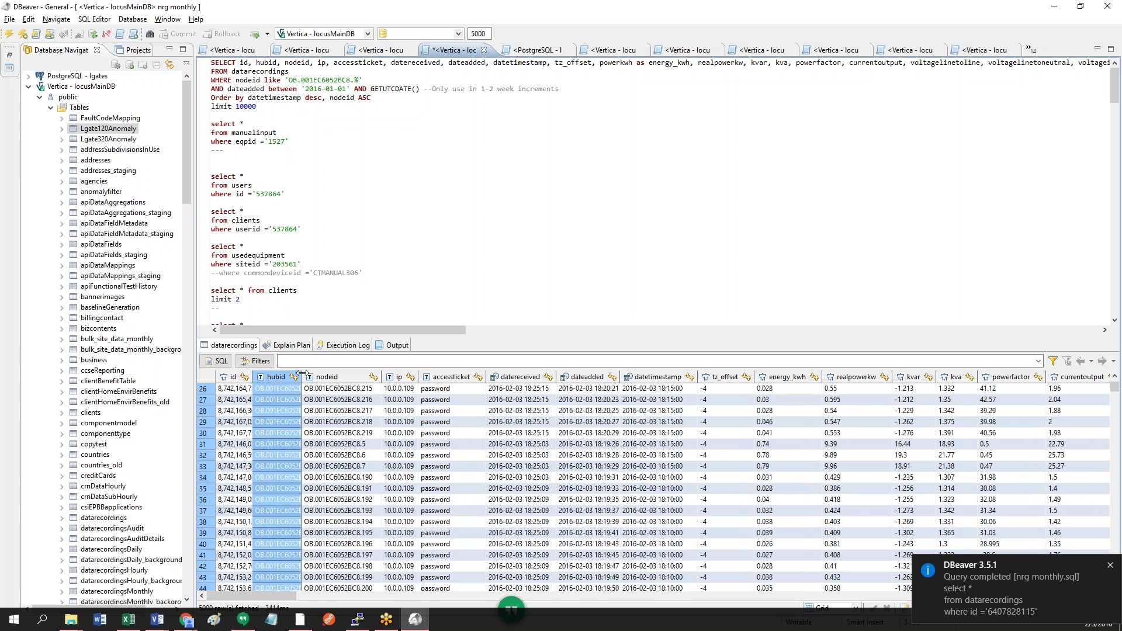
drag(300, 374, 323, 375)
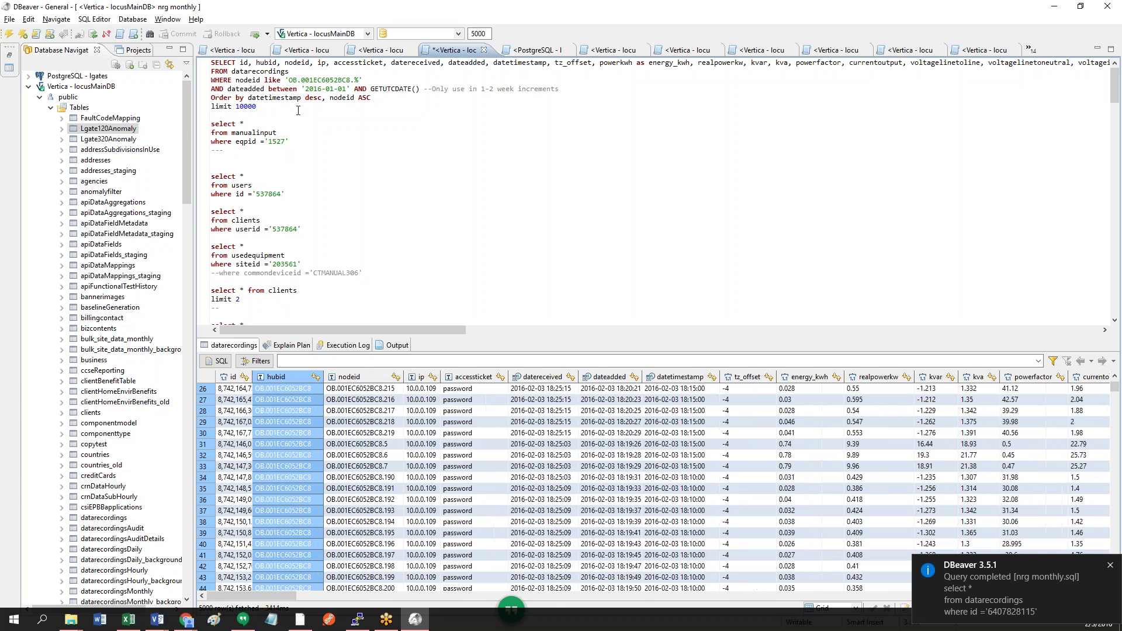
Step: Try filtering the datarecordings query with hubid like 'OB.001EC6052BC8' instead of nodeid and run it
double_click(248, 80)
text(hubid)
drag(347, 80, 361, 79)
key(Delete)
key(ctrl+Return)
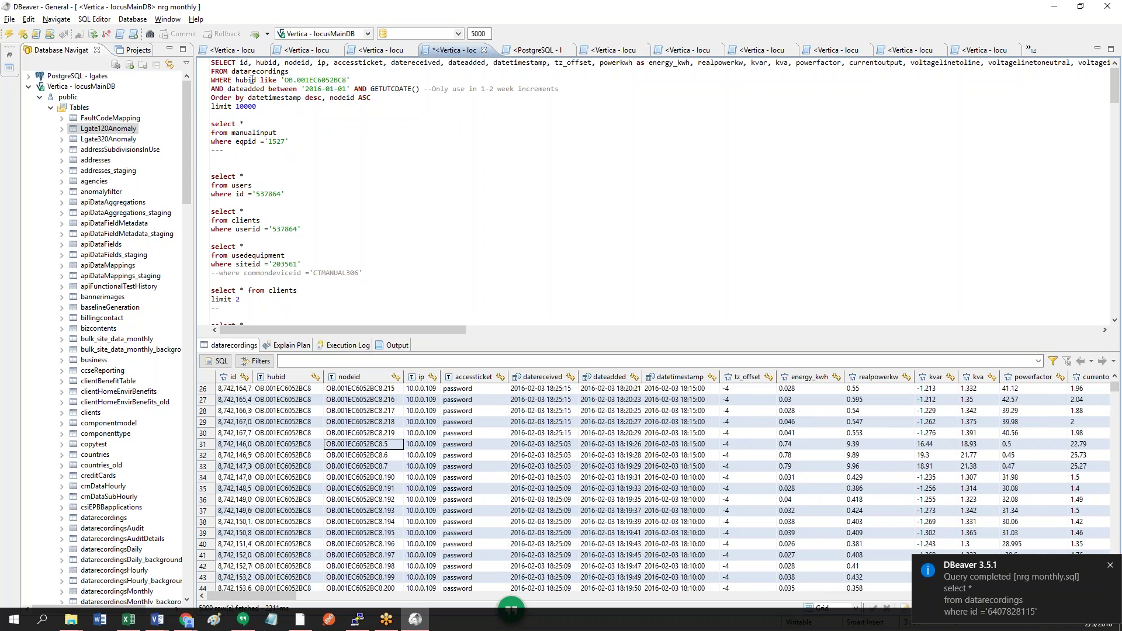
Step: Undo the hubid filter edits, restoring nodeid like 'OB.001EC6052BC8.%', and rerun the datarecordings query
key(ctrl+z)
key(ctrl+z)
key(ctrl+z)
click(310, 79)
key(ctrl+Return)
Step: Highlight the nodeid ASC ordering in the query and examine how it arranges the node IDs within each timestamp
drag(371, 97, 331, 100)
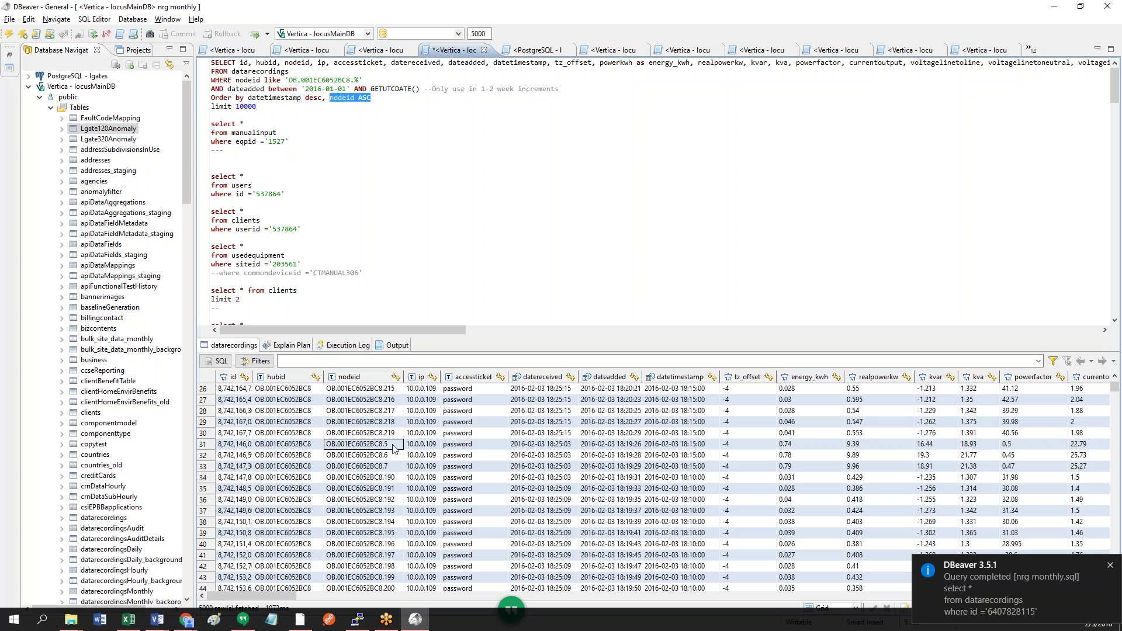
drag(391, 447, 396, 479)
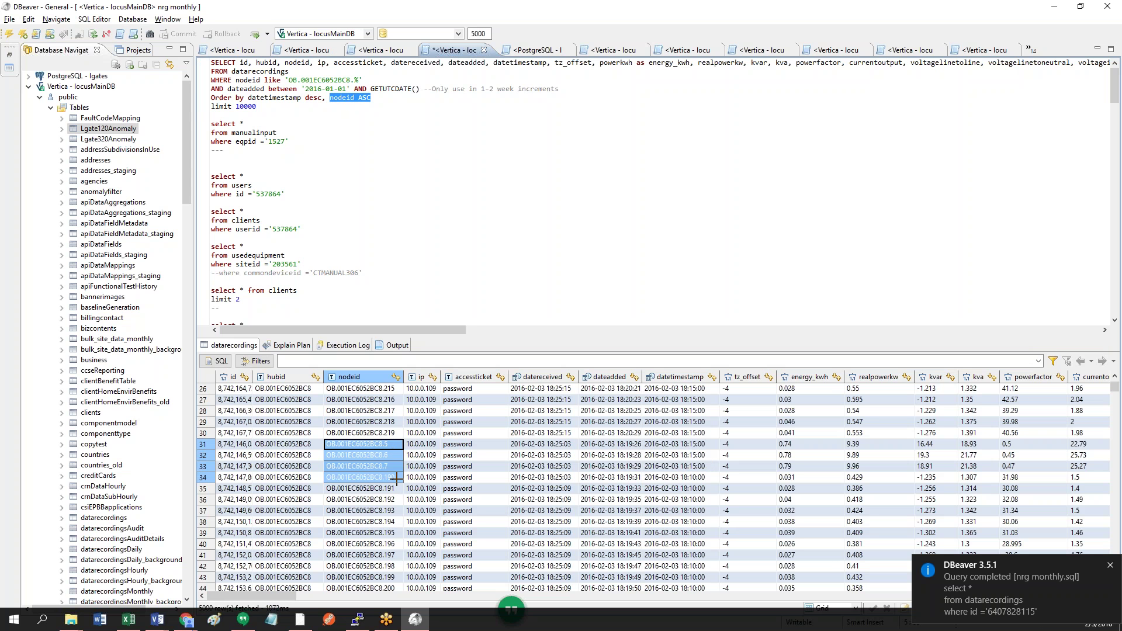
scroll(396, 478, down, 1)
scroll(395, 437, down, 7)
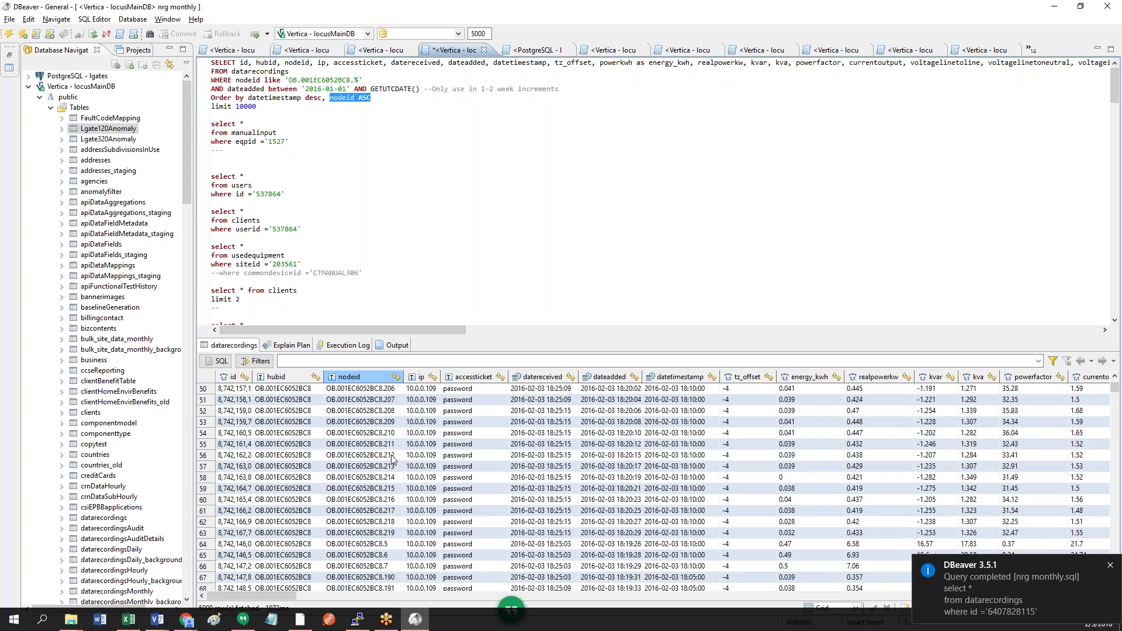
scroll(392, 460, up, 6)
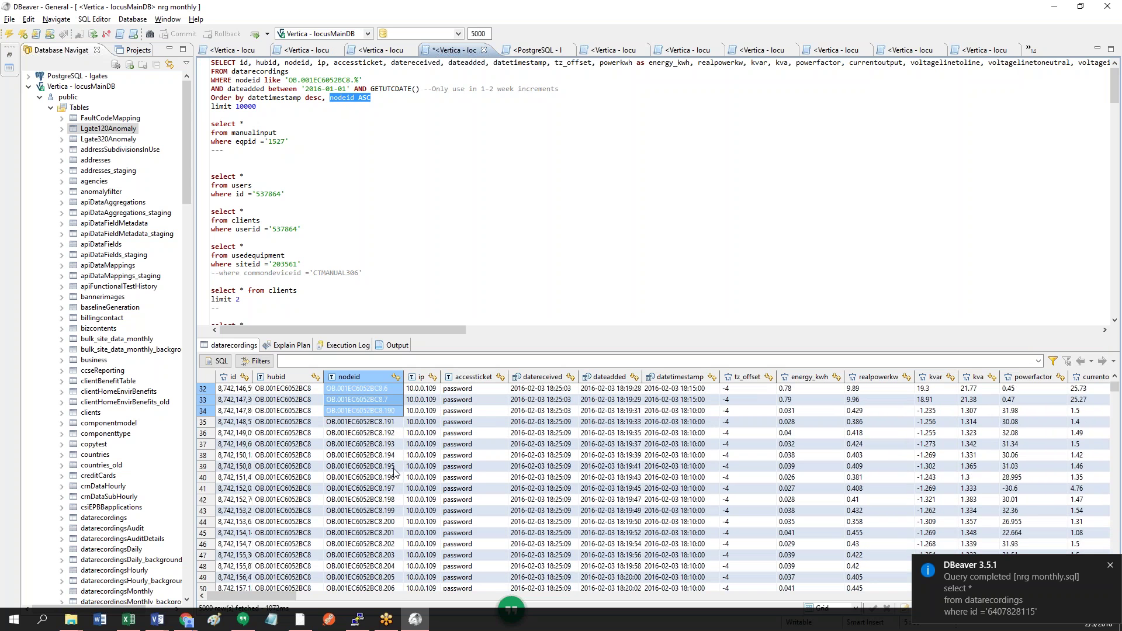
scroll(393, 471, up, 1)
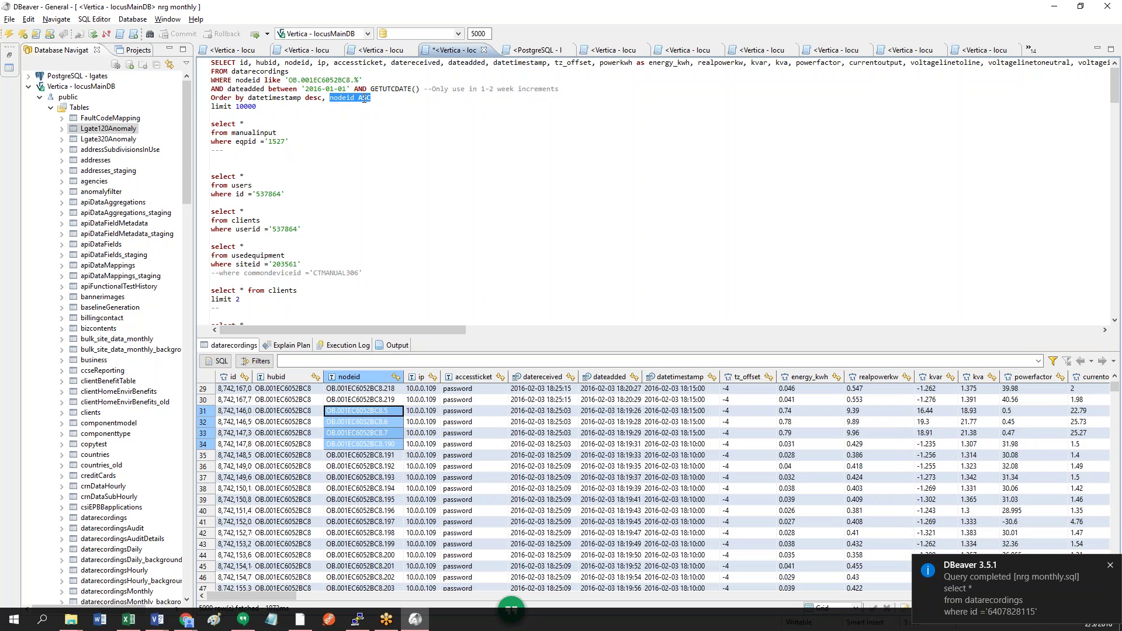
click(386, 414)
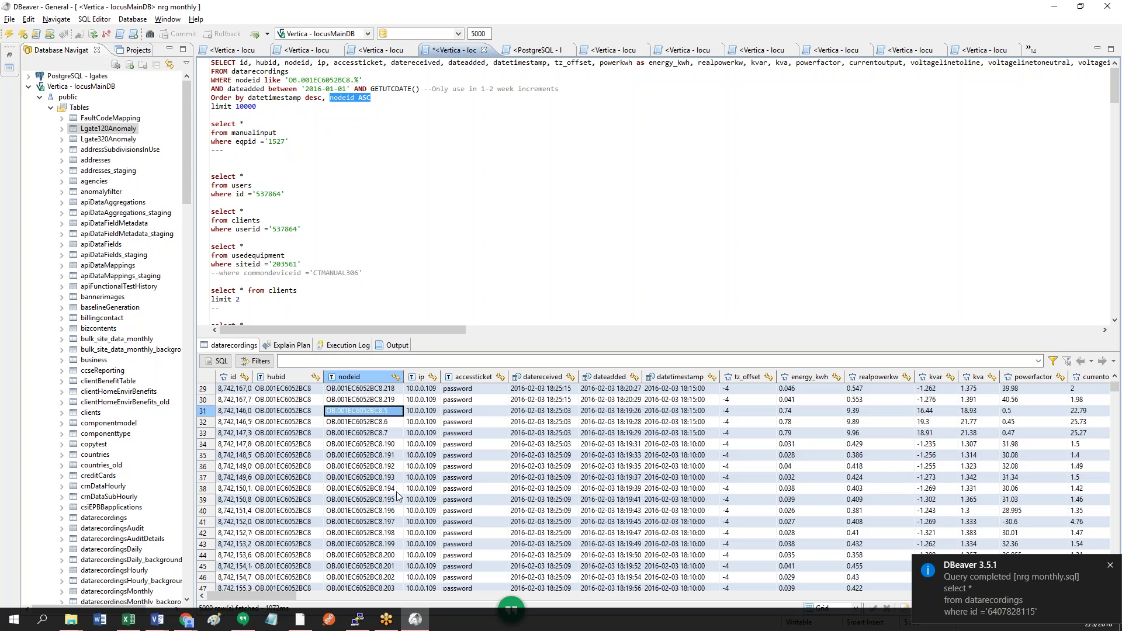
click(392, 477)
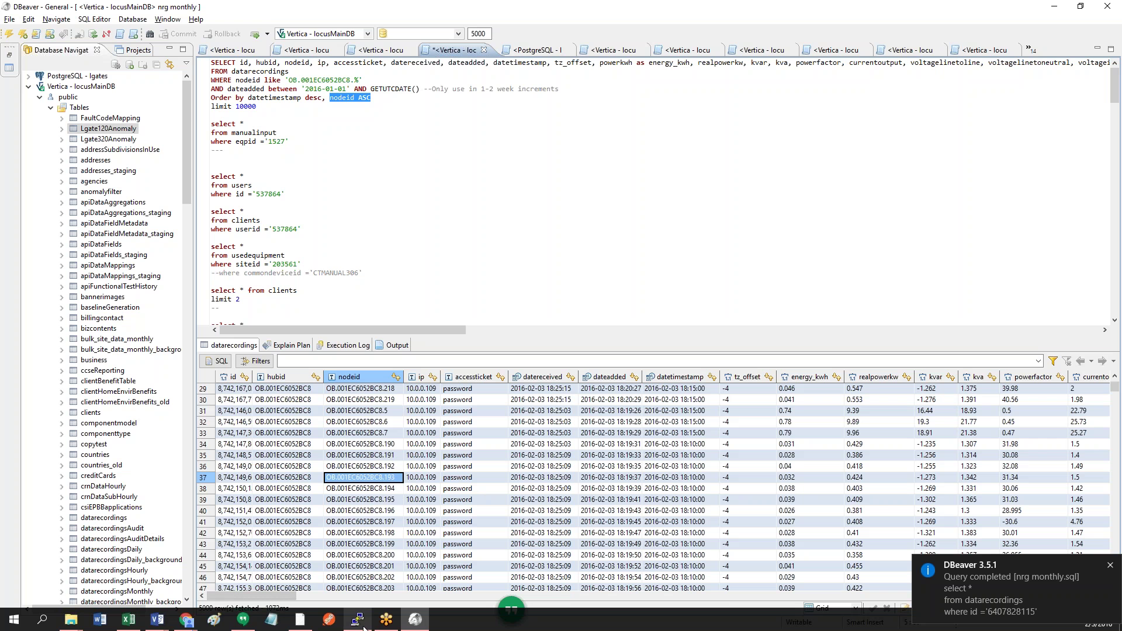
Step: Examine the ip column across the datarecordings rows for the nodes of hub OB.001EC6052BC8
scroll(389, 564, down, 2)
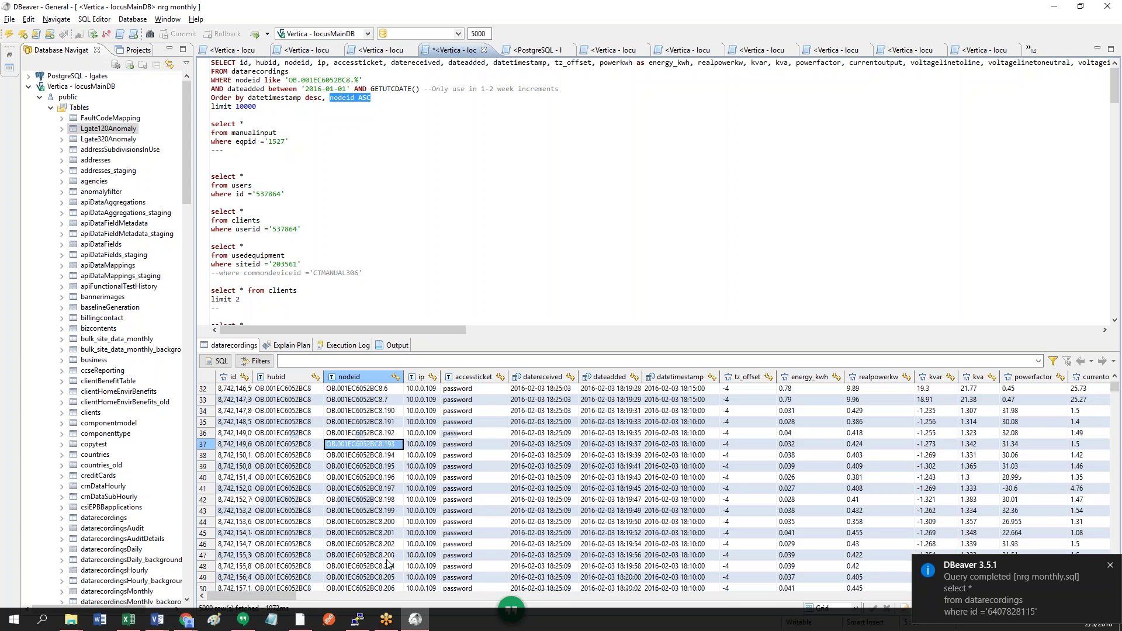
drag(417, 400, 419, 544)
click(430, 402)
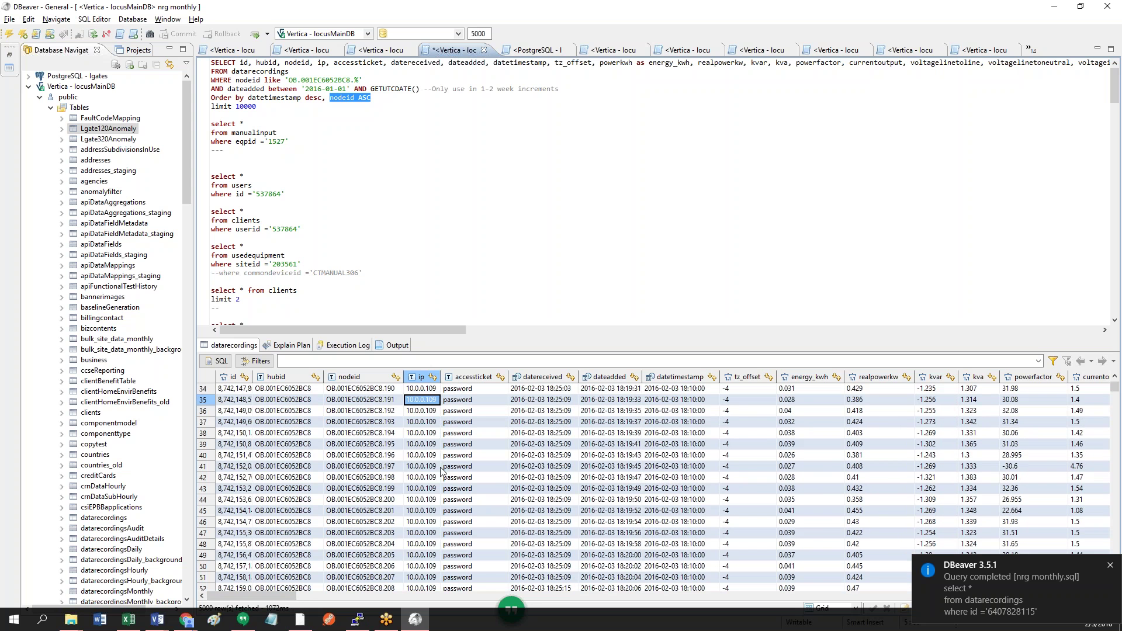
scroll(441, 472, up, 11)
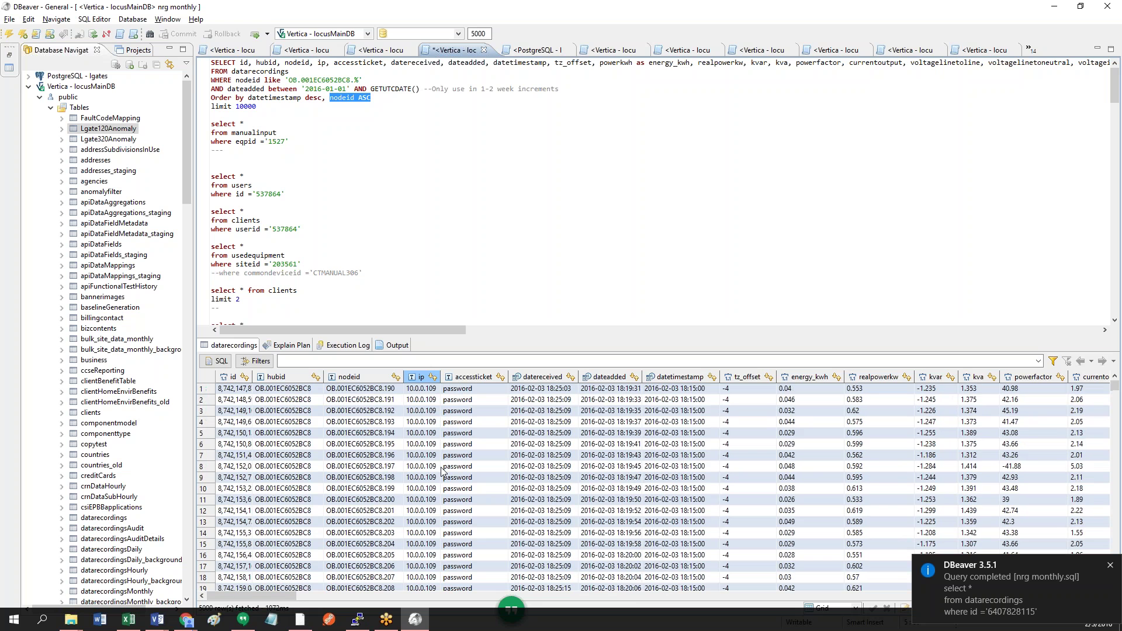
click(329, 63)
scroll(404, 477, down, 1)
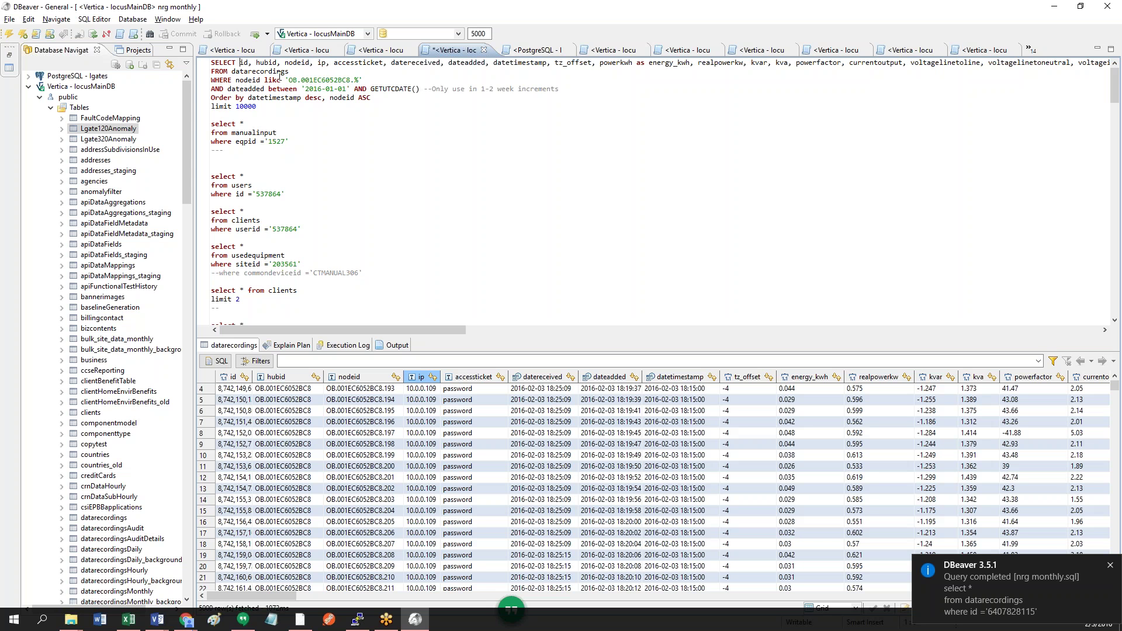
click(432, 433)
click(431, 466)
click(431, 426)
Step: Switch to Chrome, close the extra SolarOS fleet and chart tabs, keep the fleet search for 'brass', and return to DBeaver
key(alt+Tab)
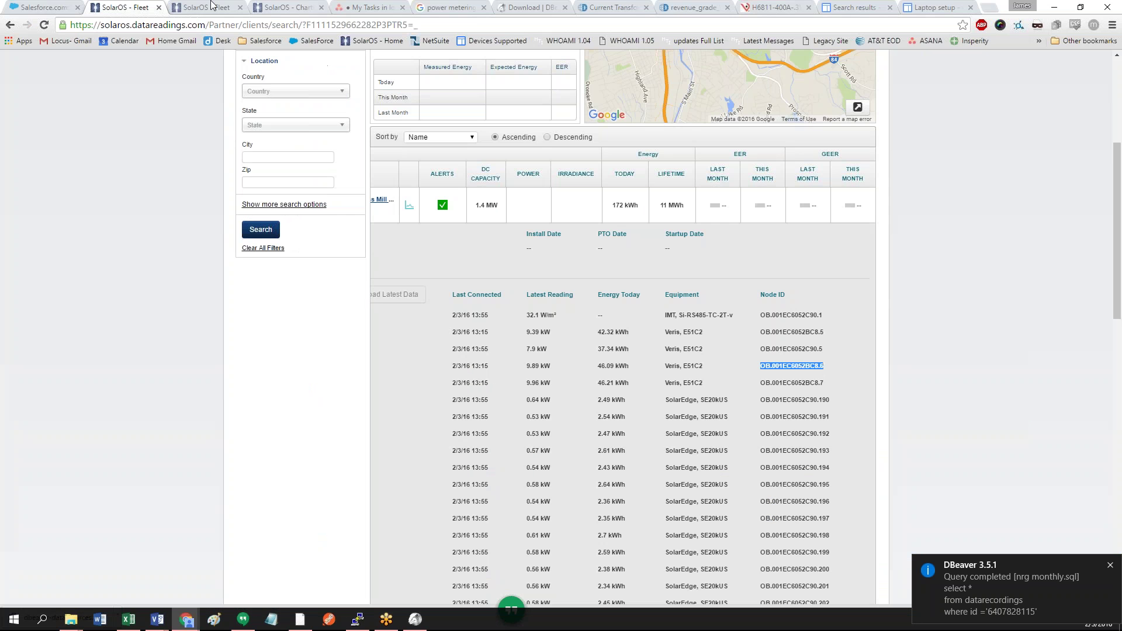
click(211, 6)
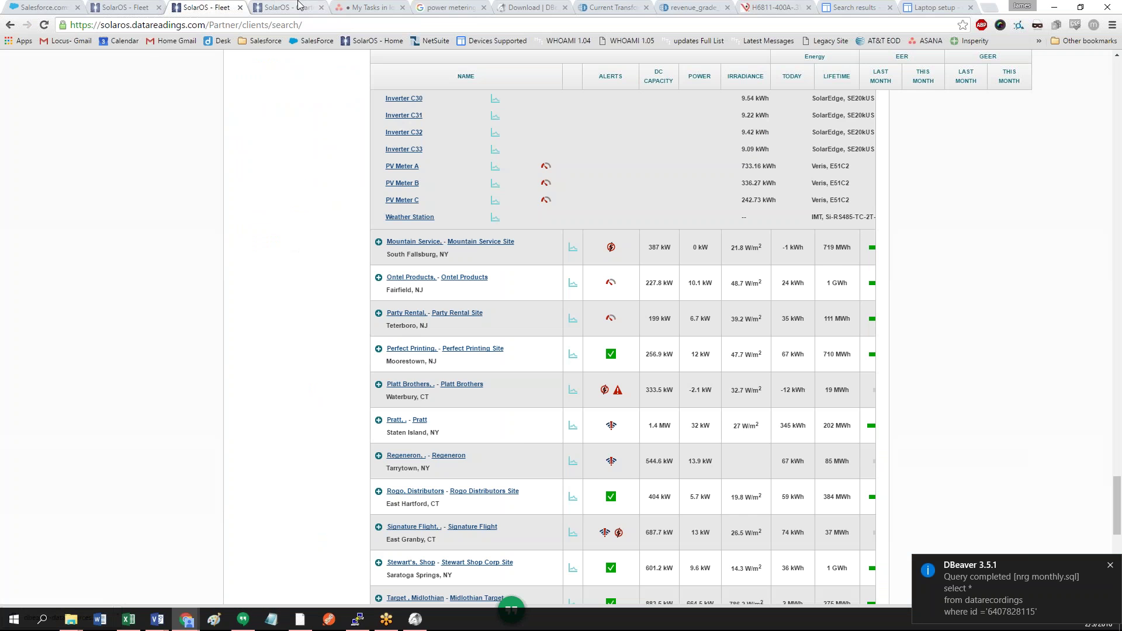
click(299, 6)
key(ctrl+w)
middle_click(204, 6)
click(120, 6)
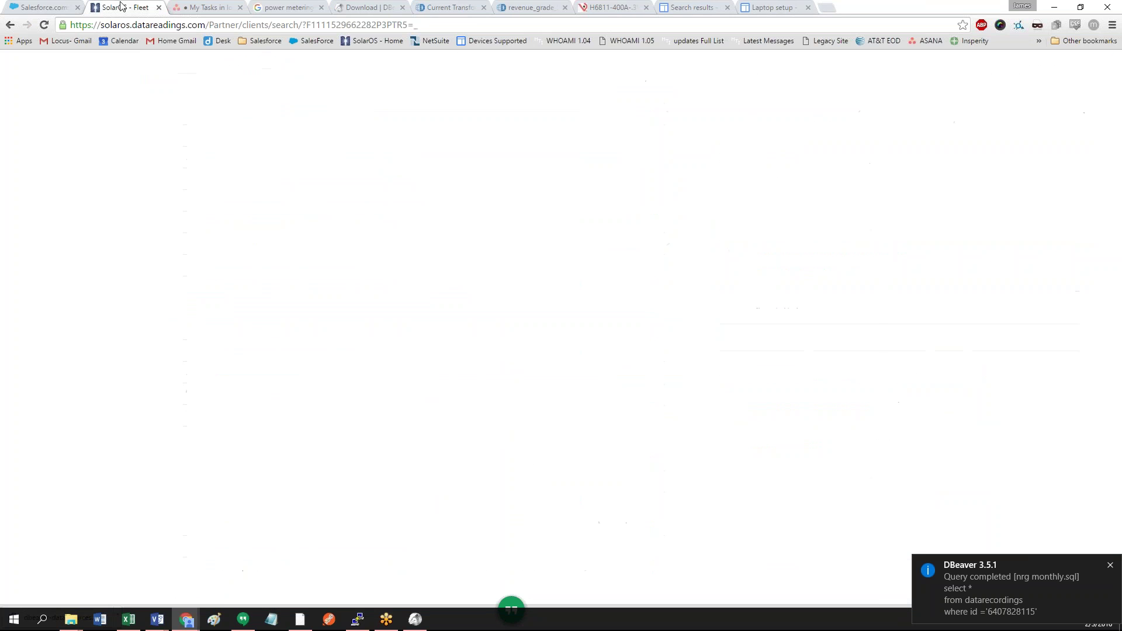
scroll(498, 258, up, 3)
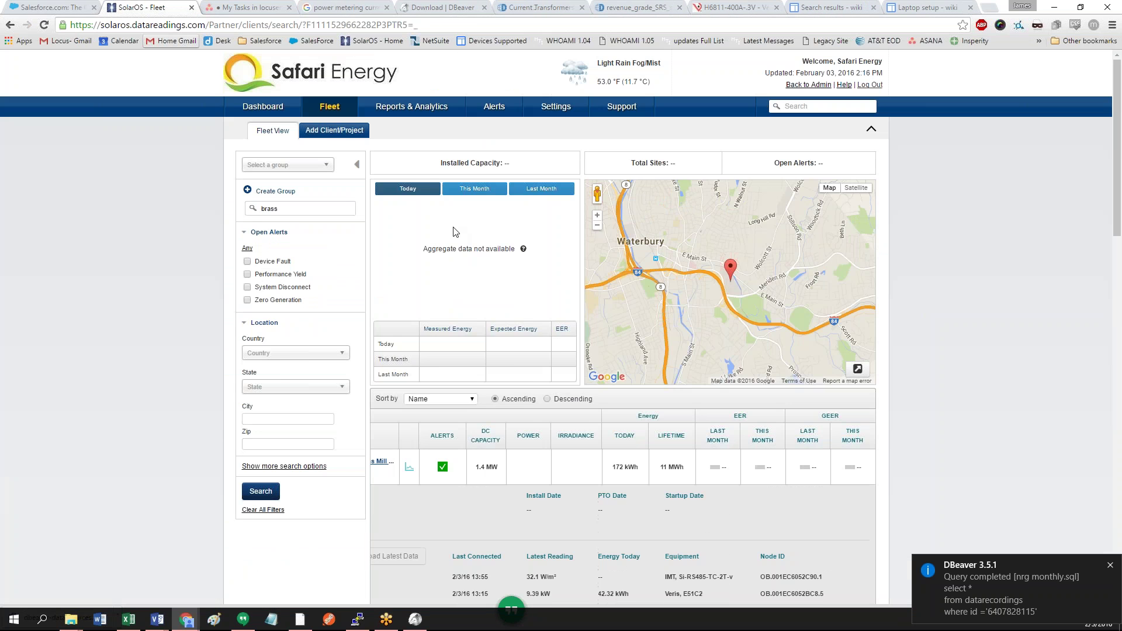
key(alt+Tab)
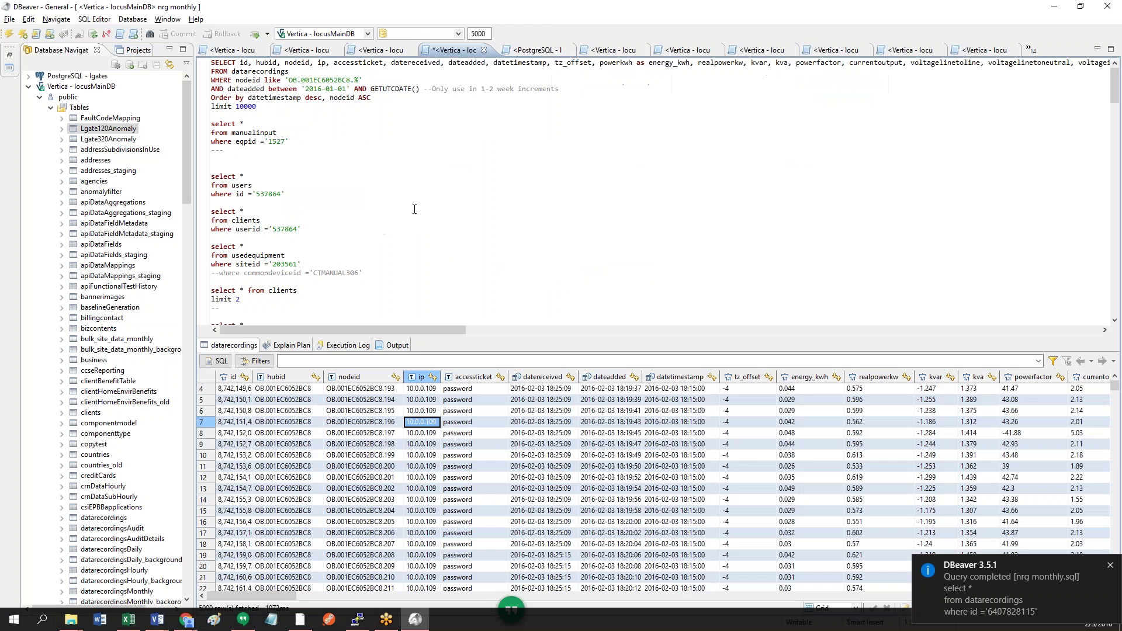
Step: Run the first datarecordings query with node ID 00:04:A3:33:16:5A.1 copied from the datarecordingsauditdetails query, and inspect the widened ip column
scroll(377, 170, down, 10)
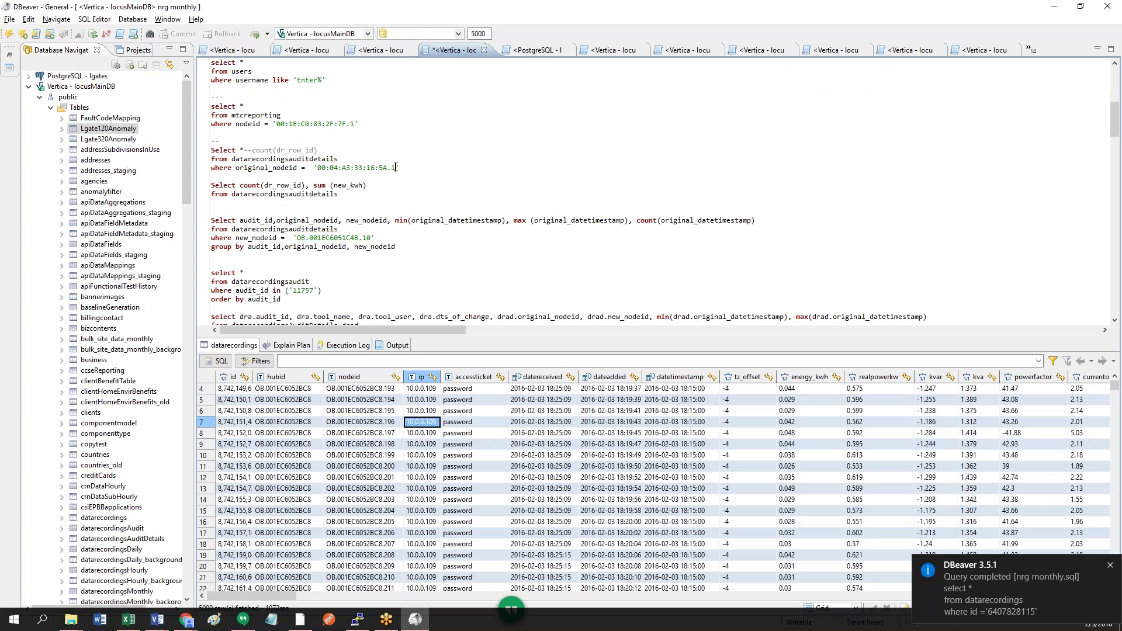
drag(396, 168, 317, 170)
key(ctrl+c)
scroll(340, 133, up, 15)
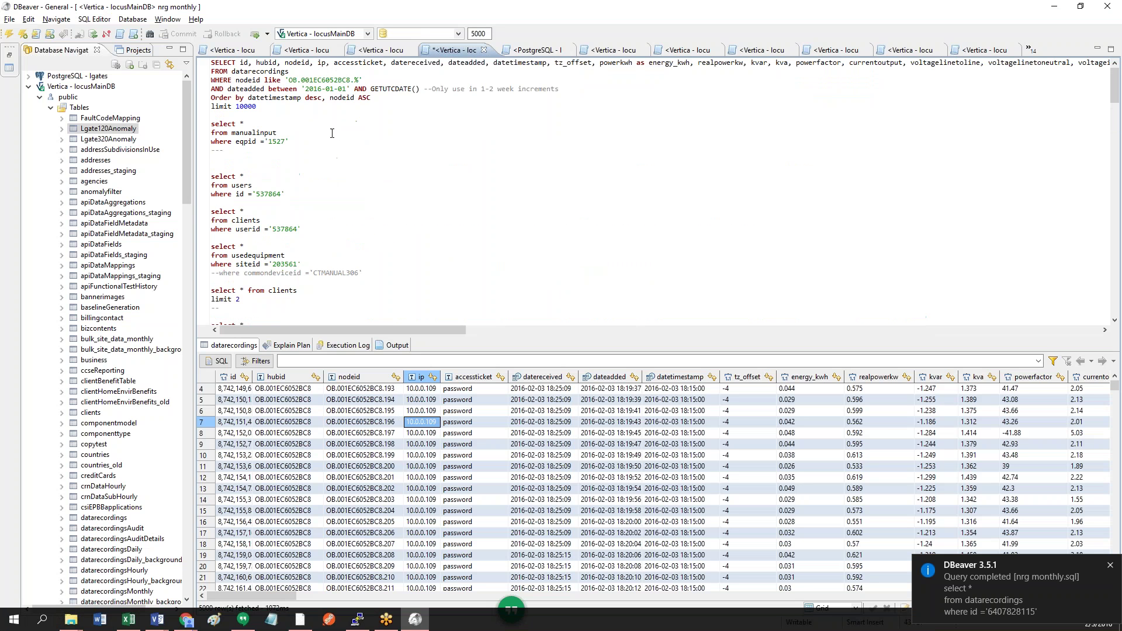
drag(358, 81, 290, 80)
key(ctrl+v)
key(ctrl+Return)
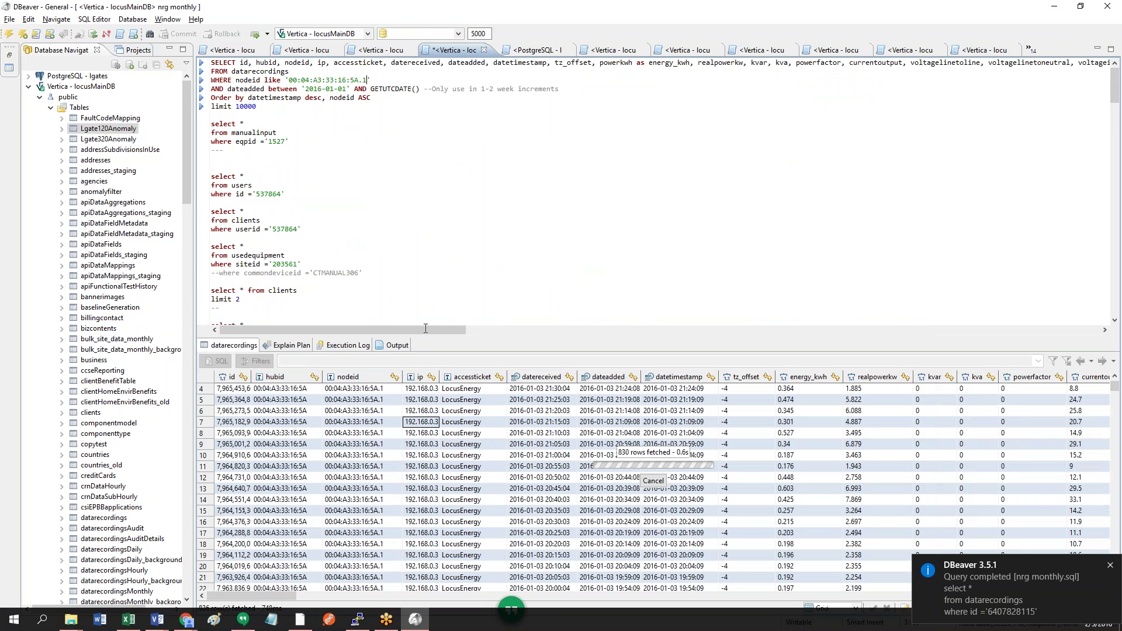
drag(439, 374, 446, 374)
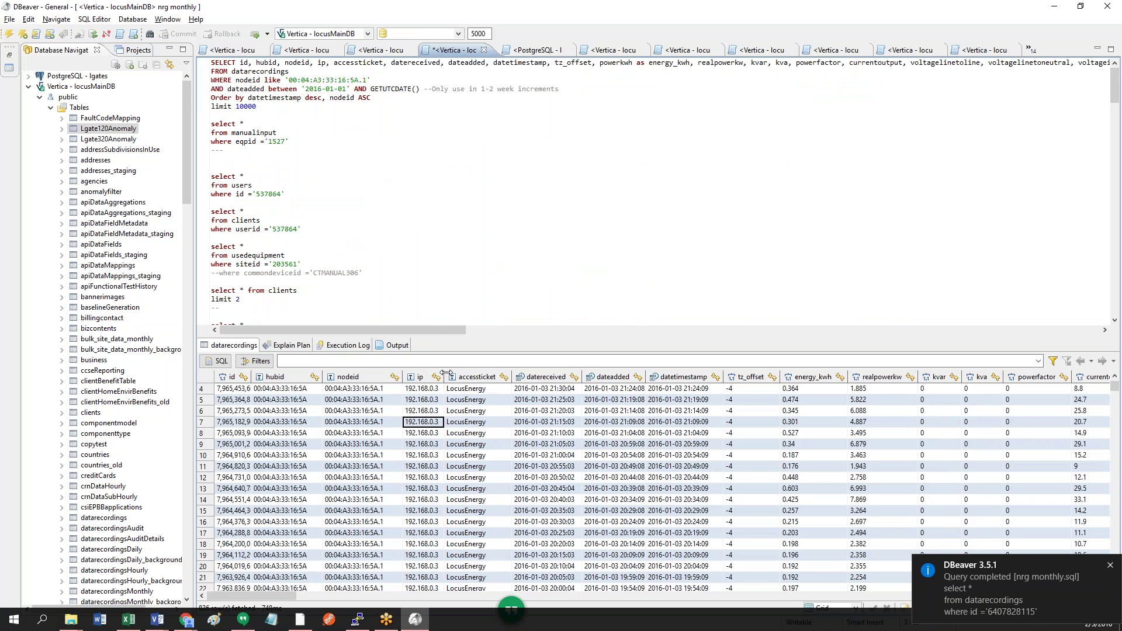
click(439, 400)
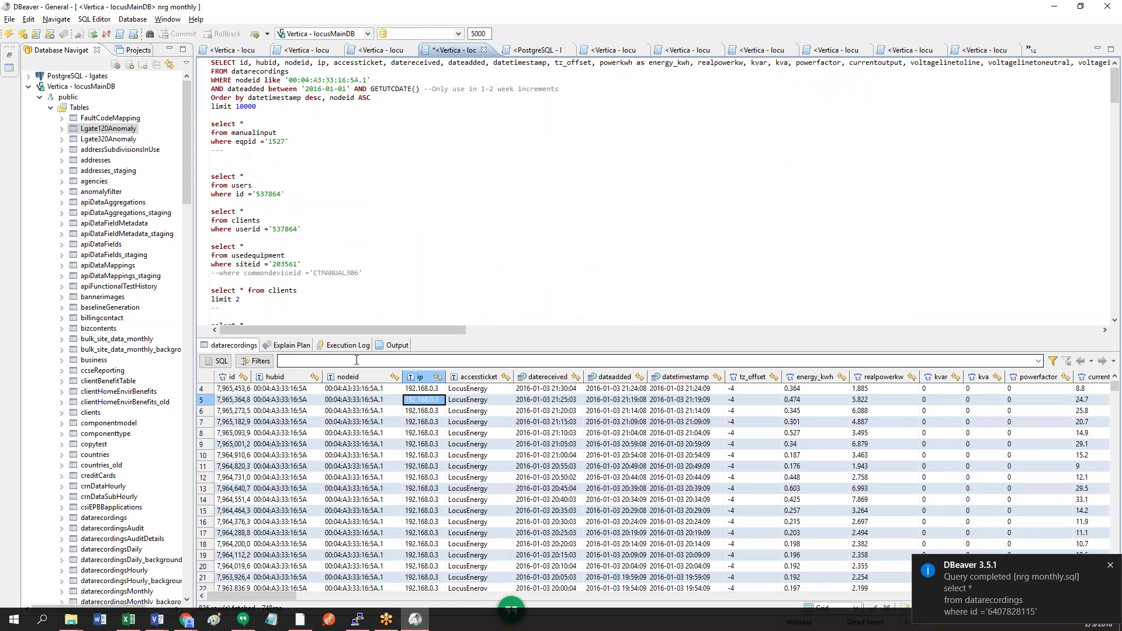
Step: Undo the node ID replacement in the first datarecordings query
click(344, 124)
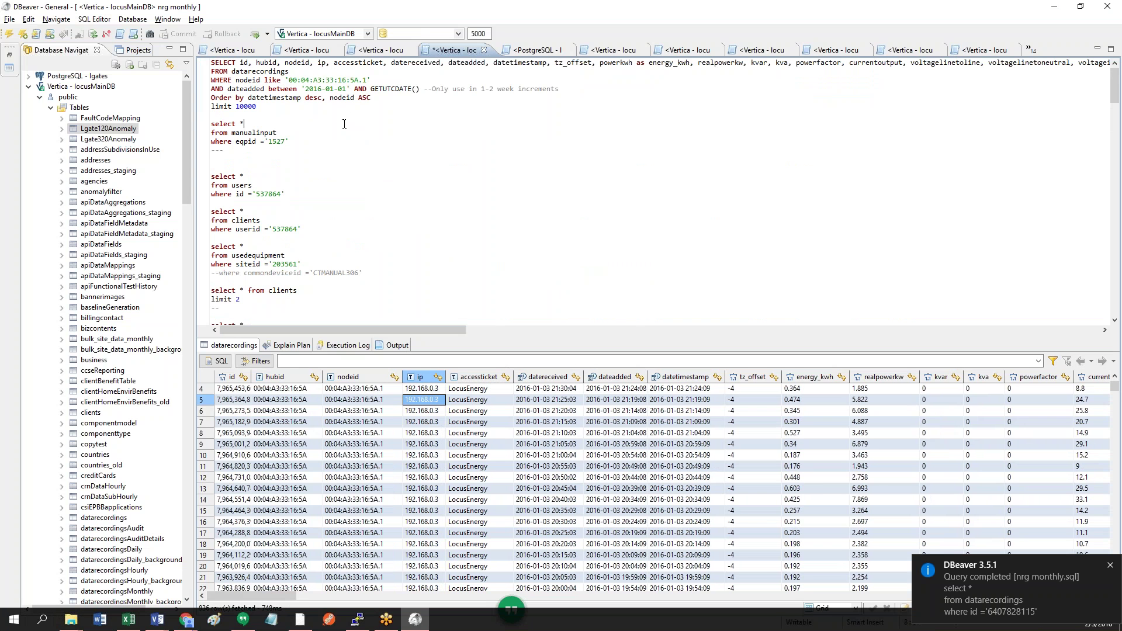
key(ctrl+z)
click(370, 114)
Step: Set the nodeid filter of the sum(powerkwh) query on datarecordingsdaily to '00:04:A3:33:16:5A.1'
scroll(380, 125, down, 15)
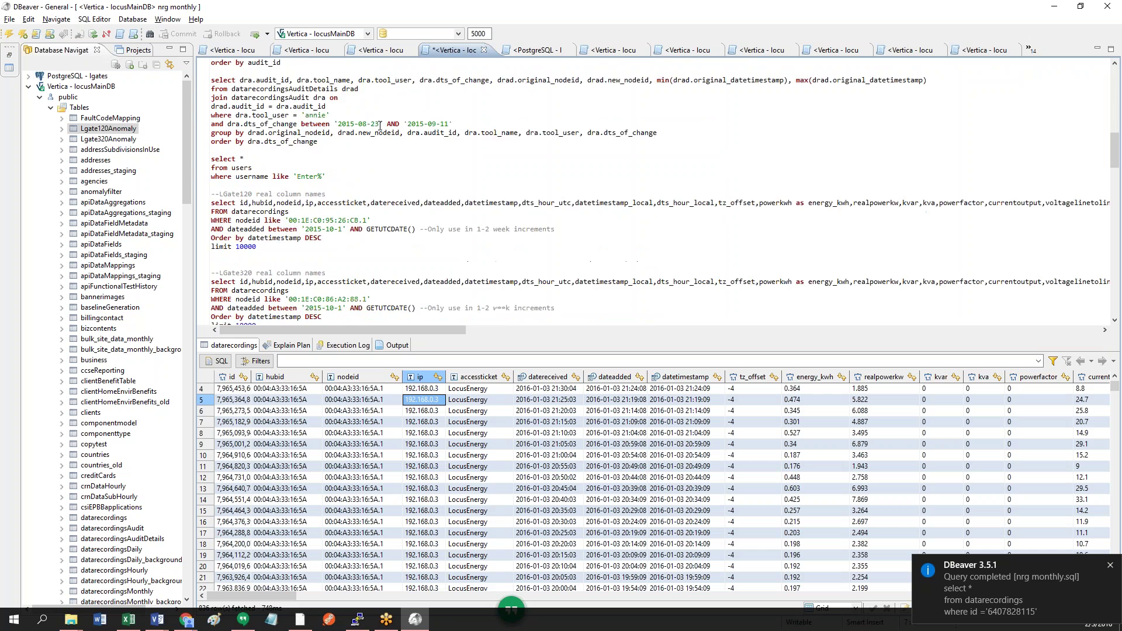
scroll(380, 126, down, 6)
scroll(380, 126, down, 2)
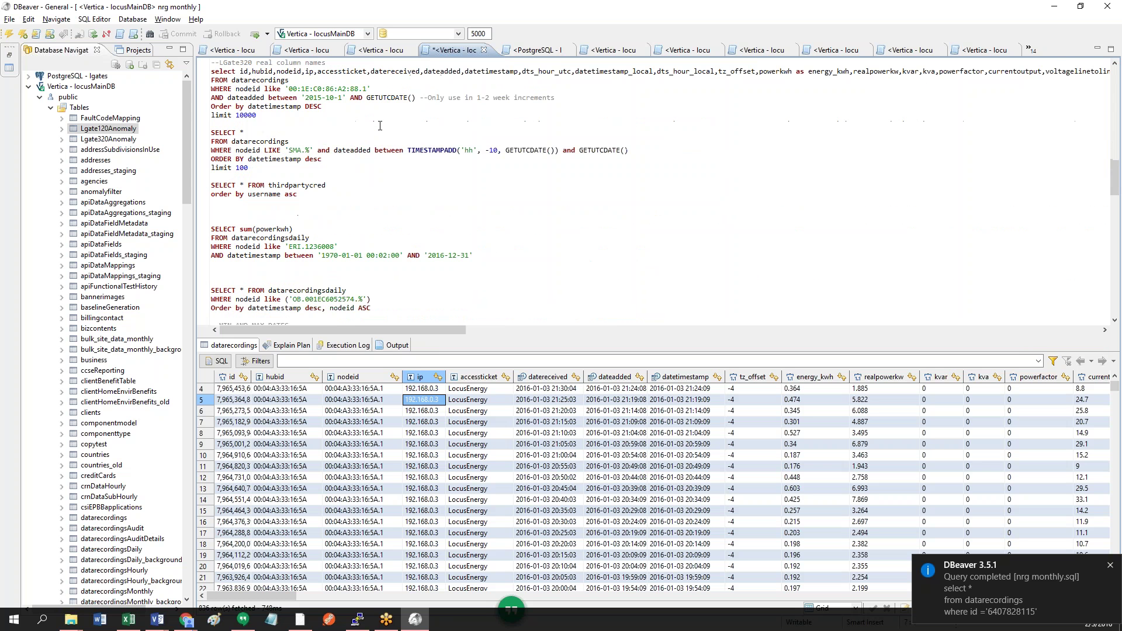
scroll(380, 126, down, 2)
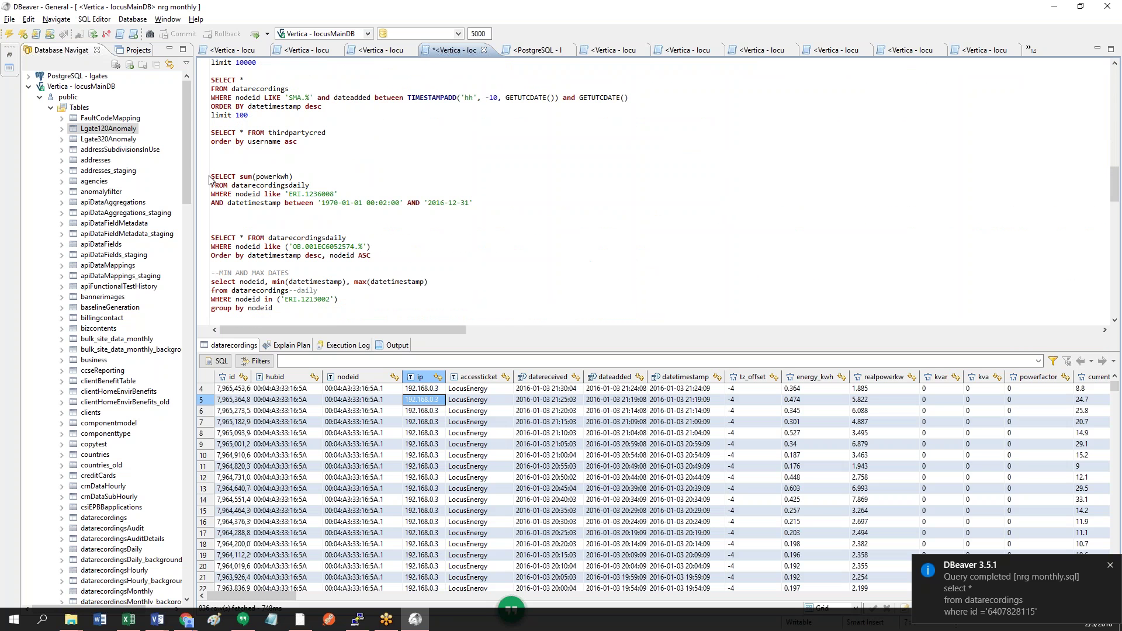
drag(211, 176, 336, 202)
click(334, 197)
click(370, 411)
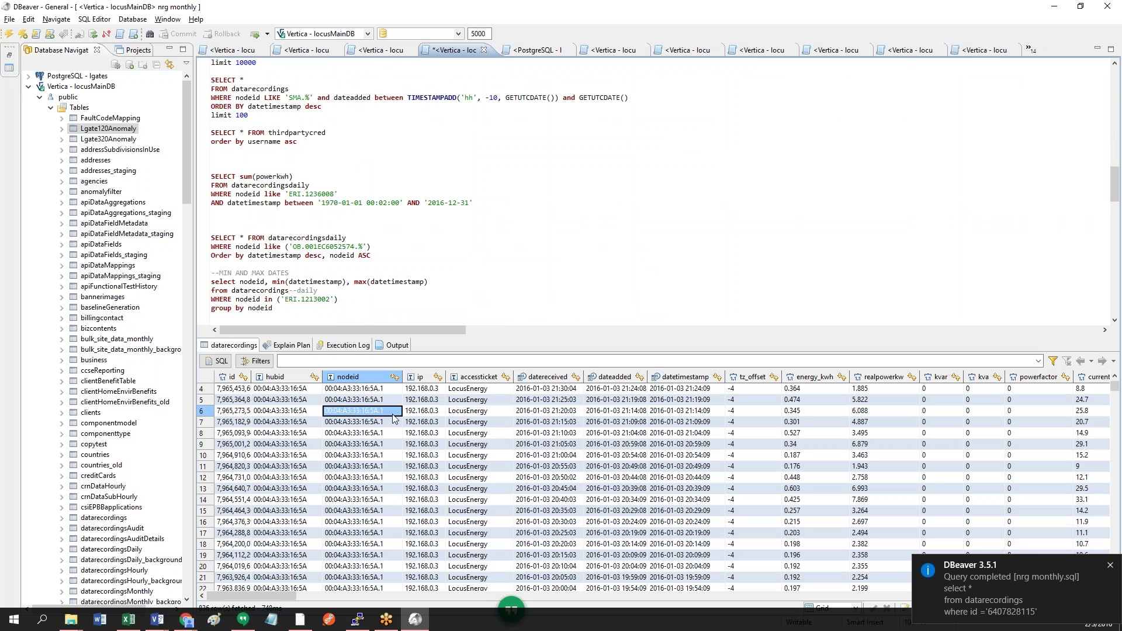
drag(337, 194, 288, 195)
key(ctrl+v)
Step: Examine the sum(powerkwh) query's selected column, its datarecordingsdaily source table and its datetimestamp range
drag(212, 177, 294, 176)
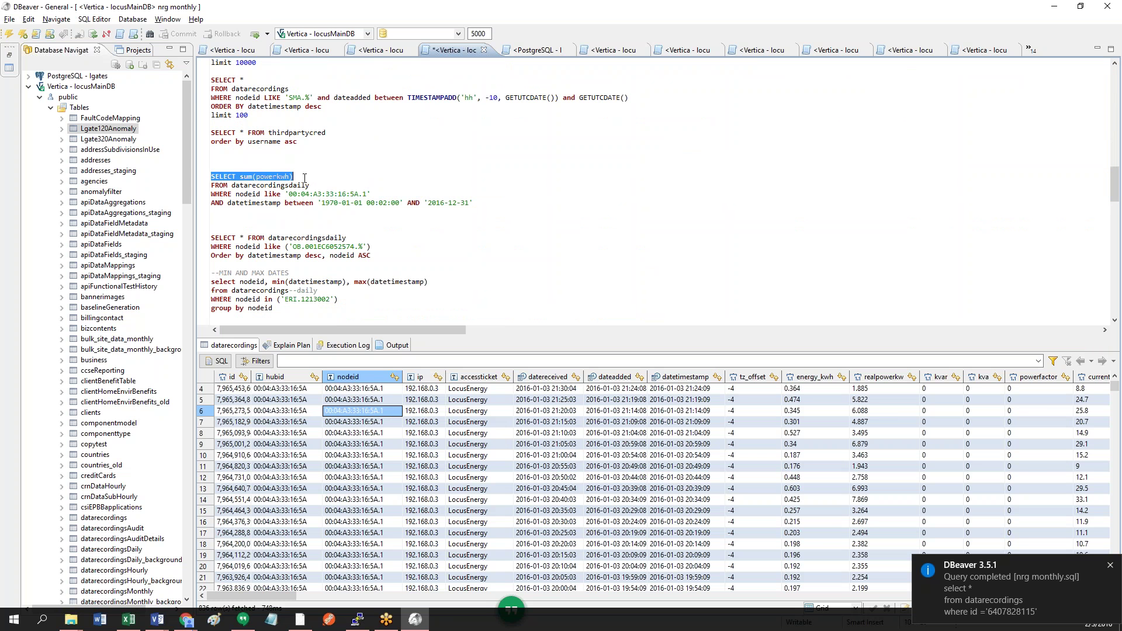
click(305, 178)
drag(241, 176, 294, 176)
click(291, 176)
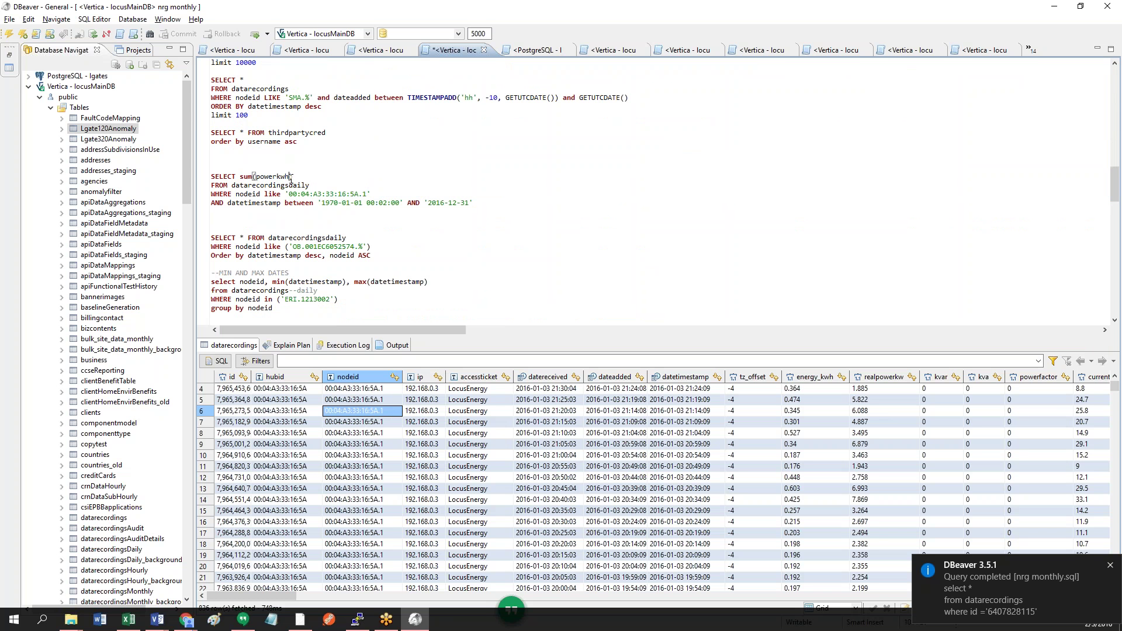
drag(239, 176, 297, 177)
click(271, 177)
drag(211, 185, 311, 185)
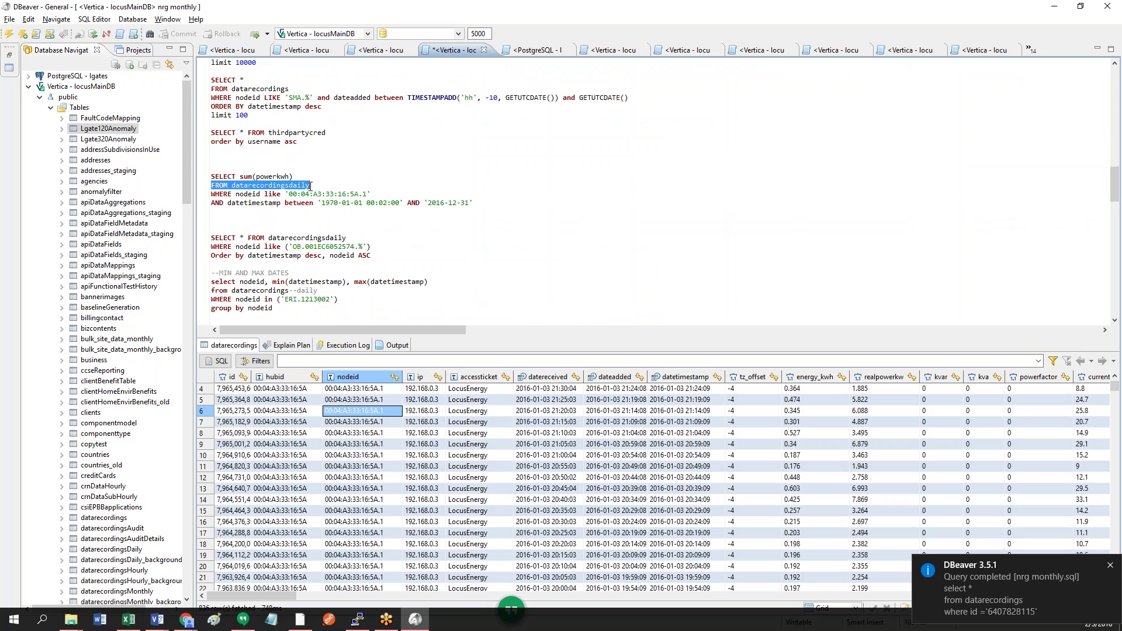
click(312, 186)
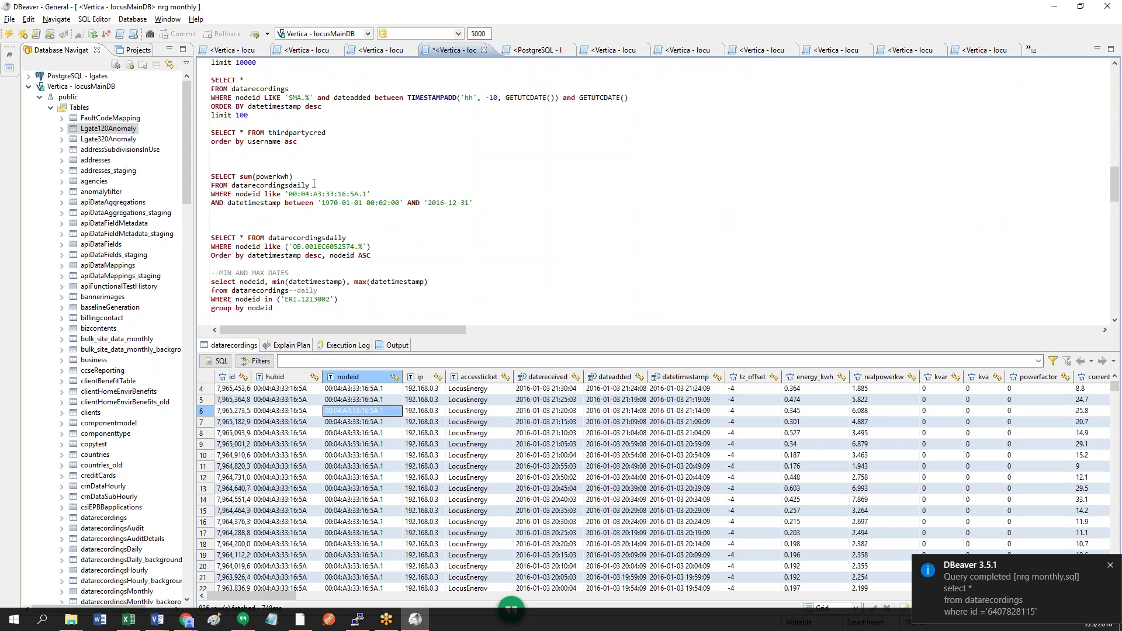
mouse_move(309, 186)
mouse_down()
mouse_move(277, 185)
mouse_move(289, 184)
mouse_up()
drag(321, 203, 474, 205)
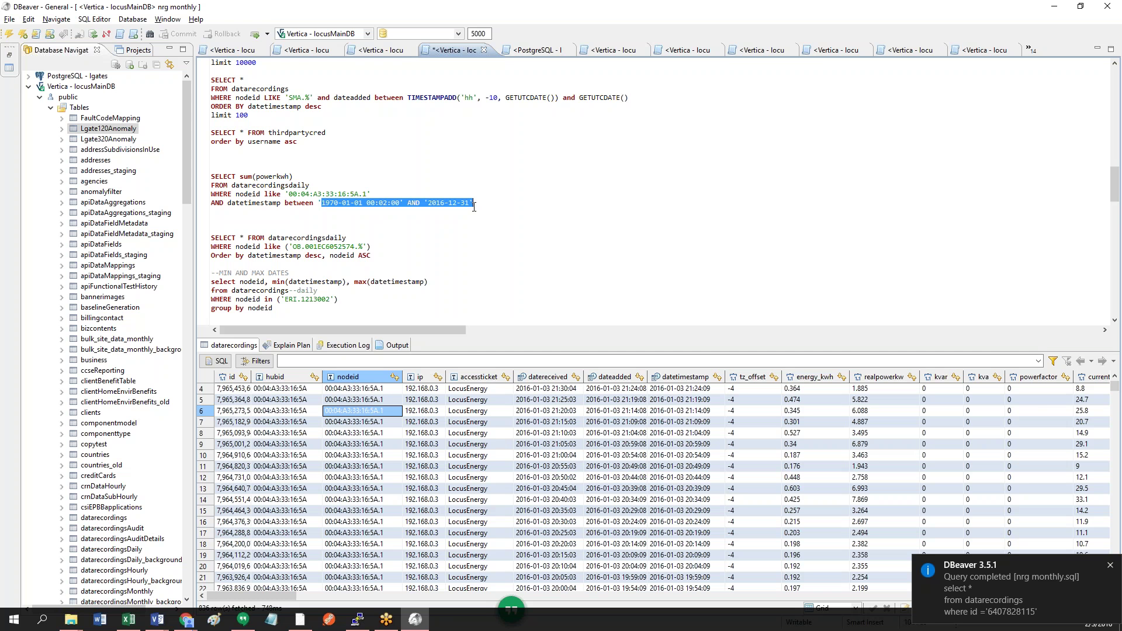
click(481, 203)
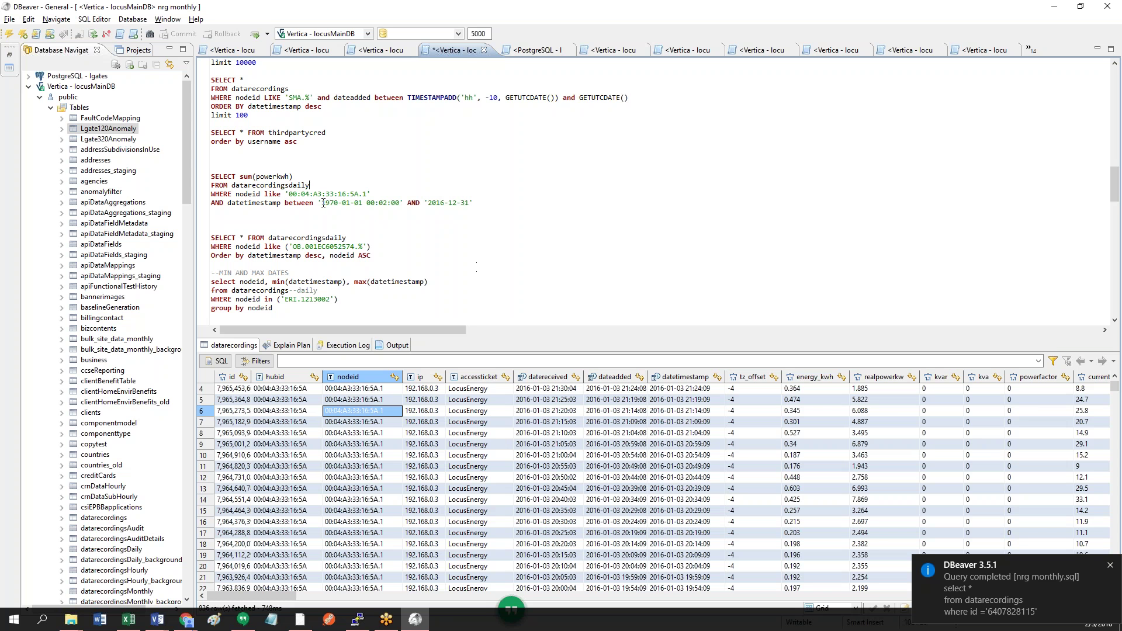
drag(318, 203, 397, 203)
Step: Run the sum(powerkwh) query and review the summed result against its node ID and start date
click(409, 210)
key(Return)
key(ctrl+Return)
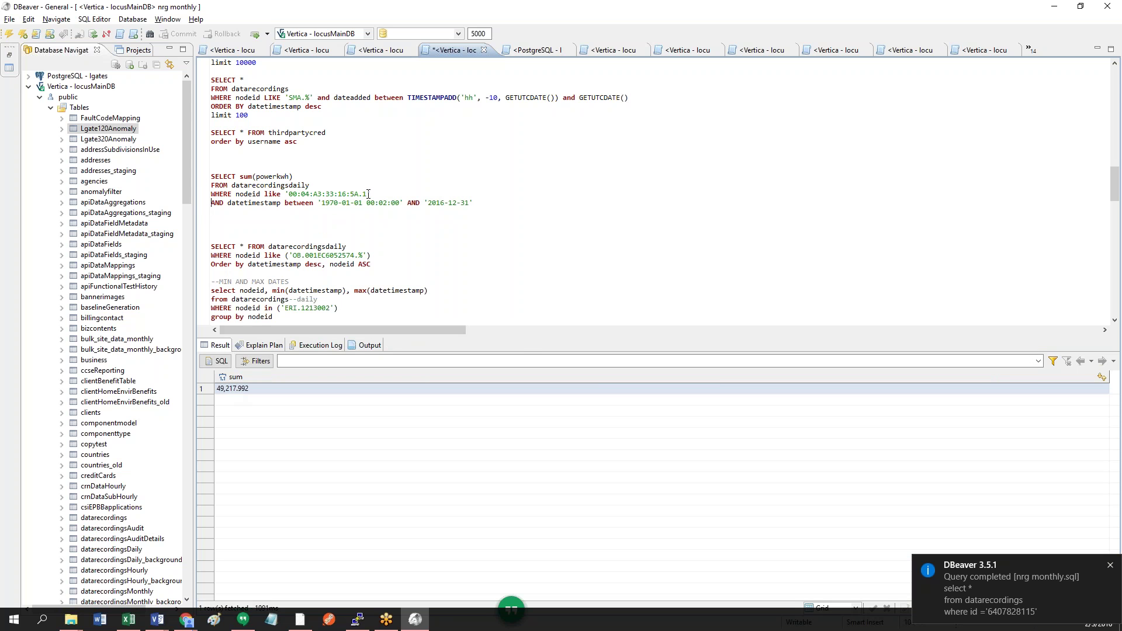
drag(369, 194, 287, 194)
drag(321, 203, 390, 203)
click(233, 391)
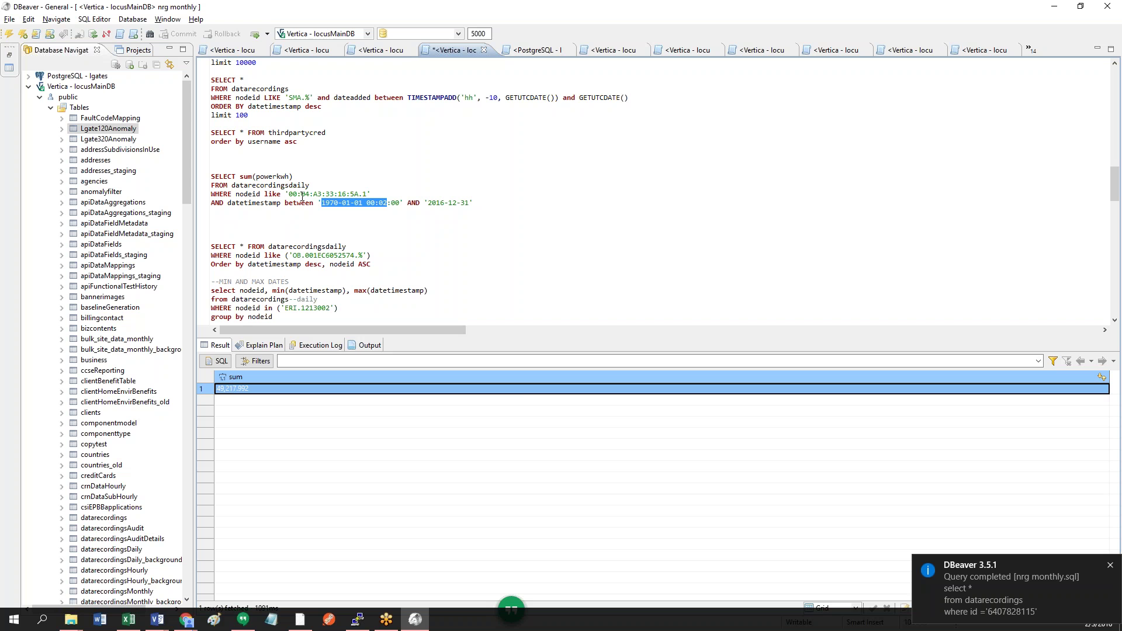
Step: Set the nodeid filter of the SELECT * query on datarecordingsdaily to '00:04:A3:33:16:5A.1' and run it
drag(366, 194, 288, 194)
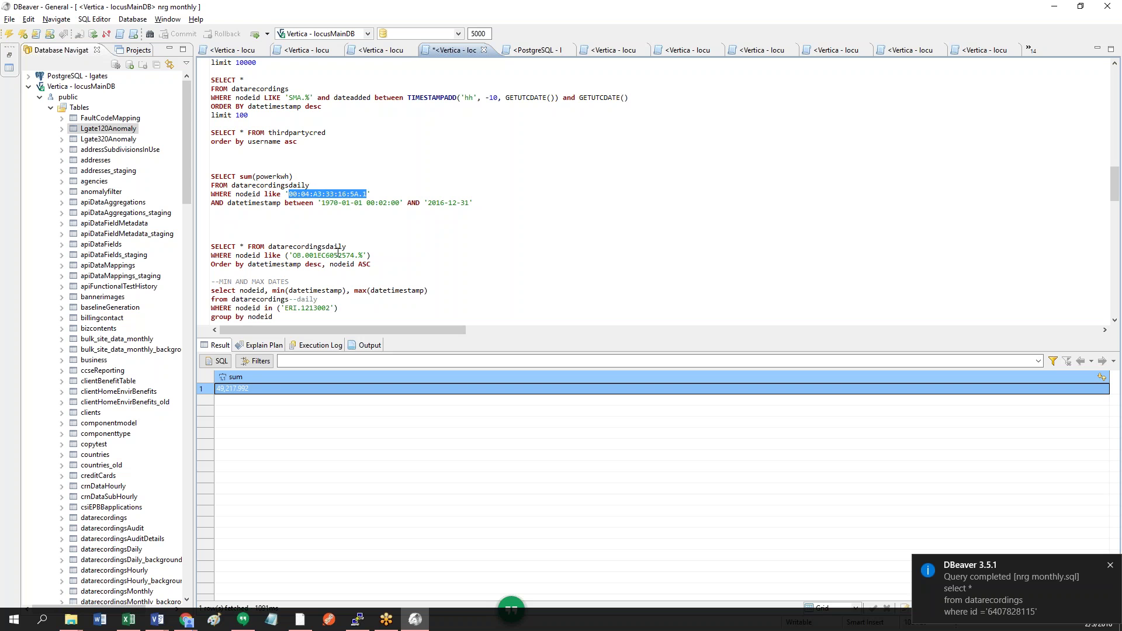
drag(363, 256, 291, 258)
text('00:04:A3:33:16:5A.1)
key(ctrl+Return)
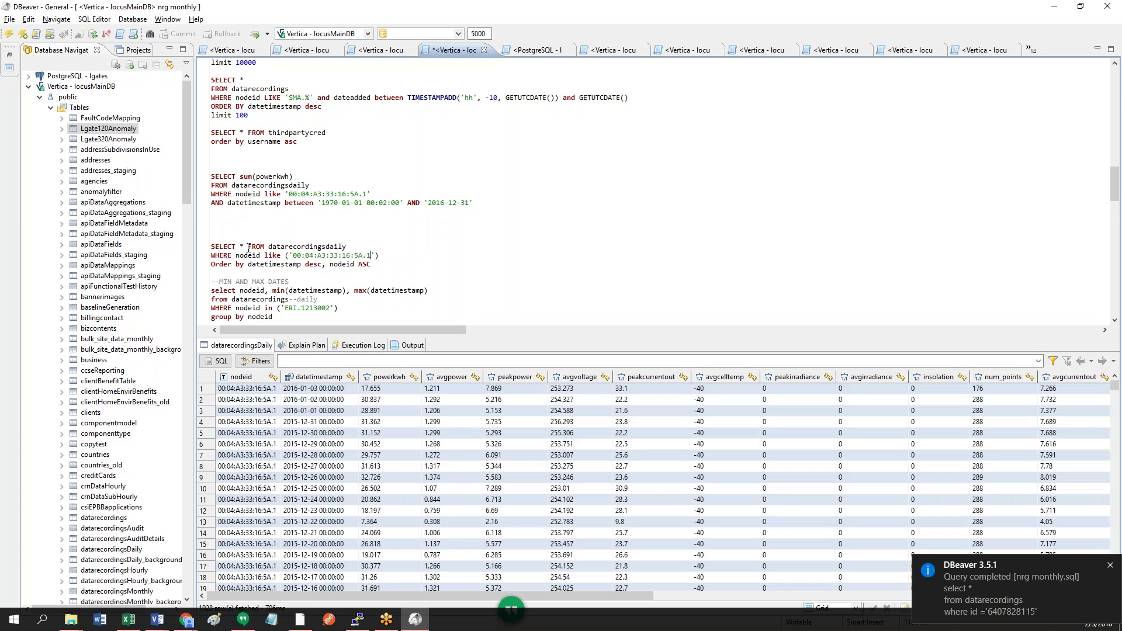
Step: Move the FROM clause of the SELECT * datarecordingsdaily query onto its own line and highlight the asterisk
click(248, 247)
key(Return)
double_click(213, 248)
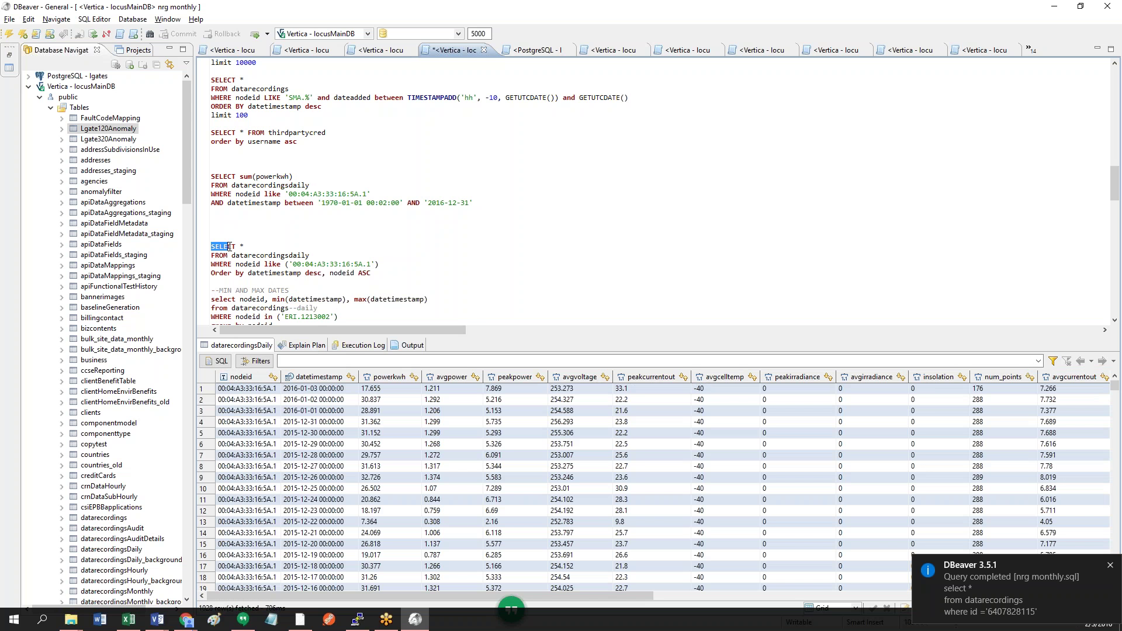
click(248, 246)
double_click(244, 246)
Step: Run the min and max datetimestamp query for node ERI.1213002 and inspect the returned node ID, min and max values
scroll(289, 261, down, 1)
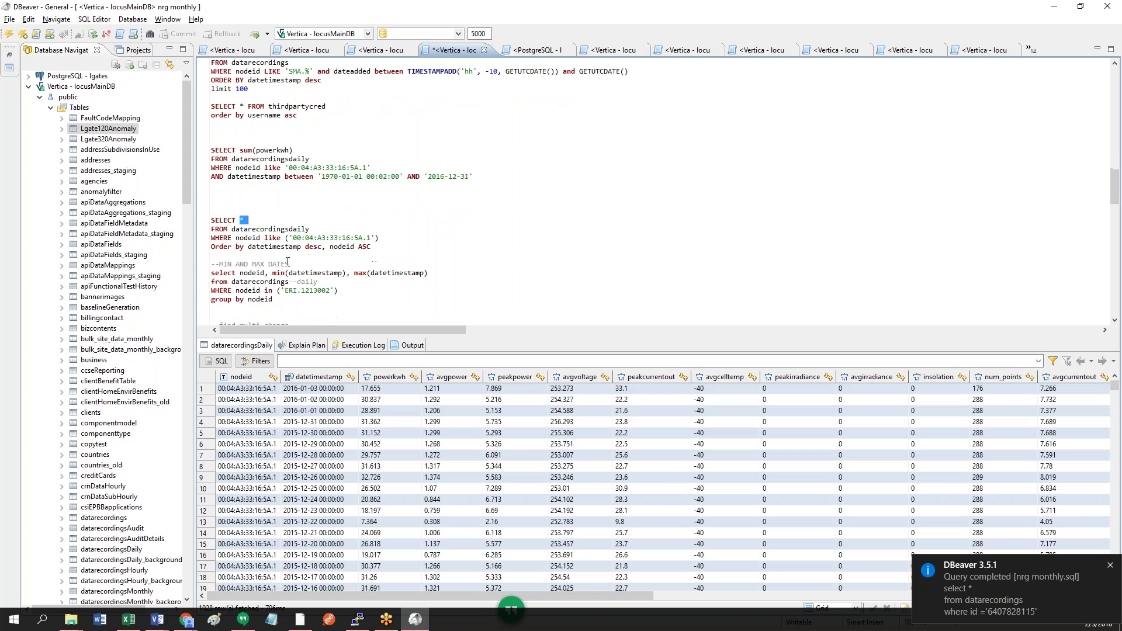
click(263, 273)
key(ctrl+Return)
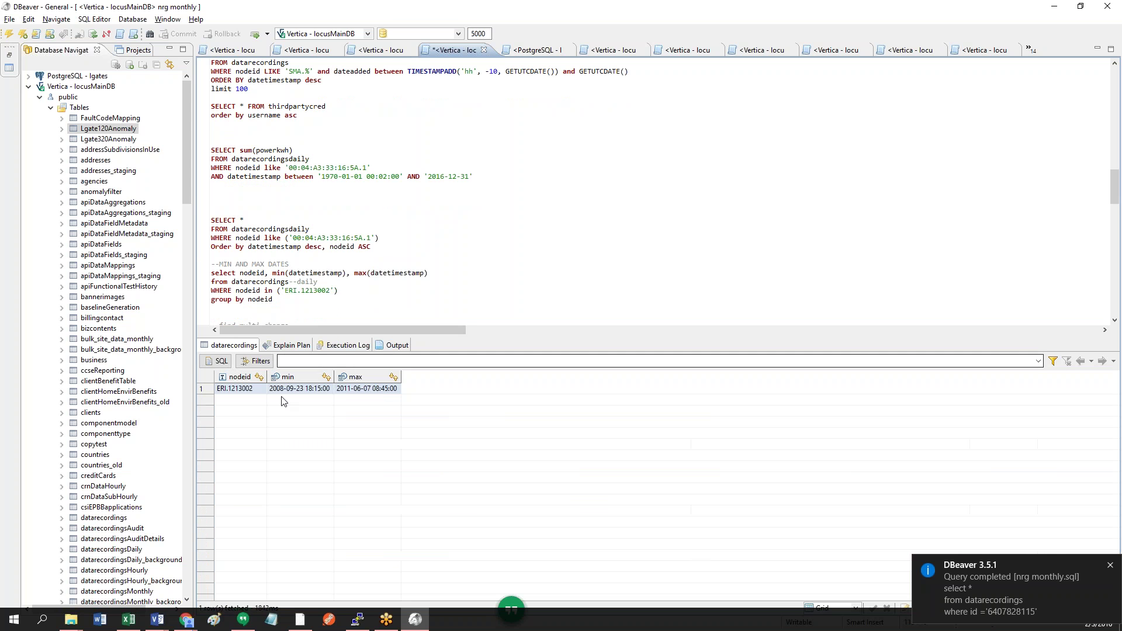
click(241, 391)
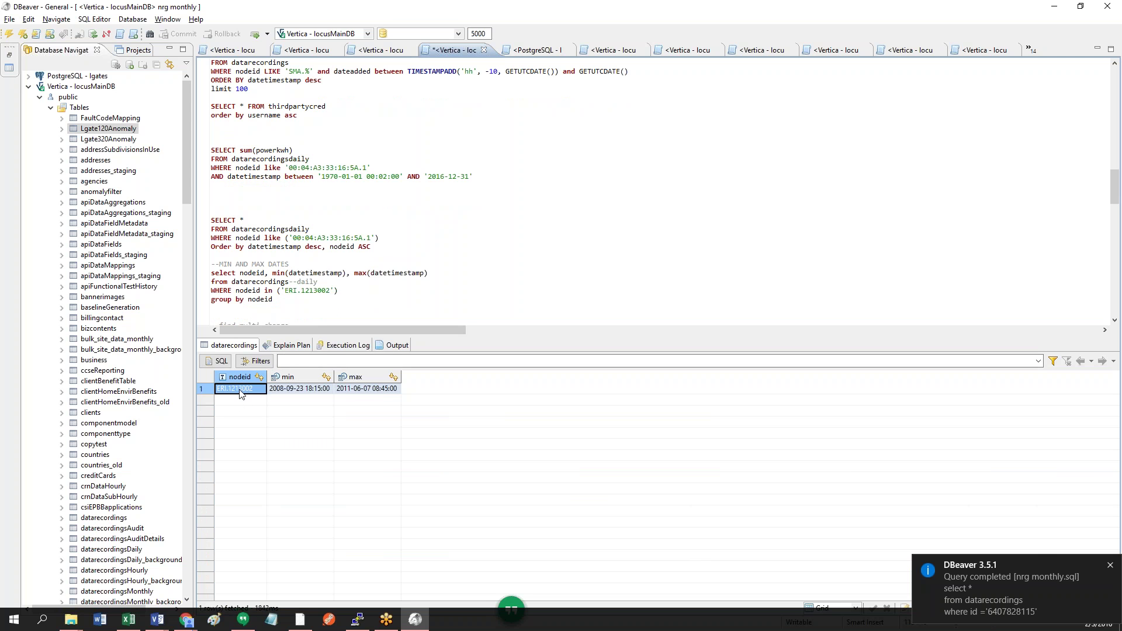
click(290, 393)
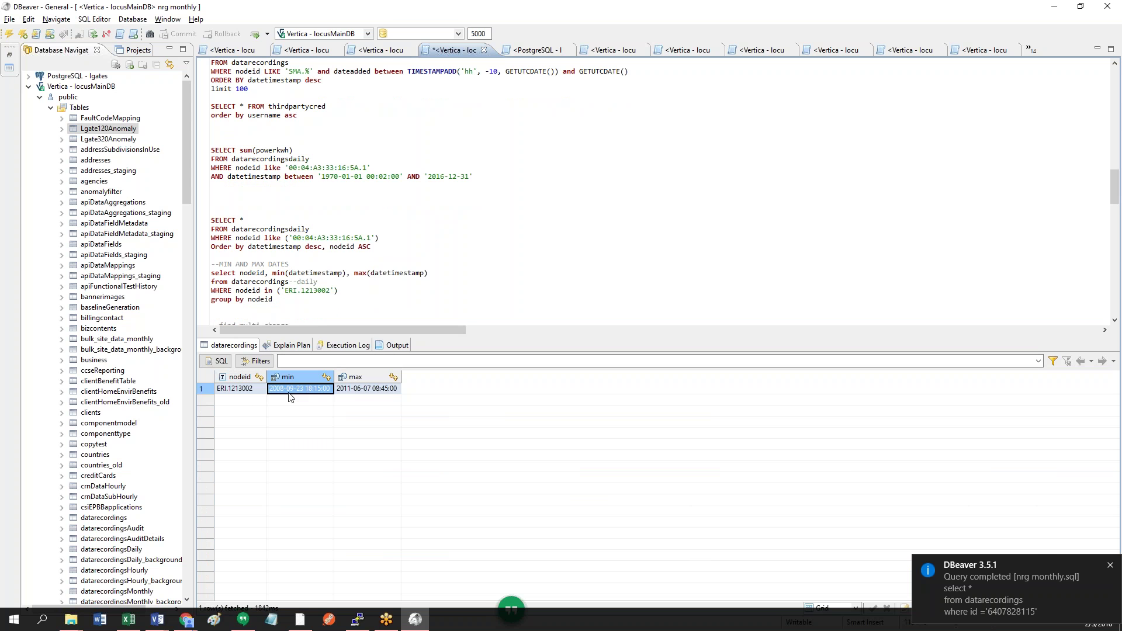
click(370, 395)
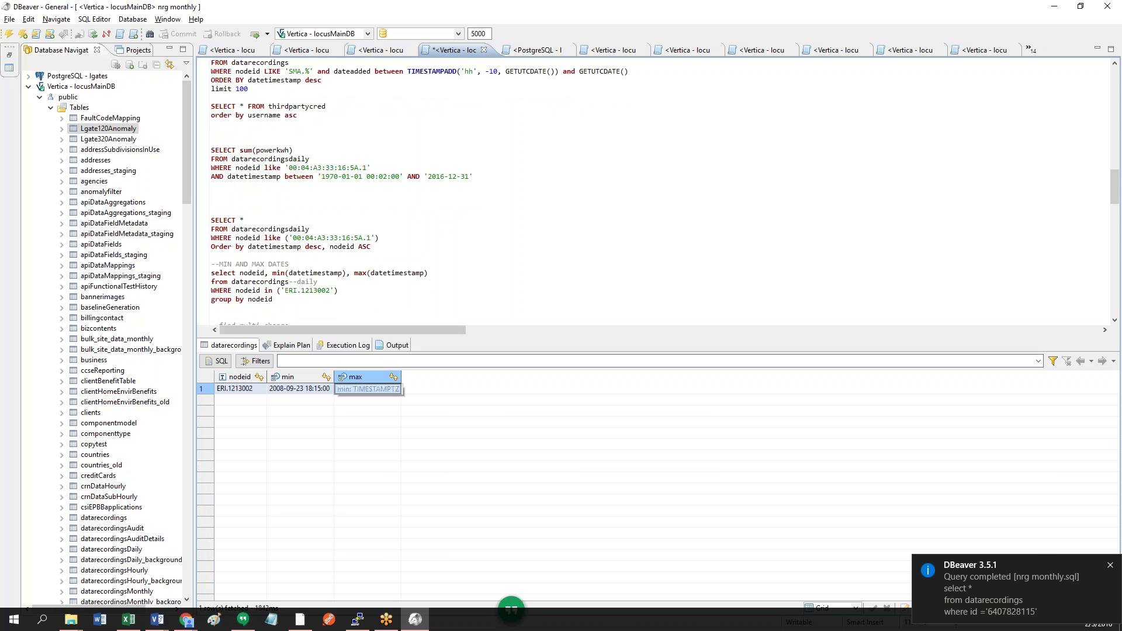
Step: Run the SELECT * query on datarecordingsdaily for node '00:04:A3:33:16:5A.1' and highlight the node IDs of the first eleven result rows
click(274, 288)
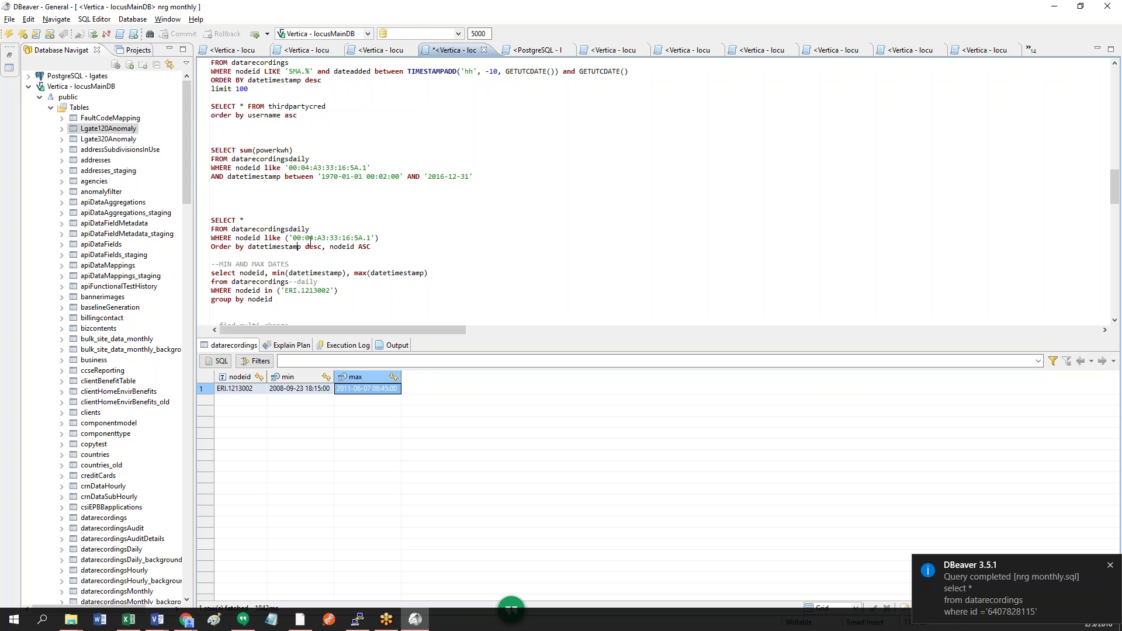
key(ctrl+Return)
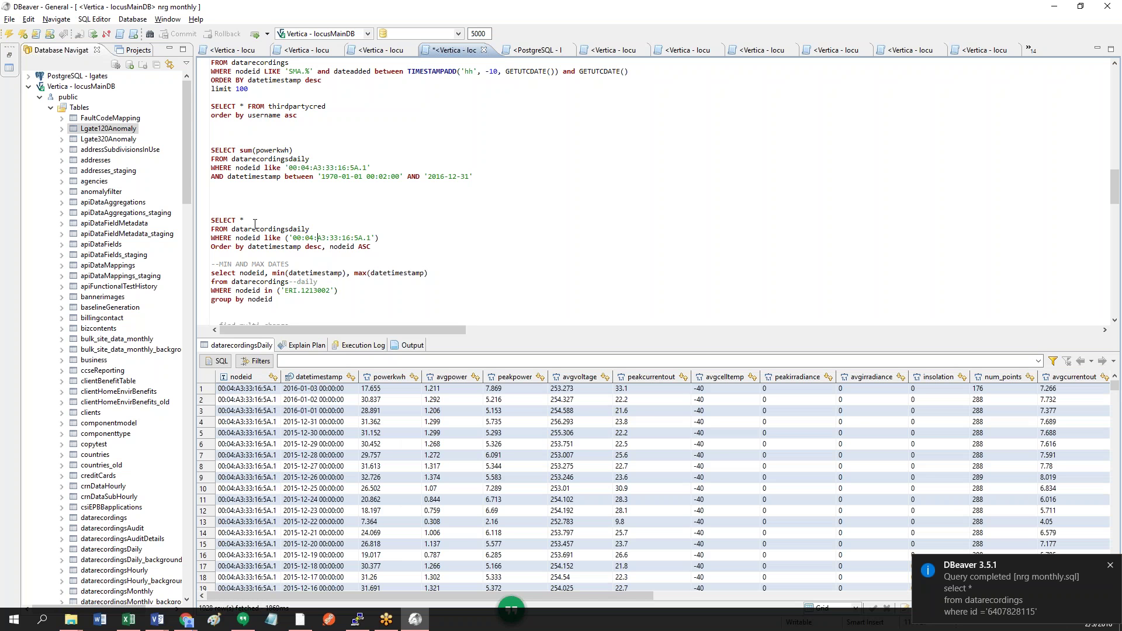
drag(261, 390, 260, 500)
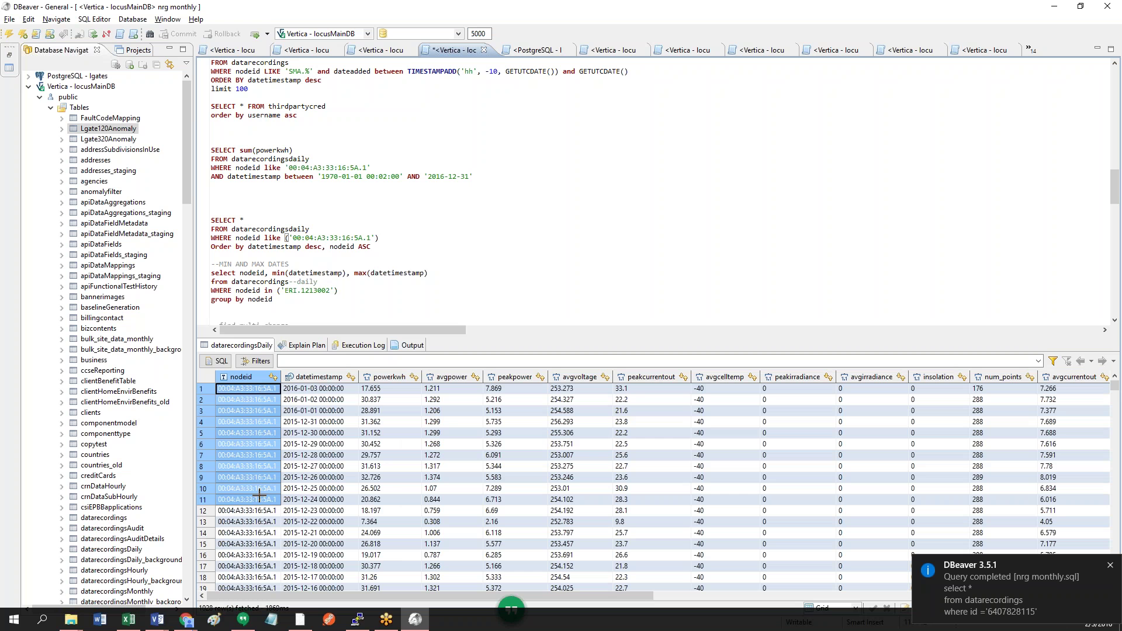
Step: Examine the daily records in descending date order, following the datetimestamp column from the newest record back to late June 2015
click(343, 404)
key(Up)
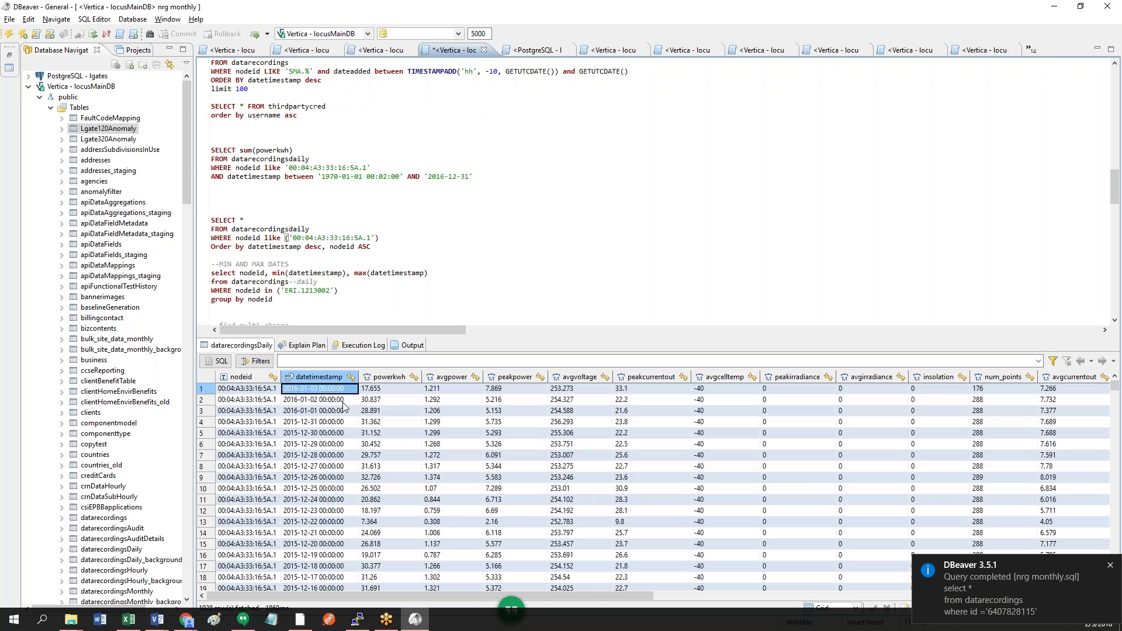
key(Down)
key(Down)
key(Down)
key(Down)
key(Down)
key(Down)
key(Down)
key(Down)
key(Down)
key(Down)
key(Down)
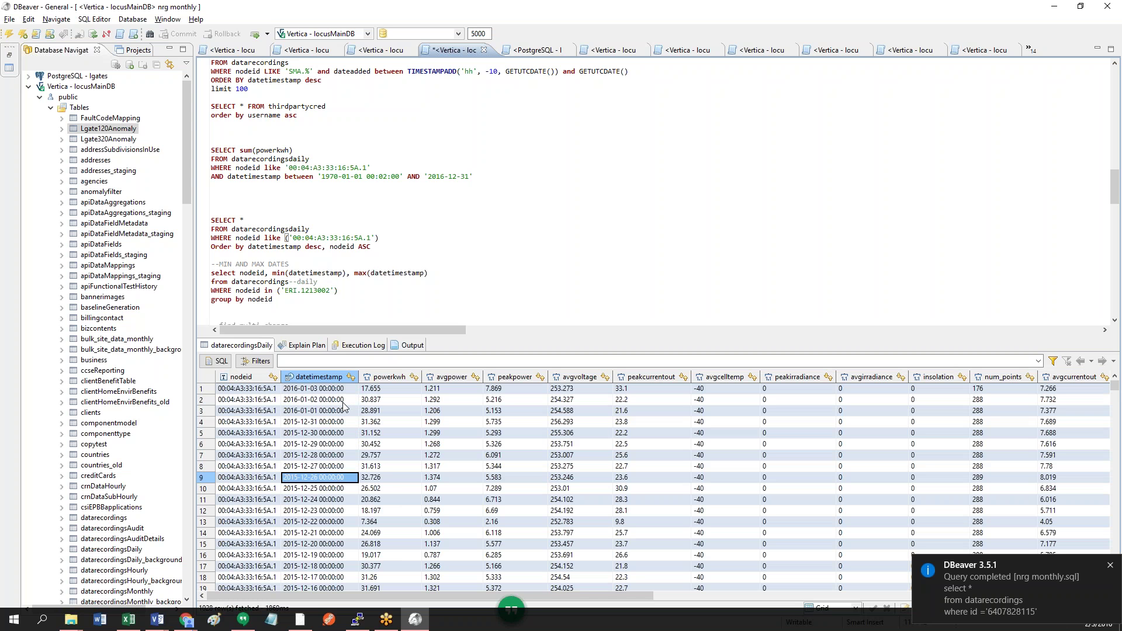
key(Down)
key(Down)
key(Down)
key(Down)
key(Down)
key(Down)
key(Down)
key(Down)
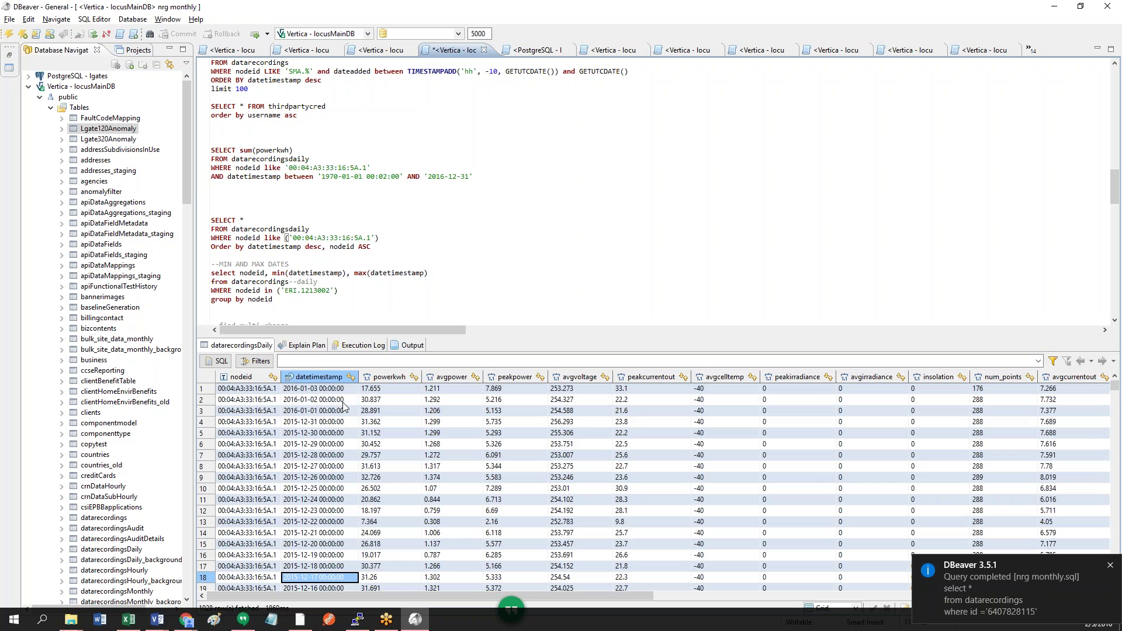
key(Down)
key(Down)
key(Down)
key(Down)
key(Down)
key(Down)
key(Down)
key(Down)
key(Down)
key(Down)
key(Down)
key(Down)
key(Down)
key(Down)
key(Down)
key(Down)
key(Down)
key(Down)
key(Down)
key(Down)
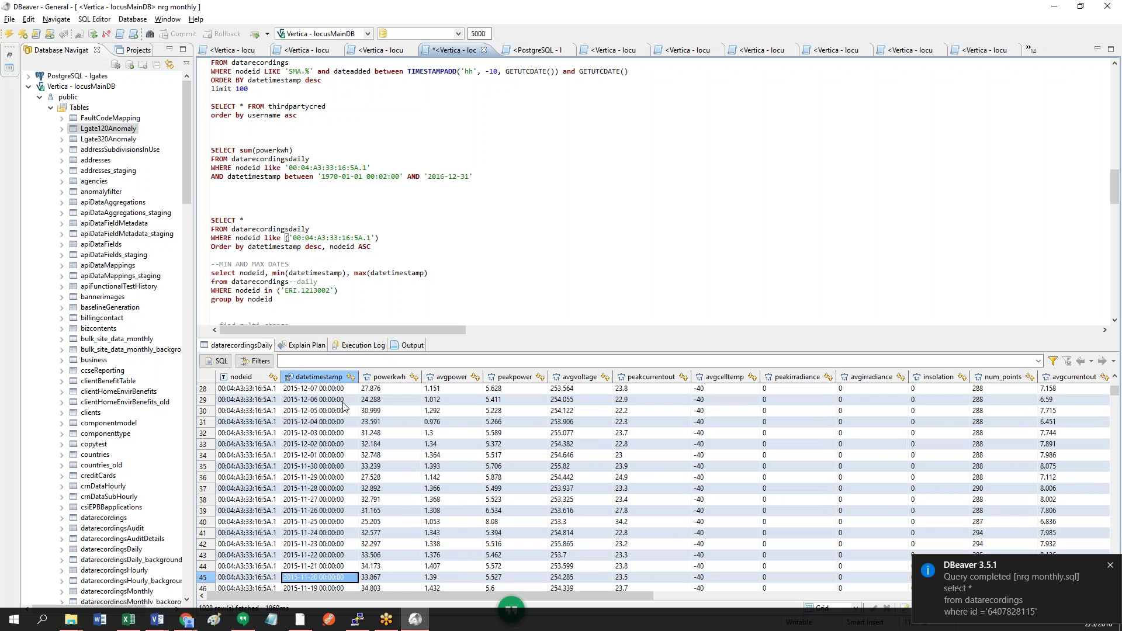
key(Down)
key(Down)
key(Down)
key(Down)
key(Down)
key(Down)
key(Down)
key(Down)
key(Down)
key(Down)
key(Down)
key(Down)
key(Down)
key(Down)
key(Down)
key(Down)
key(Down)
key(Down)
key(Down)
key(Down)
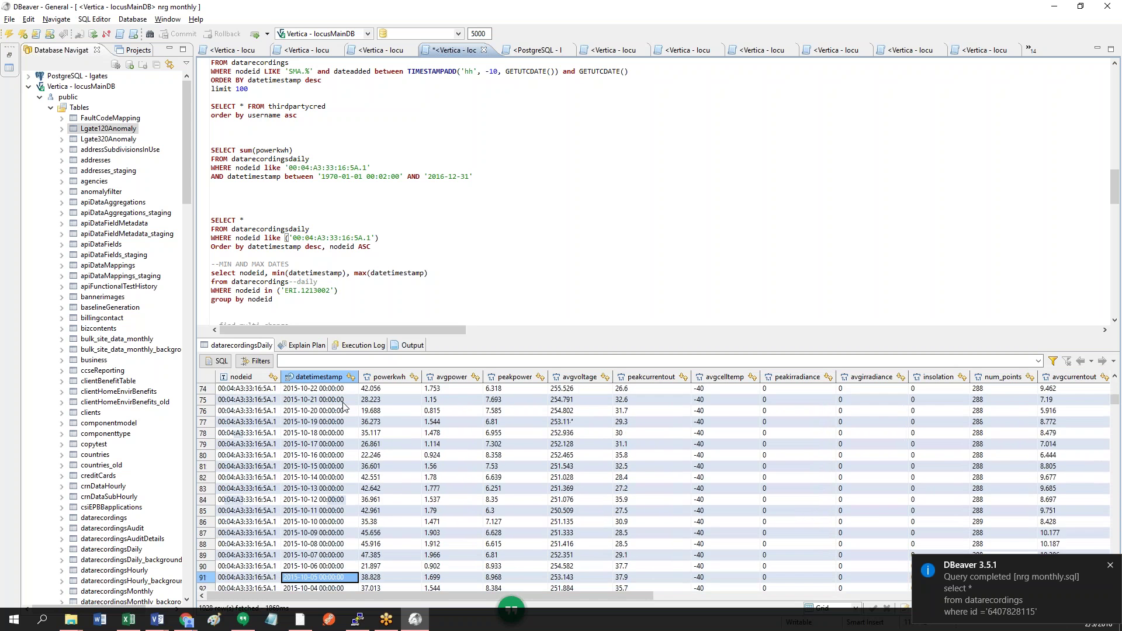
key(Down)
key(Down)
key(Down)
key(Down)
key(Down)
key(Down)
key(Down)
key(Down)
key(Down)
key(Down)
key(Down)
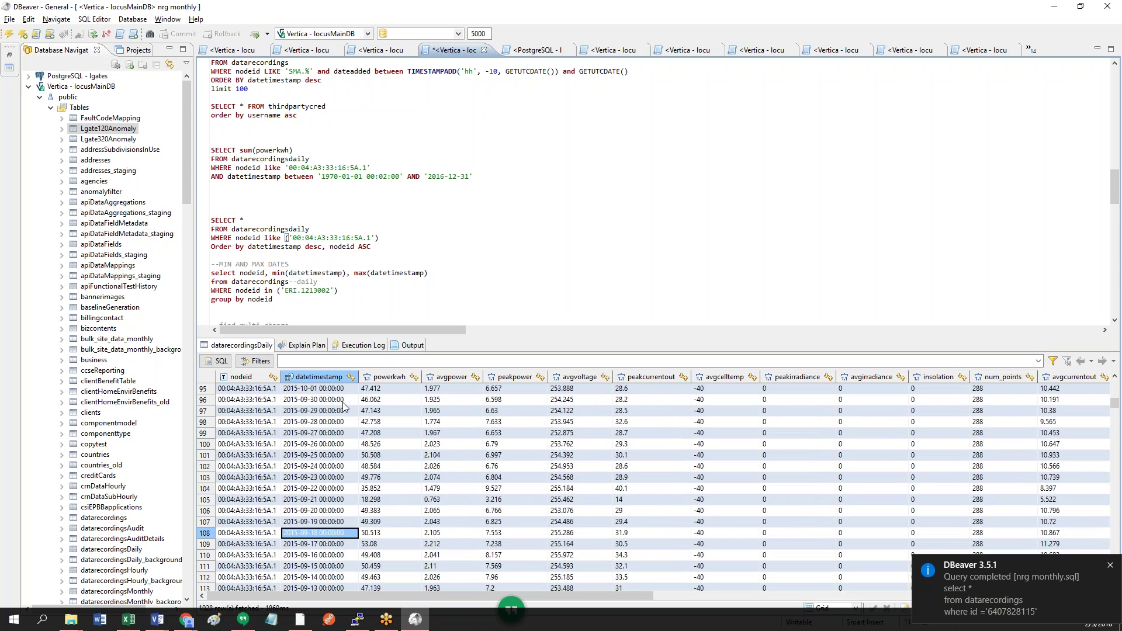
key(Down)
key(Down)
key(Down)
key(Down)
key(Down)
key(Down)
key(Down)
key(Down)
key(Down)
key(Down)
key(Down)
key(Down)
key(Down)
key(Down)
key(Down)
key(Down)
key(Down)
key(Down)
key(Down)
key(Down)
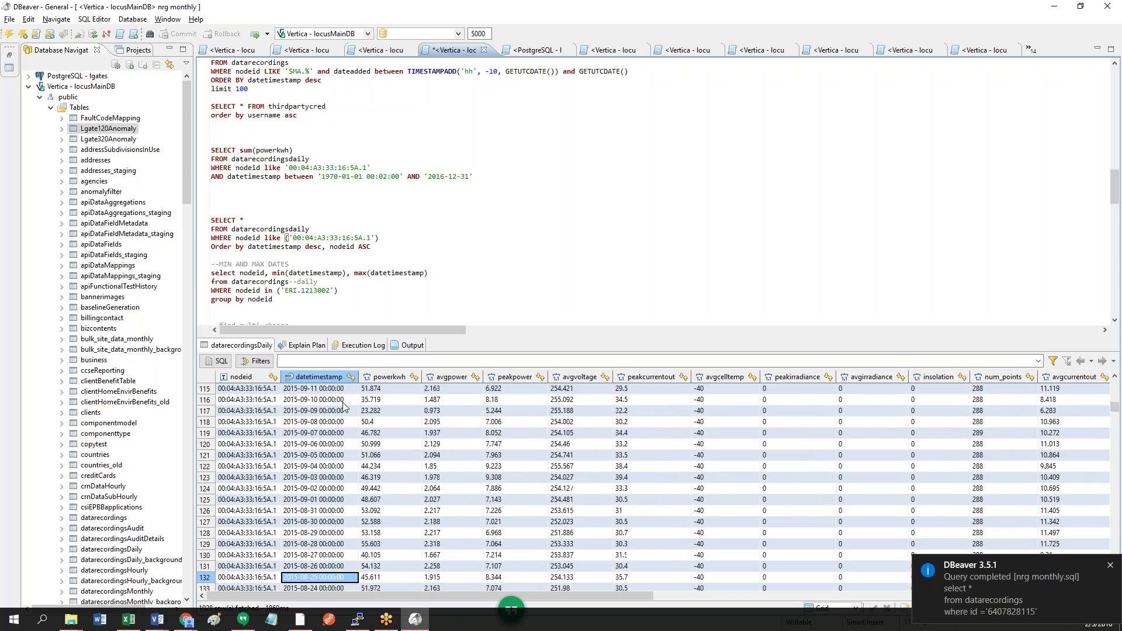
key(Down)
key(Down)
key(Down)
key(Down)
key(Down)
key(Down)
key(Down)
key(Down)
key(Down)
key(Down)
key(Down)
key(Down)
key(Down)
key(Down)
key(Down)
key(Down)
key(Down)
key(Down)
key(Down)
key(Down)
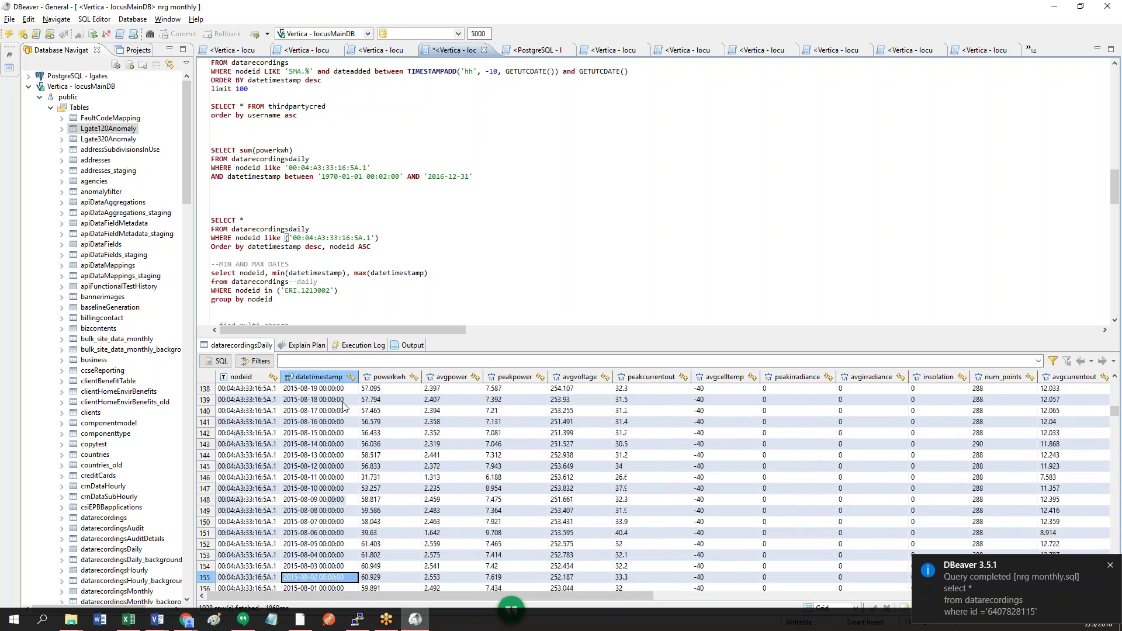
key(Down)
key(Down)
key(Down)
key(Down)
key(Down)
key(Down)
key(Down)
key(Down)
key(Down)
key(Down)
key(Down)
key(Down)
key(Down)
key(Down)
key(Down)
key(Down)
key(Down)
key(Down)
key(Down)
key(Down)
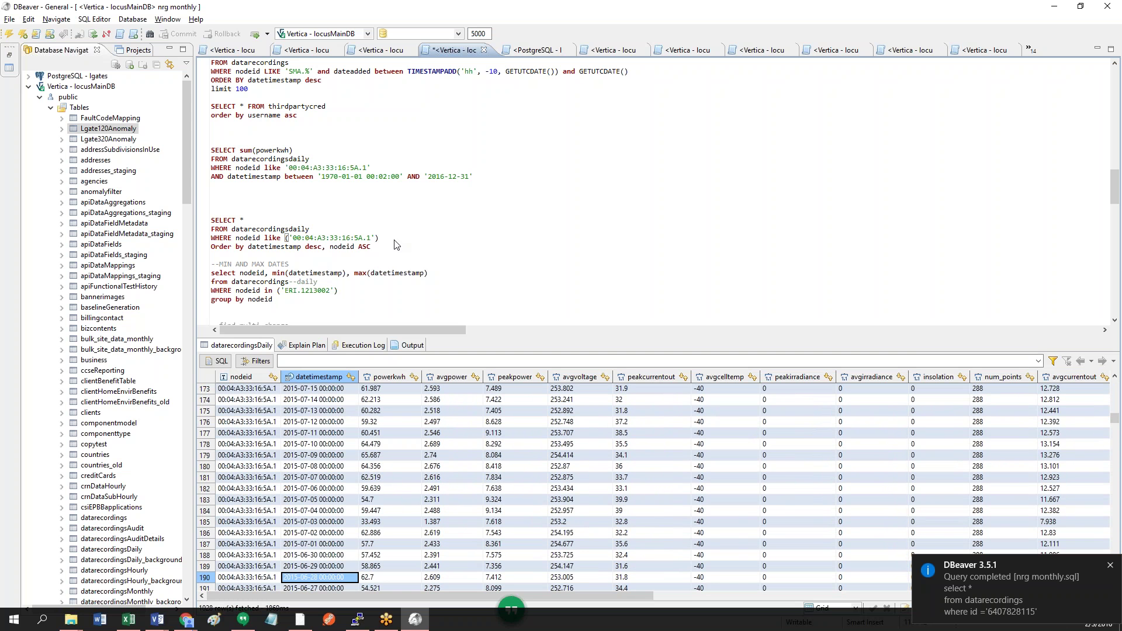
Step: Change the SELECT * query's table from datarecordingsdaily to datarecordingsmonthly and run it
click(293, 230)
key(ctrl+Return)
key(BackSpace)
key(BackSpace)
key(BackSpace)
key(BackSpace)
text(monthly)
key(ctrl+Return)
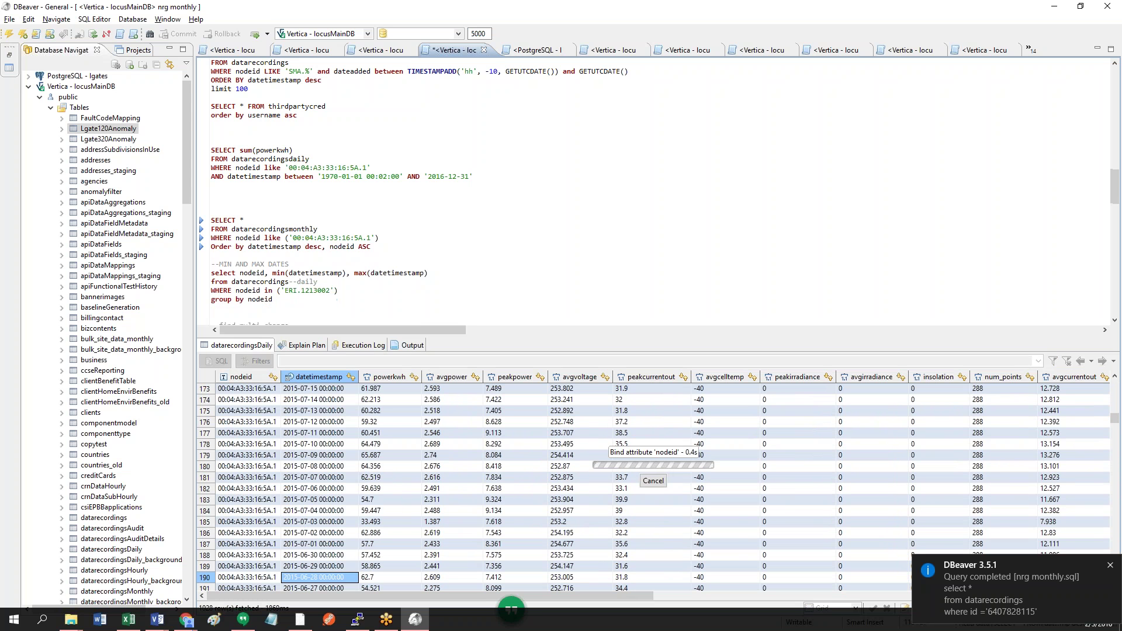
Step: Examine the monthly records from the newest date back to 2014, comparing the datetimestamp, energy and avgpower values around May 2015
click(318, 390)
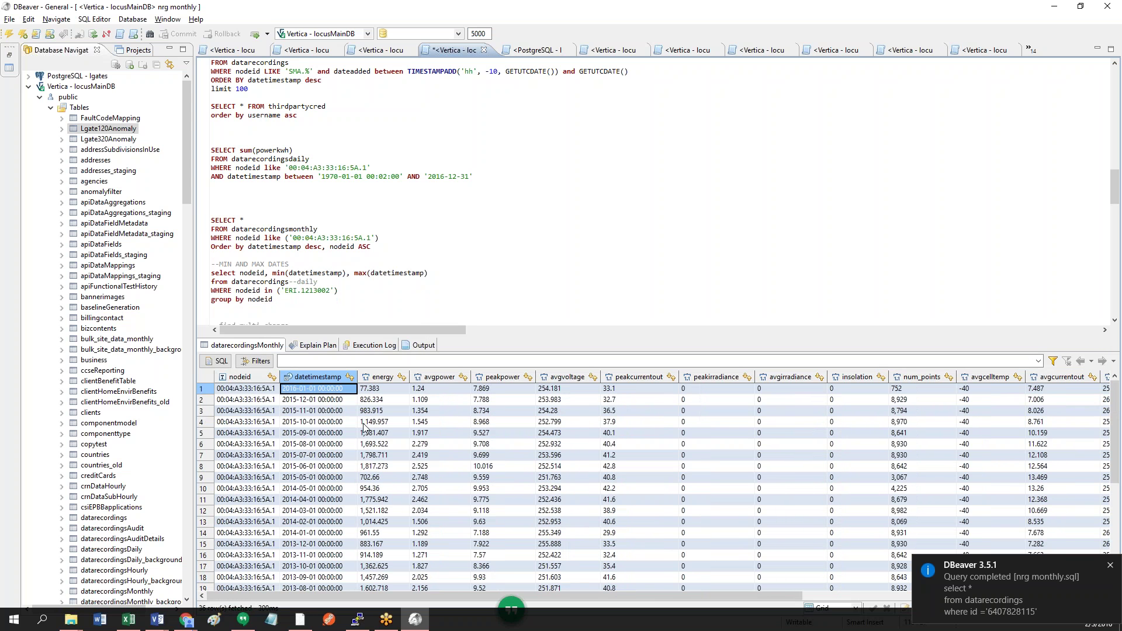
key(Down)
key(Down)
key(Down)
key(Down)
key(Down)
key(Down)
key(Down)
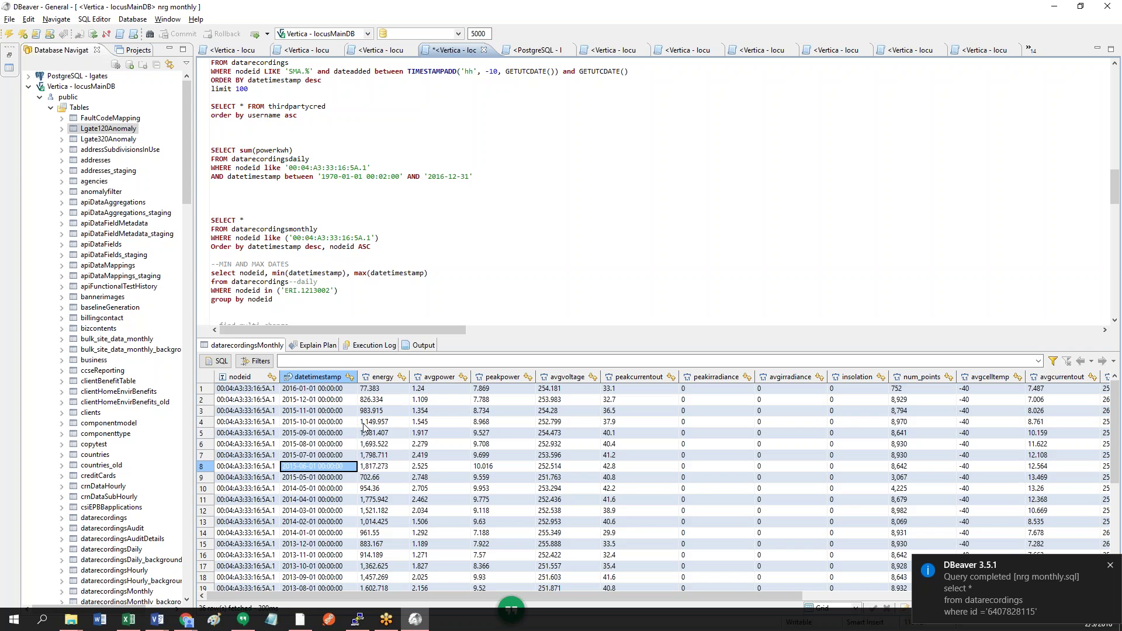
key(Down)
key(Right)
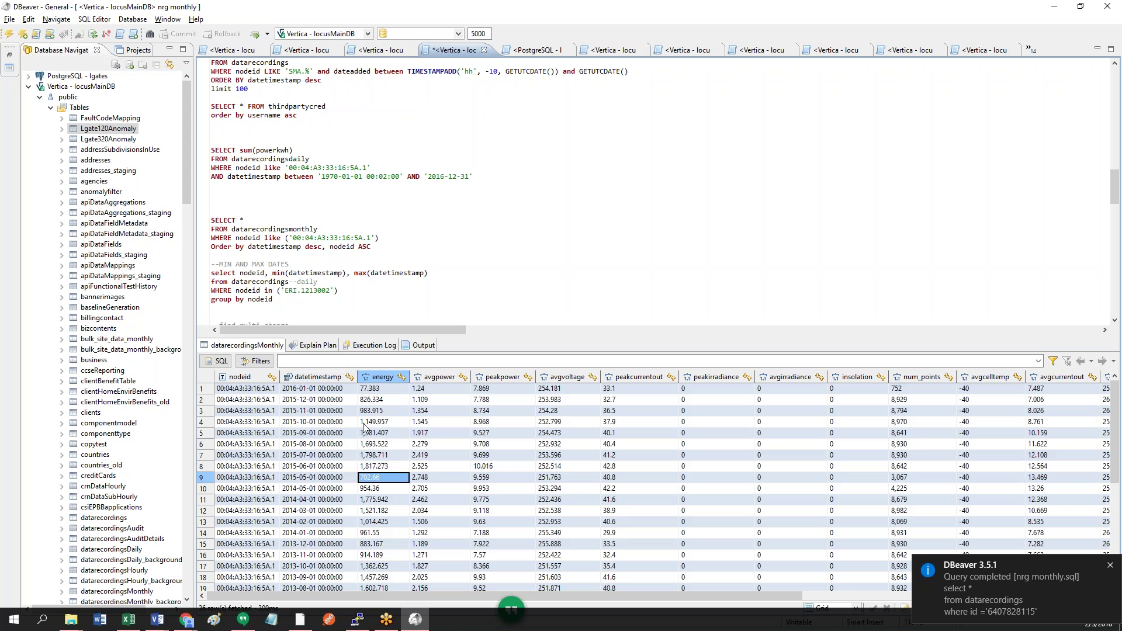
key(Right)
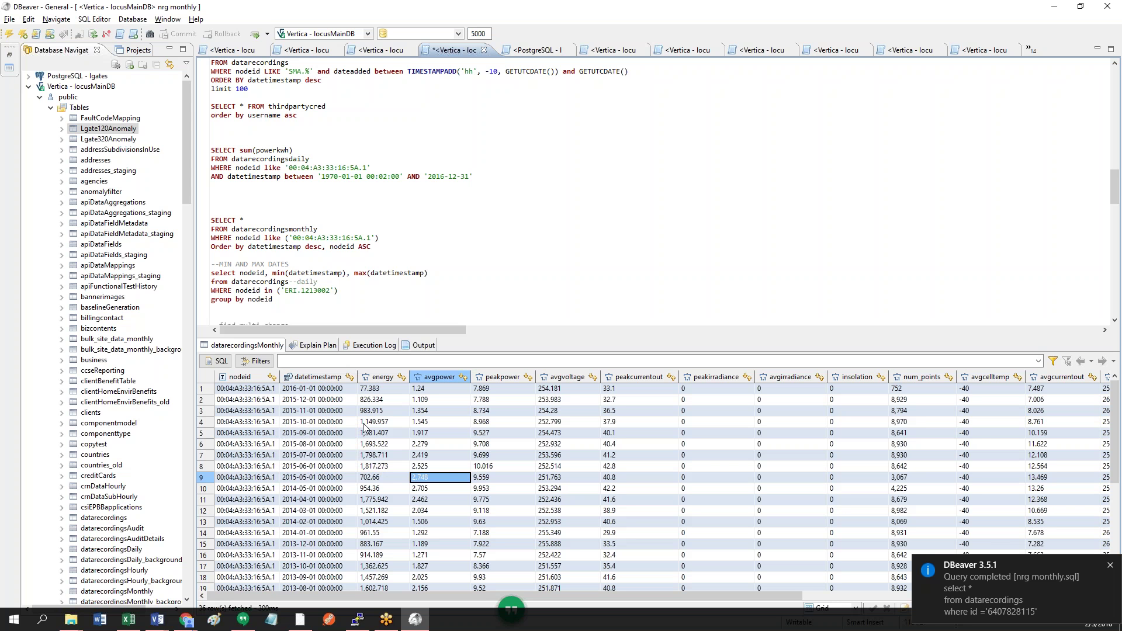
key(Left)
key(Left)
key(Left)
key(Right)
key(Down)
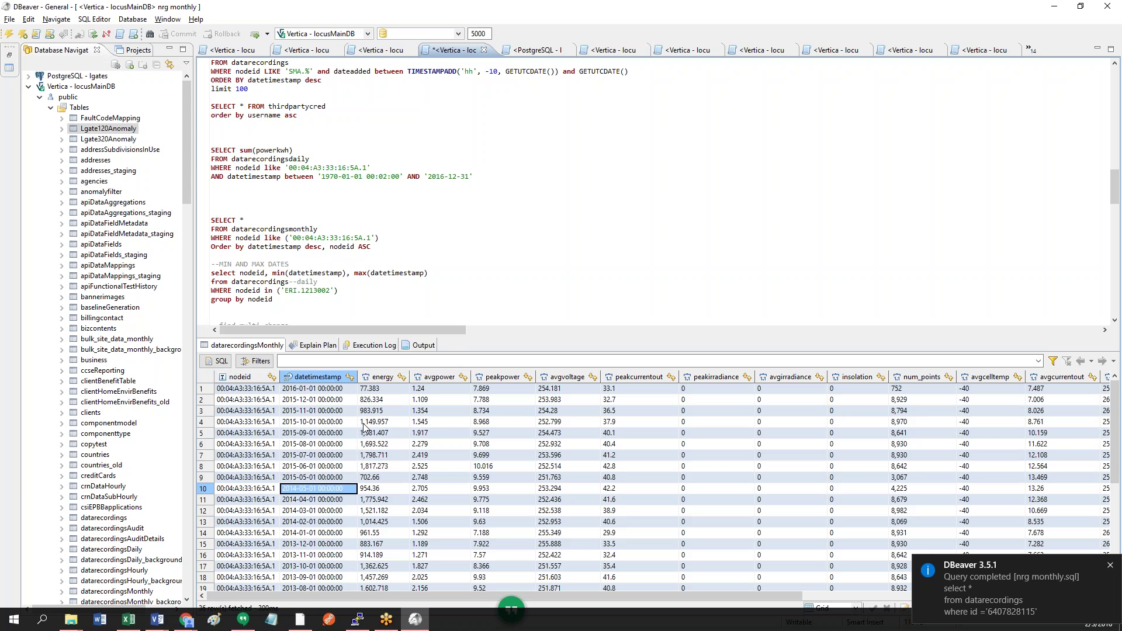
Step: Examine the remaining monthly records along the datetimestamp column, from May 2014 back to the oldest record in 2012
key(Down)
key(Down)
key(Down)
key(Down)
key(Down)
key(Down)
key(Down)
key(Down)
key(Down)
key(Down)
key(Down)
key(Down)
key(Down)
key(Down)
key(Down)
key(Down)
key(Down)
key(Down)
key(Down)
key(Down)
key(Down)
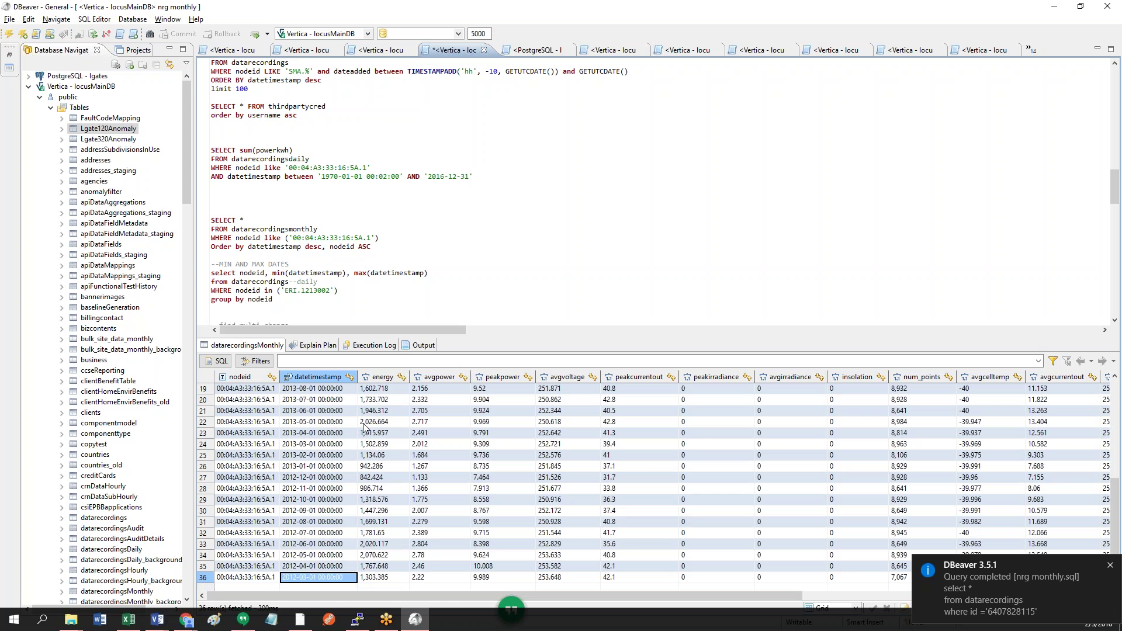
Step: Run the sum(powerkwh) query on datarecordingsdaily for node '00:04:A3:33:16:5A.1'
triple_click(301, 151)
click(304, 146)
drag(240, 150, 294, 151)
click(311, 159)
key(ctrl+Return)
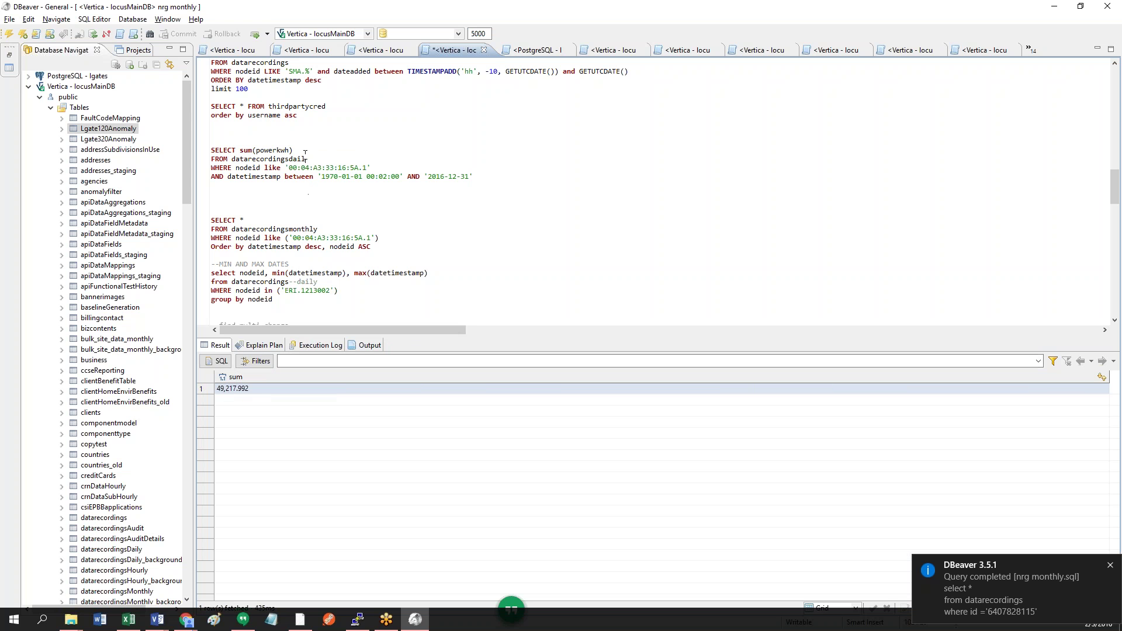
Step: Change the sum(powerkwh) query's table from datarecordingsdaily to datarecordingsmonthly and try to run it
key(BackSpace)
key(BackSpace)
key(BackSpace)
key(BackSpace)
text(monthly)
key(ctrl+Return)
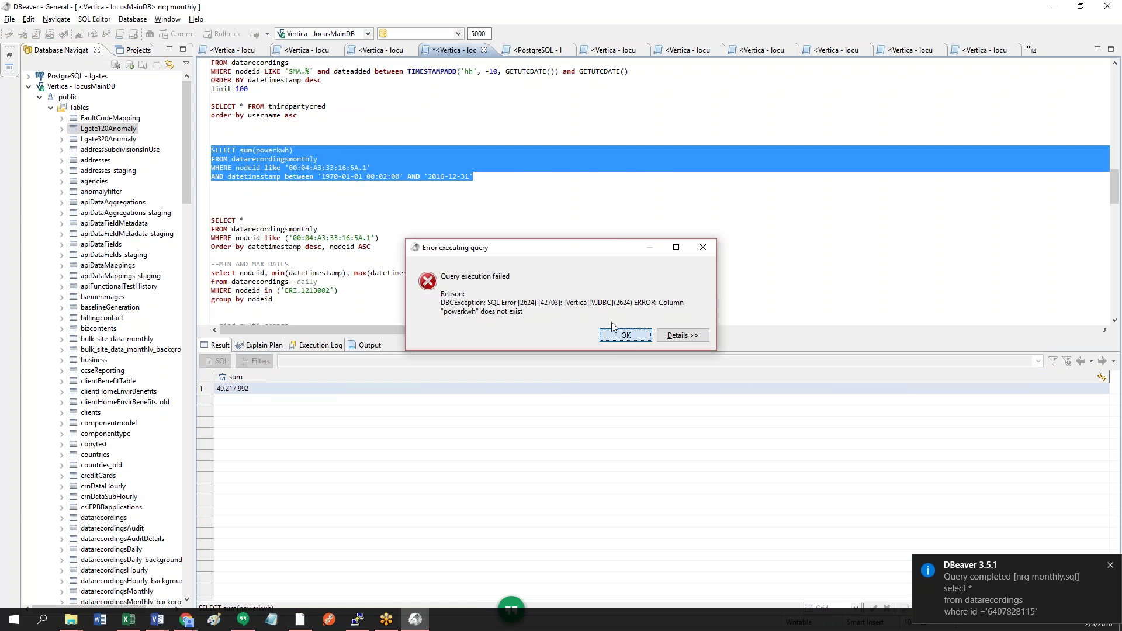
click(625, 335)
Step: Rerun the SELECT * query on datarecordingsmonthly to check its column names, and retry the sum(powerkwh) query
click(328, 238)
key(ctrl+Return)
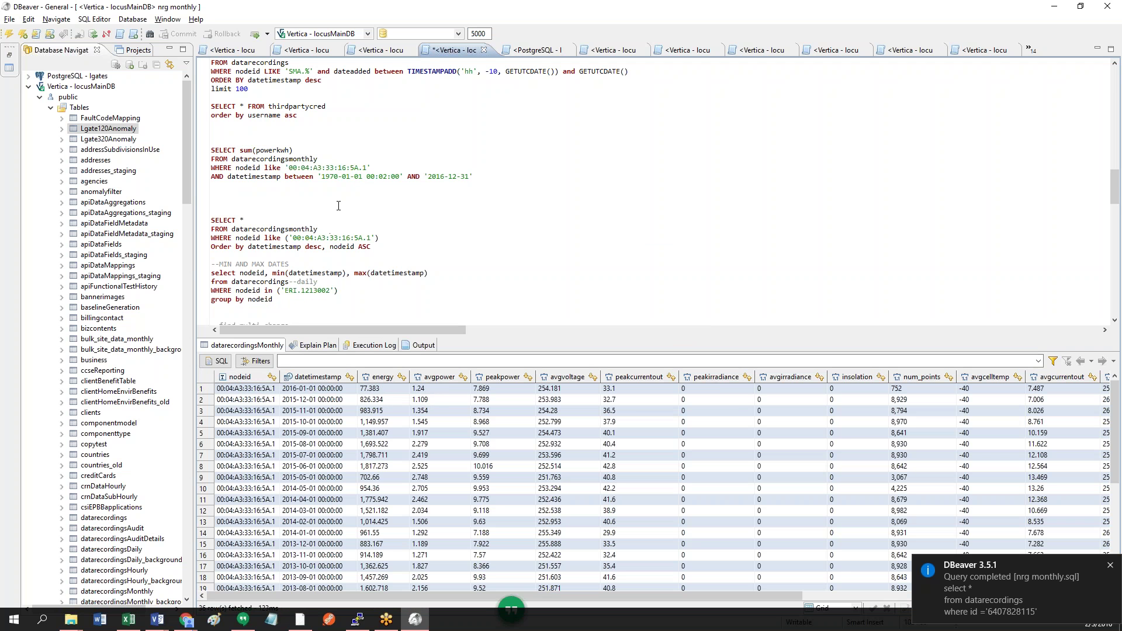
key(ctrl+Return)
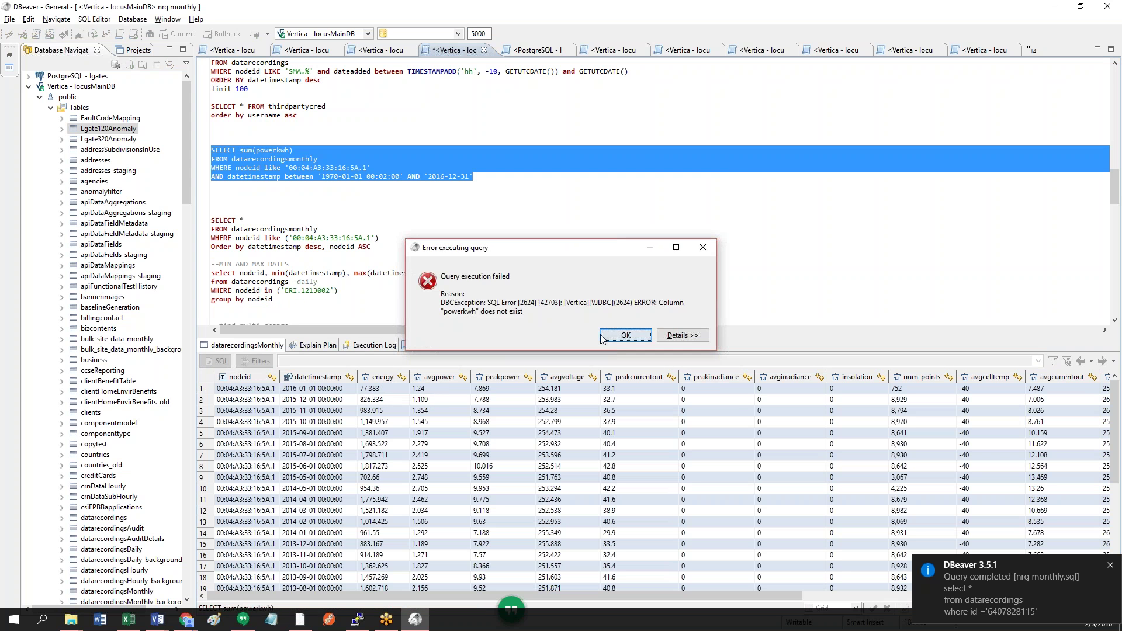
click(603, 338)
Step: Replace powerkwh with energy in the sum query on datarecordingsmonthly and run it
click(287, 150)
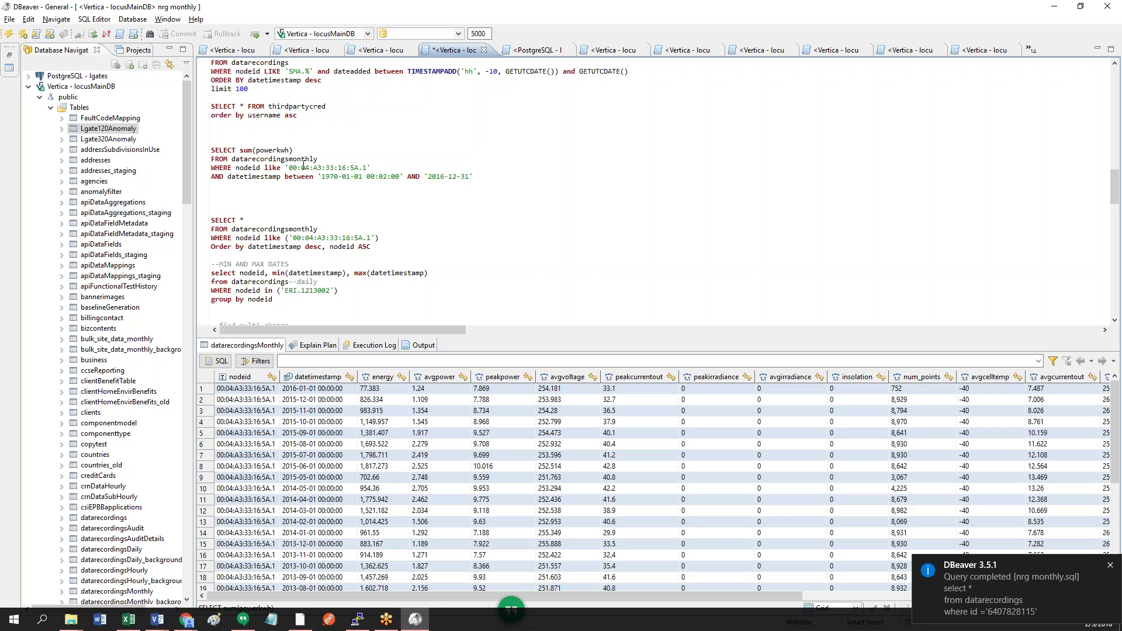
key(BackSpace)
key(BackSpace)
key(BackSpace)
key(BackSpace)
key(BackSpace)
key(BackSpace)
key(BackSpace)
key(BackSpace)
text(energy)
key(ctrl+Return)
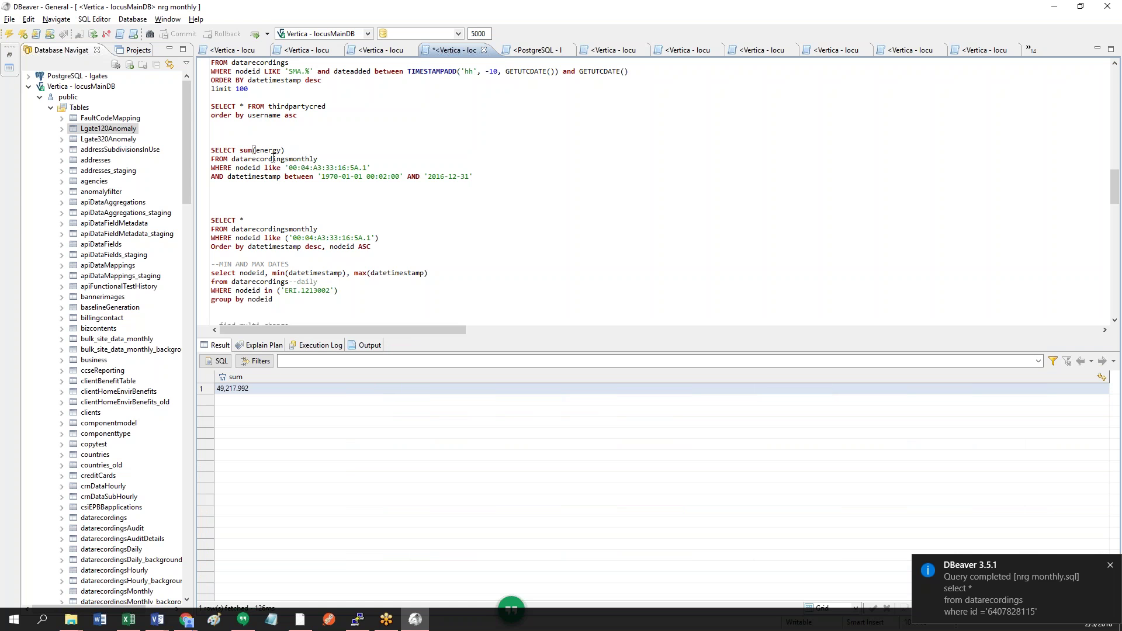
Step: Undo the column change so the sum query uses powerkwh, and try to run it on datarecordingsmonthly
key(ctrl+z)
key(ctrl+z)
click(313, 159)
key(ctrl+Return)
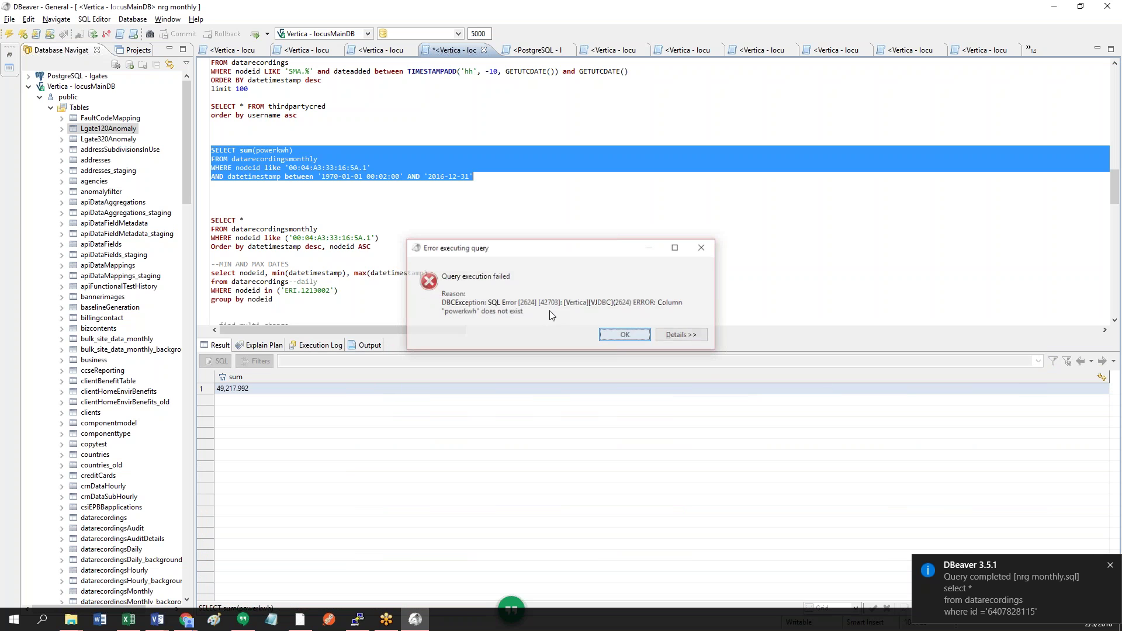
click(625, 335)
Step: Change the sum(powerkwh) query's table to datarecordings and run it, and repeat with datarecordingshourly
click(325, 159)
key(BackSpace)
key(BackSpace)
key(BackSpace)
key(BackSpace)
key(BackSpace)
key(BackSpace)
key(BackSpace)
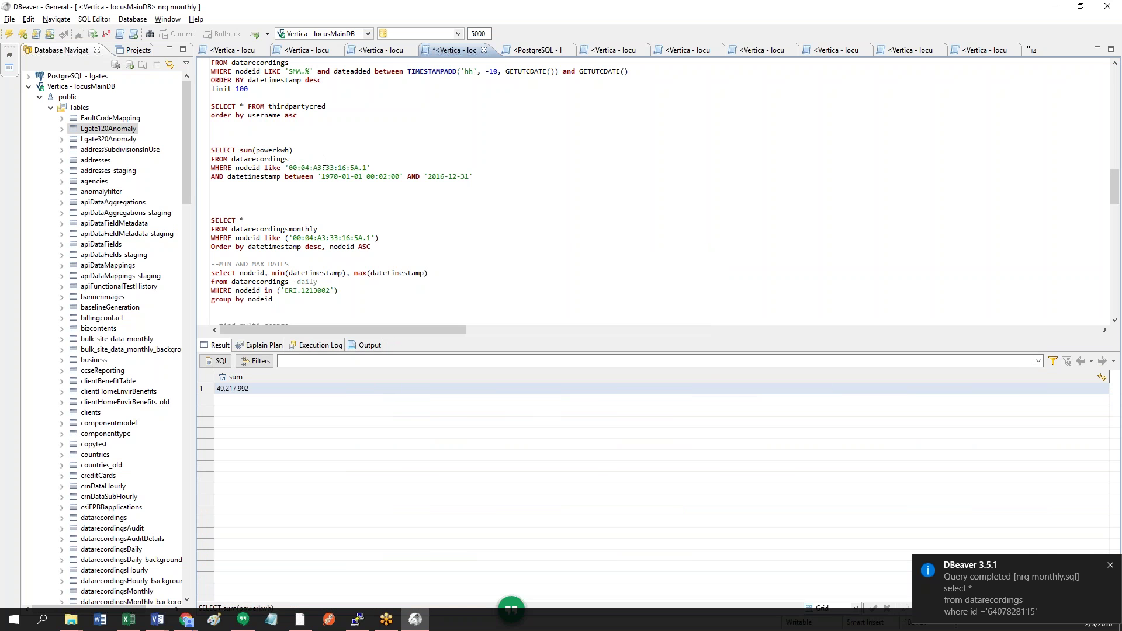
key(ctrl+Return)
text(hourly)
key(ctrl+Return)
Step: Run the min and max datetimestamp query for node 'ERI.1213002' and highlight the node ID and dates in the result
scroll(311, 275, down, 2)
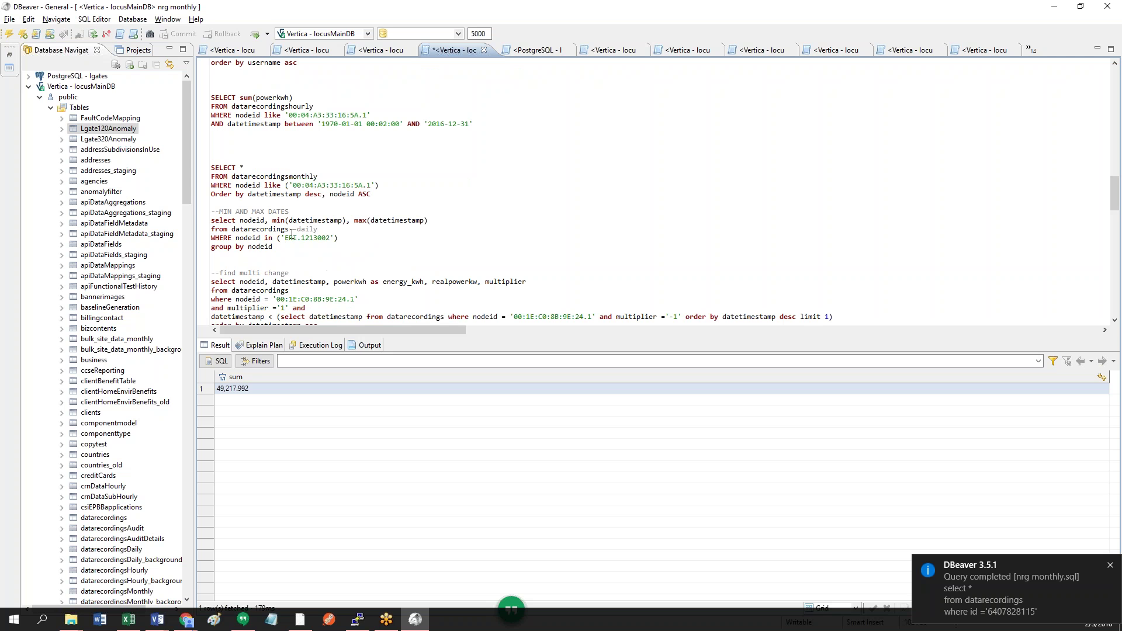
drag(272, 247, 193, 209)
click(325, 234)
key(ctrl+Return)
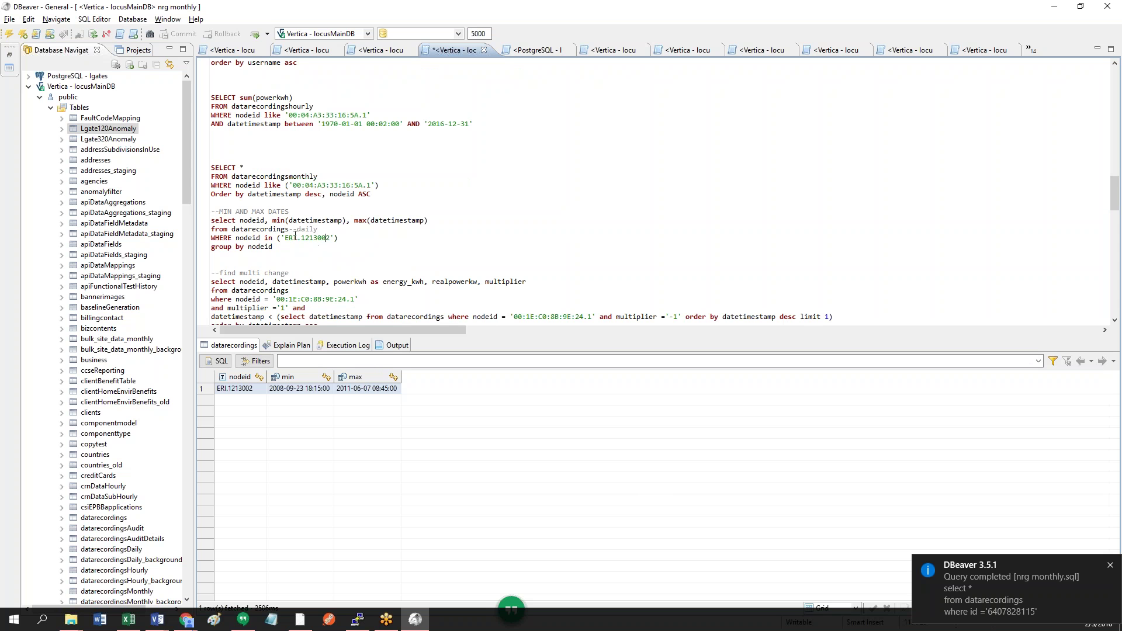
click(287, 238)
double_click(293, 238)
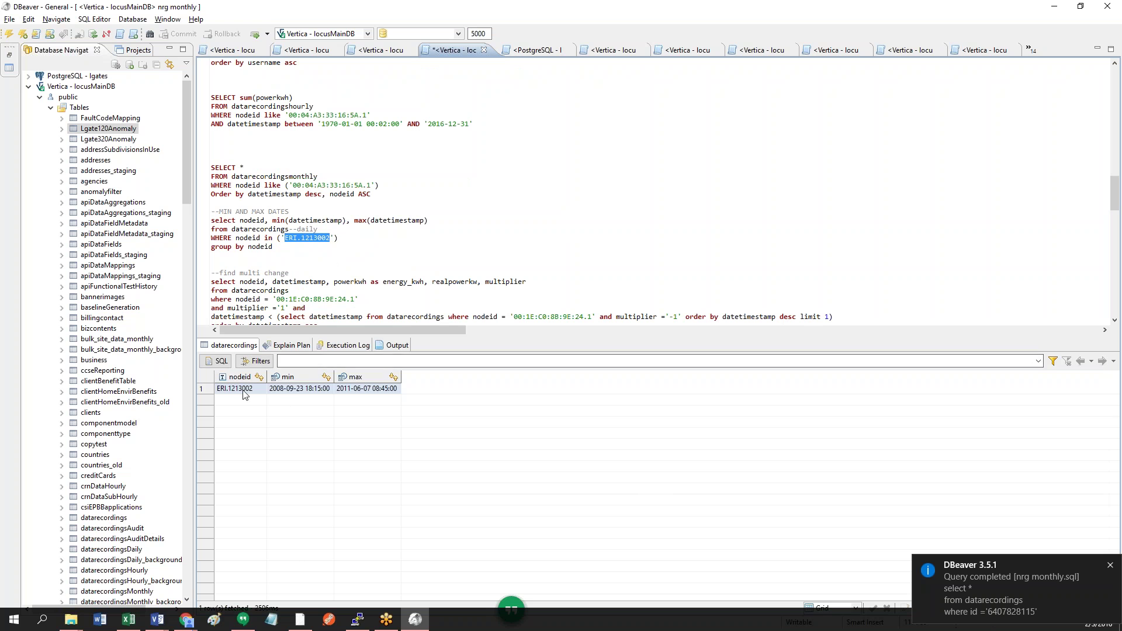
drag(243, 391, 359, 393)
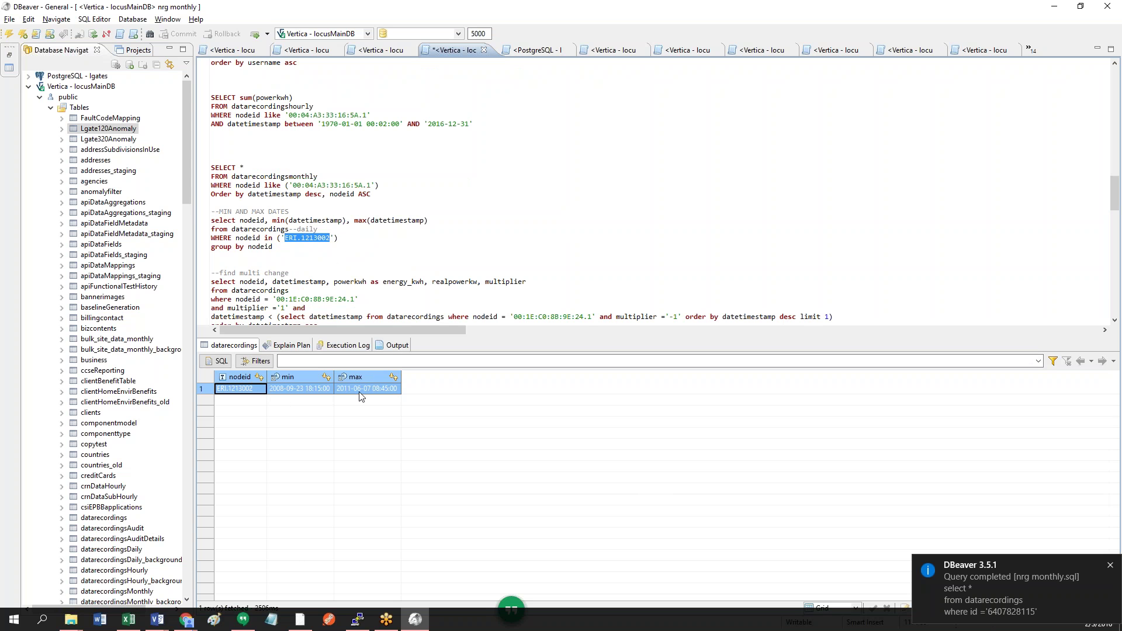
click(253, 390)
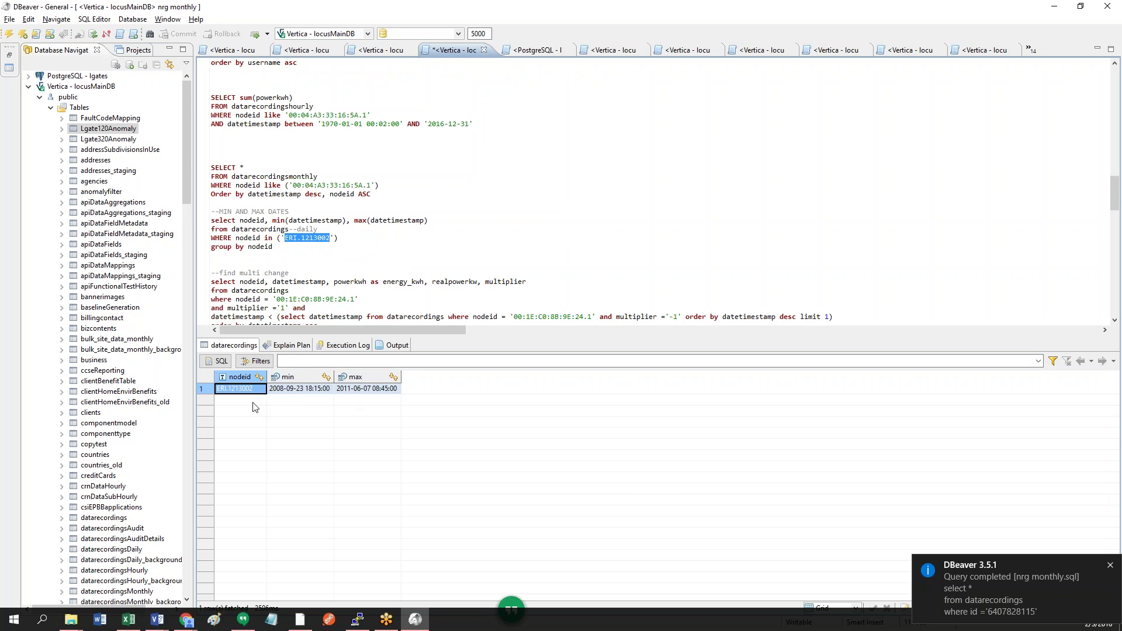
click(295, 392)
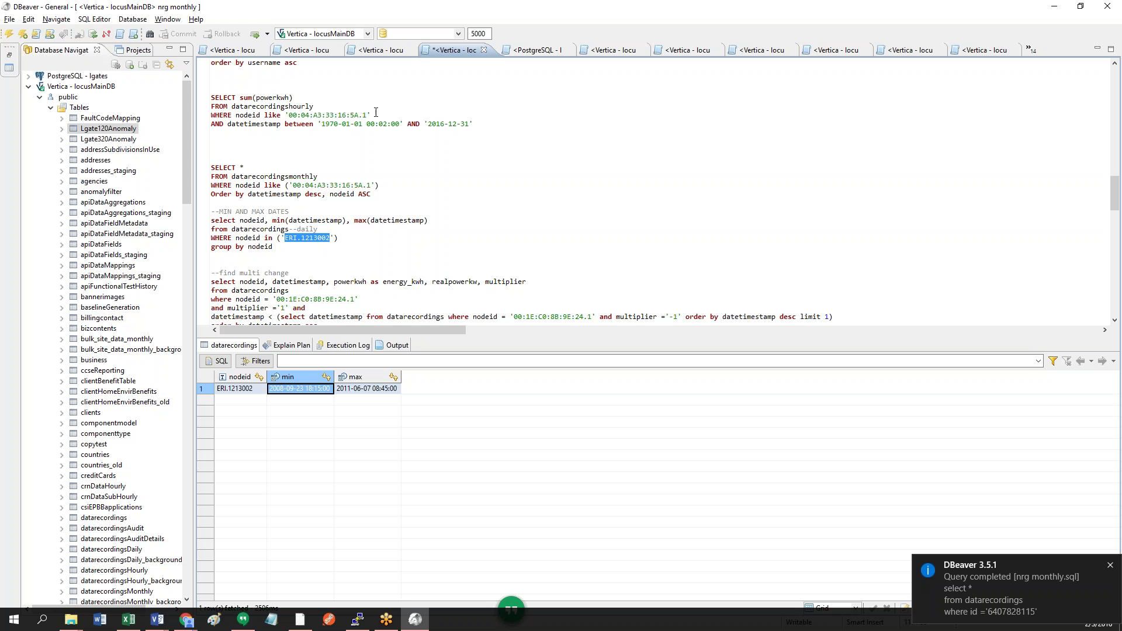
Step: Copy node ID '00:04:A3:33:16:5A.1' from the sum query into the min and max dates query and run it
mouse_move(366, 114)
mouse_down()
mouse_move(282, 115)
mouse_move(367, 114)
mouse_up()
triple_click(286, 114)
right_click(362, 115)
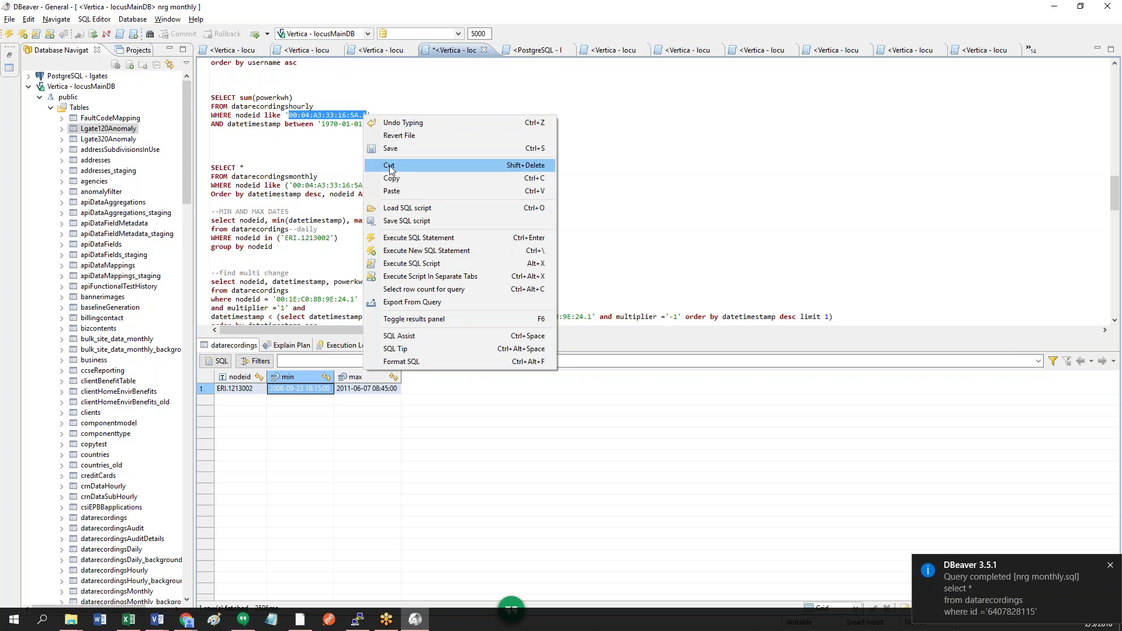
click(391, 178)
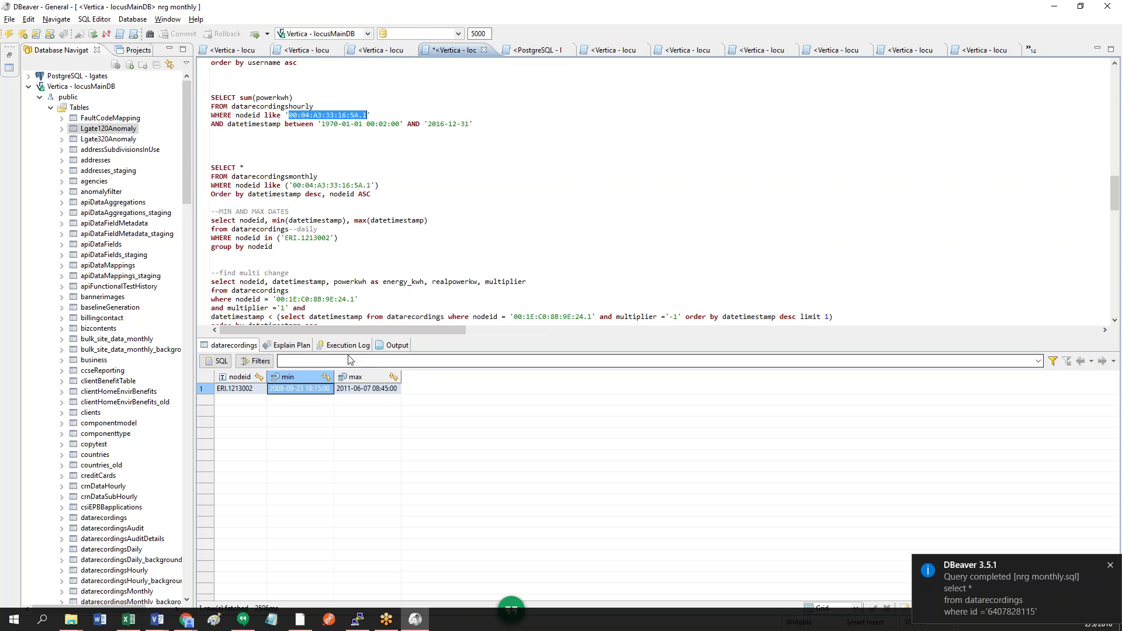
drag(331, 238, 287, 241)
right_click(288, 240)
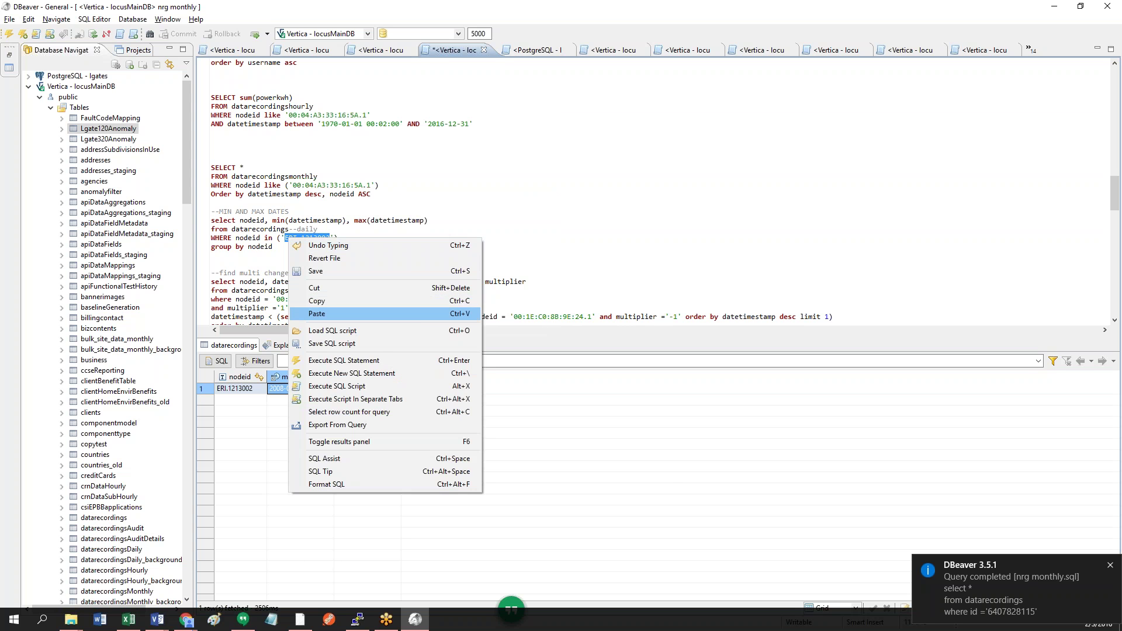
click(398, 303)
key(ctrl+Return)
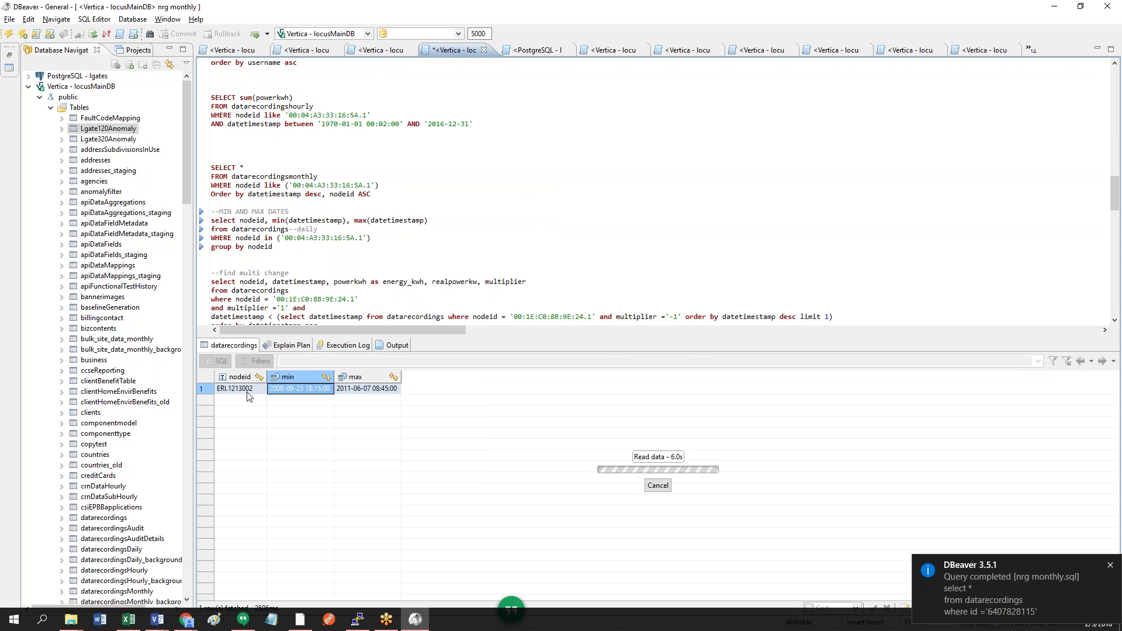
drag(249, 397, 383, 398)
click(288, 395)
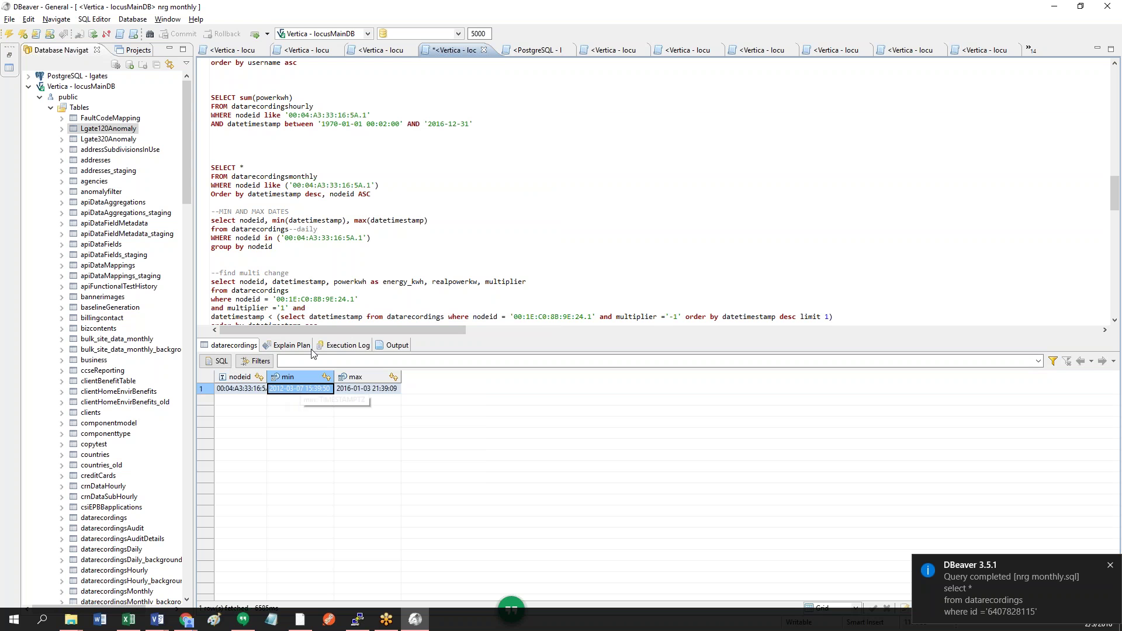
Step: Set the SELECT COUNT (*) query's nodeid to '00:04:A3:33:16:5A.1', run it on datarecordings and highlight the whole query
scroll(367, 278, down, 10)
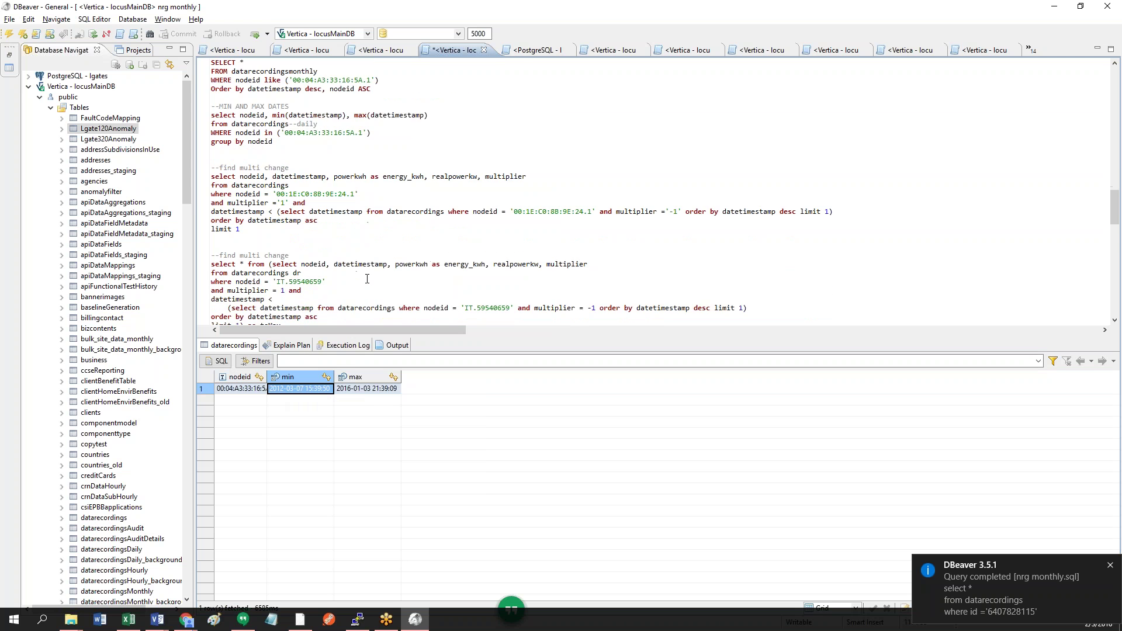
scroll(367, 279, down, 6)
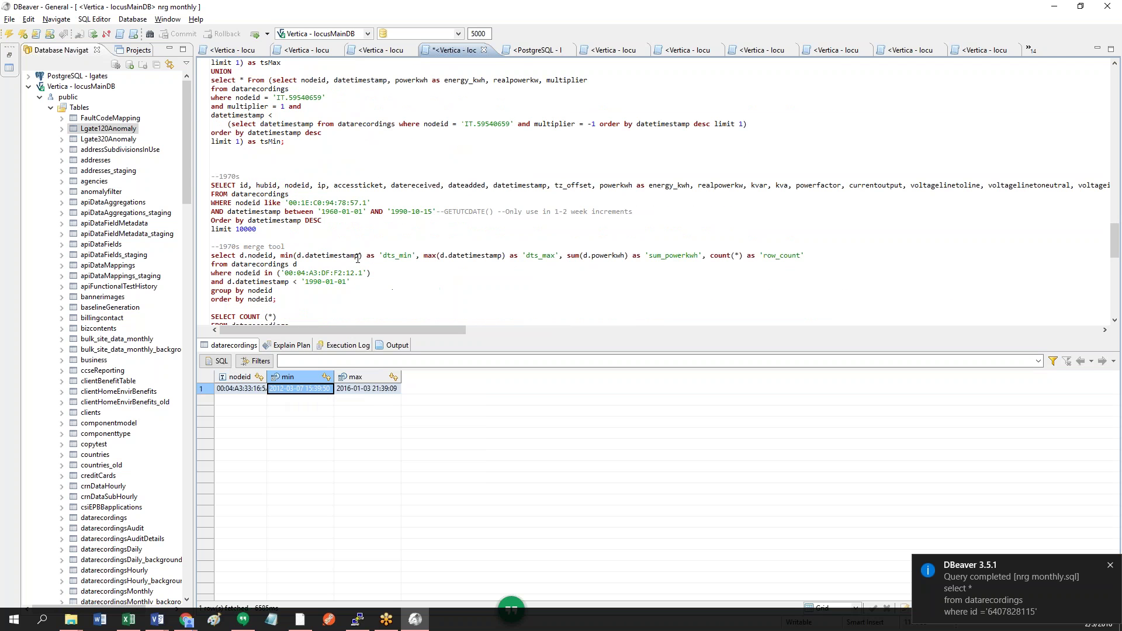
scroll(256, 193, down, 2)
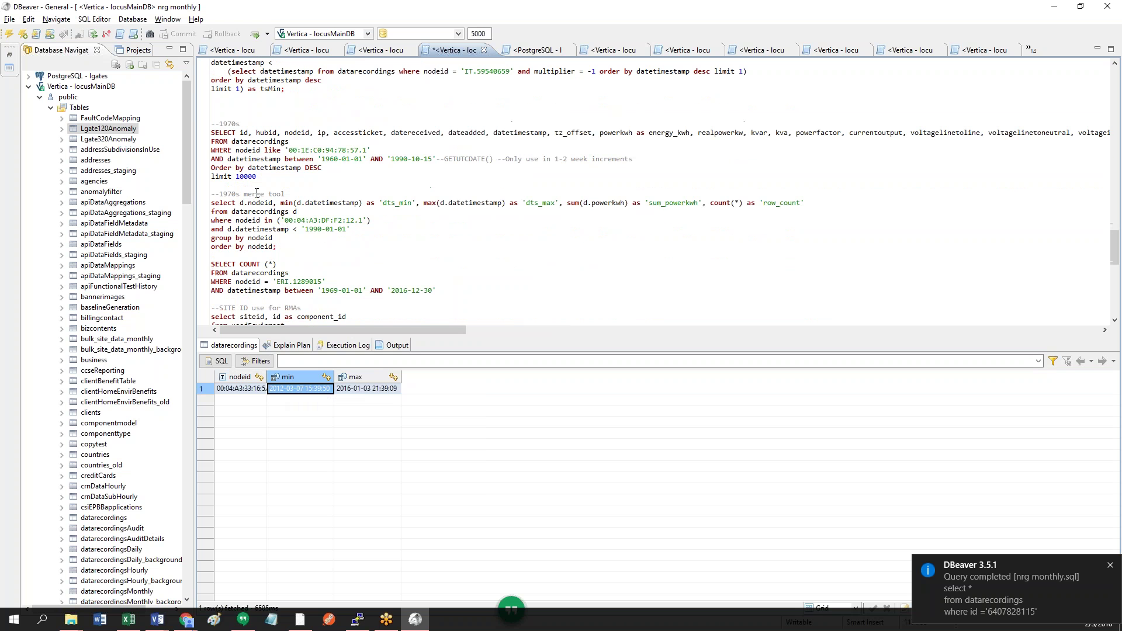
drag(216, 118, 351, 168)
drag(379, 205, 369, 217)
scroll(280, 225, down, 2)
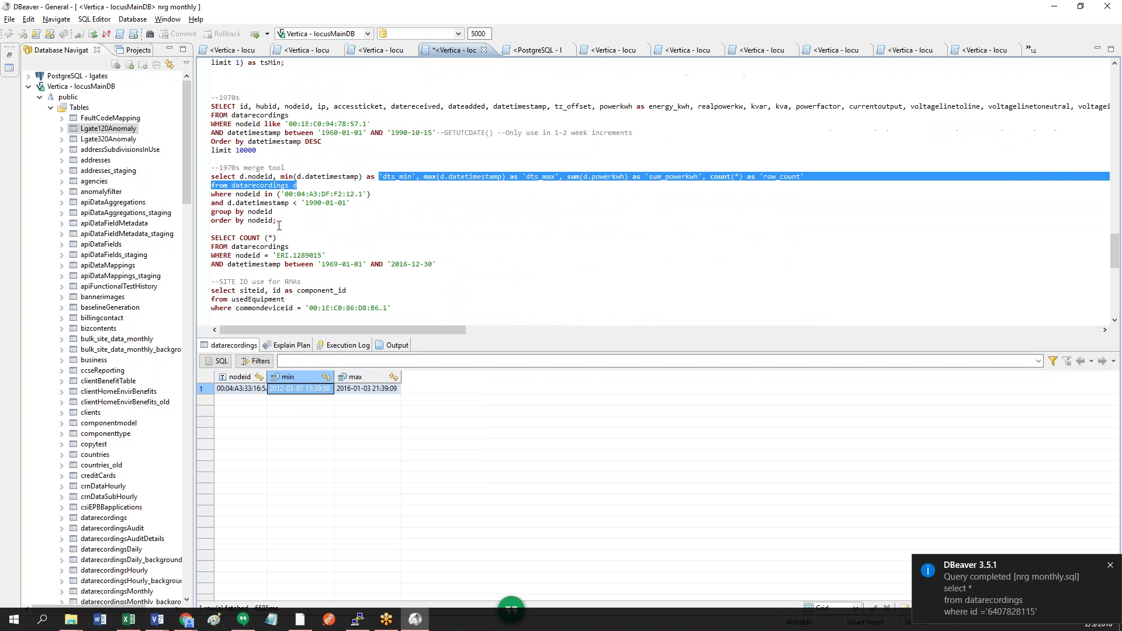
double_click(299, 229)
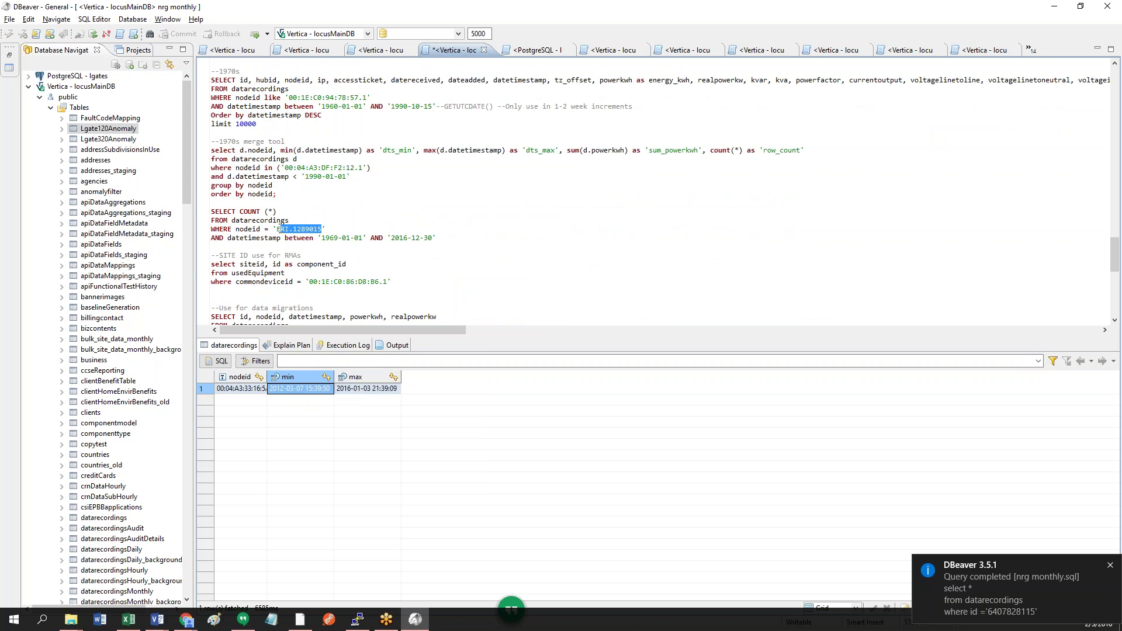
key(ctrl+v)
key(ctrl+Return)
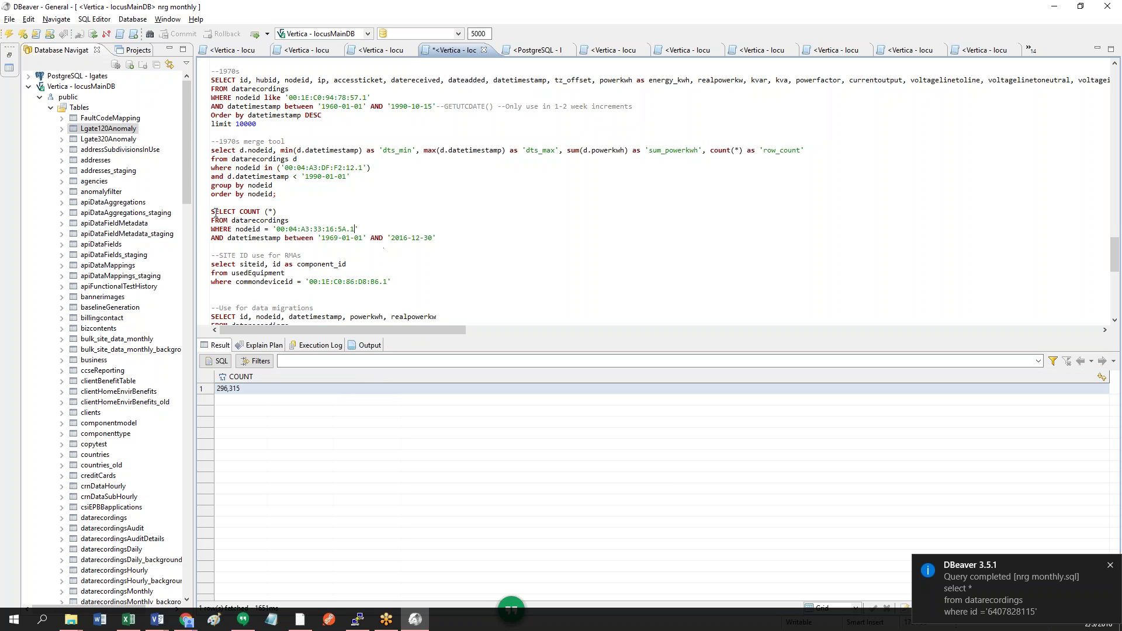
drag(212, 212, 491, 241)
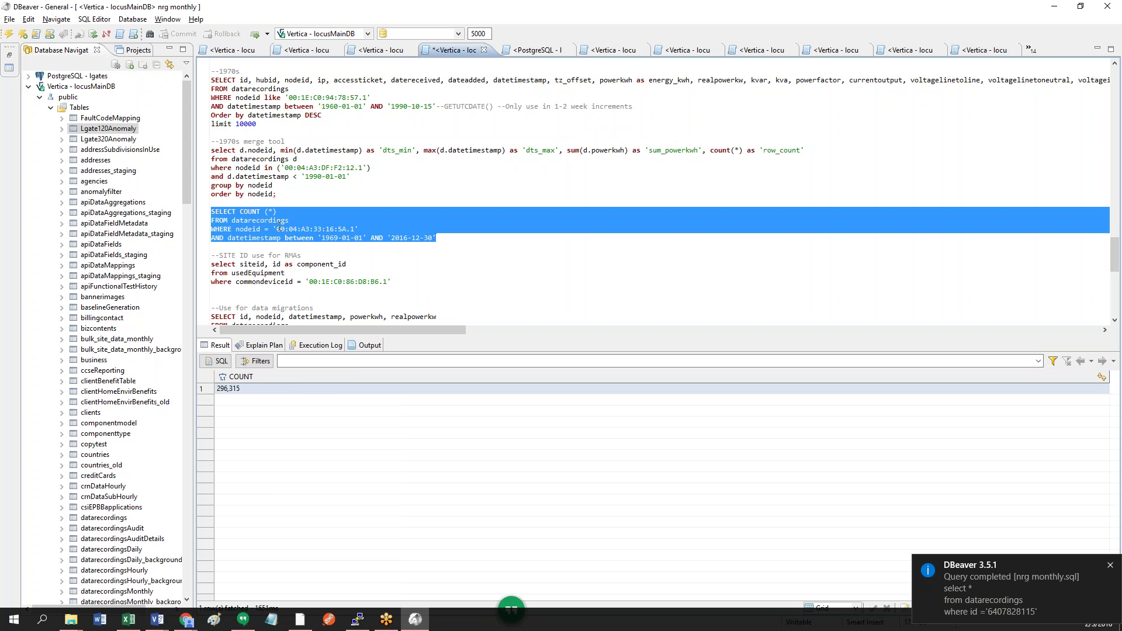
click(230, 229)
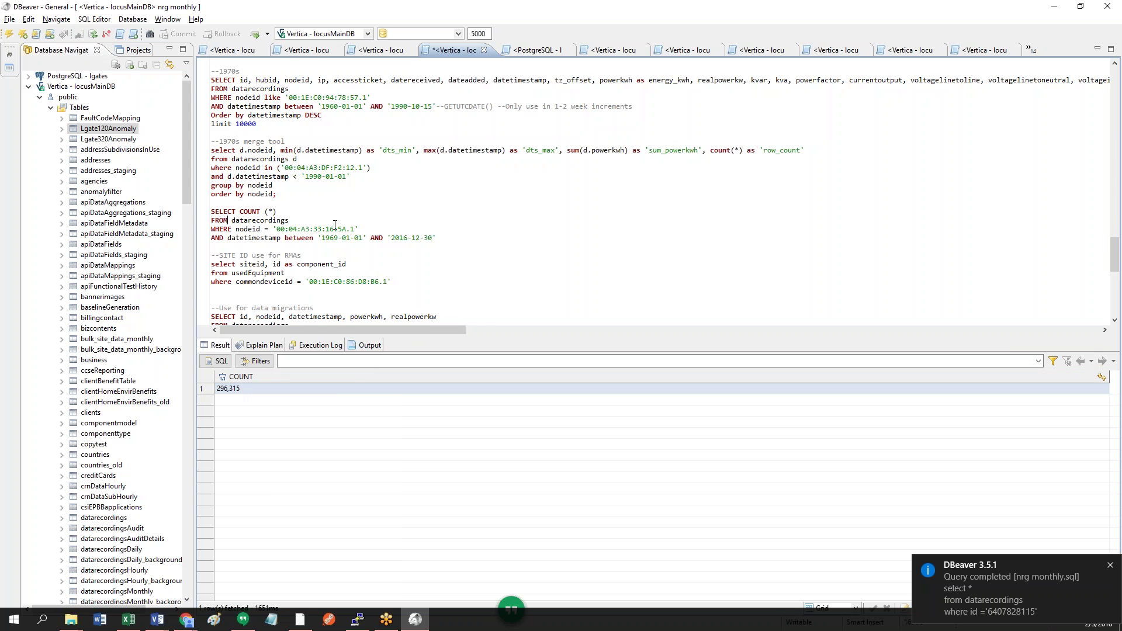
Step: Examine the remaining saved queries for site IDs, data migrations, deletions and data spikes, and return to the sum(powerkwh) query
scroll(335, 225, down, 2)
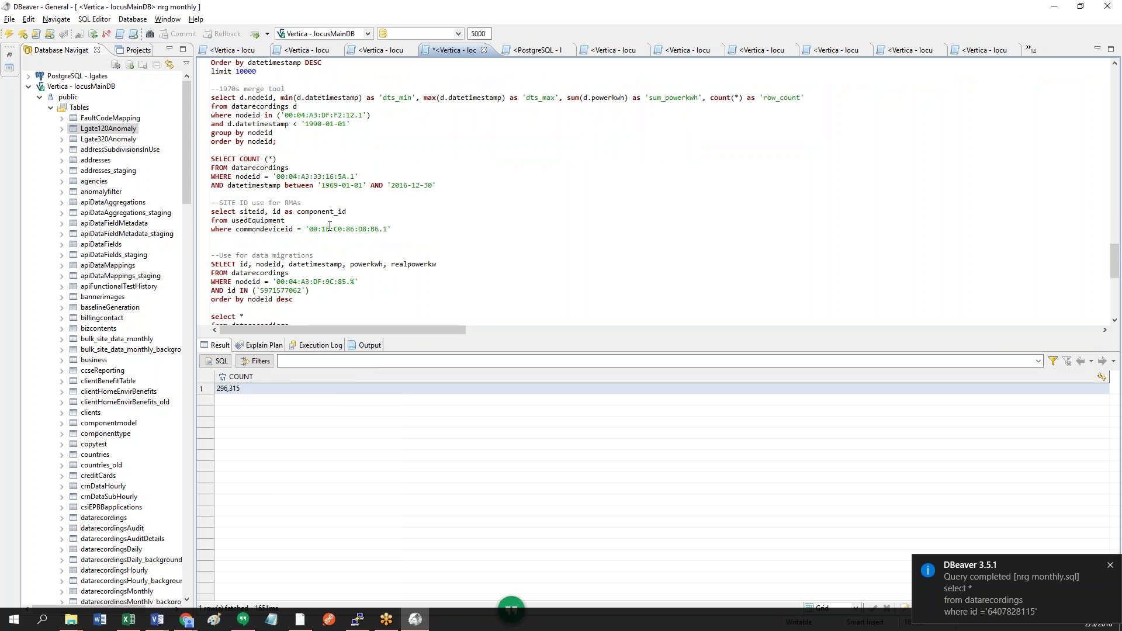
scroll(330, 226, down, 4)
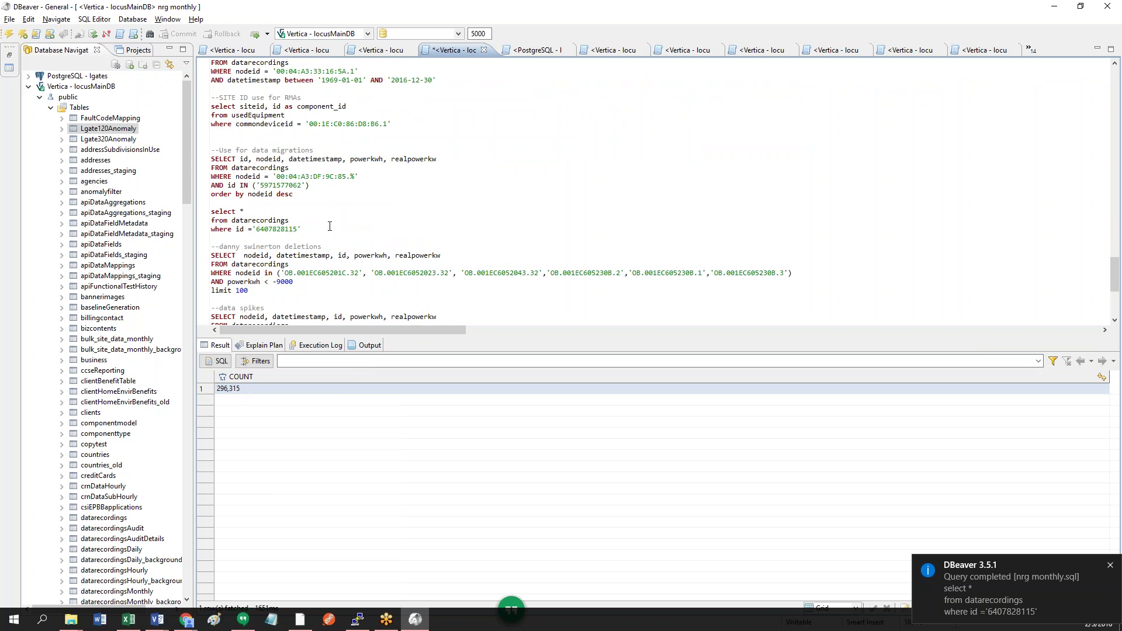
scroll(331, 234, down, 2)
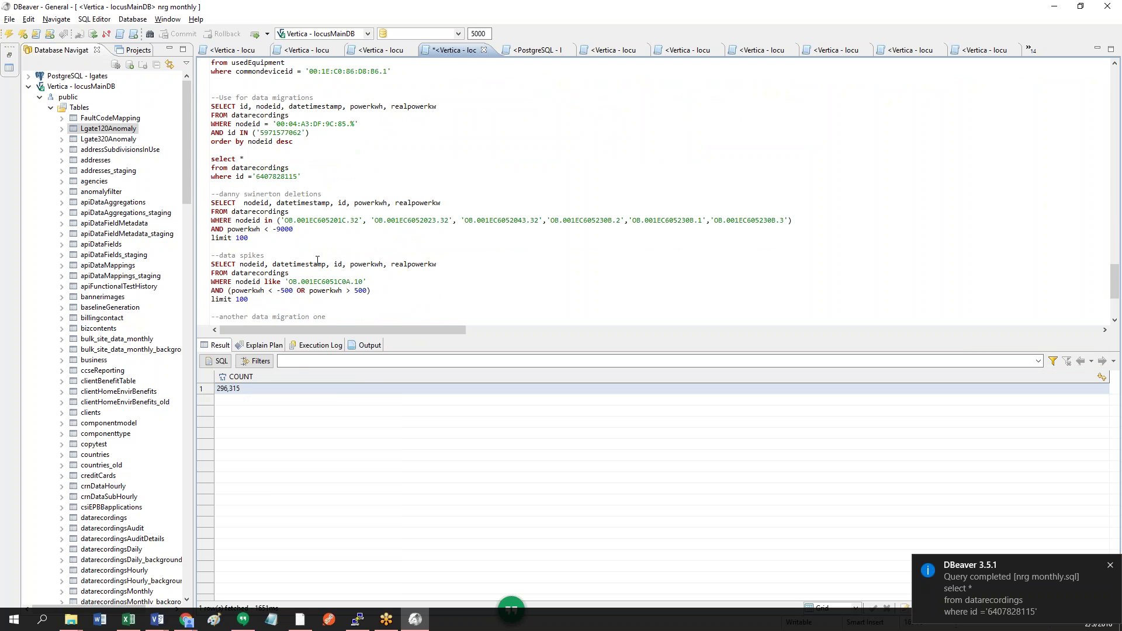
scroll(317, 259, down, 2)
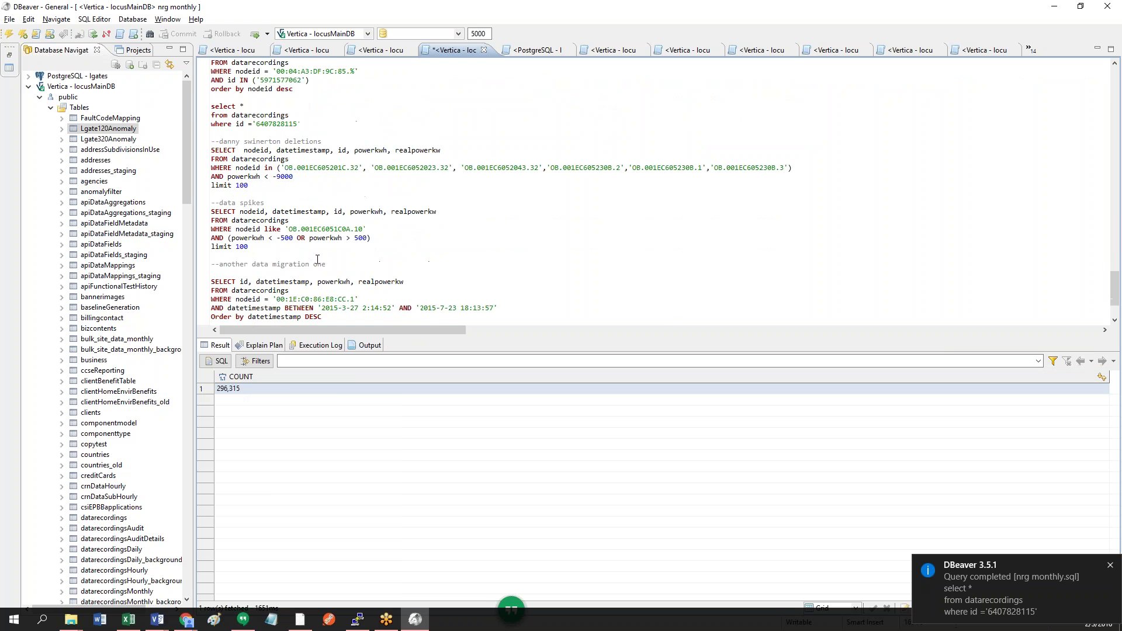
scroll(307, 217, down, 3)
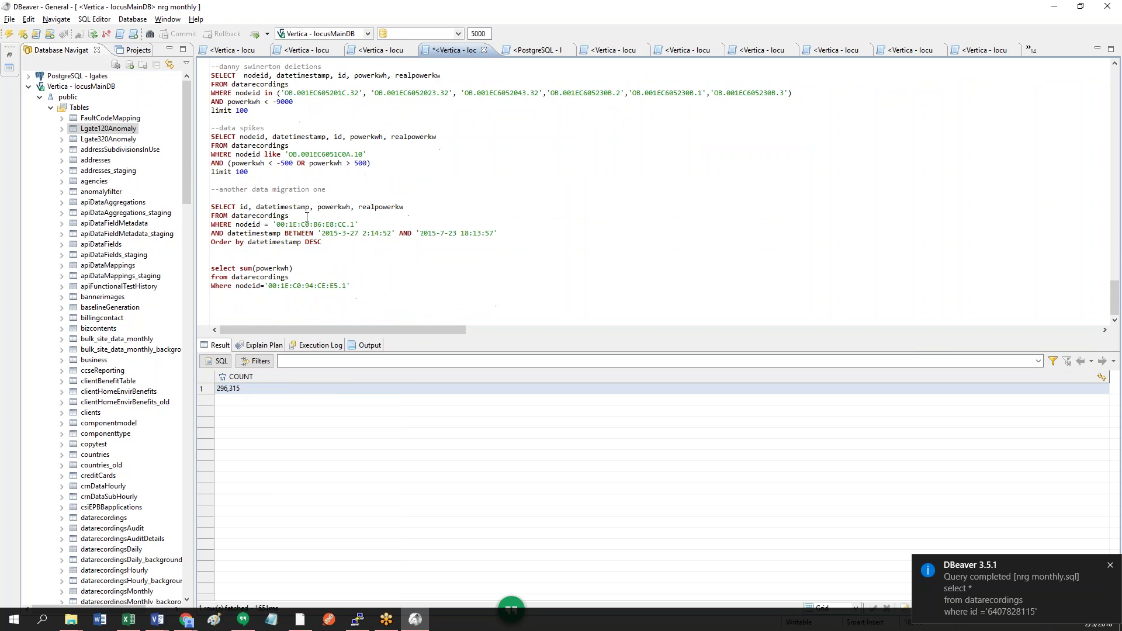
scroll(321, 257, up, 8)
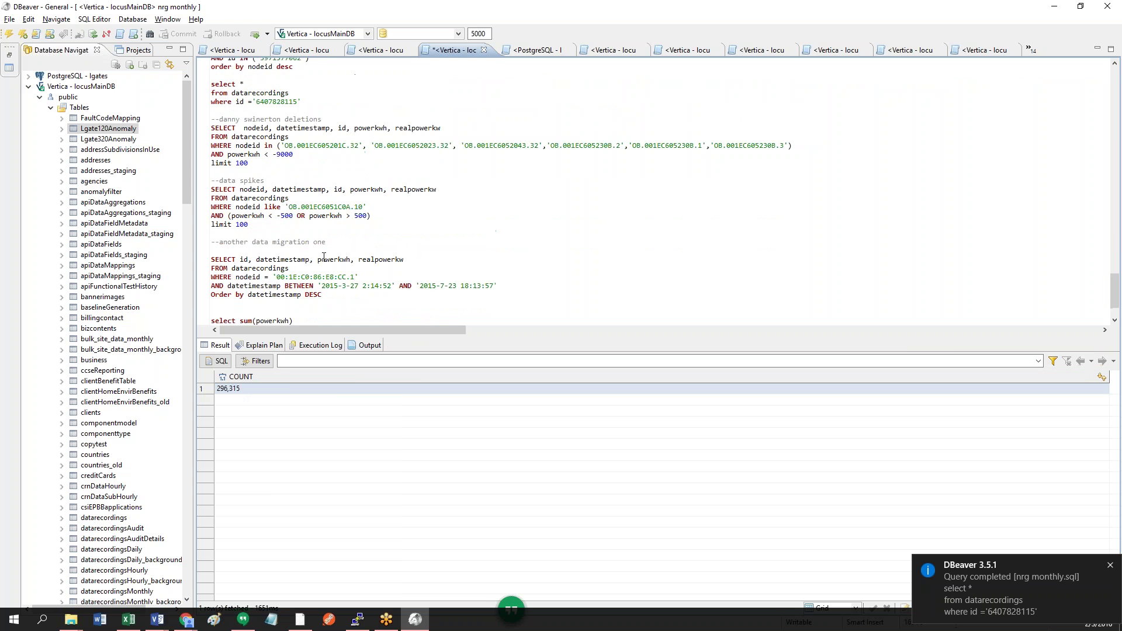
scroll(365, 241, up, 15)
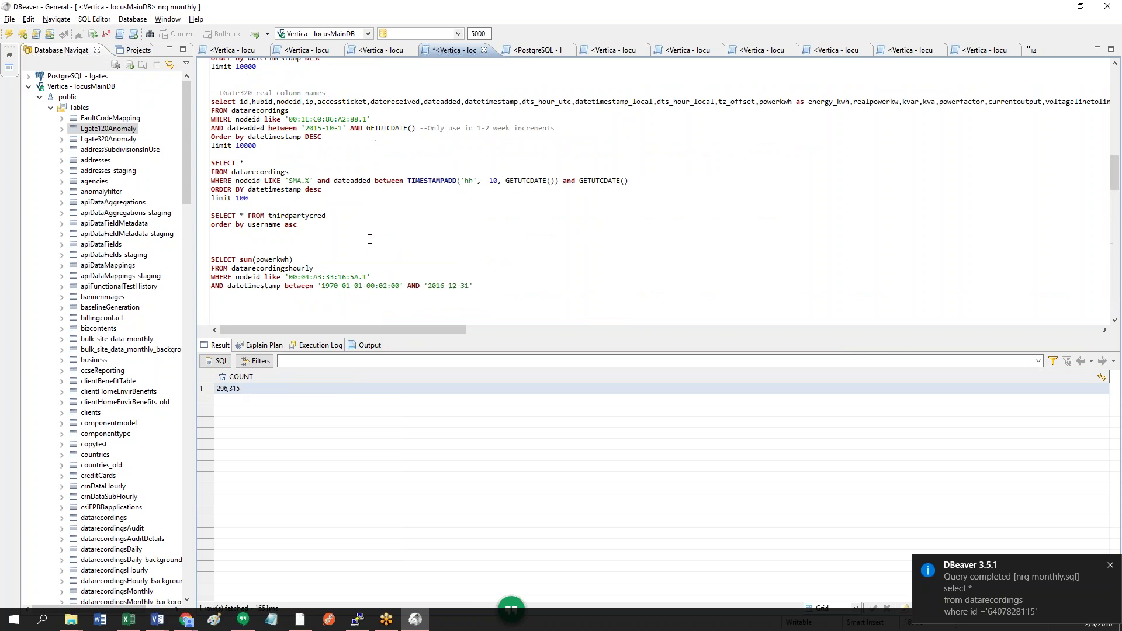
Step: Look through the other open scripts, including Script-48, the 8760 report for CPF, the CPF monthly fleet report and the CT Solar reports
click(363, 80)
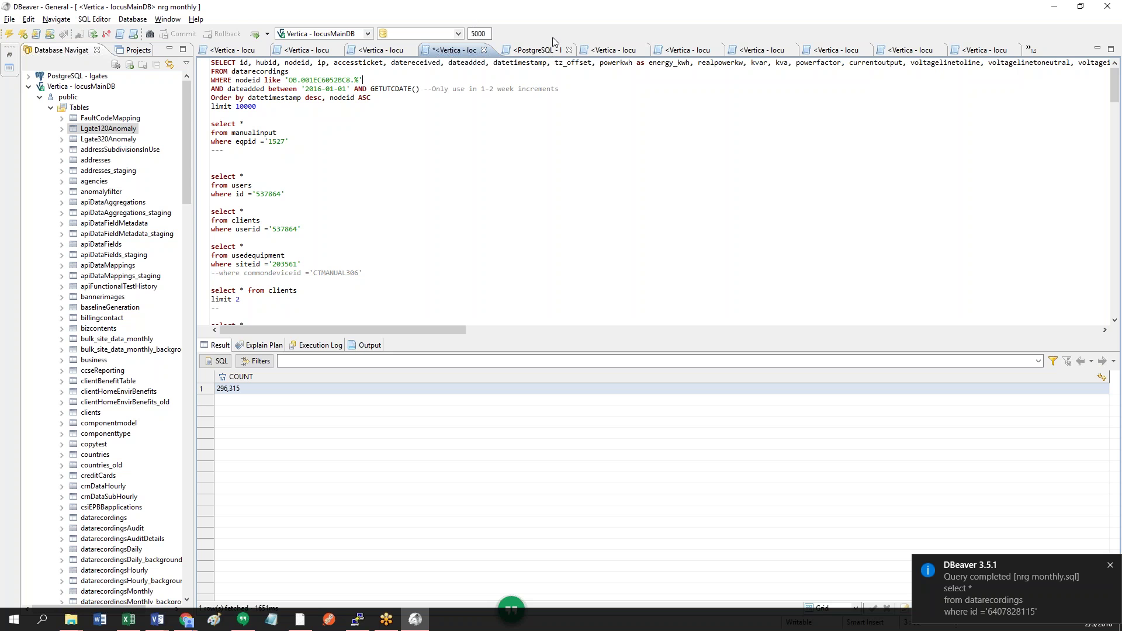
click(542, 53)
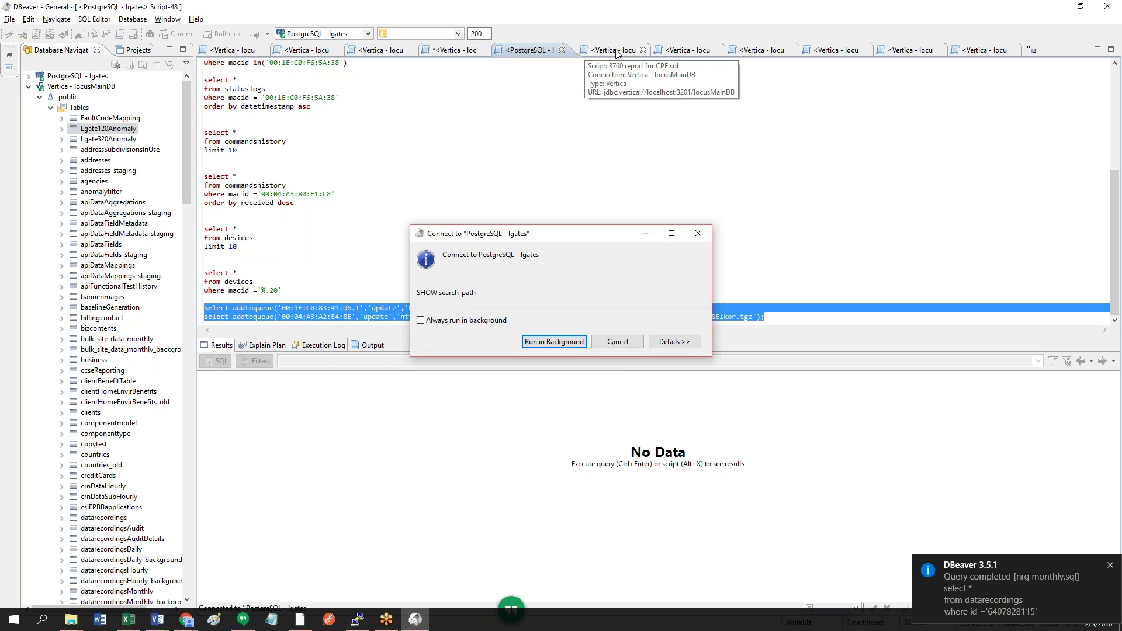
click(618, 51)
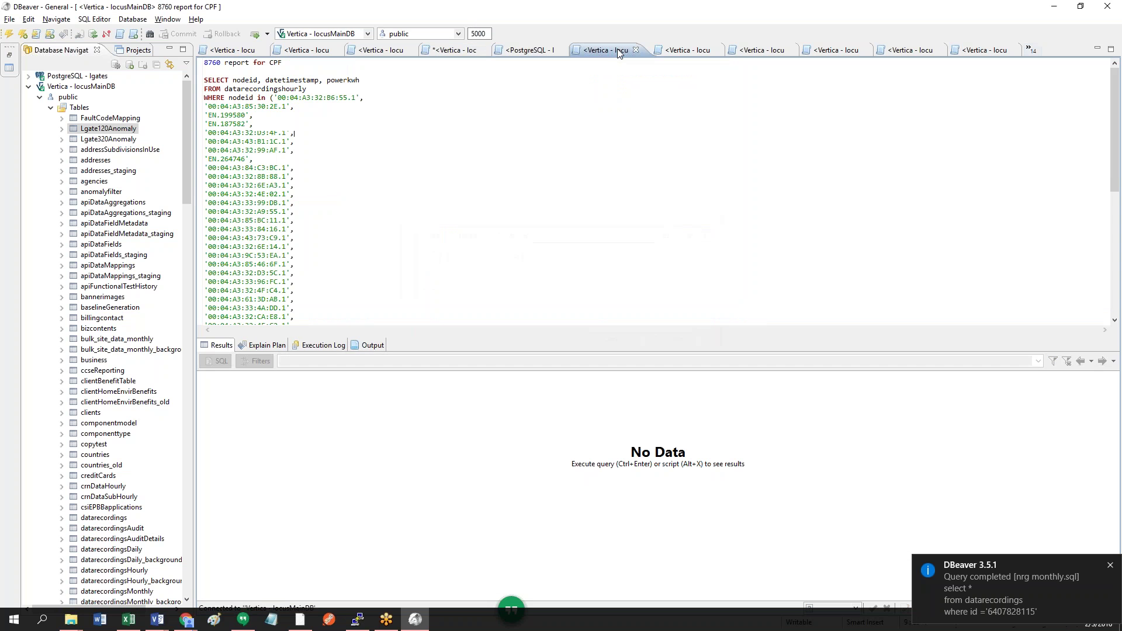
click(688, 47)
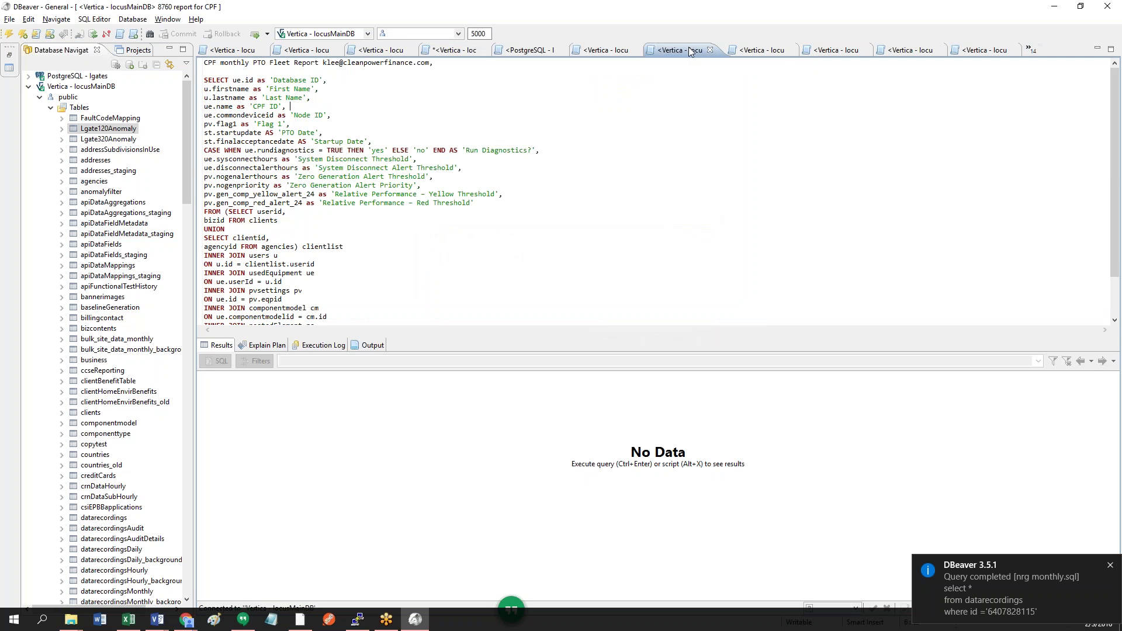
click(790, 47)
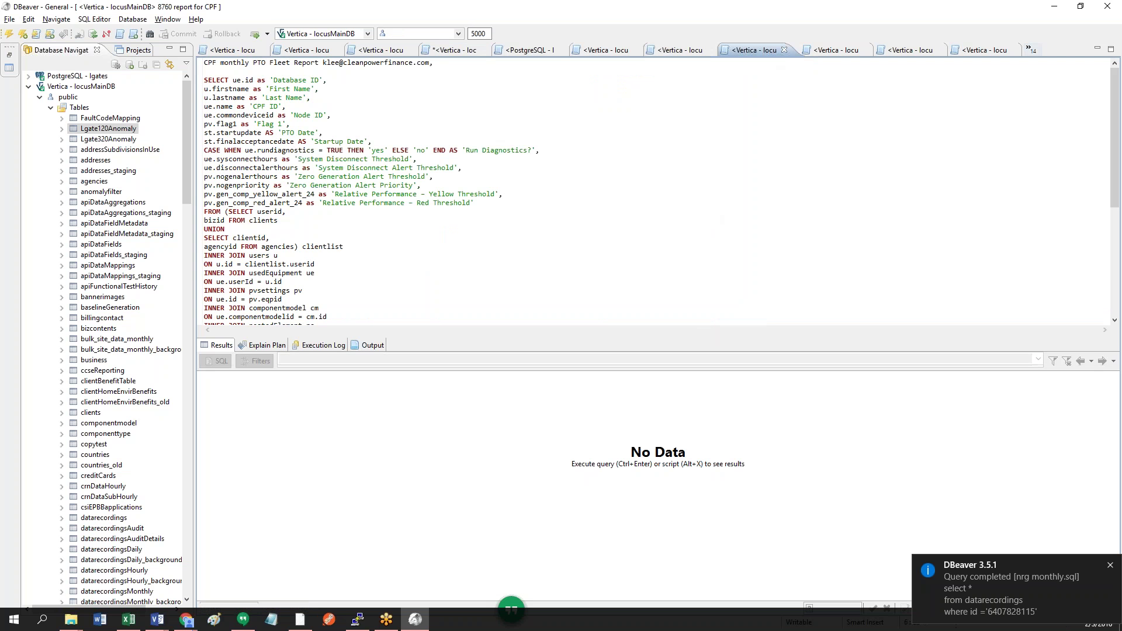
click(850, 52)
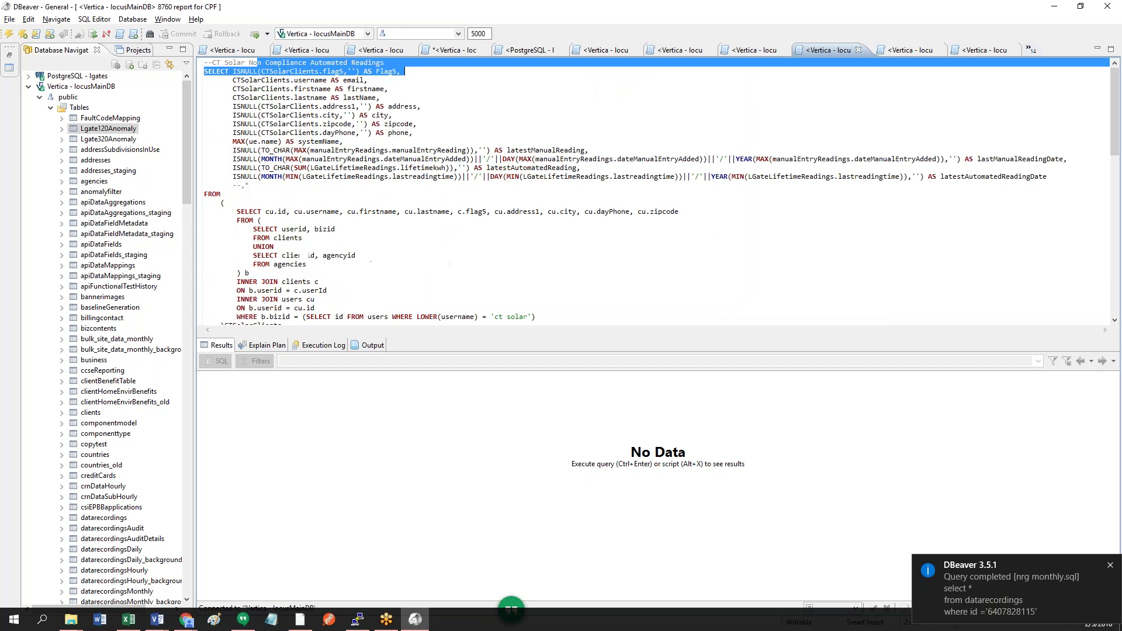
click(920, 51)
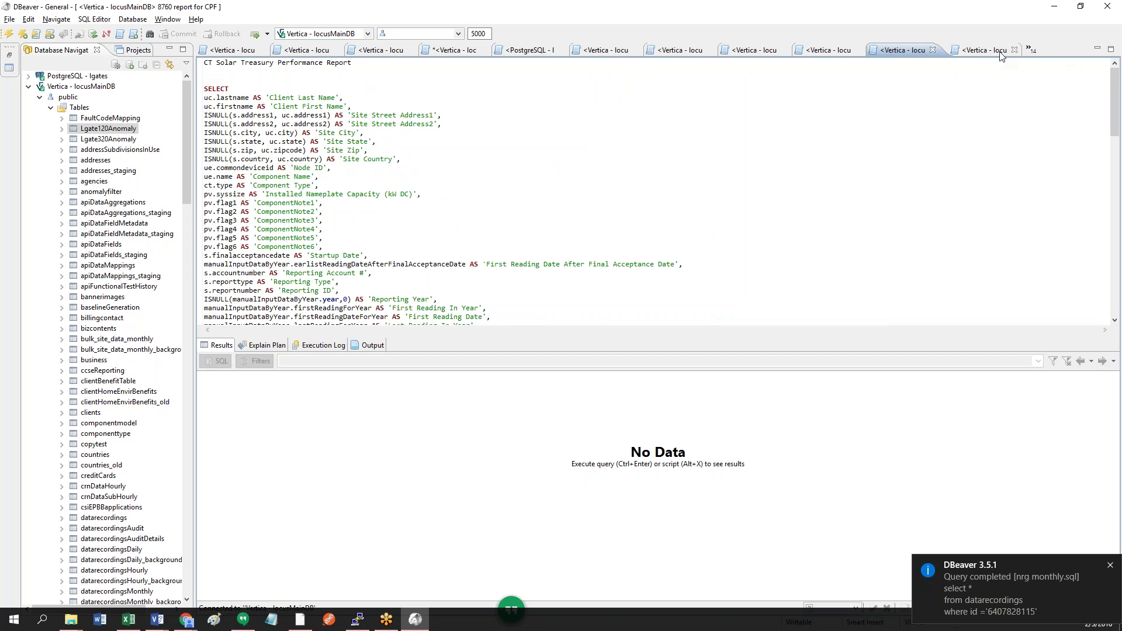
click(994, 51)
Step: Open the script 'Find out what template an inverter is mapped as' and run its first query with commondeviceid '00:04:A3:33:16:5A.1'
click(1030, 49)
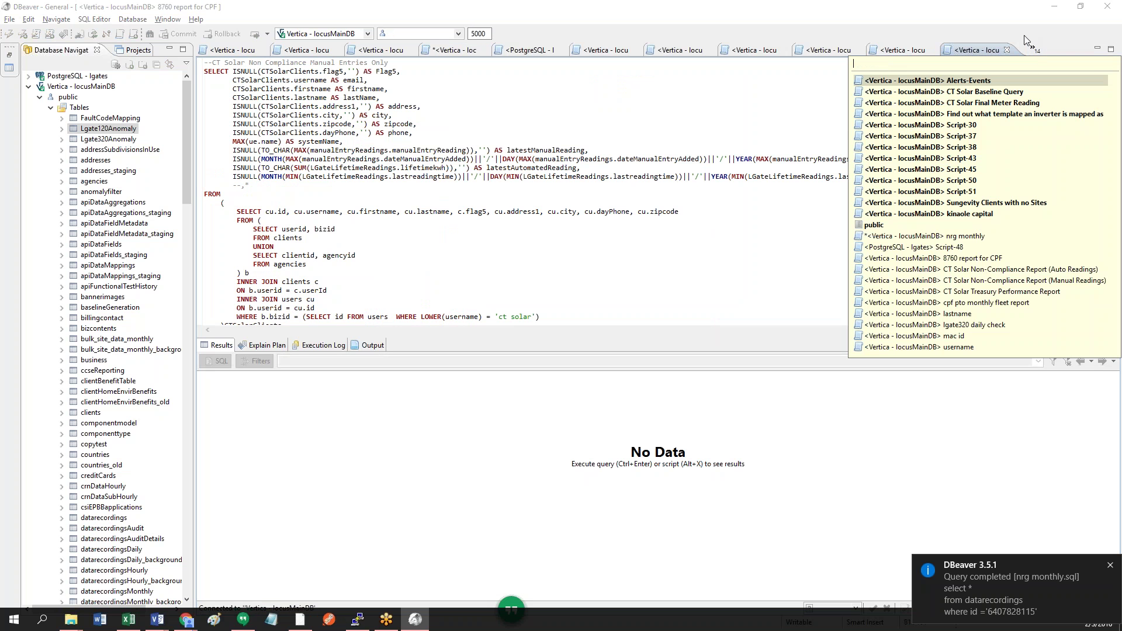
click(906, 112)
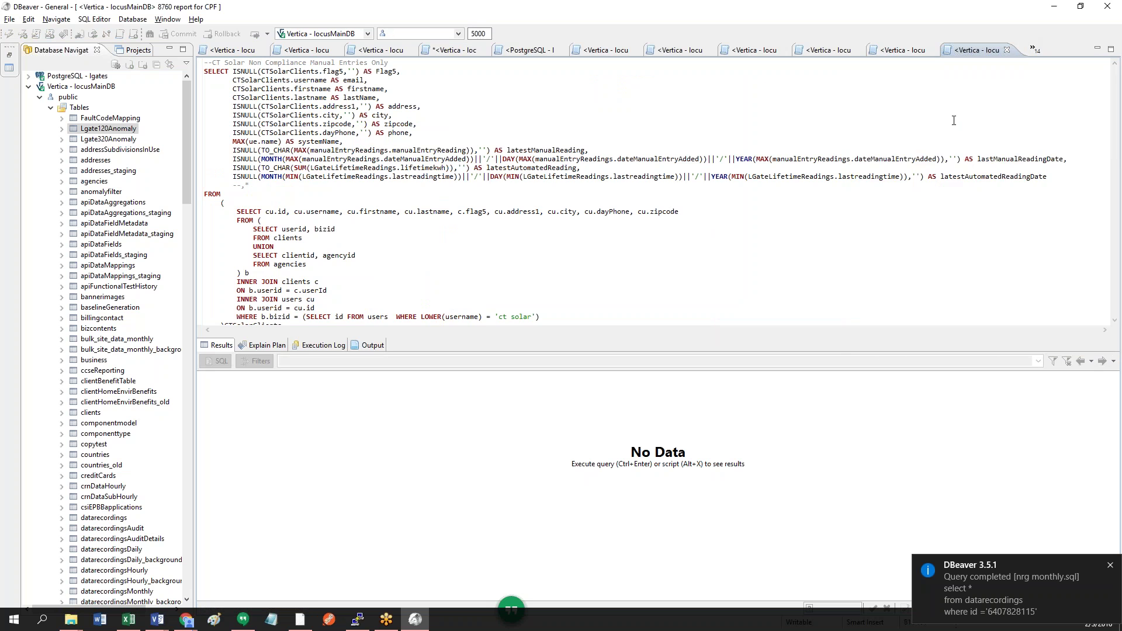
click(370, 98)
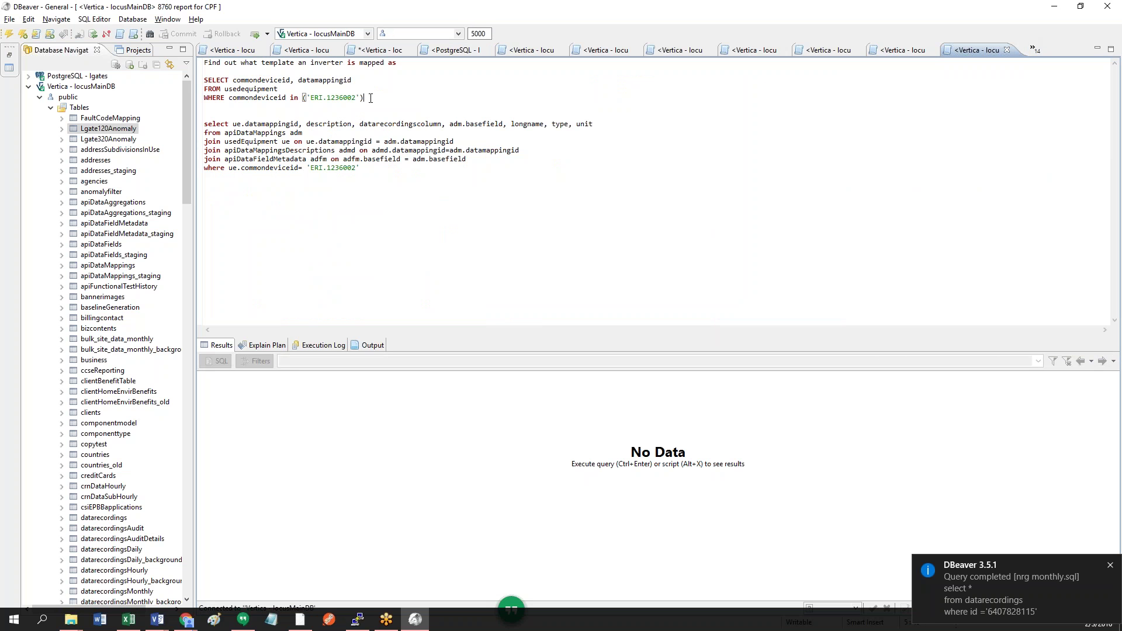
drag(356, 98, 311, 99)
text(00:04:A3:33:16:5A.1)
key(ctrl+Return)
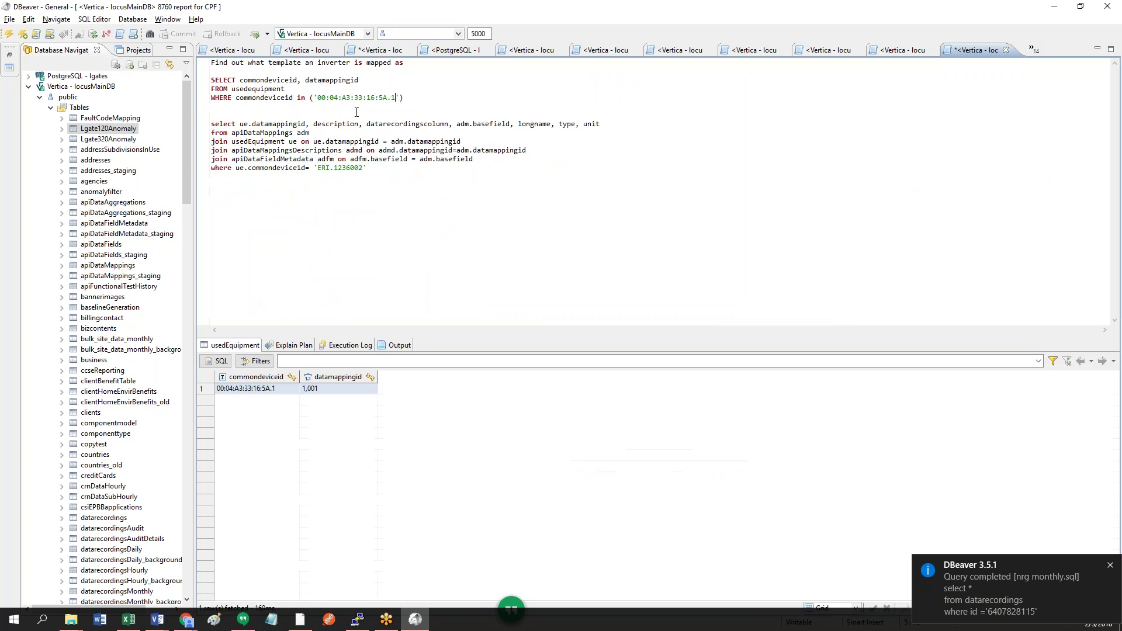
Step: Highlight the usedequipment mapping query and inspect the commondeviceid and datamappingid values in its result
drag(212, 80, 438, 95)
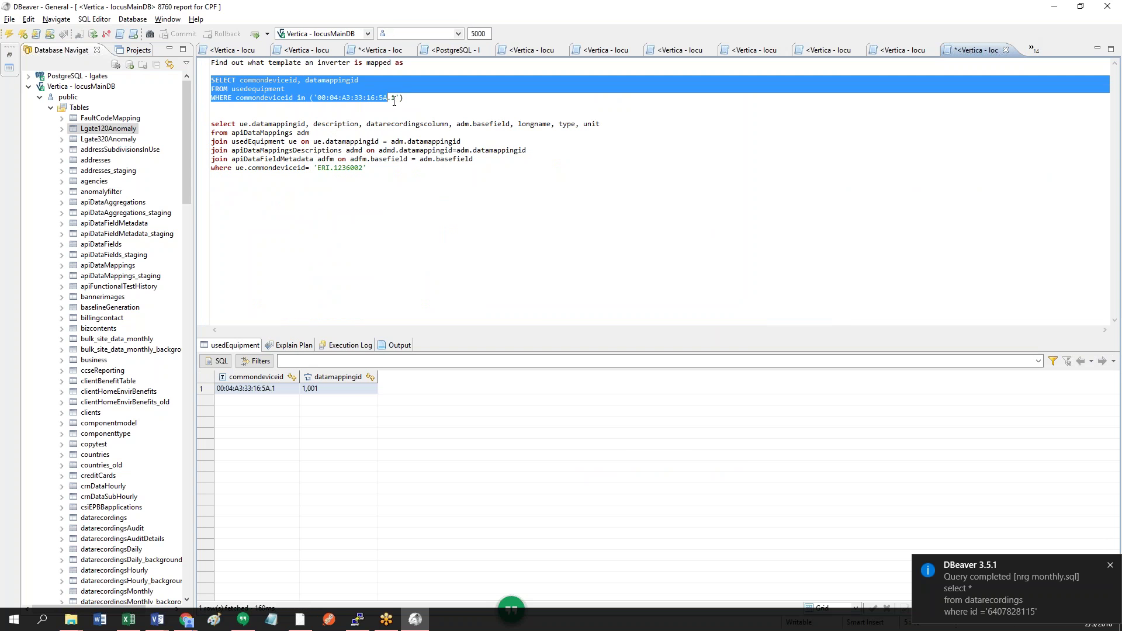
click(346, 391)
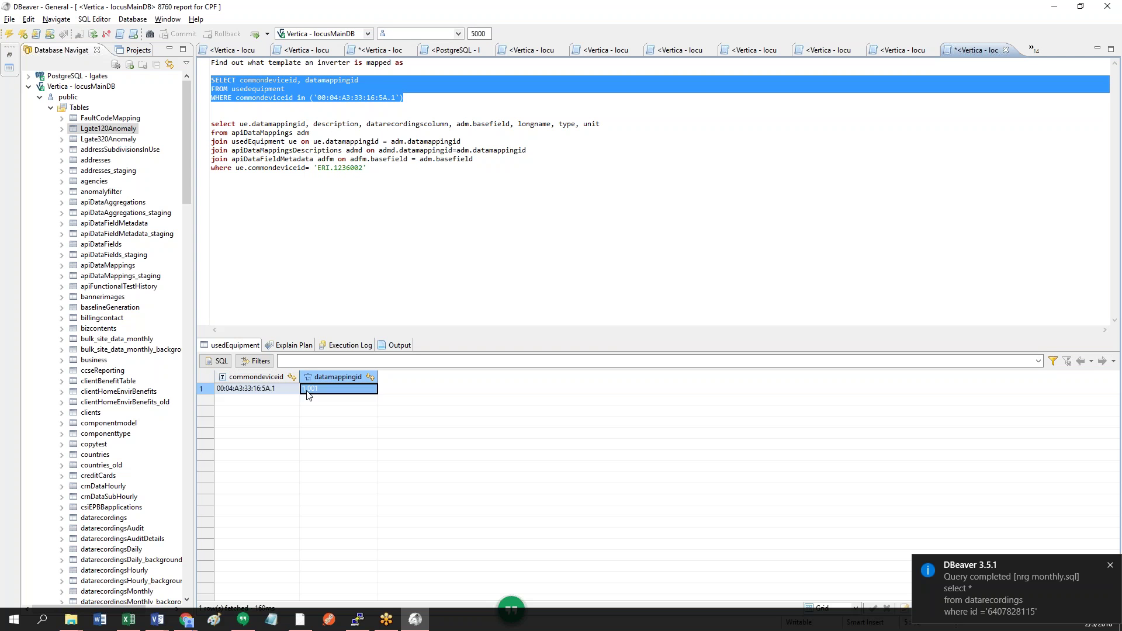
click(286, 395)
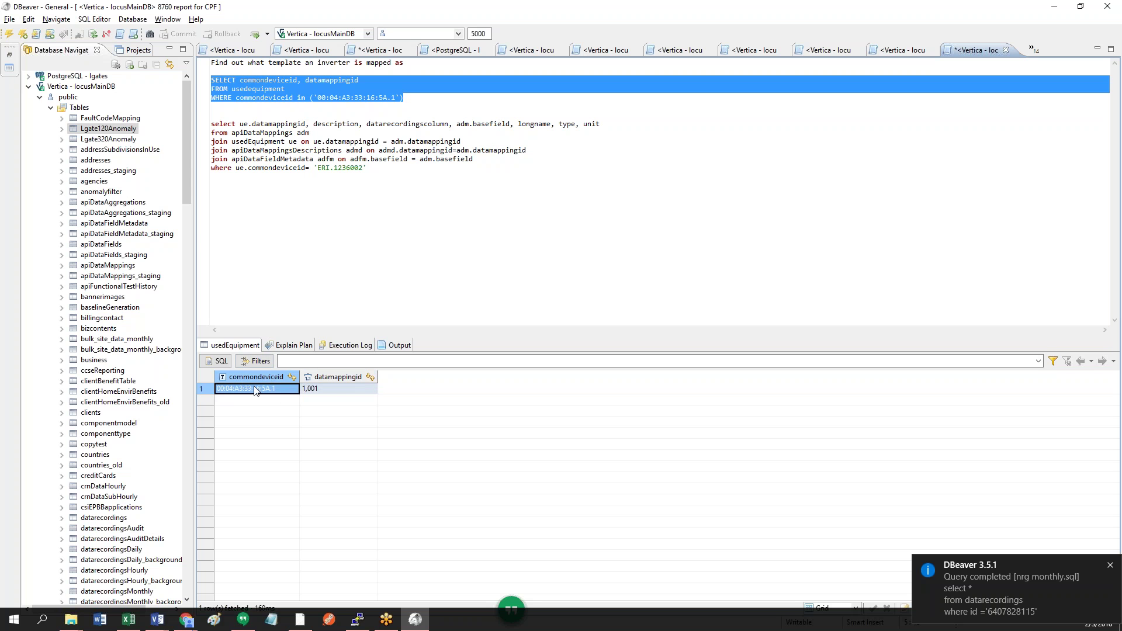
click(339, 393)
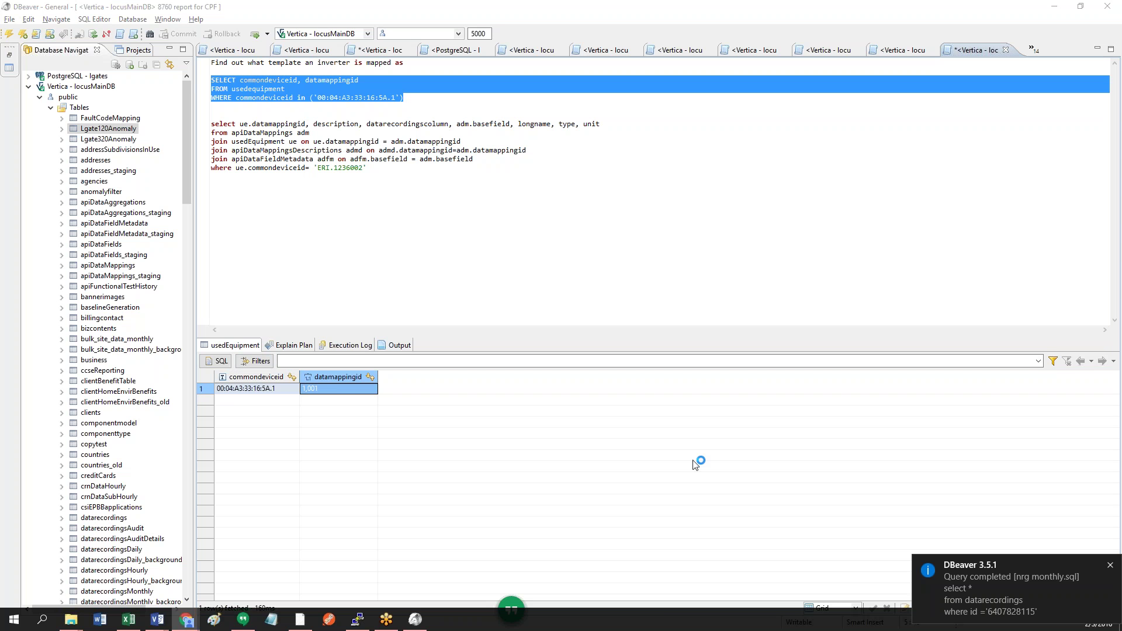
click(335, 393)
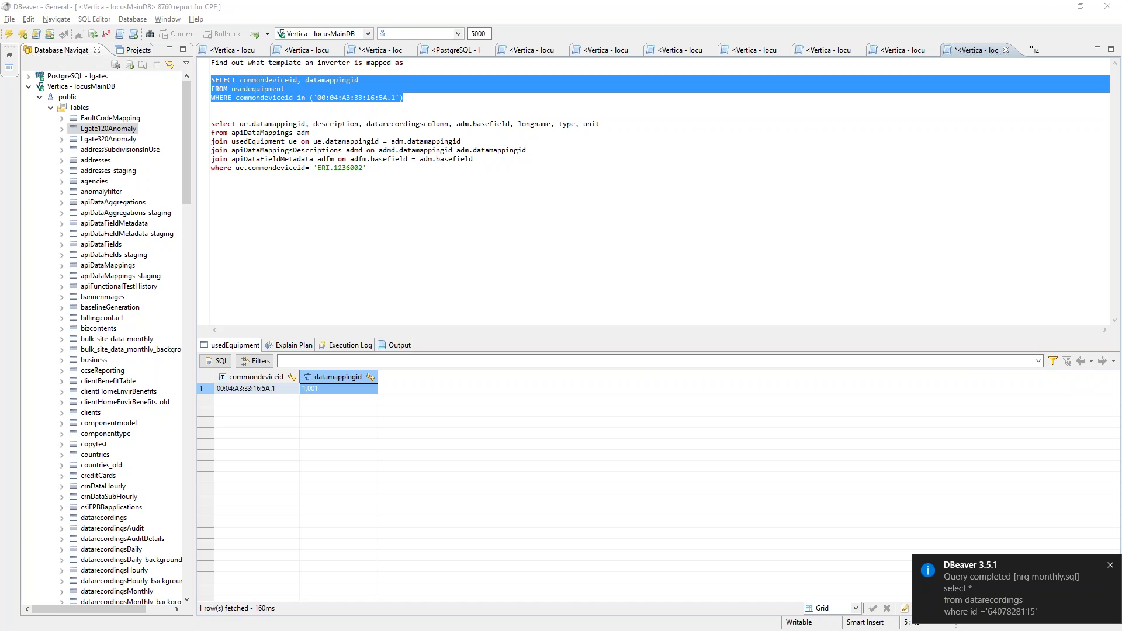
Step: Switch to the Data Availability spreadsheet in Chrome and copy the example node ID of the EatonEVSEReading row
drag(1121, 403, 526, 6)
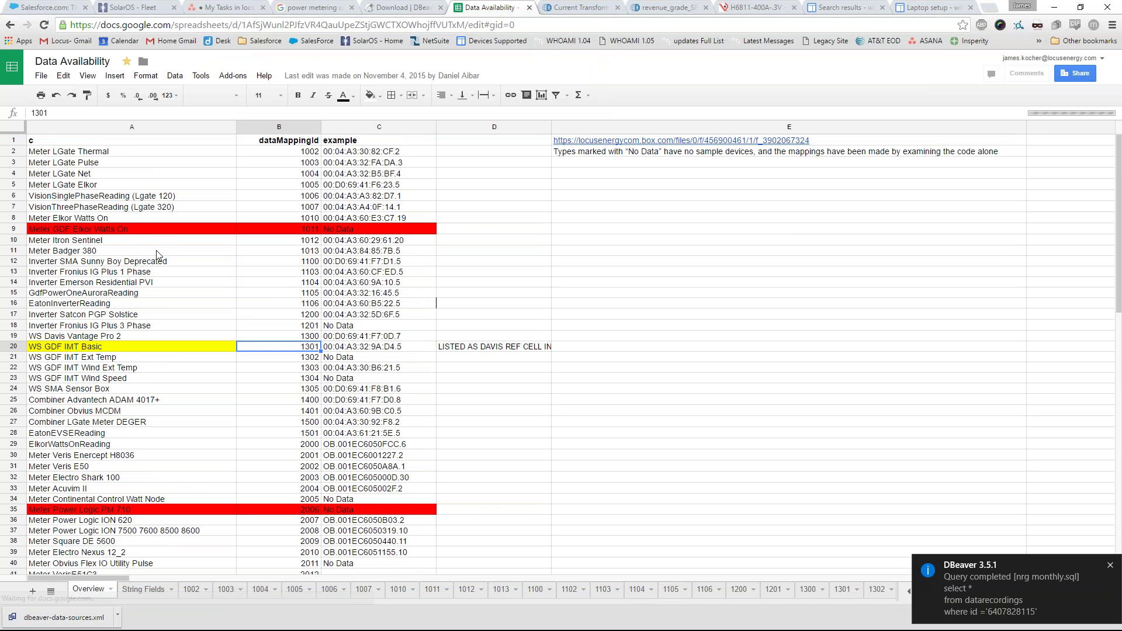
scroll(156, 308, down, 5)
click(164, 269)
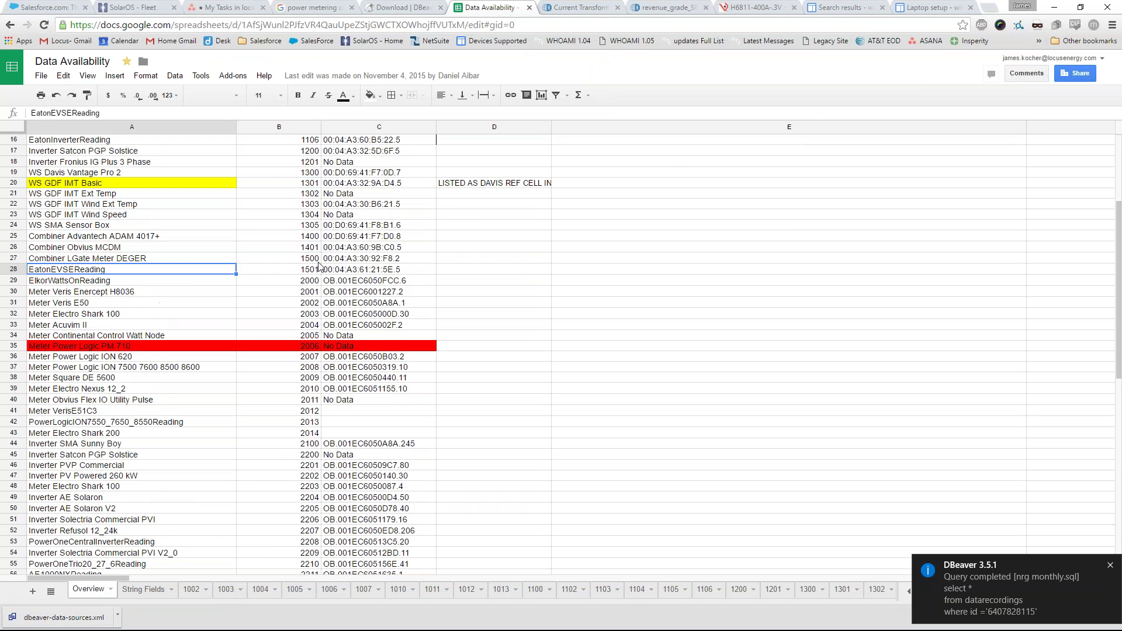
click(318, 267)
click(186, 274)
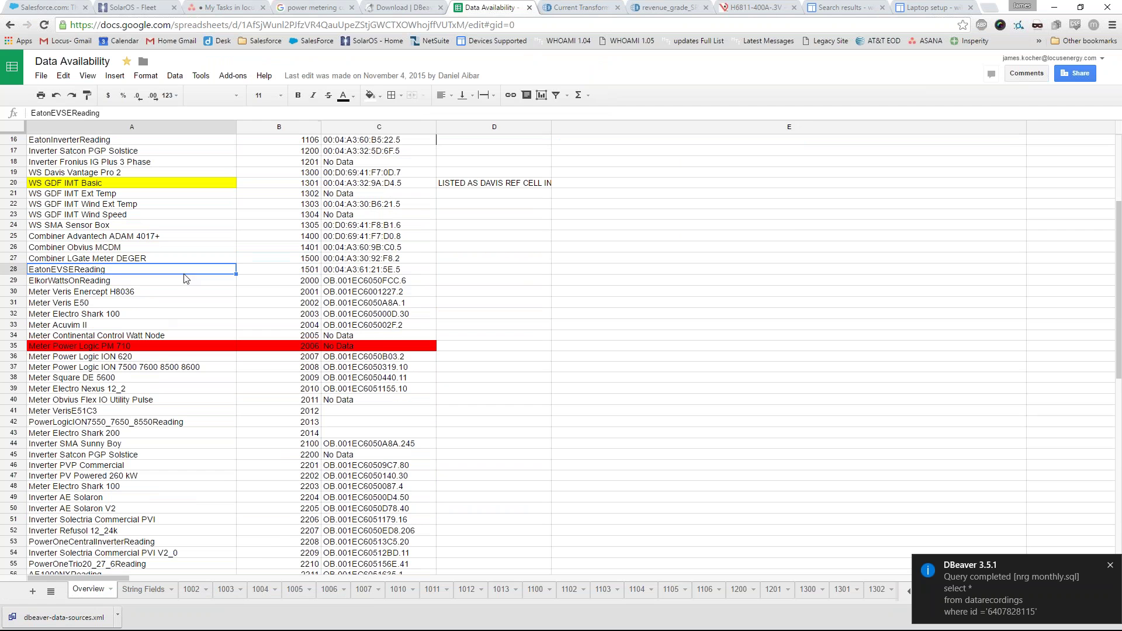
click(346, 271)
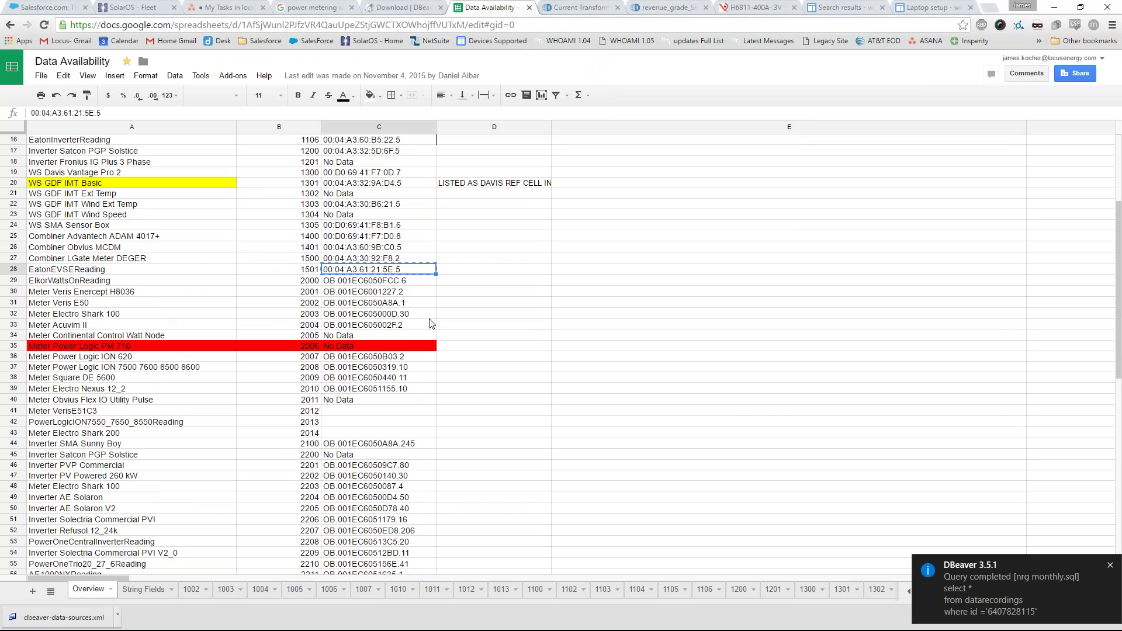
Step: Switch back to DBeaver, set the mapping query's commondeviceid to '00:04:A3:61:21:5E.5' and run it
key(alt+Tab)
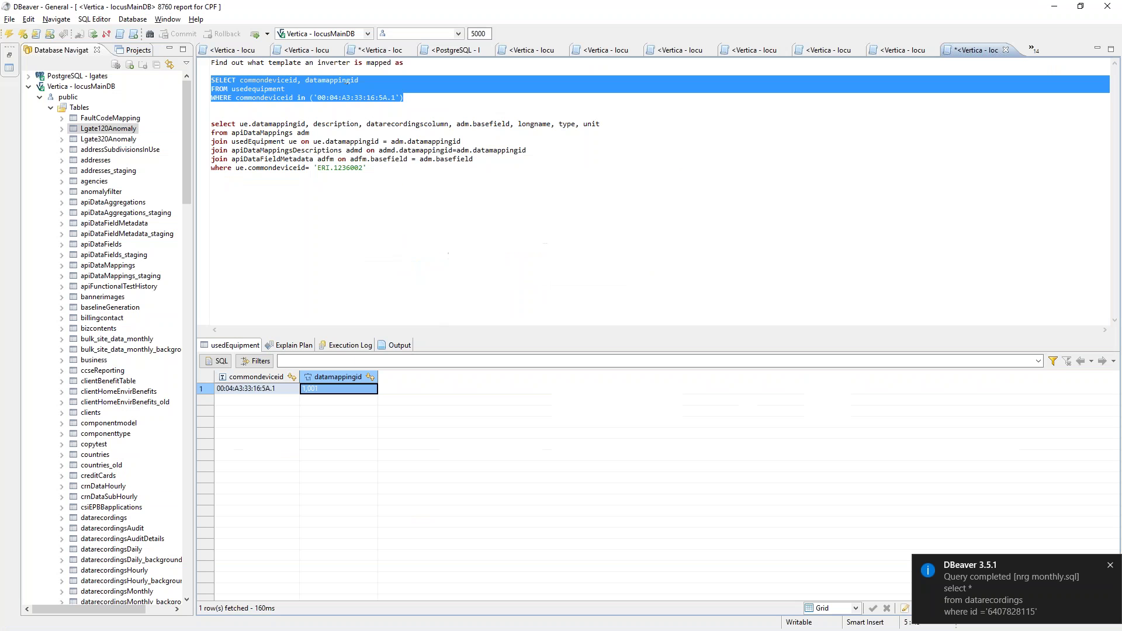
drag(397, 97, 320, 101)
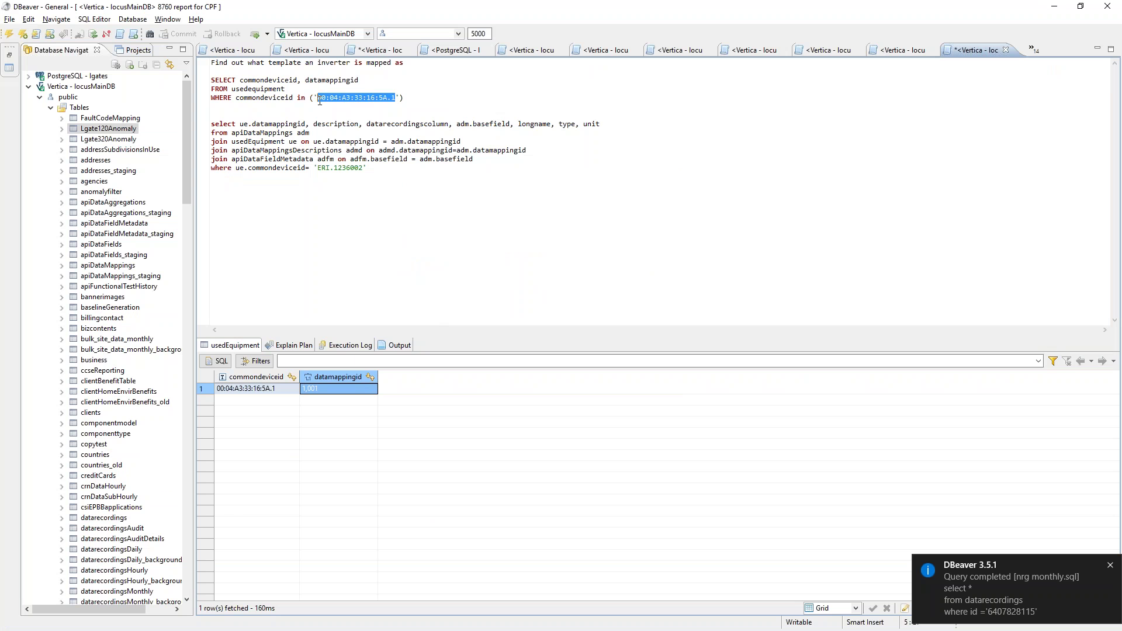
text(00:04:A3:61:21:5E.5)
key(ctrl+Return)
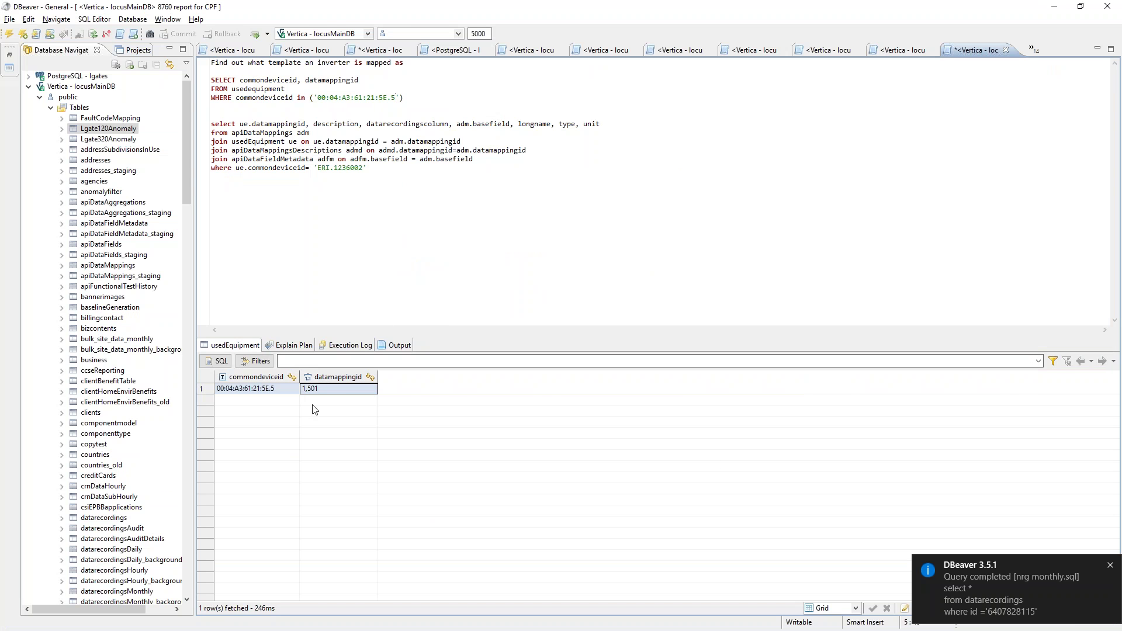
Step: Return to the Data Availability spreadsheet, check the EatonEVSEReading row's dataMappingId and name, and review the remaining device mappings down to the last row
key(alt+Tab)
click(303, 271)
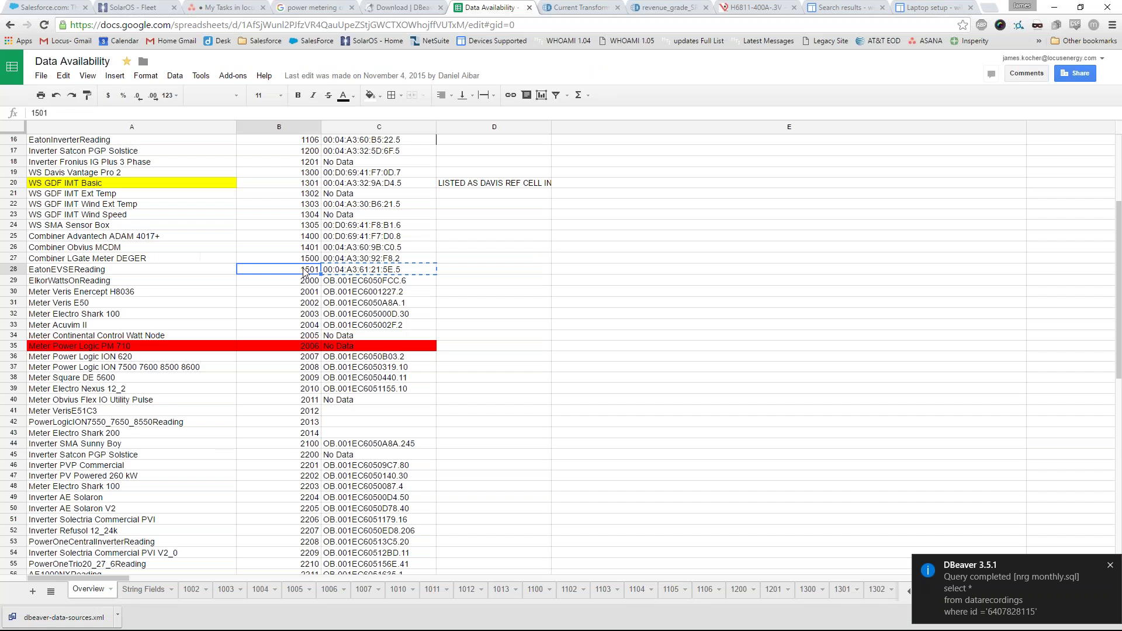
click(48, 271)
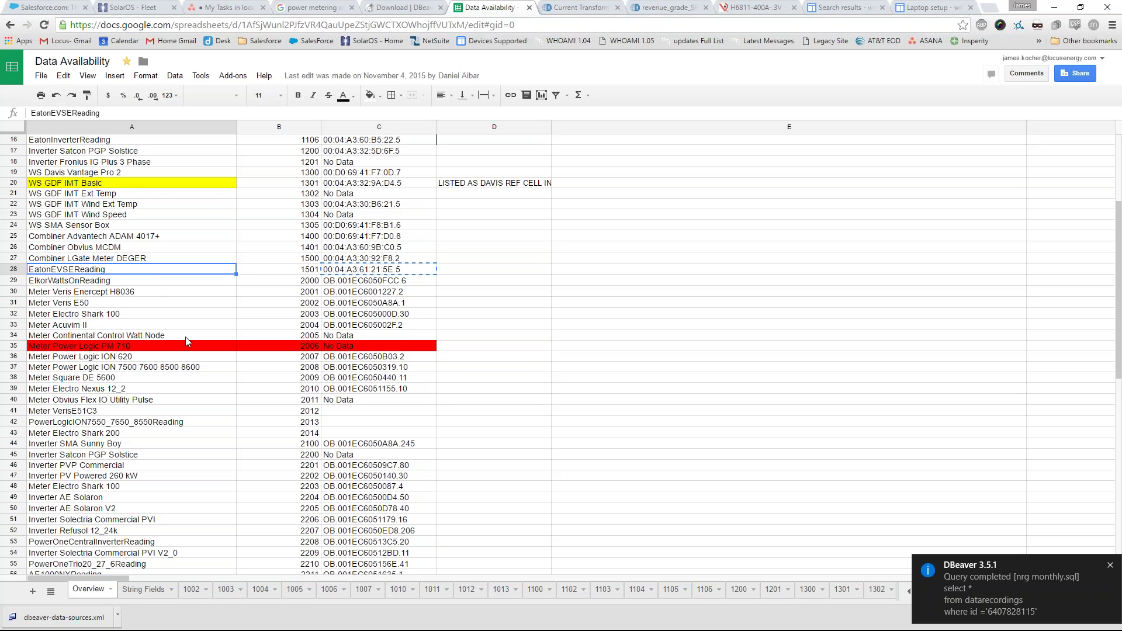
scroll(195, 338, down, 4)
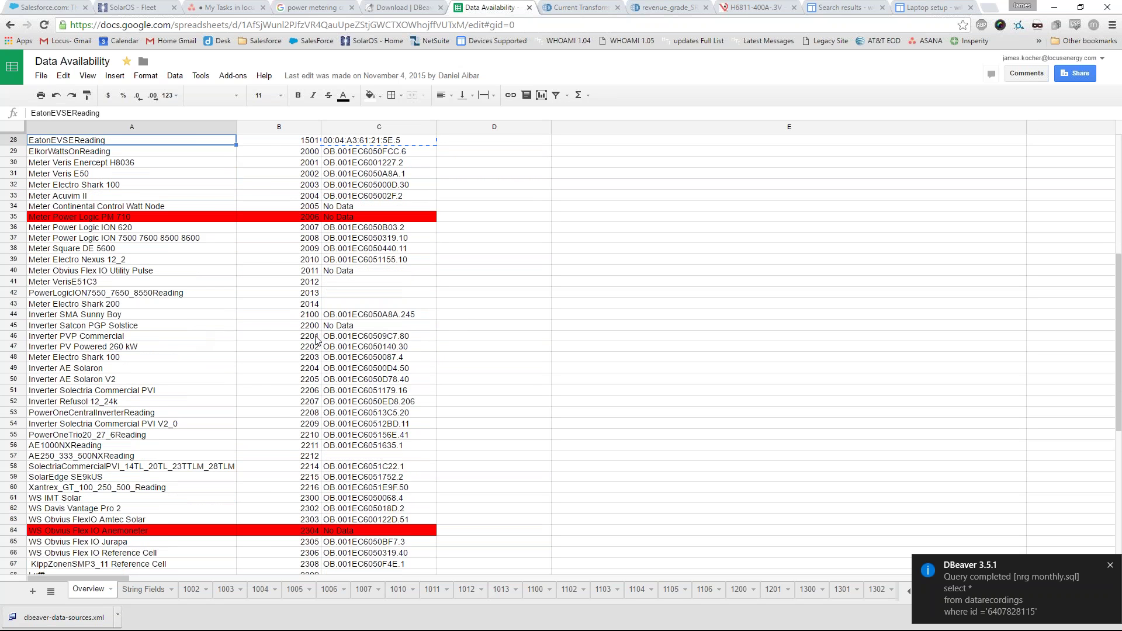
scroll(316, 339, down, 6)
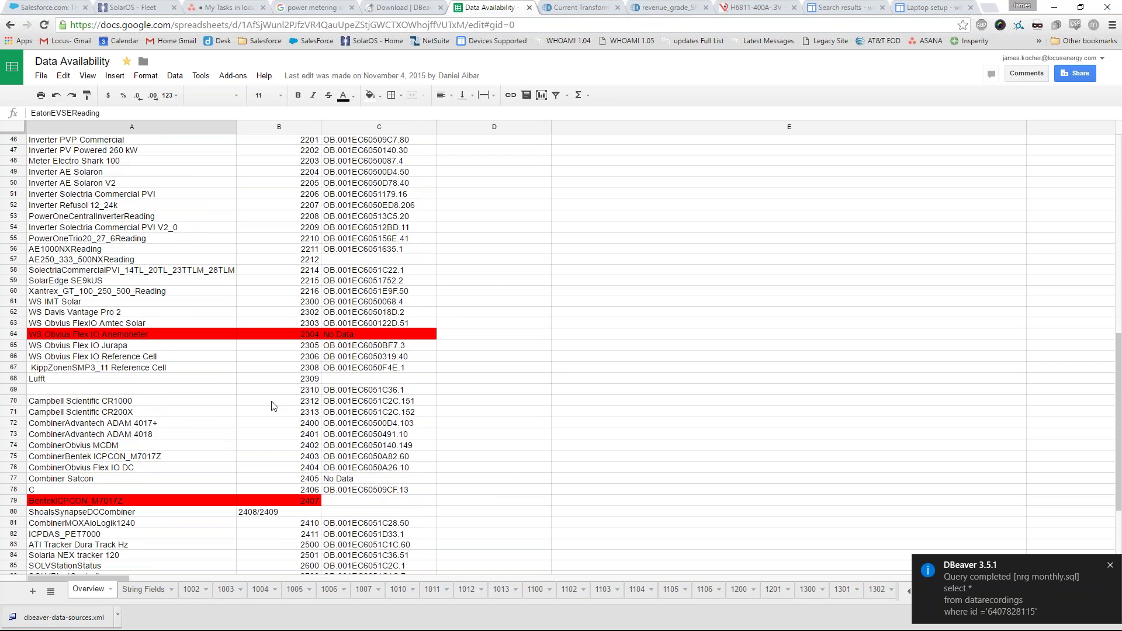
scroll(294, 395, down, 4)
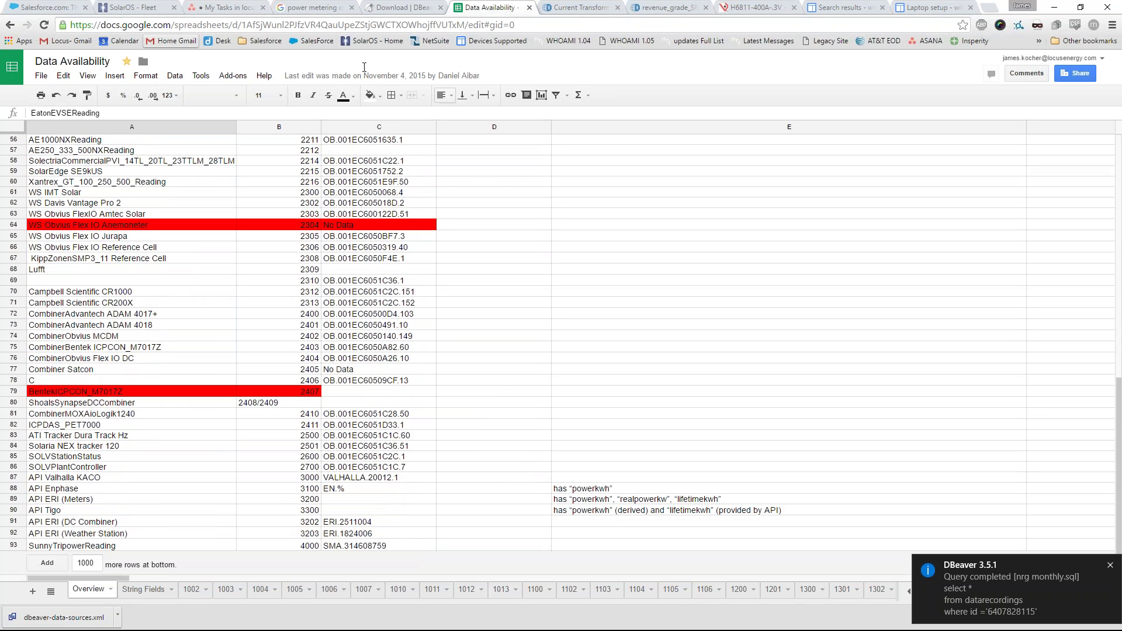
Step: Copy the shareable link of the Data Availability spreadsheet and close the sharing settings
click(1067, 75)
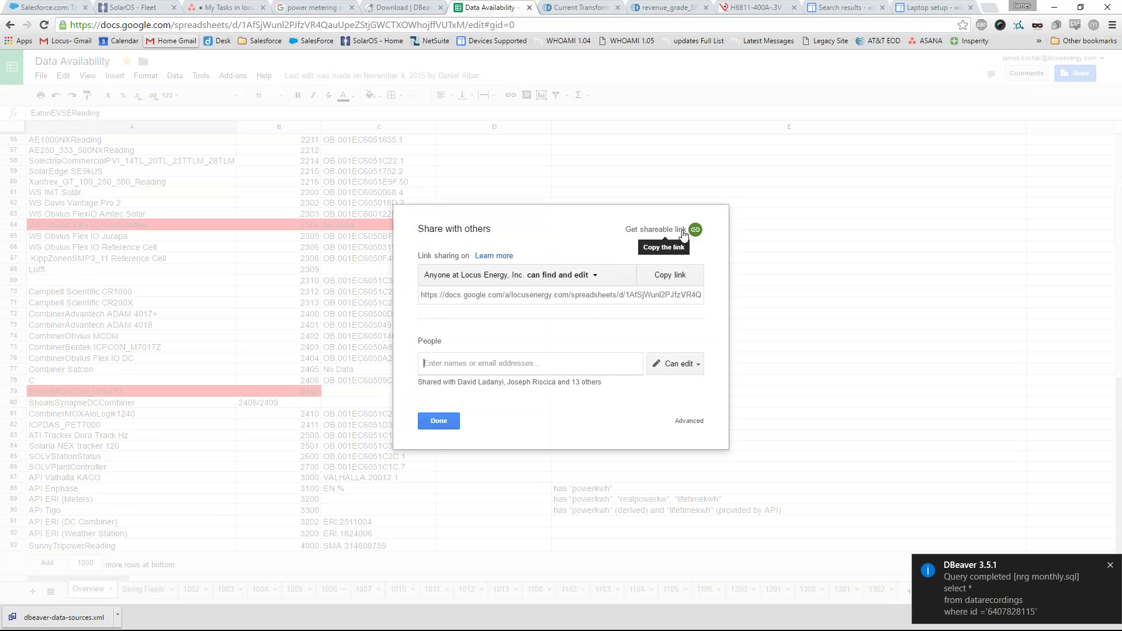
click(694, 231)
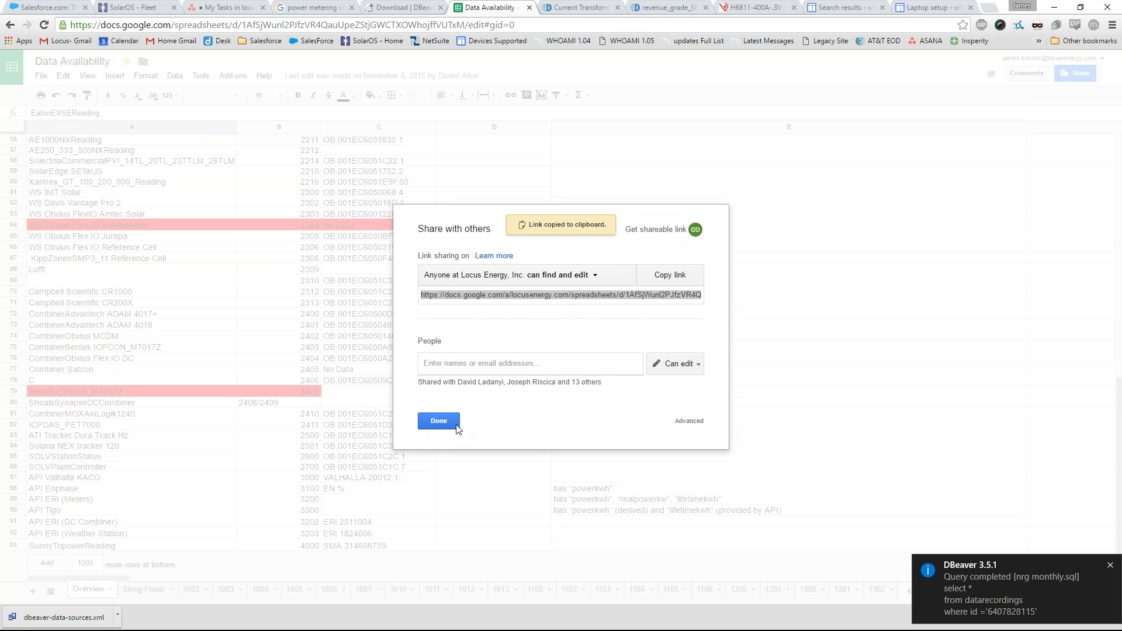
click(439, 421)
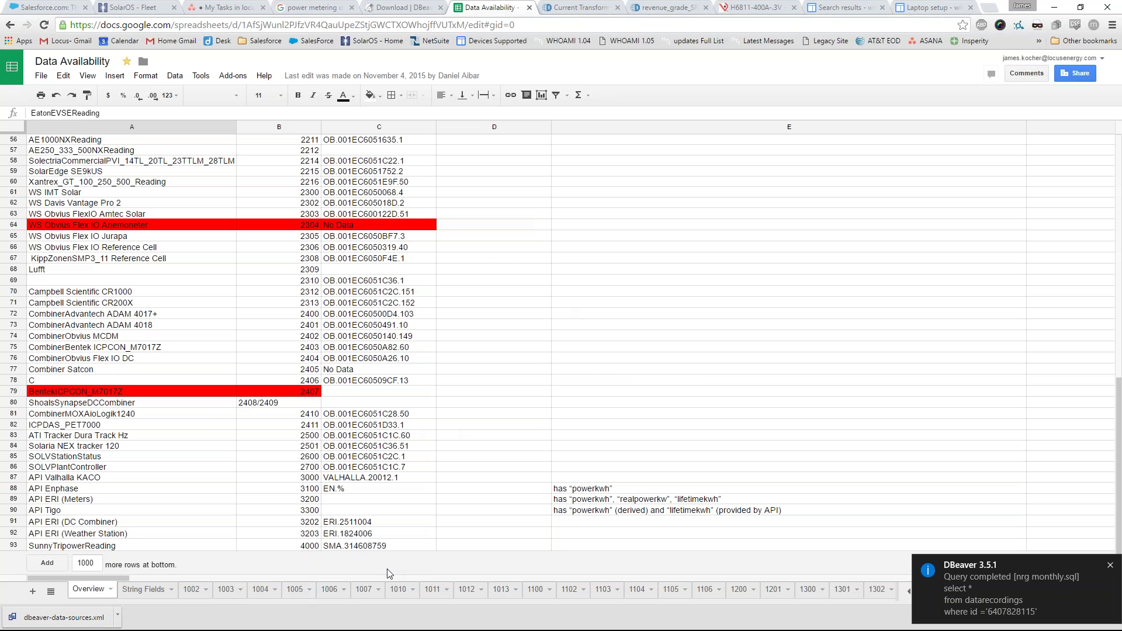
Step: Switch back to DBeaver, reopen the nrg monthly script and highlight the whole first datarecordings query for nodeid 'OB.001EC6052BC8.%'
click(1050, 6)
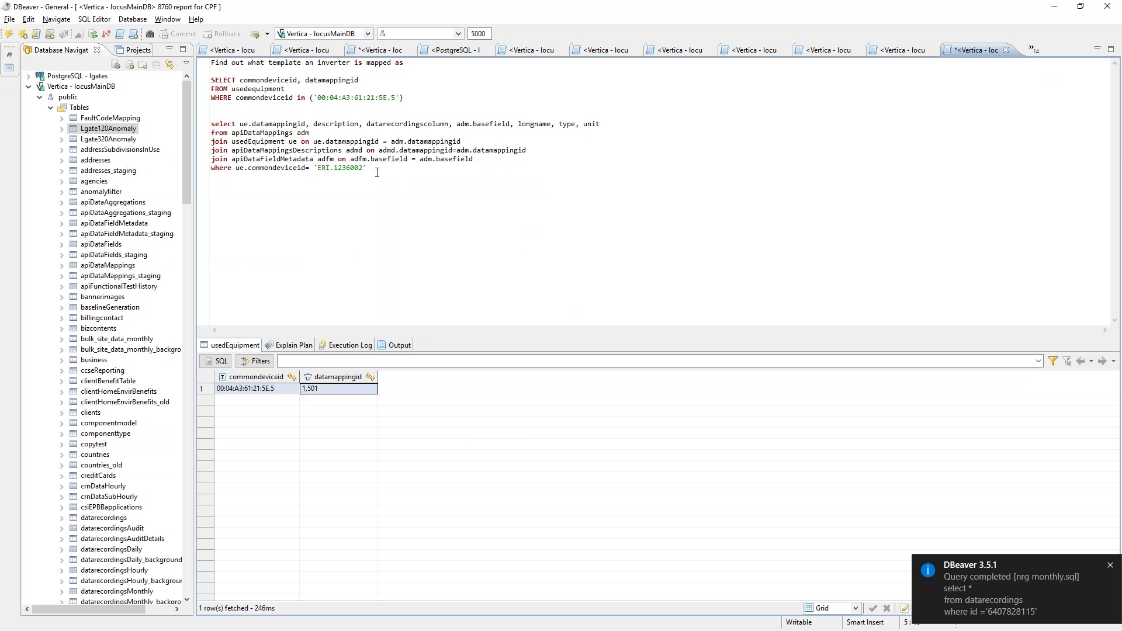
click(903, 51)
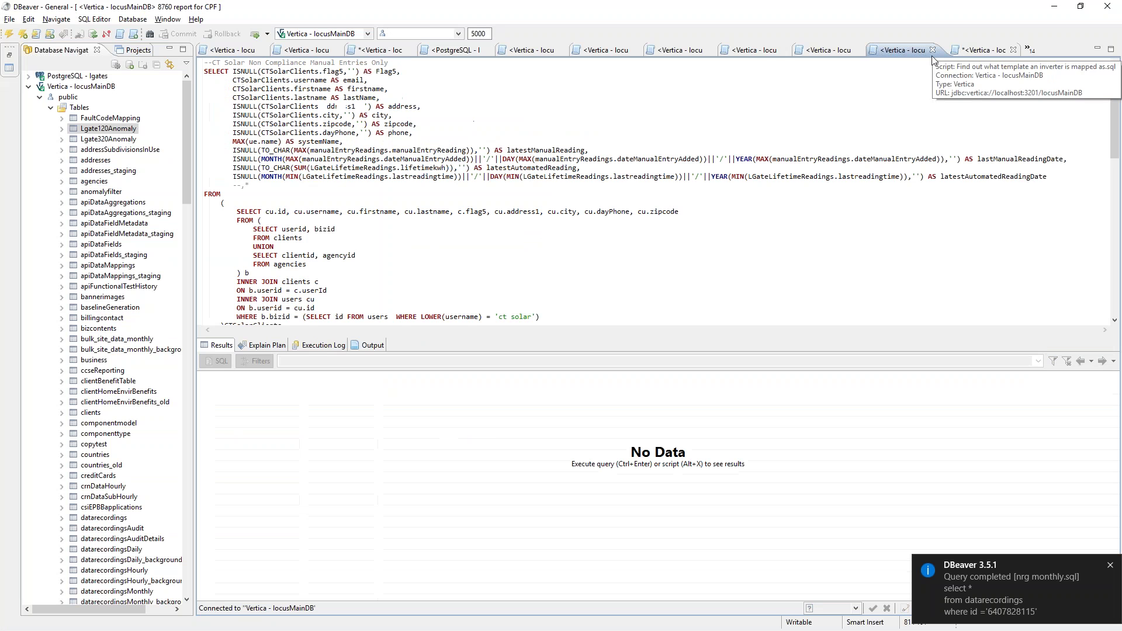
click(379, 51)
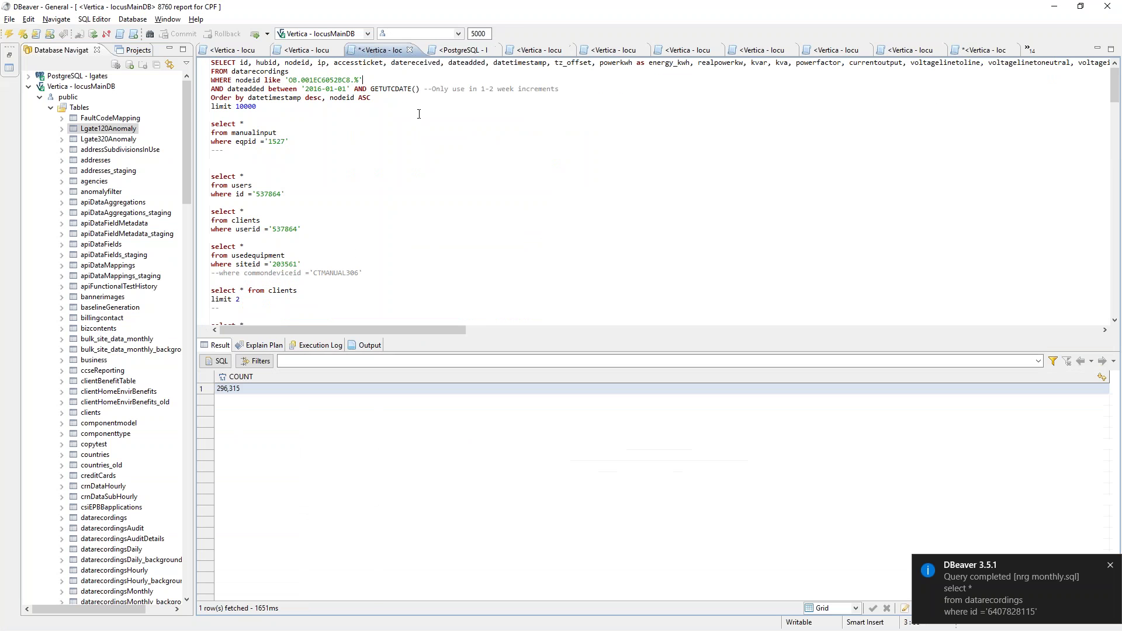
drag(260, 113, 211, 63)
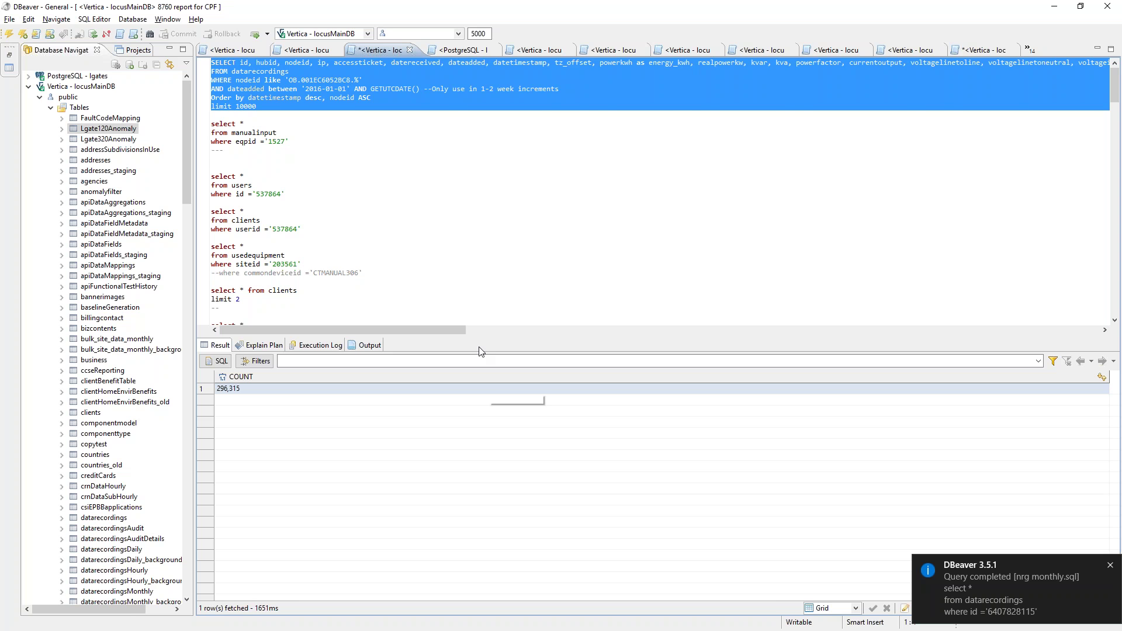
Step: Run the datarecordings query for nodeid 'OB.001EC6052BC8.%' and select the first result row's datetimestamp value
click(361, 81)
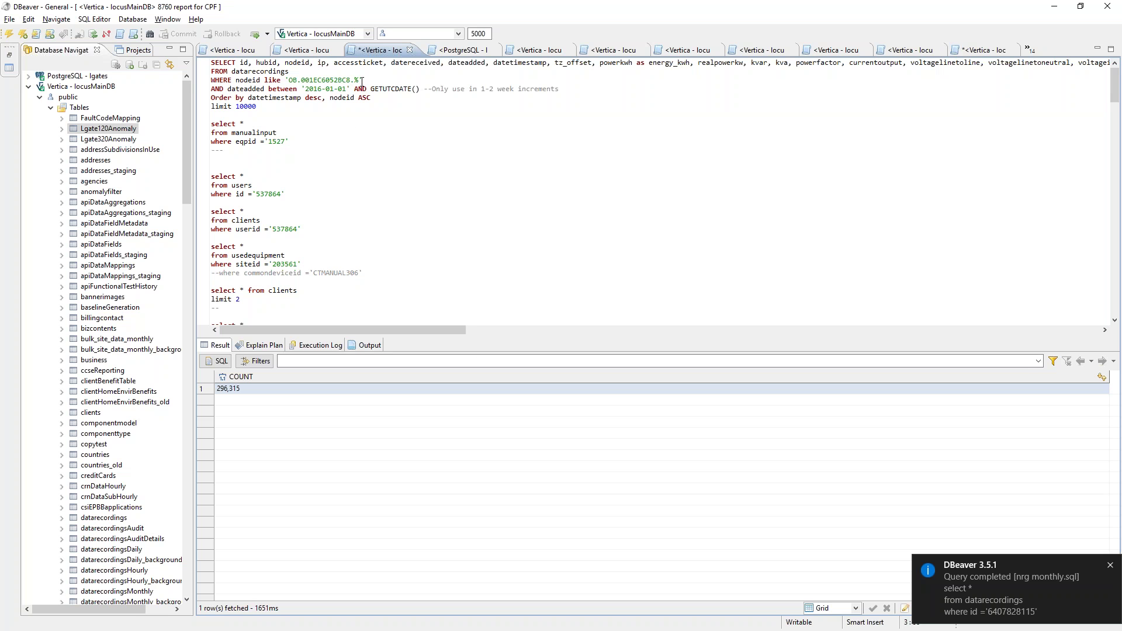
key(ctrl+Return)
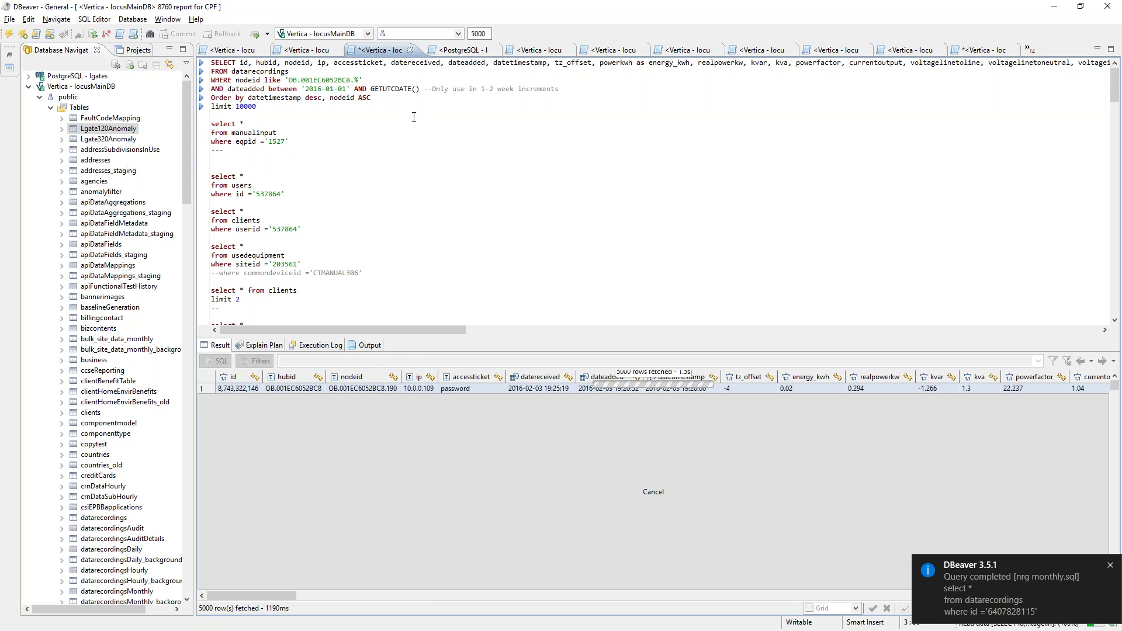
drag(678, 411, 858, 407)
drag(706, 389, 889, 410)
click(687, 391)
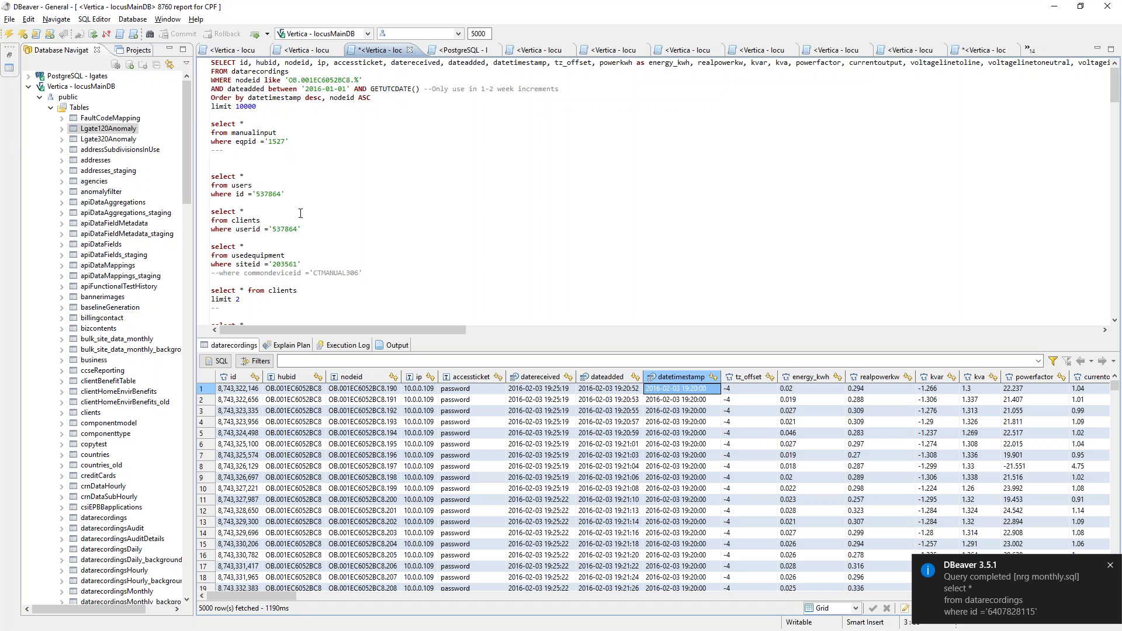
Step: Run the query that selects all columns from clients with a limit of 2
scroll(300, 215, down, 1)
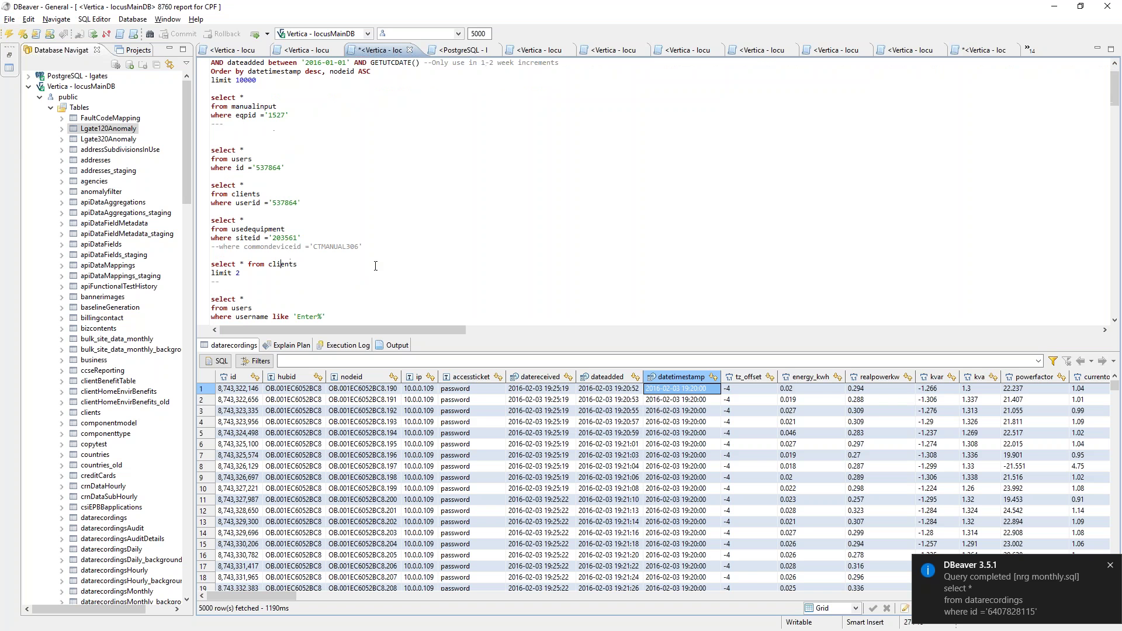
key(ctrl+Return)
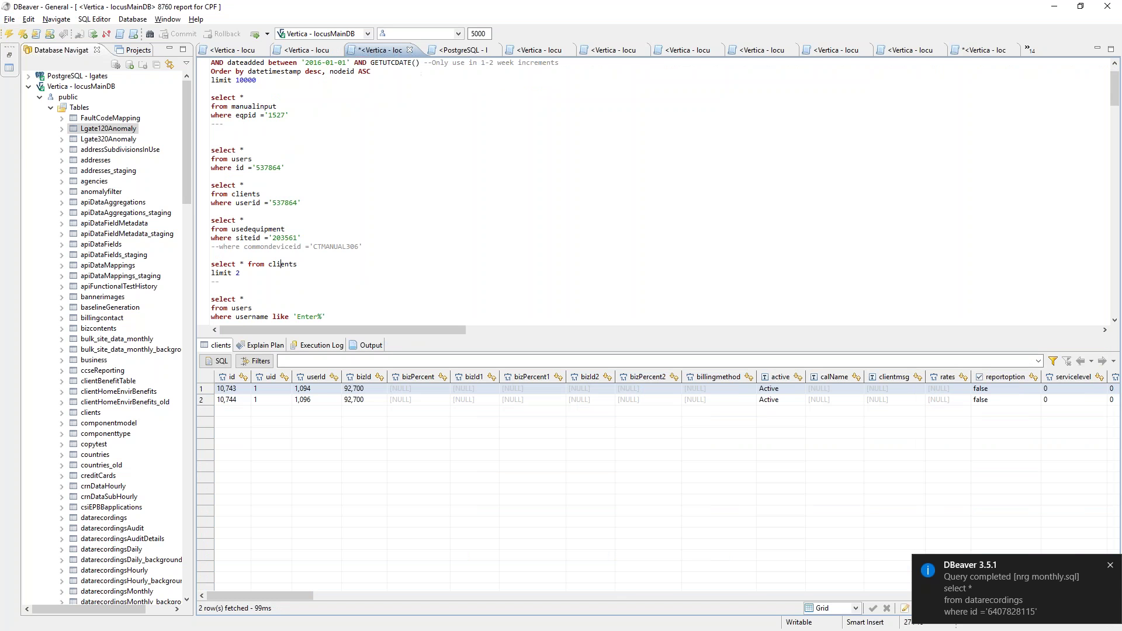
Step: Minimise DBeaver, end its dbeaver process through Task Manager and close Task Manager
click(1051, 9)
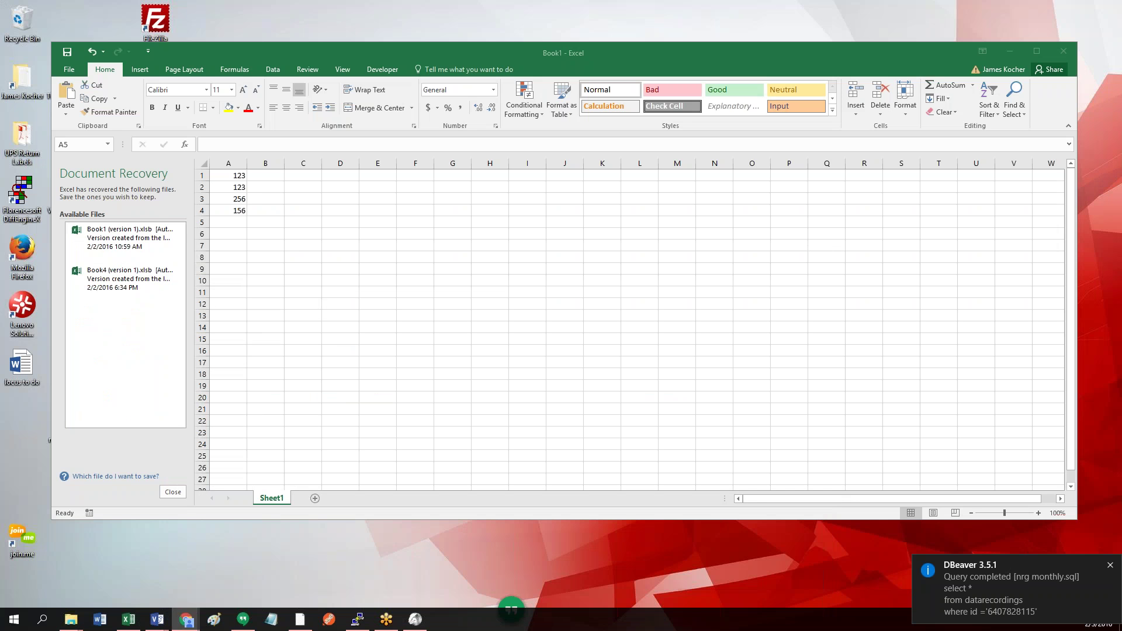
key(ctrl+shift+Escape)
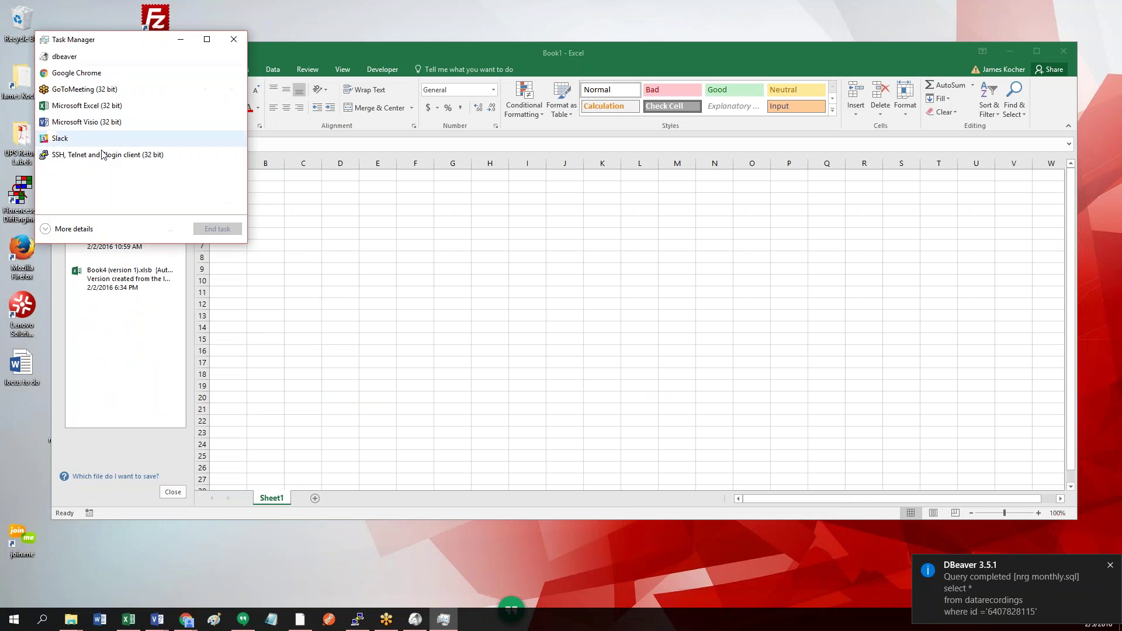
right_click(68, 59)
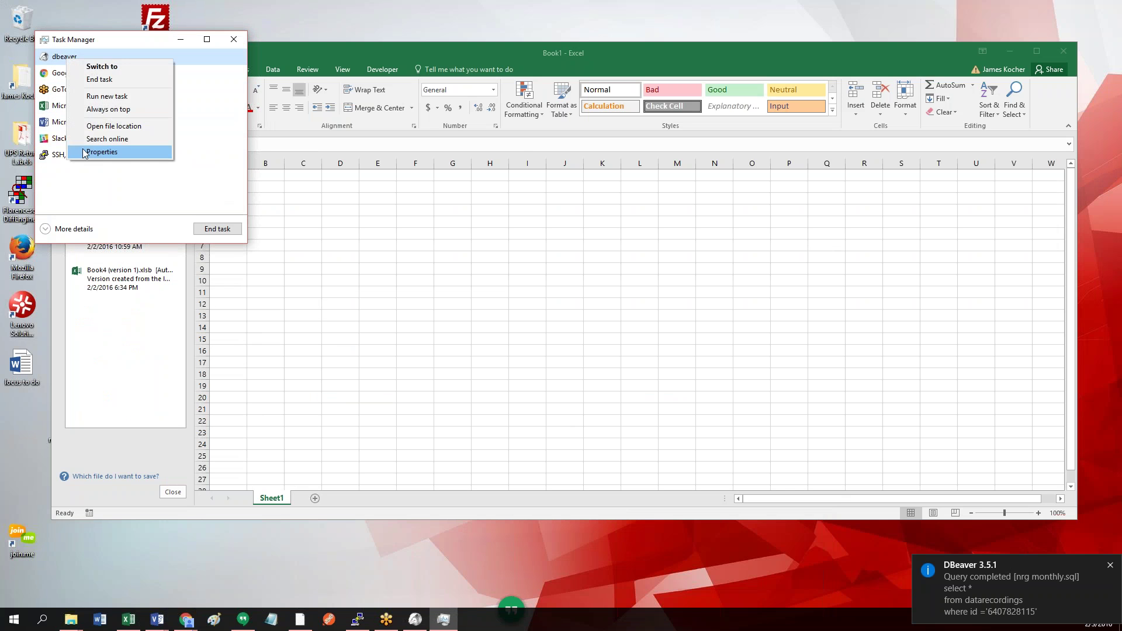
click(100, 79)
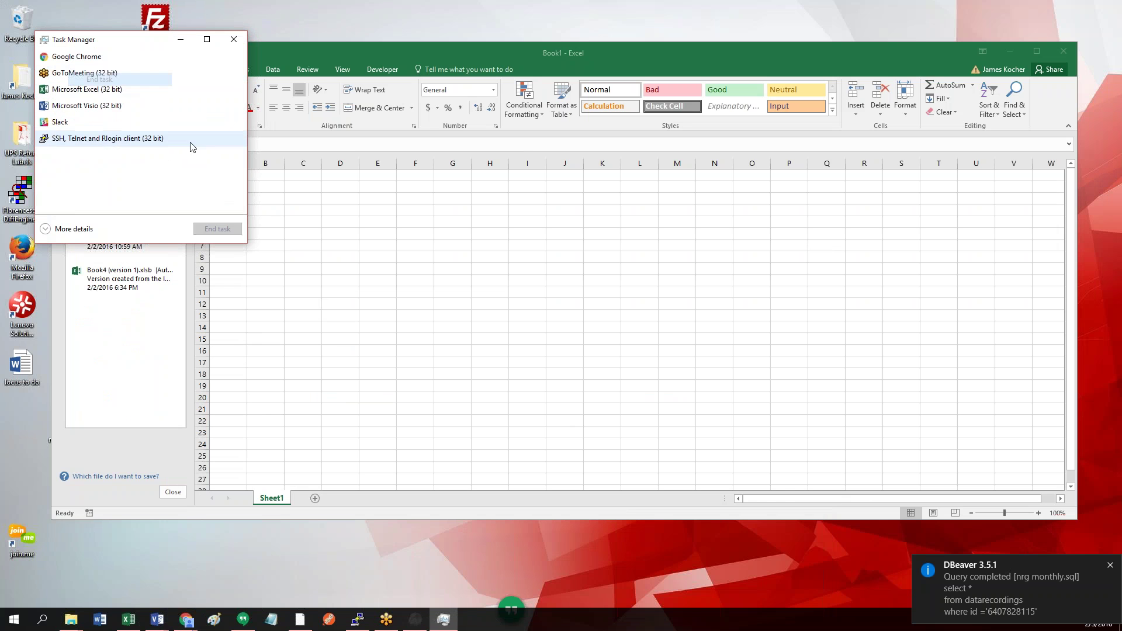
click(789, 587)
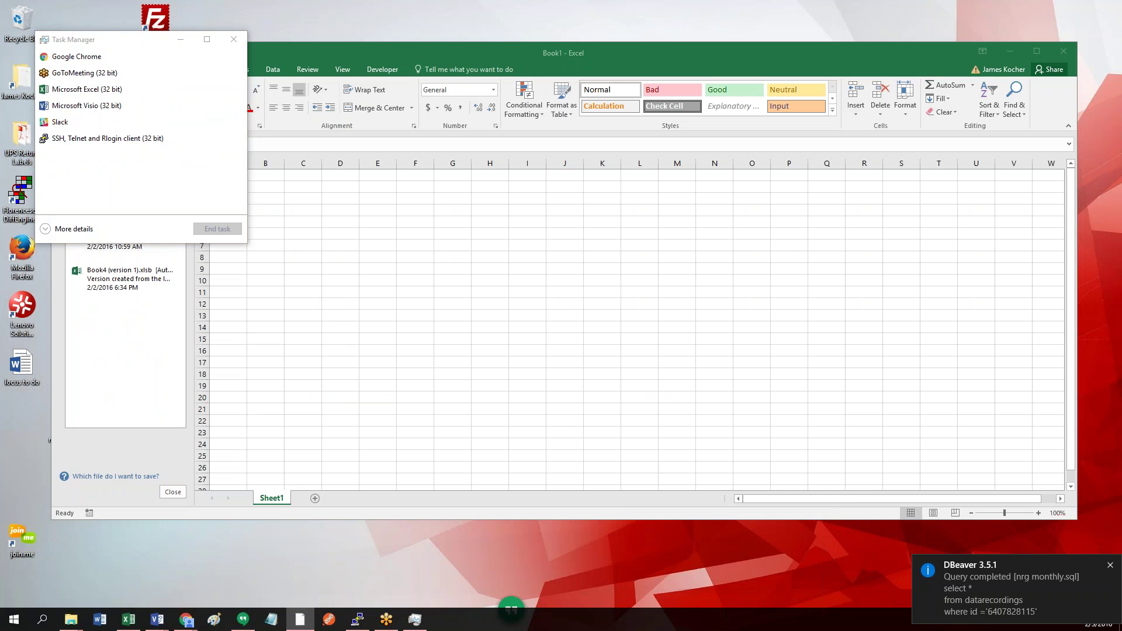
click(234, 40)
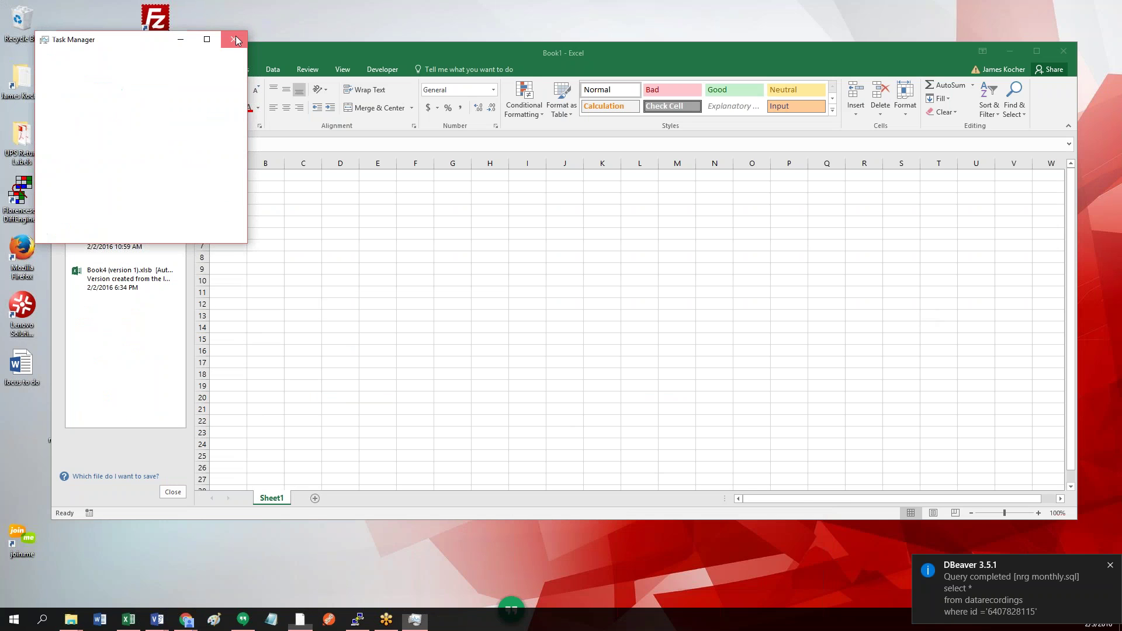
Step: Close the Book1 workbook in Excel and choose to remove the recovered files
click(1064, 51)
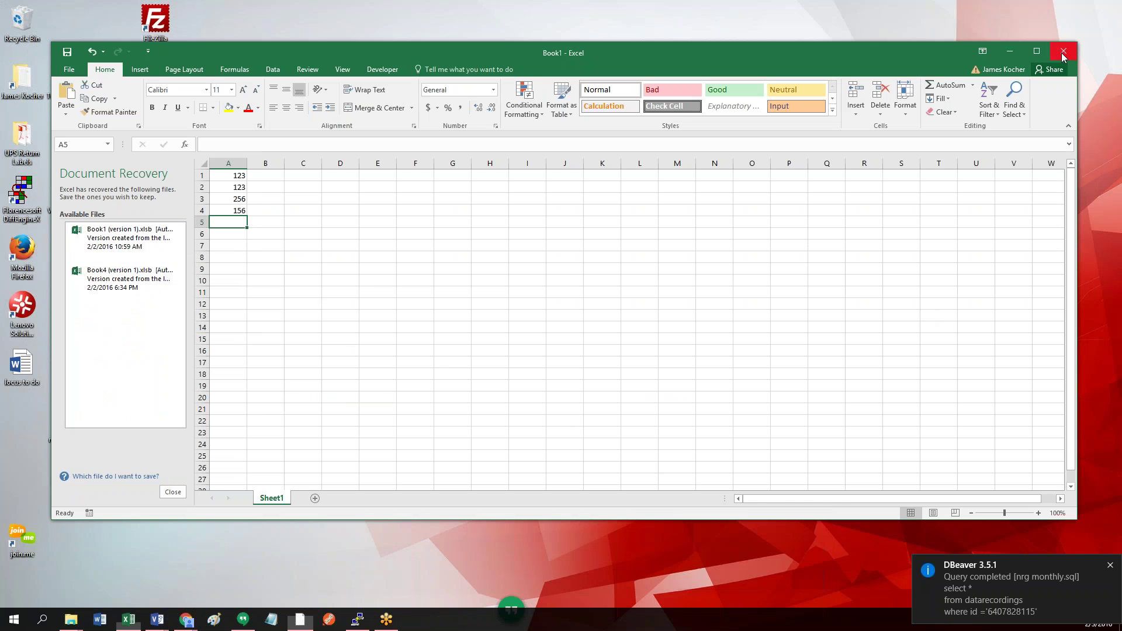
click(561, 344)
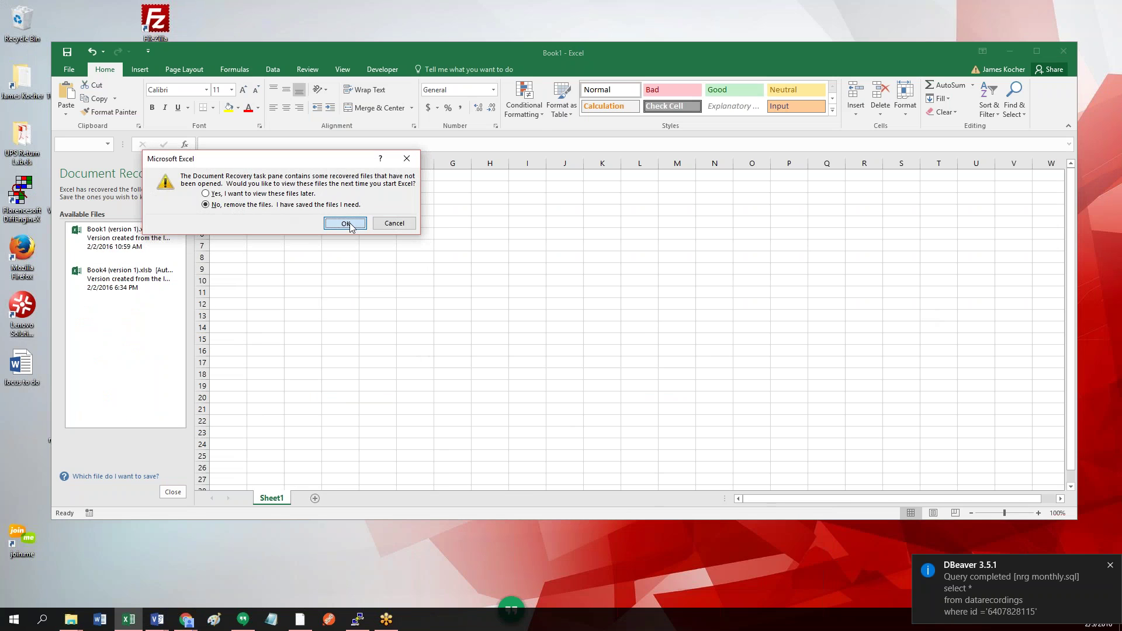
click(346, 224)
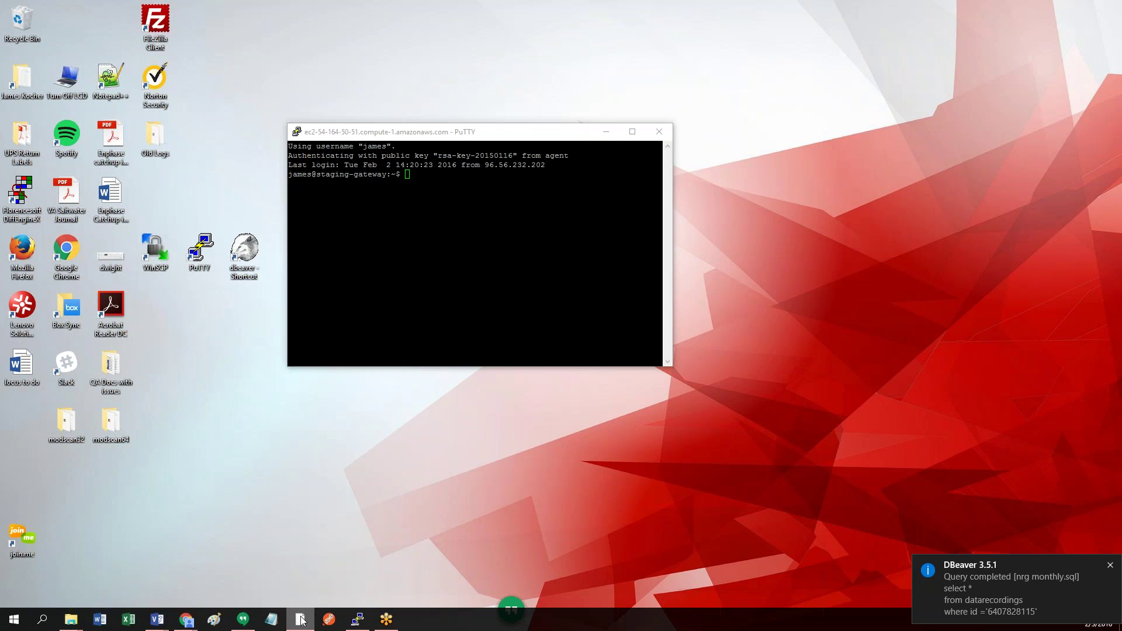
Step: Bring the PuTTY session window into focus and minimise it to clear the desktop
mouse_move(301, 620)
mouse_move(349, 618)
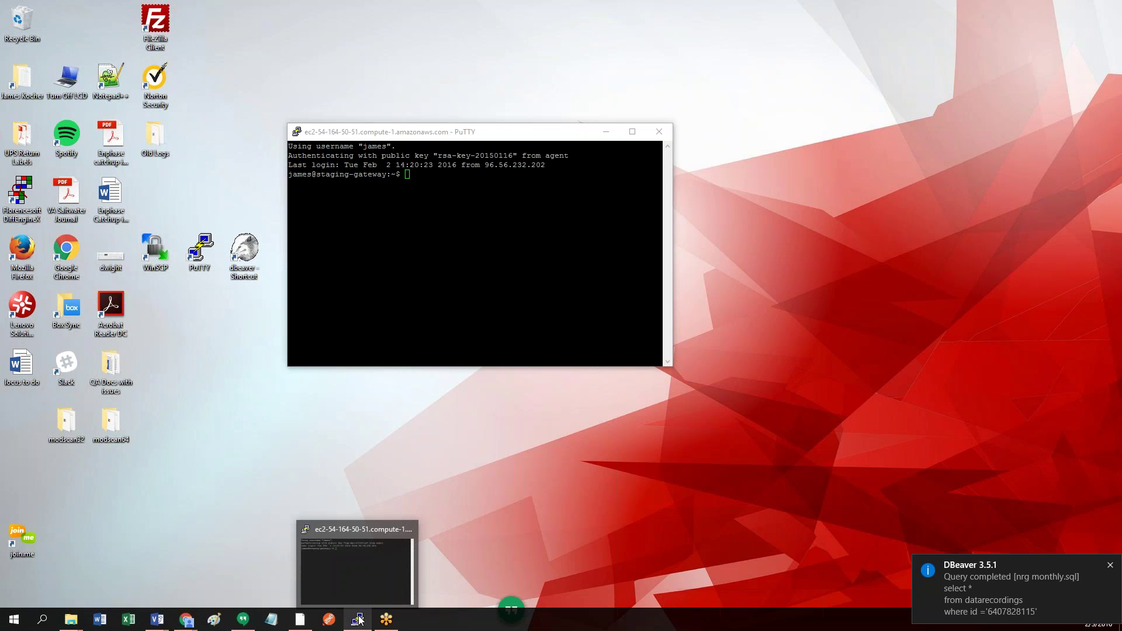
mouse_move(179, 624)
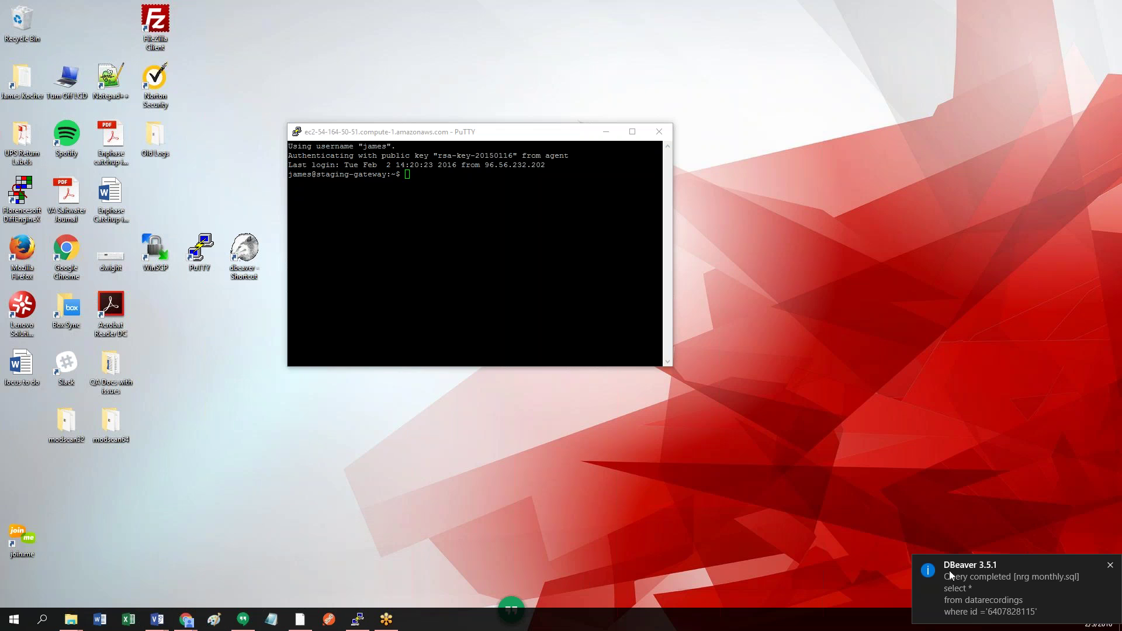
click(533, 132)
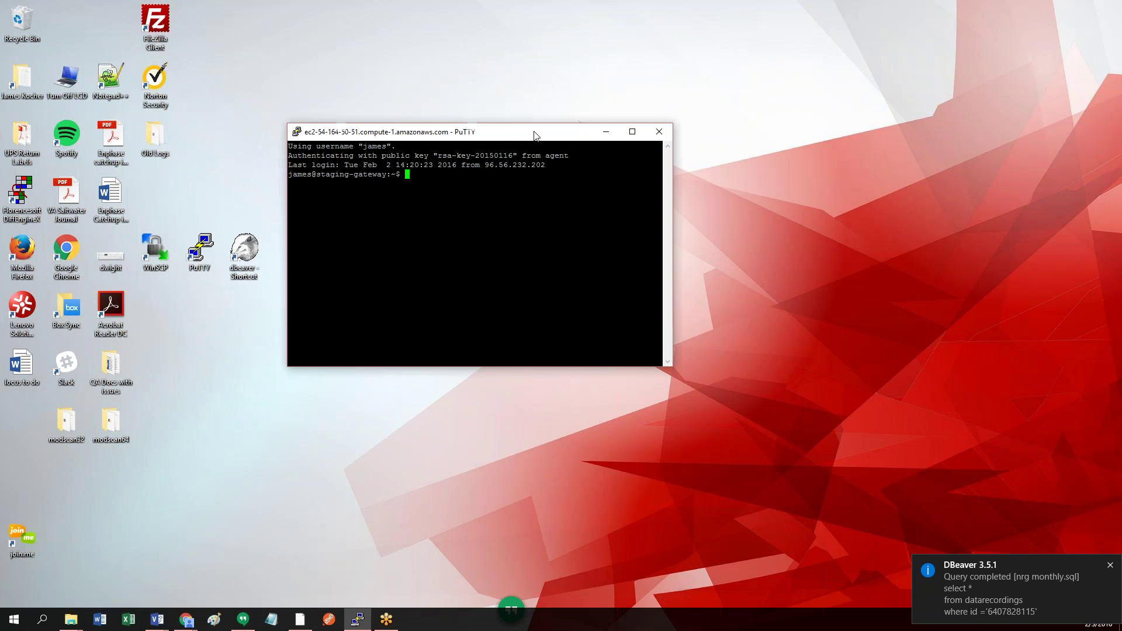
click(609, 133)
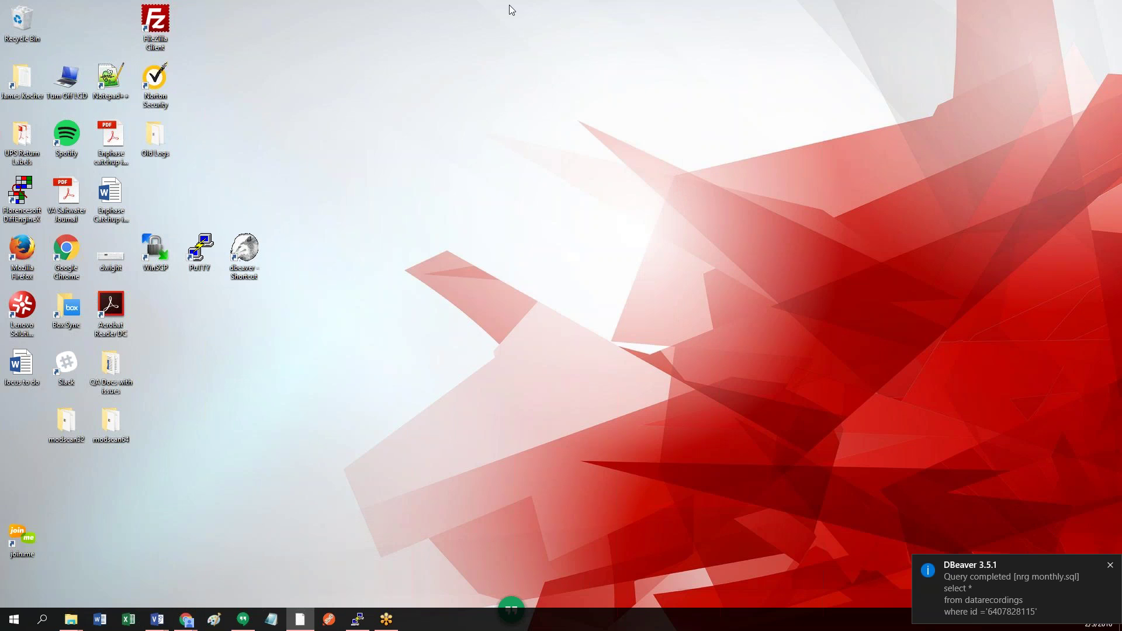
Step: Empty the Recycle Bin and confirm the permanent deletion of its items
right_click(19, 17)
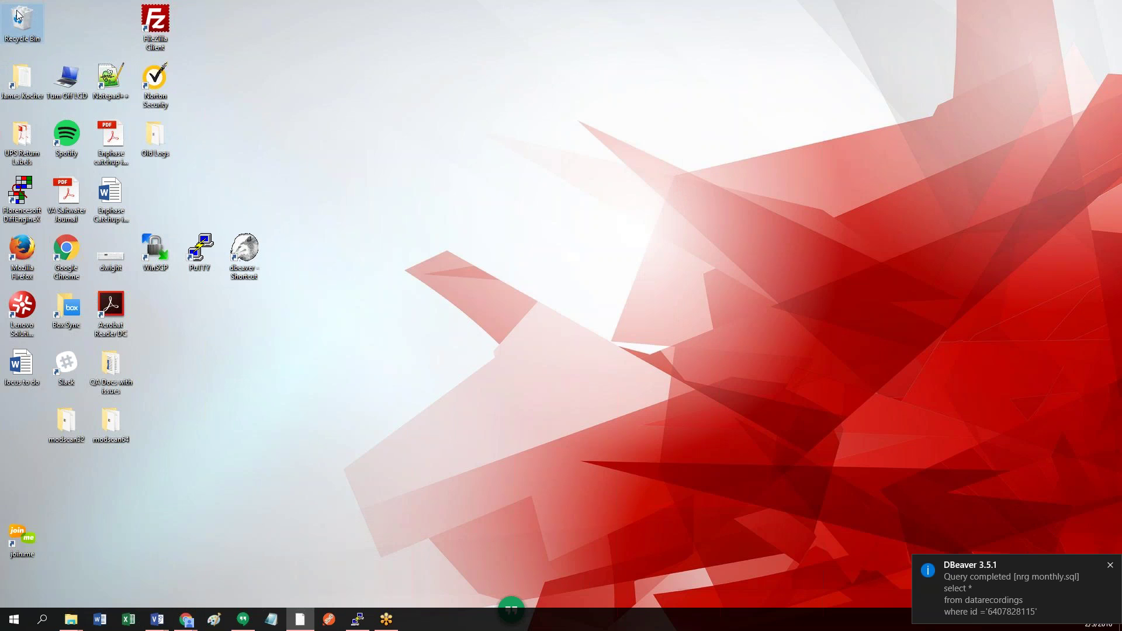
click(55, 46)
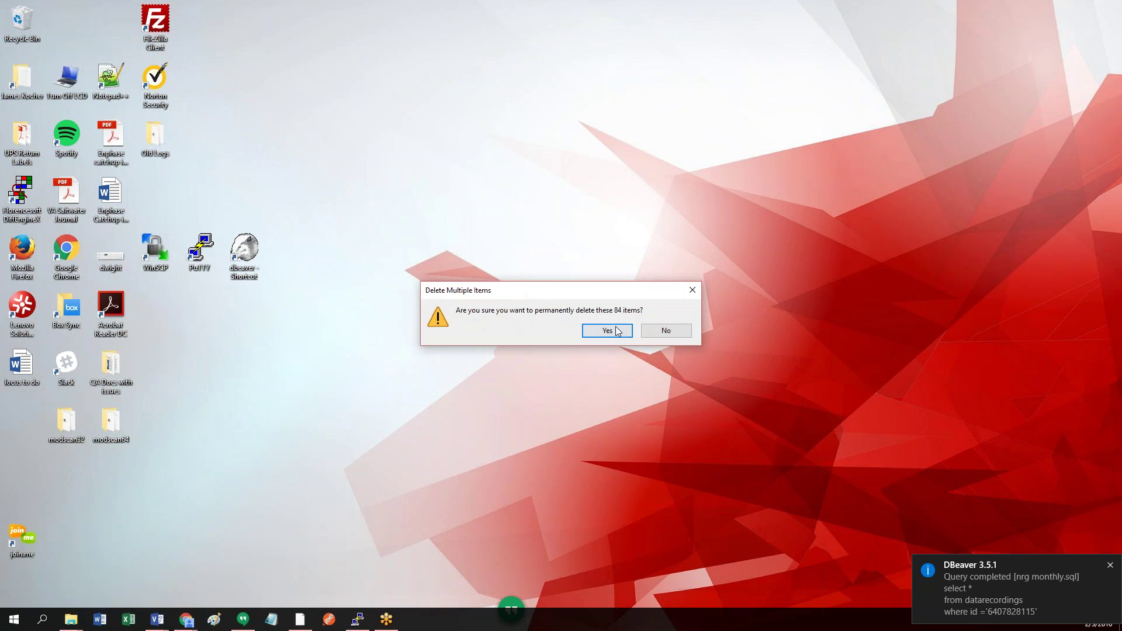
click(608, 330)
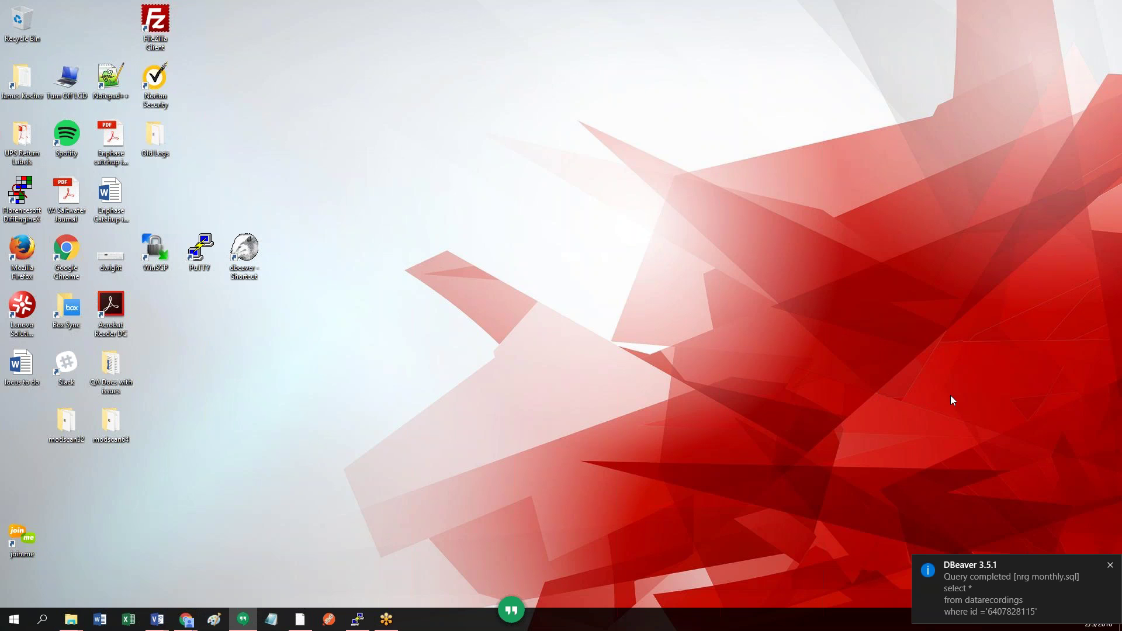
Step: Close the Slack window from the taskbar
right_click(300, 619)
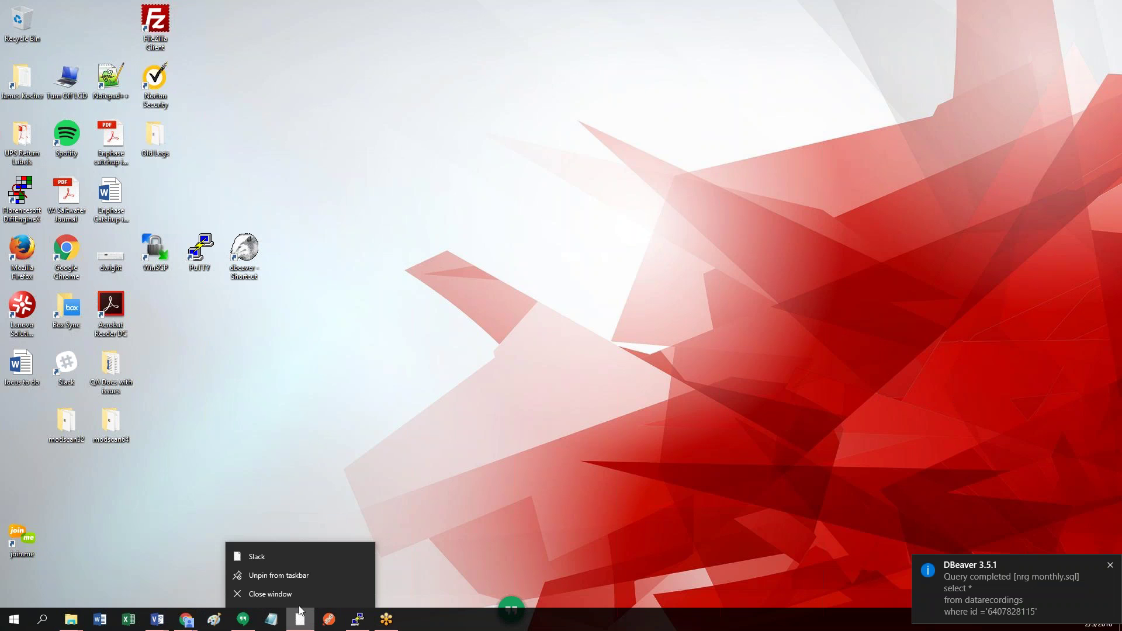
click(308, 594)
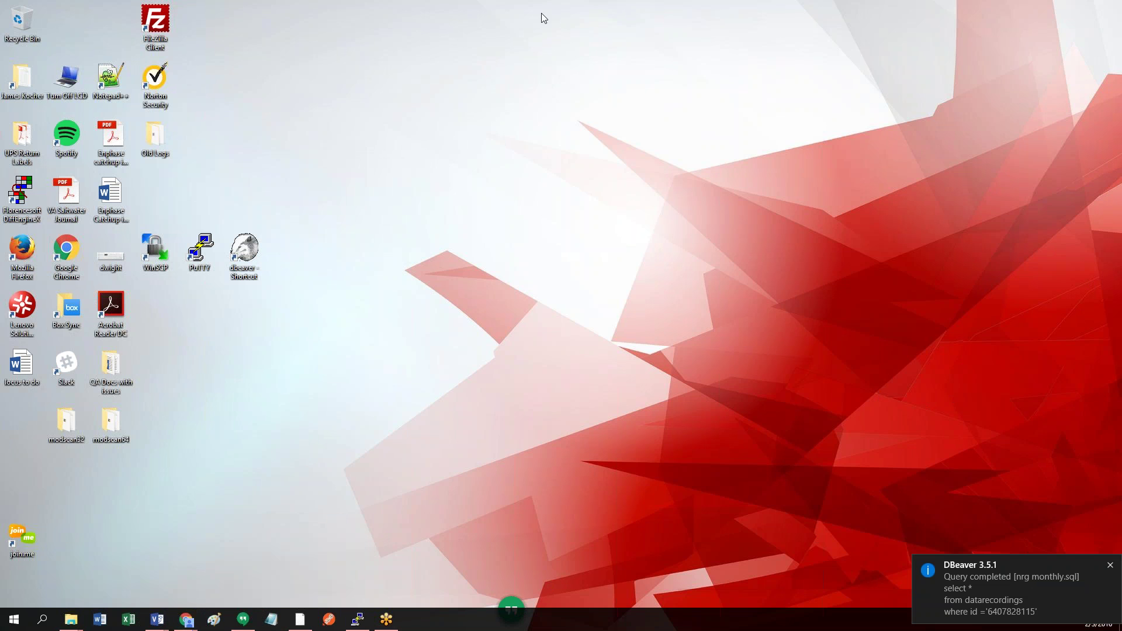